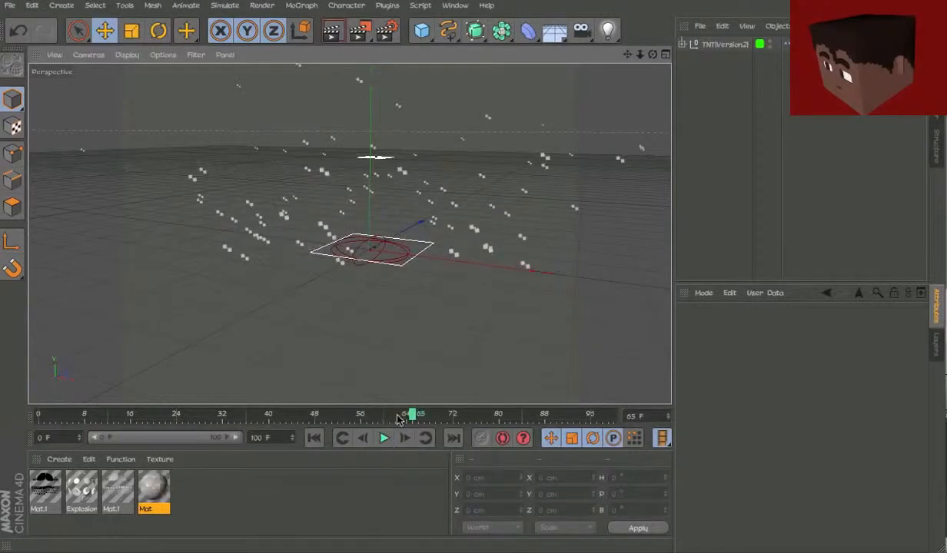
- Scrub the animation back to frame 15 and inspect the finished TNT block with its fuse smoke up close
drag(402, 418, 127, 415)
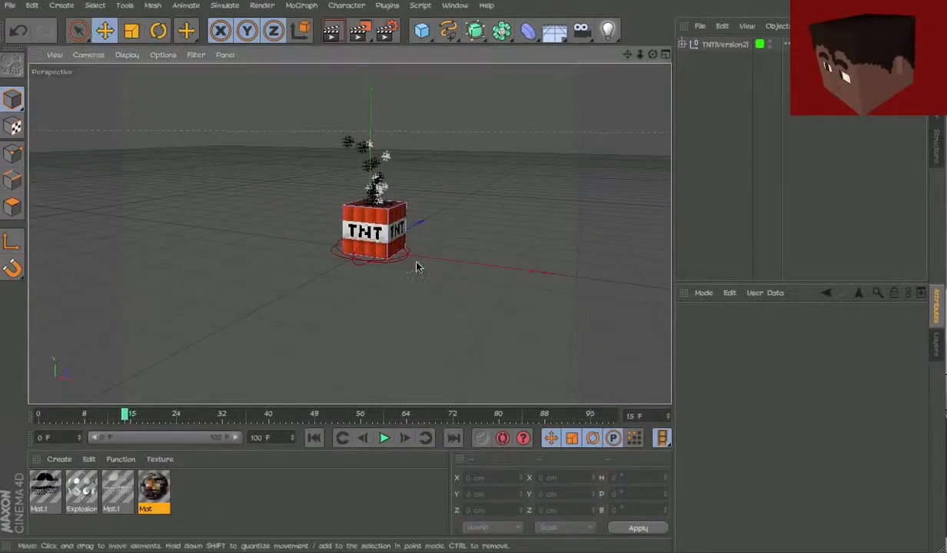
scroll(417, 267, up, 2)
alt+drag(366, 215, 325, 255)
scroll(339, 178, up, 4)
alt+drag(404, 221, 402, 197)
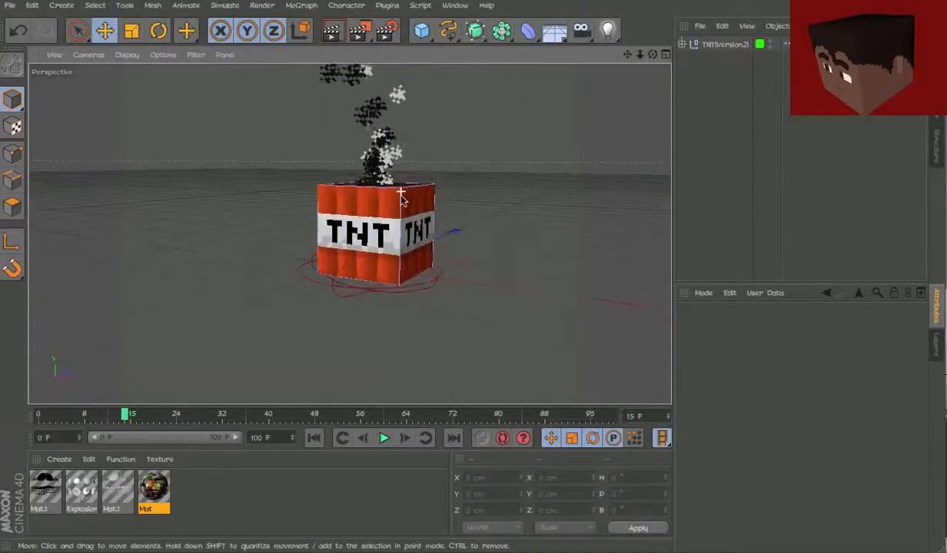
scroll(403, 195, down, 3)
scroll(403, 233, down, 1)
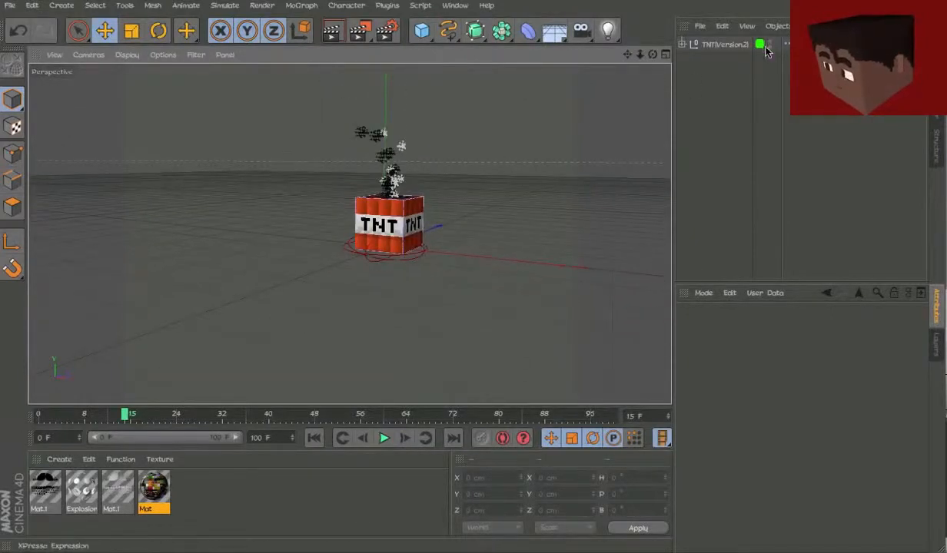
- Select the TNT(Version2) null and play its explosion animation, stopping at frame 50
click(736, 45)
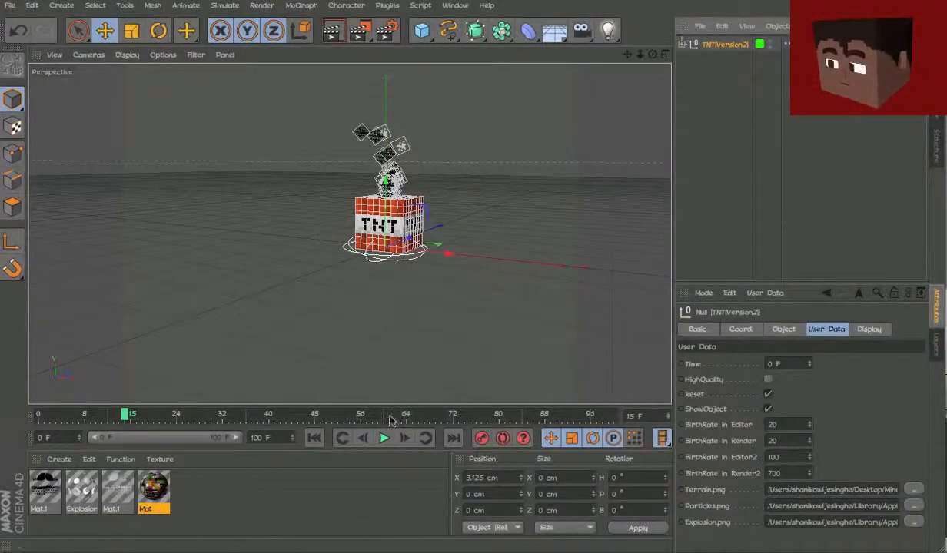
drag(391, 417, 197, 405)
click(384, 438)
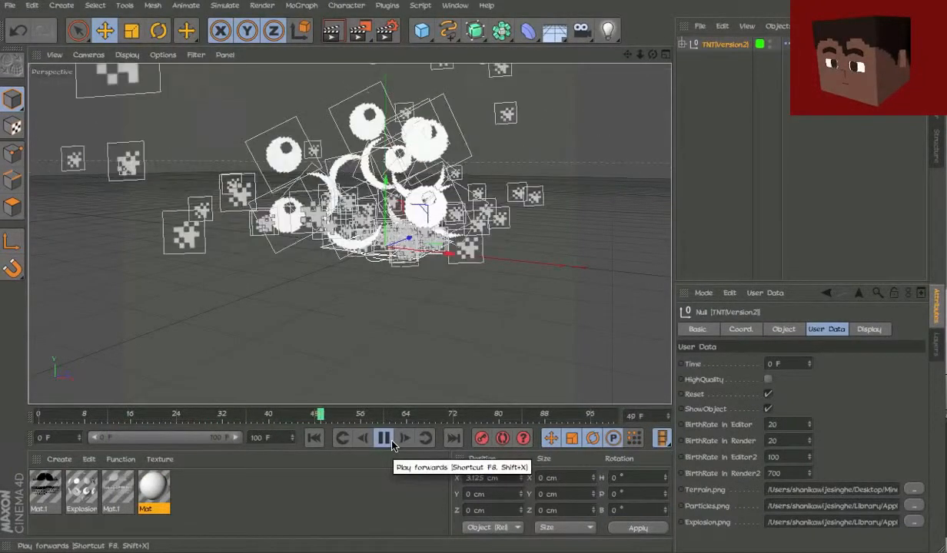
click(384, 438)
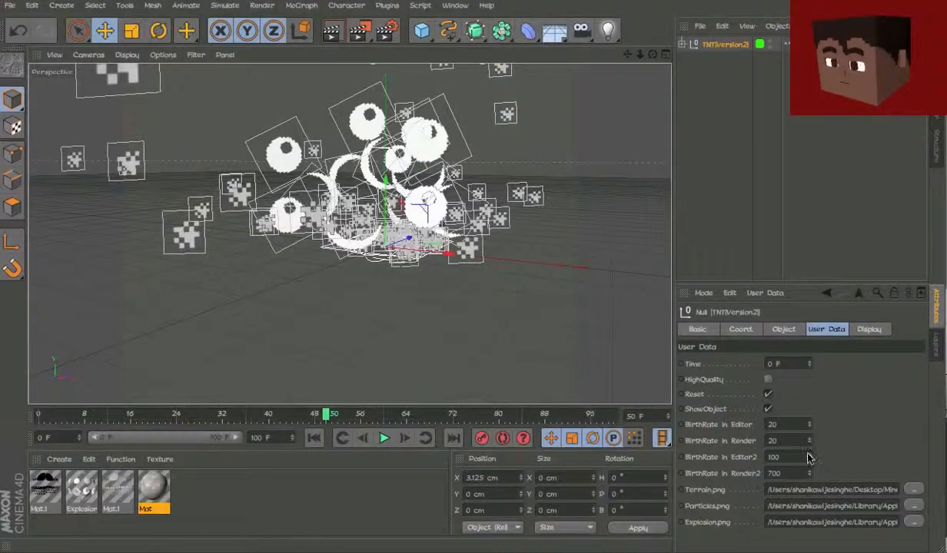
- Try out a lower BirthRate in Editor2 value on the TNT null and view the explosion from other sides
drag(808, 458, 808, 491)
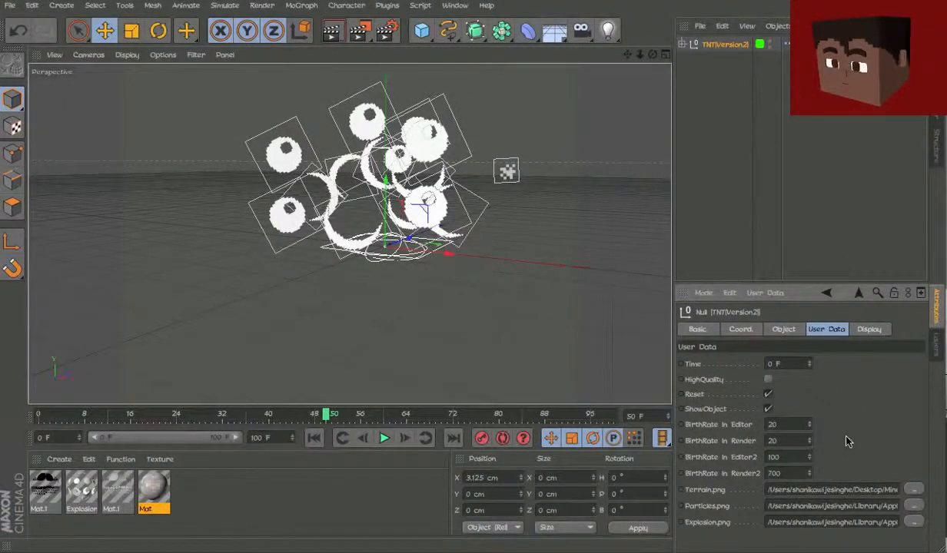
alt+drag(428, 235, 427, 256)
scroll(454, 231, down, 2)
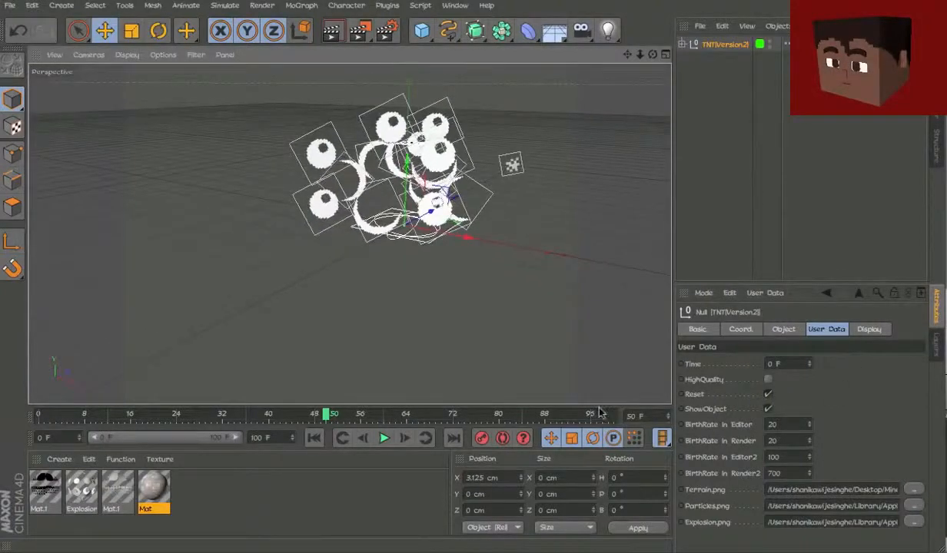
alt+drag(269, 223, 430, 214)
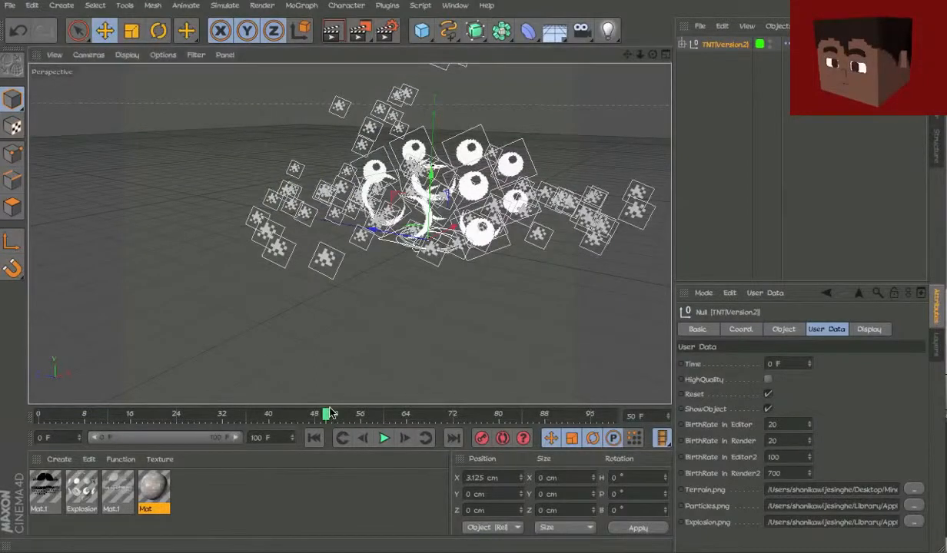
- Return the animation to frame 0 and turn off the TNT null's Reset option
drag(325, 415, 39, 416)
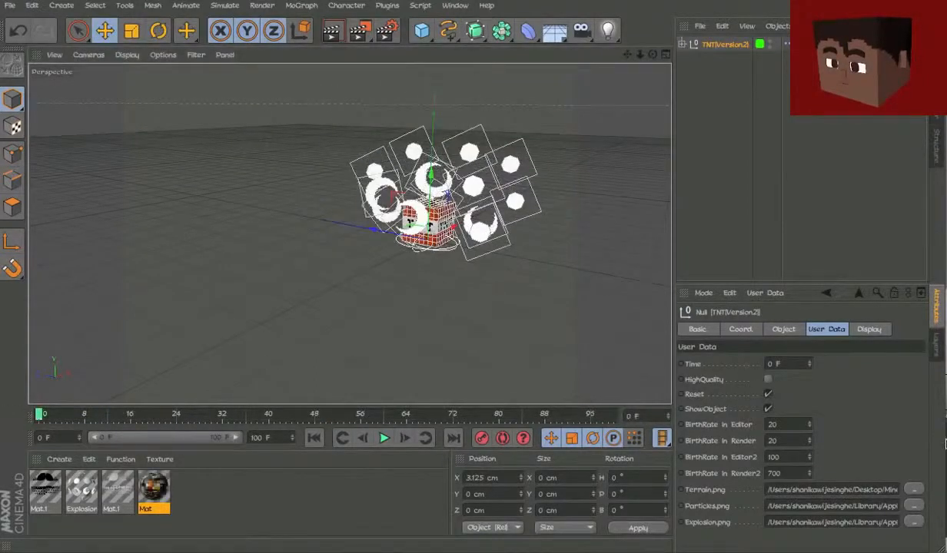
click(767, 394)
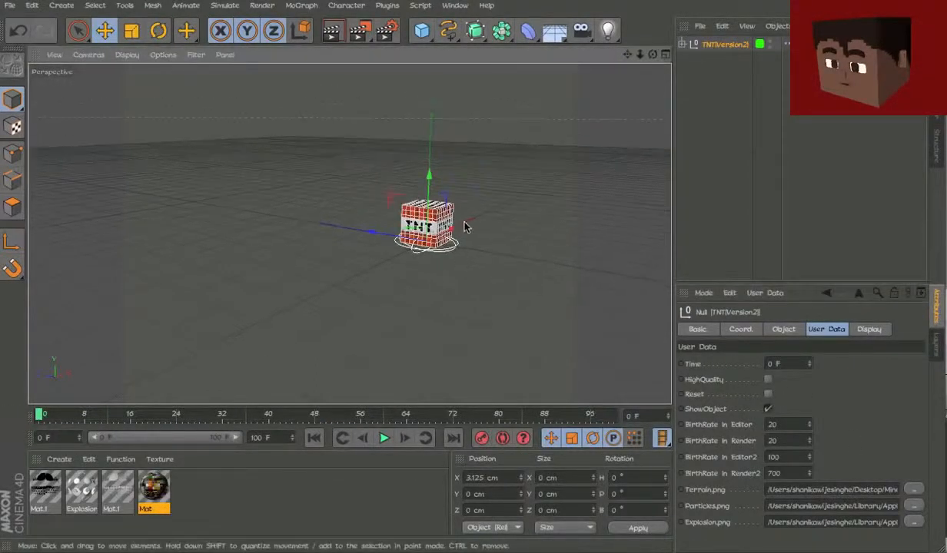
alt+drag(464, 228, 452, 264)
alt+drag(413, 198, 392, 206)
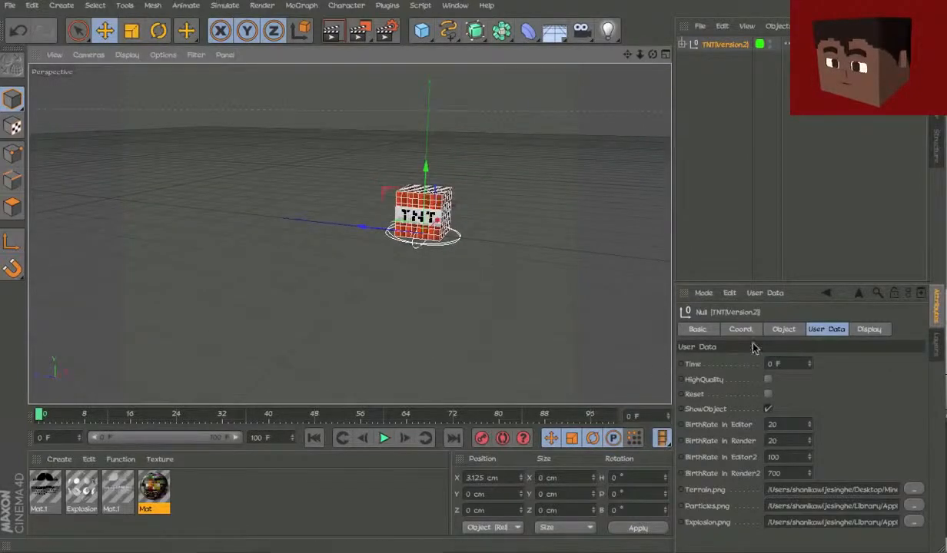
- Browse for a replacement Terrain.png texture for the TNT null
click(914, 491)
click(605, 6)
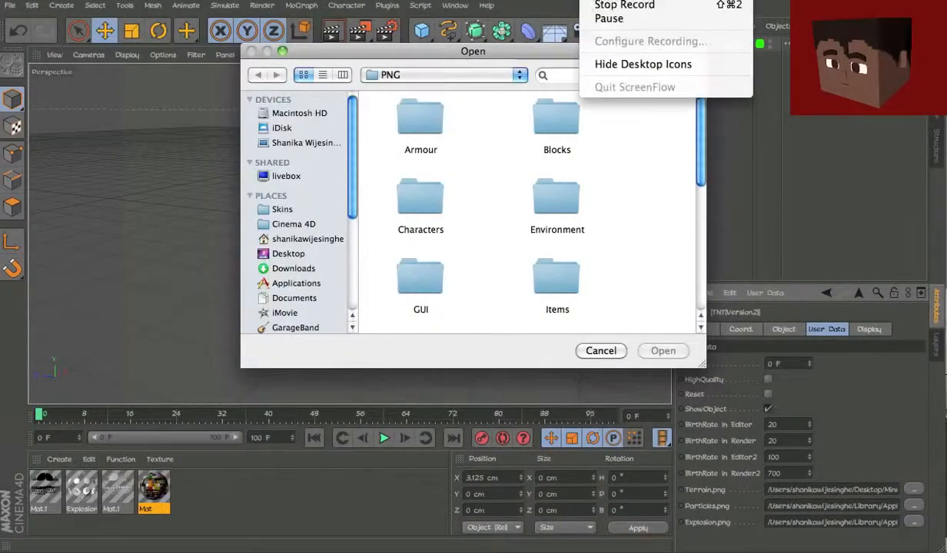
click(605, 21)
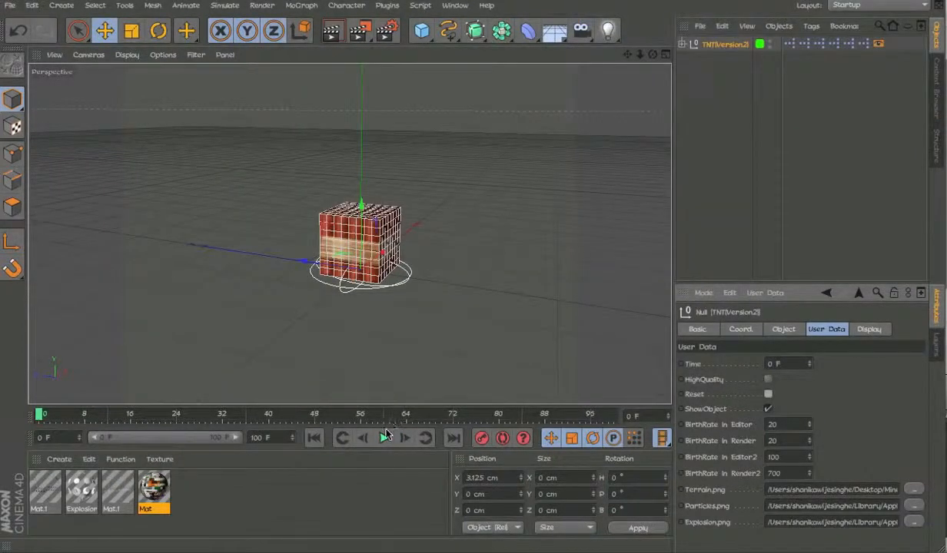
- Play the animation to preview the retextured TNT block's explosion, stop it, and return to frame 0
click(385, 437)
click(614, 186)
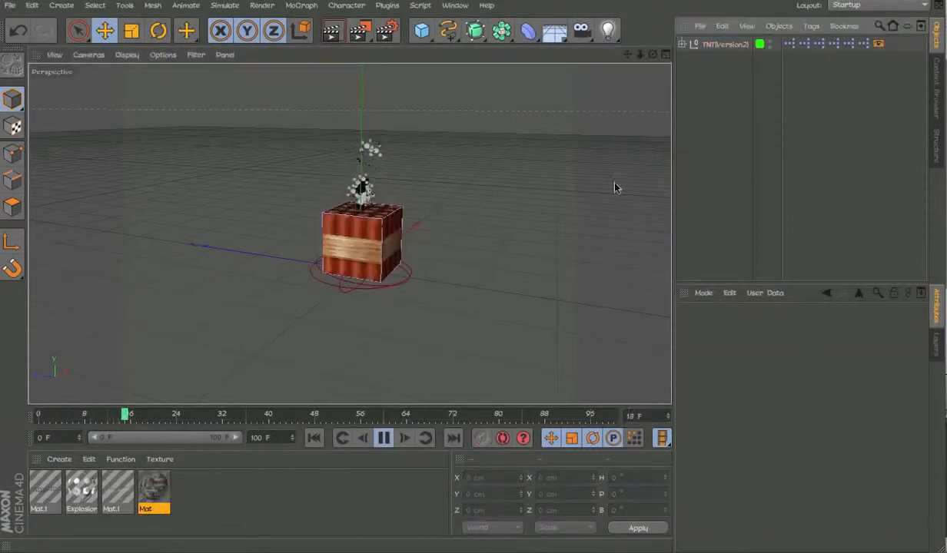
alt+drag(614, 187, 418, 223)
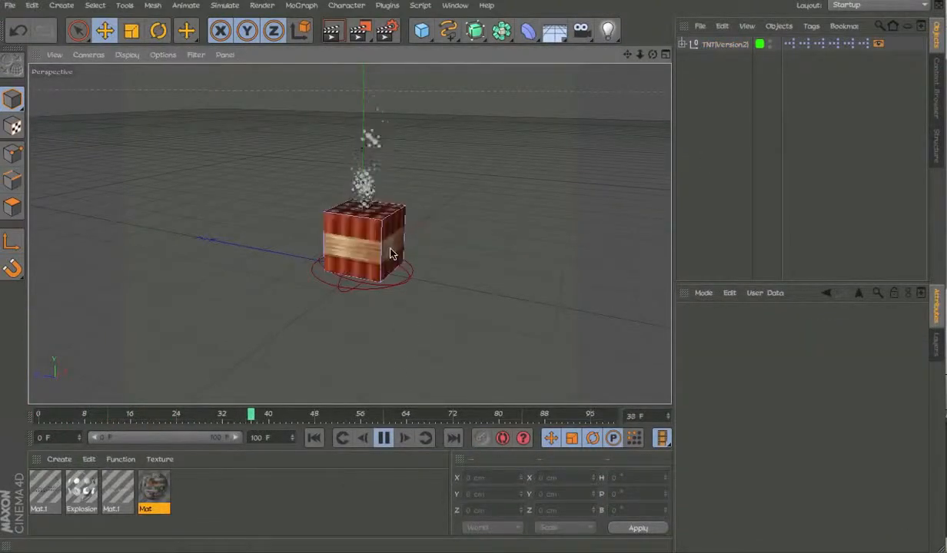
click(383, 437)
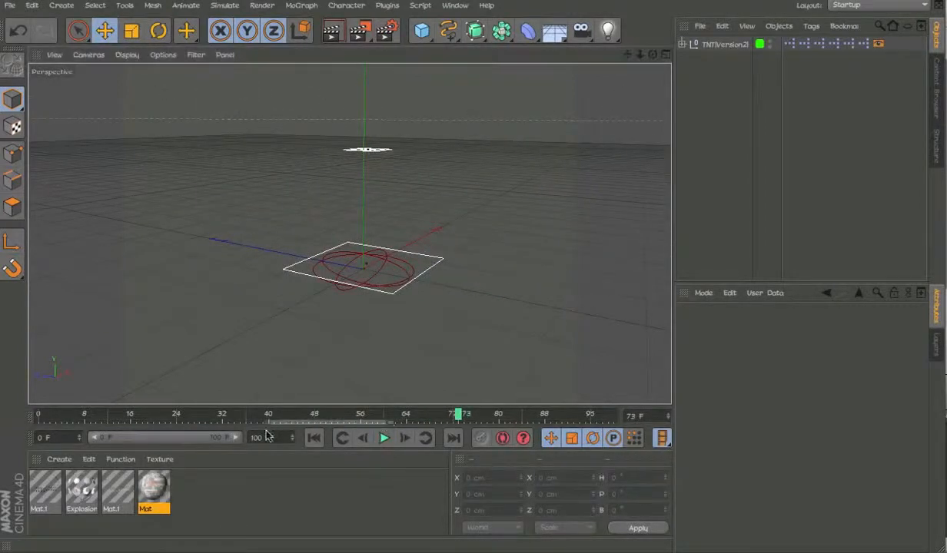
drag(195, 416, 3, 422)
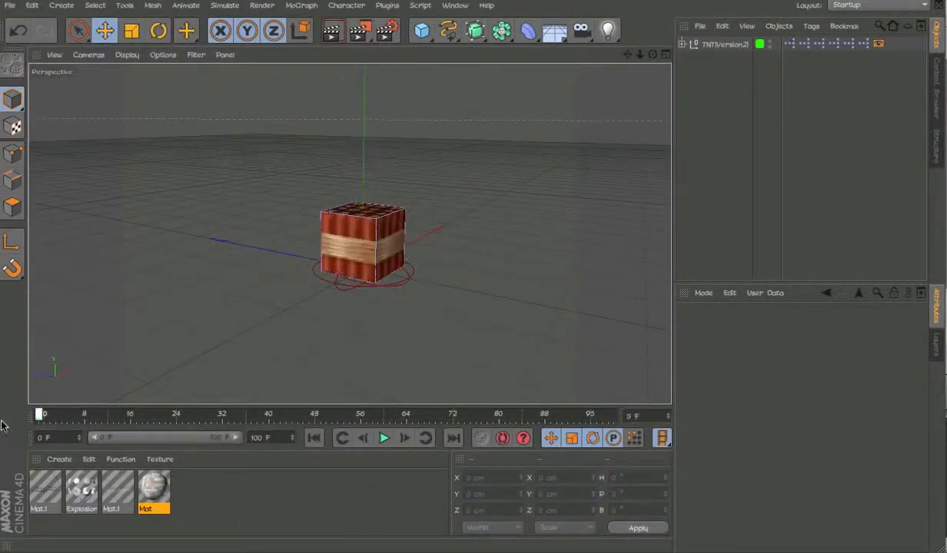
- Test the Time setting of the TNT(Version2) null by playing the animation to frame 48, and set Time back to 0 F
click(723, 44)
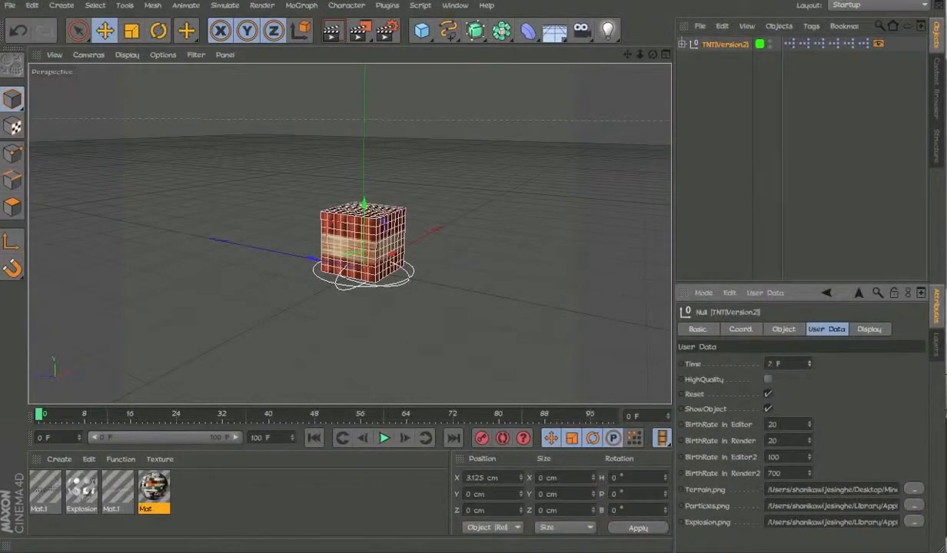
click(387, 438)
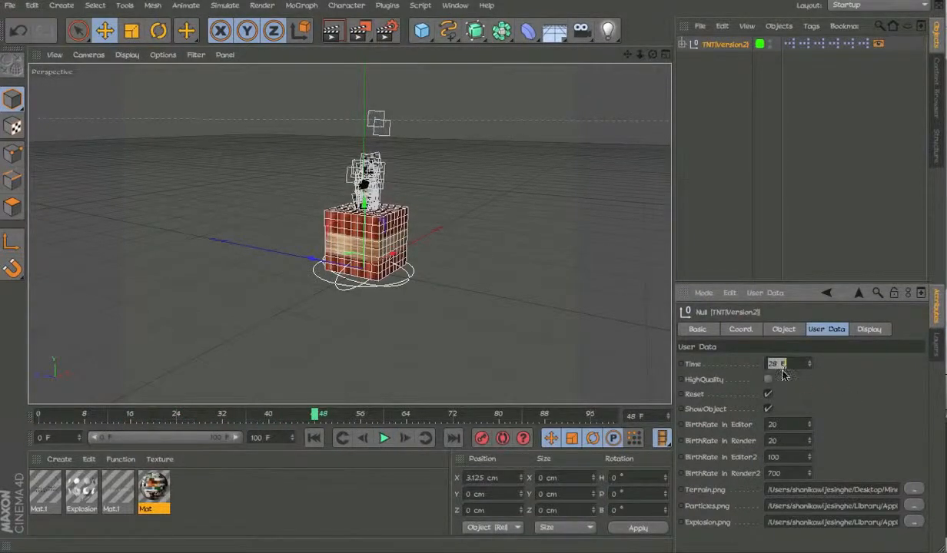
alt+drag(278, 234, 315, 218)
click(589, 0)
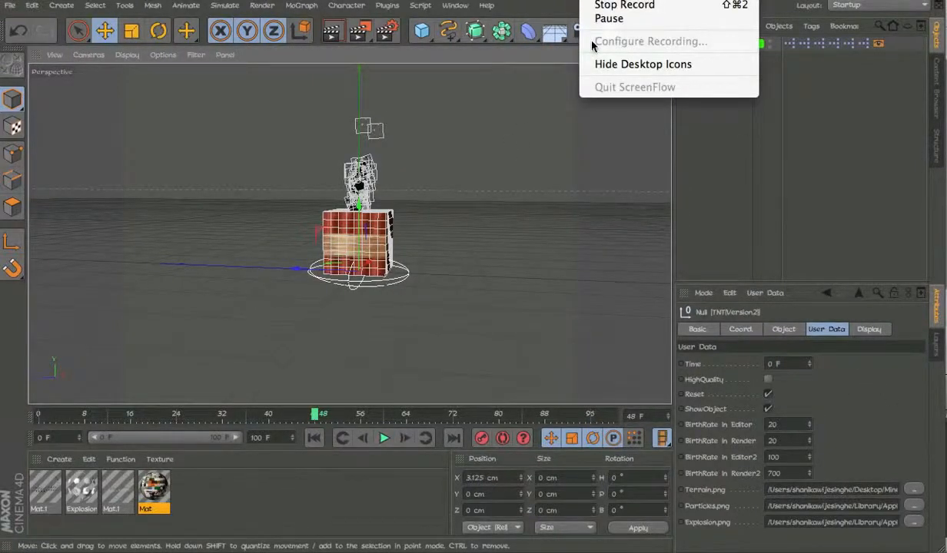
click(599, 7)
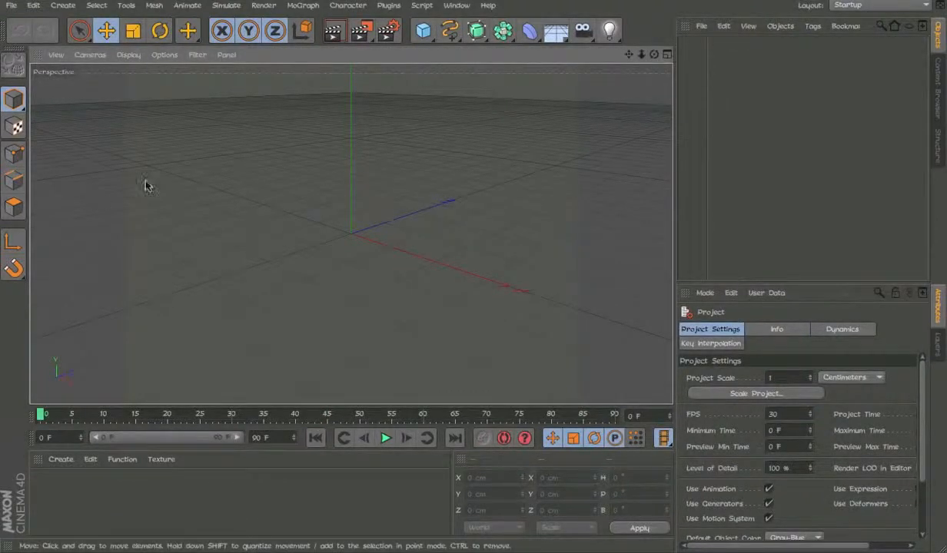
- Add a cube primitive to the new project and set its size to 100 cm in X, Y and Z
click(422, 30)
click(555, 52)
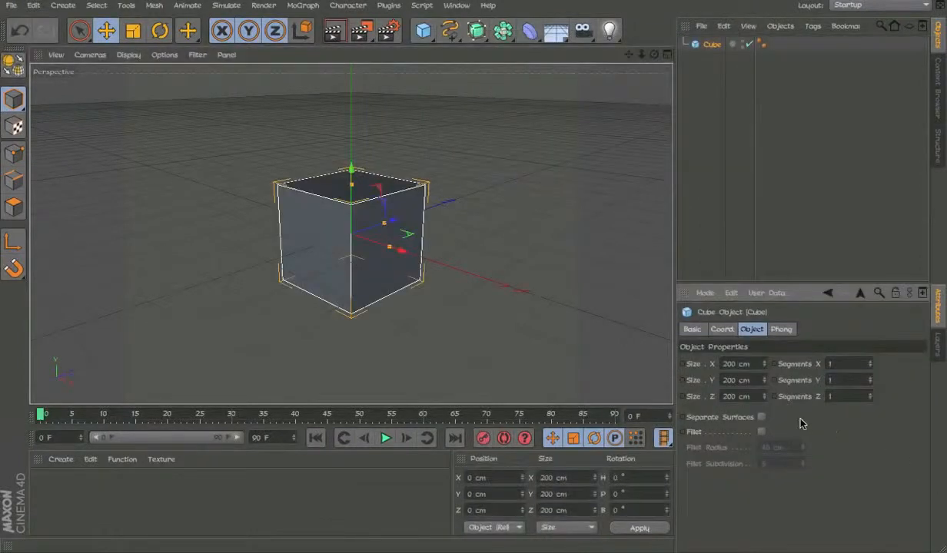
text(\\\\\\\\)
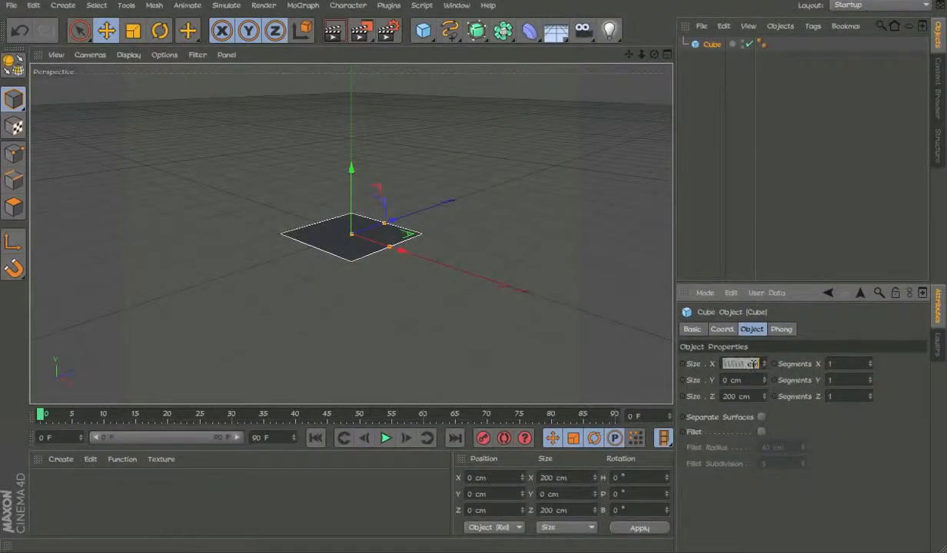
text(100)
key(Tab)
text(100)
key(Tab)
text(100)
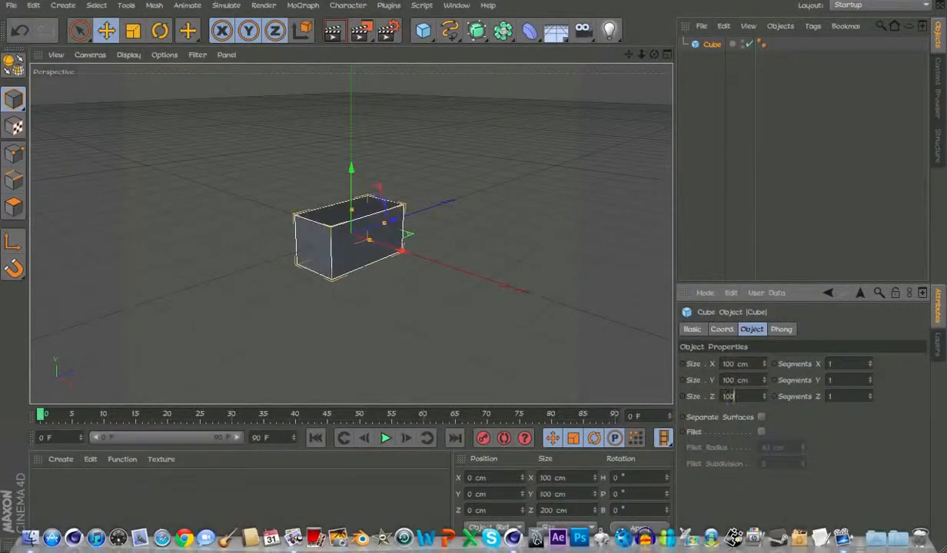
key(Return)
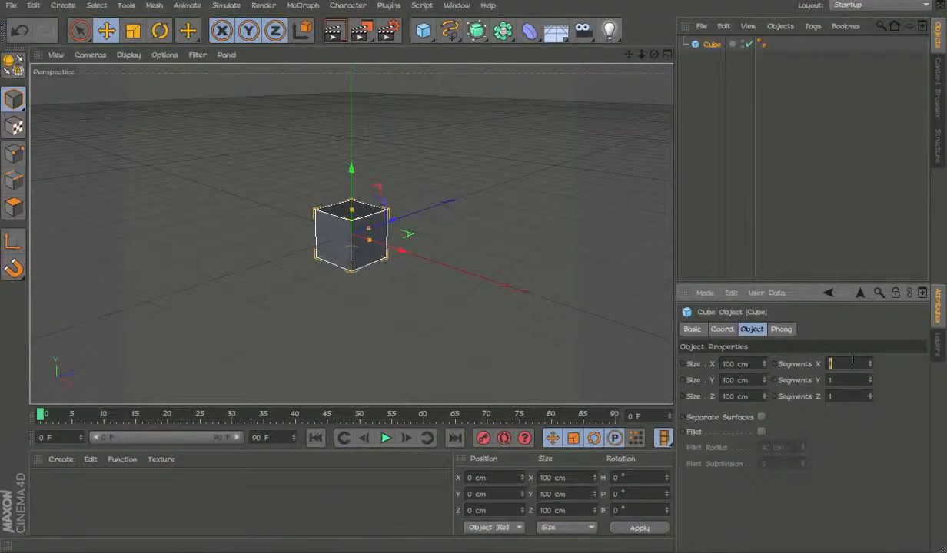
- Set the cube's segments to 8 in X, Y and Z
text(8)
key(Tab)
text(8)
key(Tab)
text(8)
key(Return)
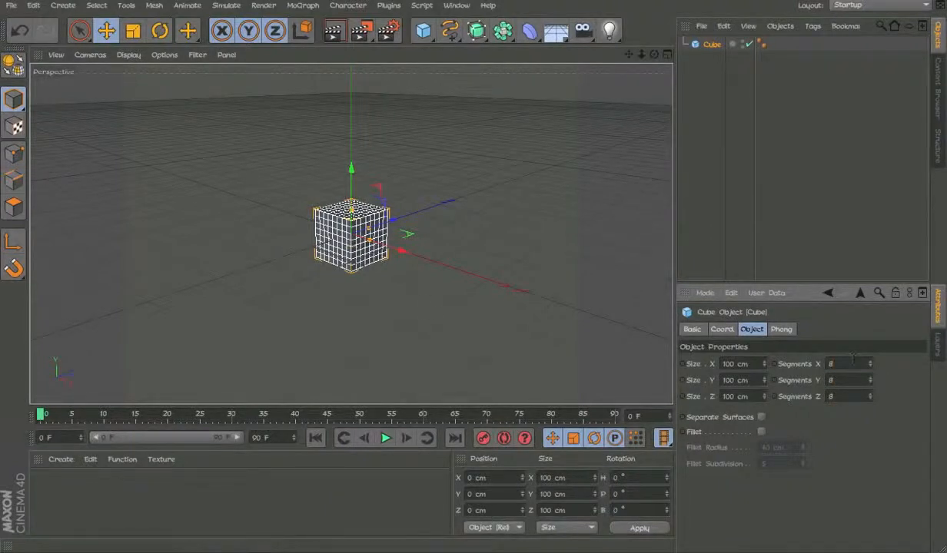
alt+right_drag(298, 227, 443, 171)
alt+drag(348, 217, 405, 181)
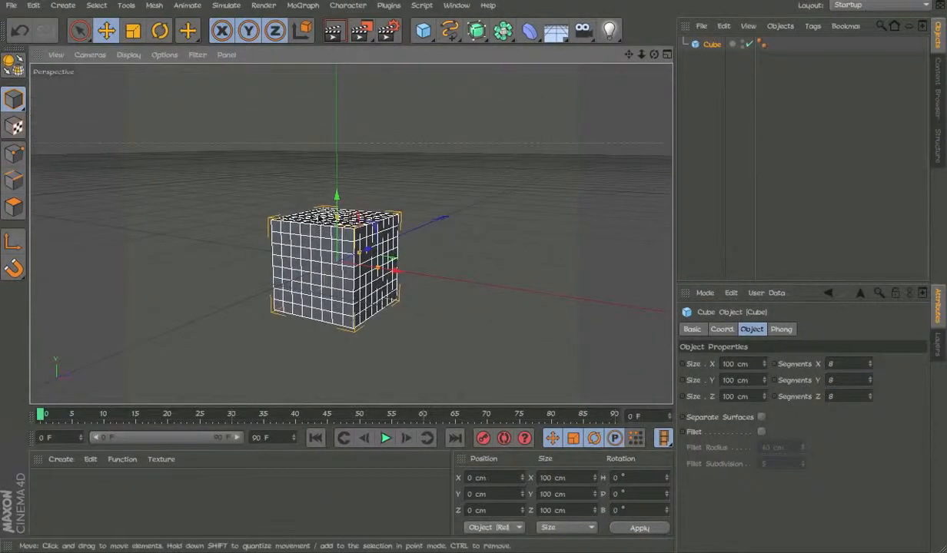
drag(338, 192, 338, 159)
key(ctrl+z)
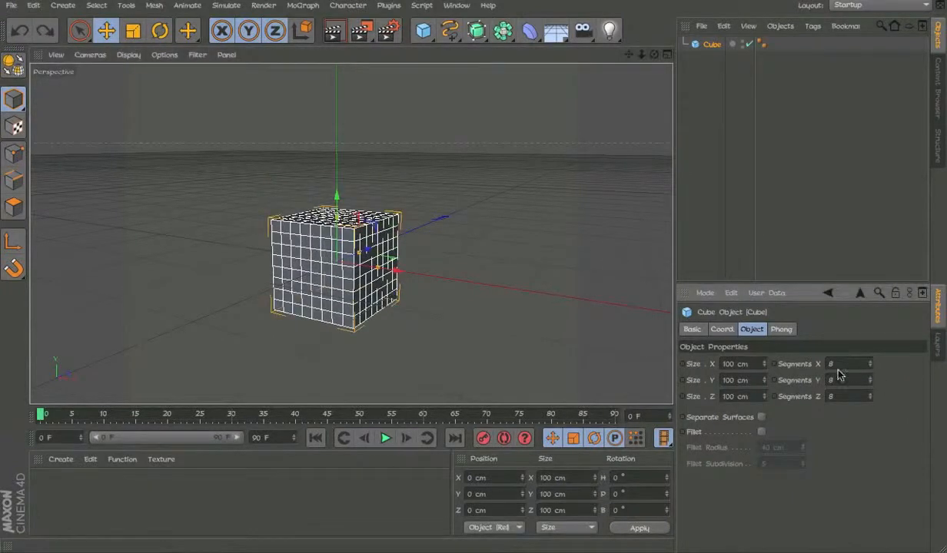
- Enable movement quantizing for the Move tool with a step of 3.125 cm
key(e)
click(864, 330)
click(720, 492)
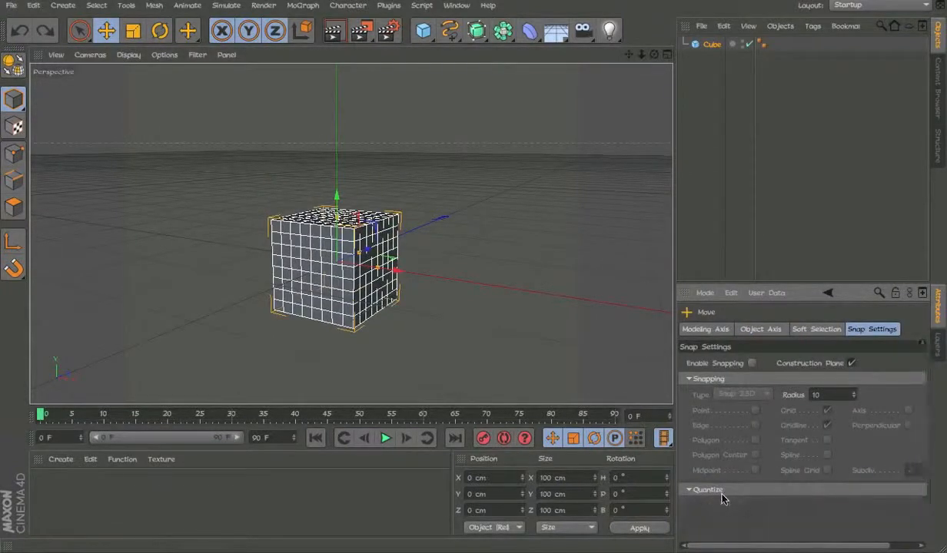
click(721, 493)
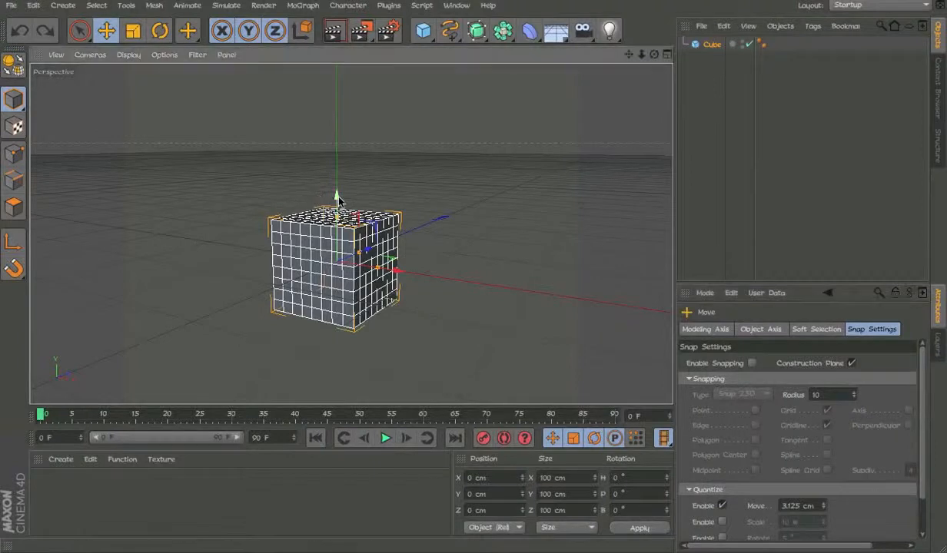
- Raise the cube along the Y axis to 50 cm so it sits on the ground grid
drag(336, 192, 352, 160)
alt+drag(344, 209, 413, 159)
drag(310, 159, 308, 159)
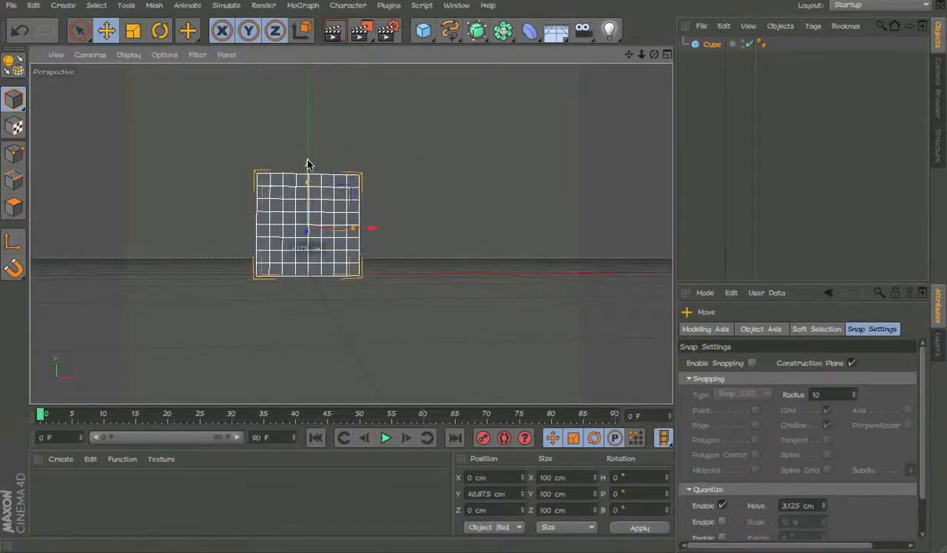
alt+drag(342, 219, 278, 242)
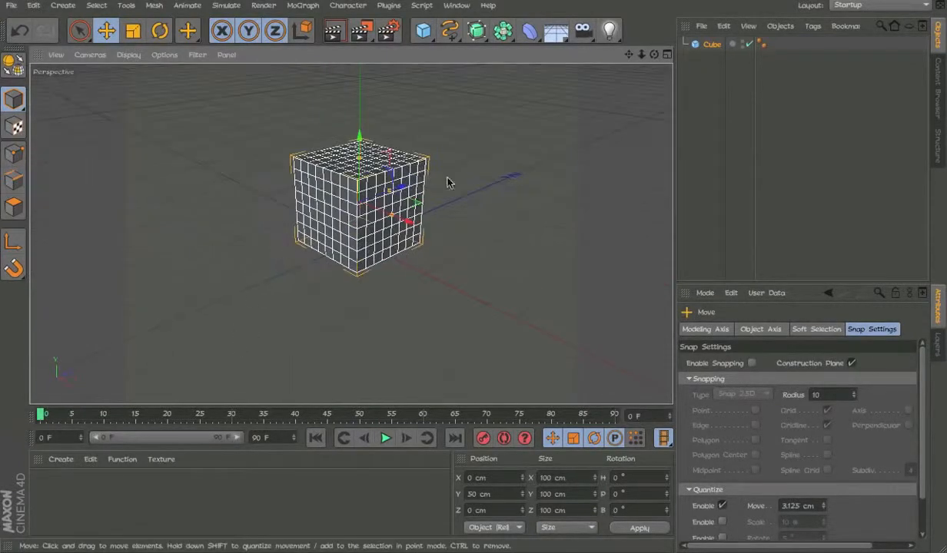
click(877, 5)
click(854, 8)
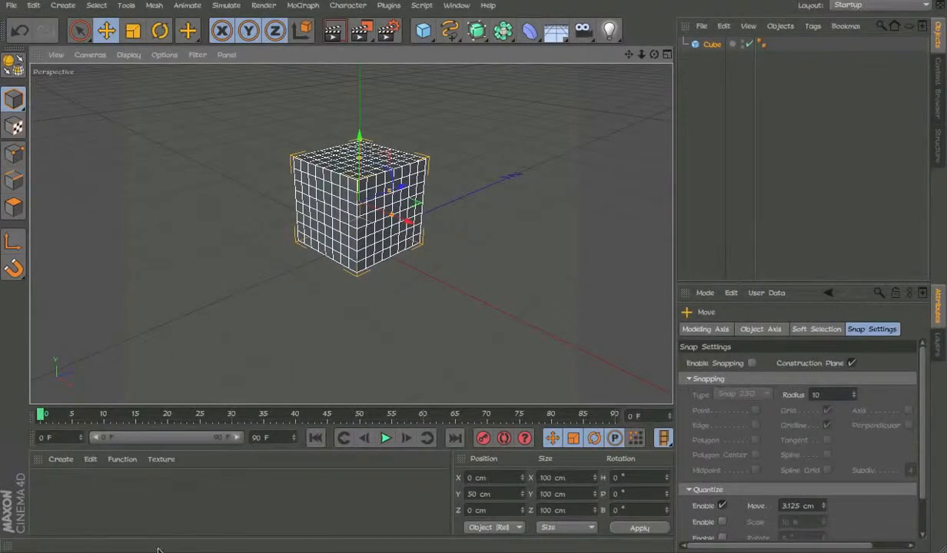
- Create a new material and turn off its Specular channel
double_click(135, 483)
double_click(36, 485)
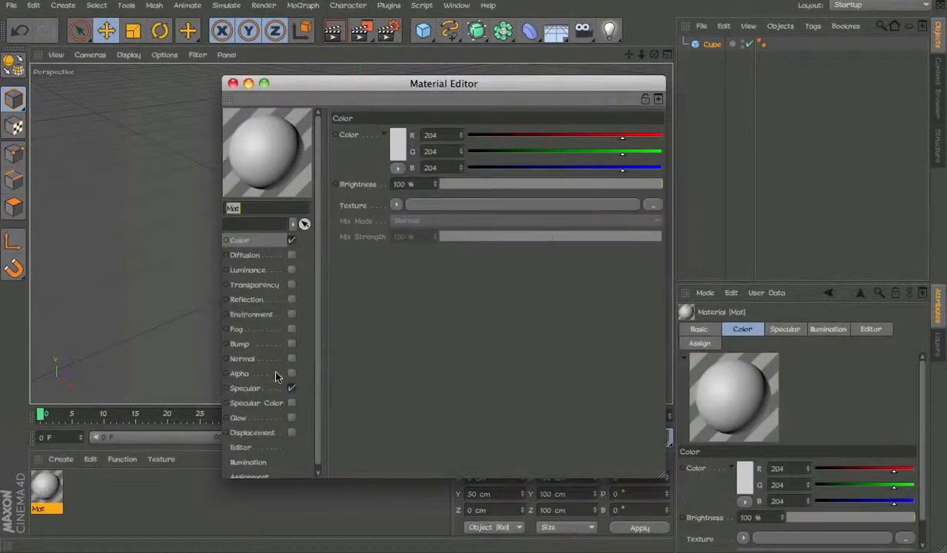
click(292, 388)
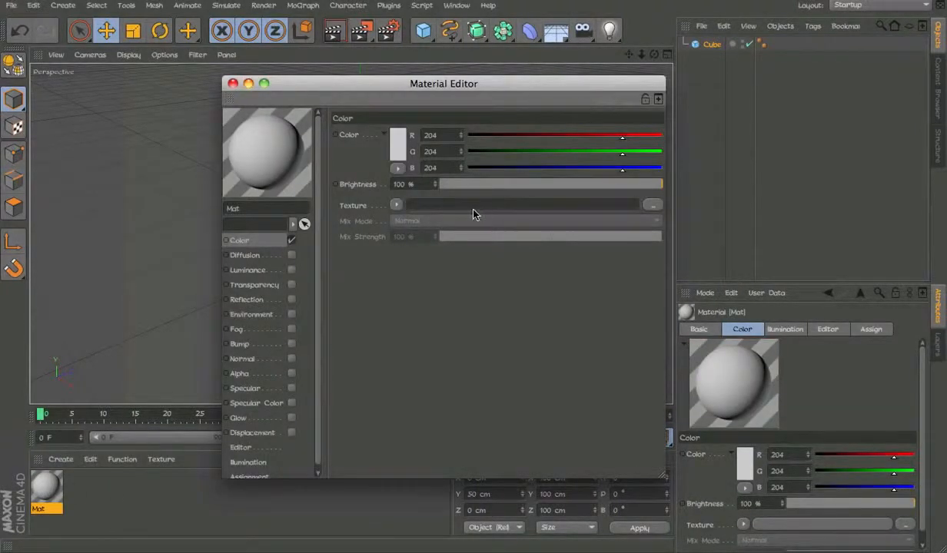
- Load PureBD.png from the Cinema 4D/PNG folder as the material's color texture
scroll(644, 231, down, 5)
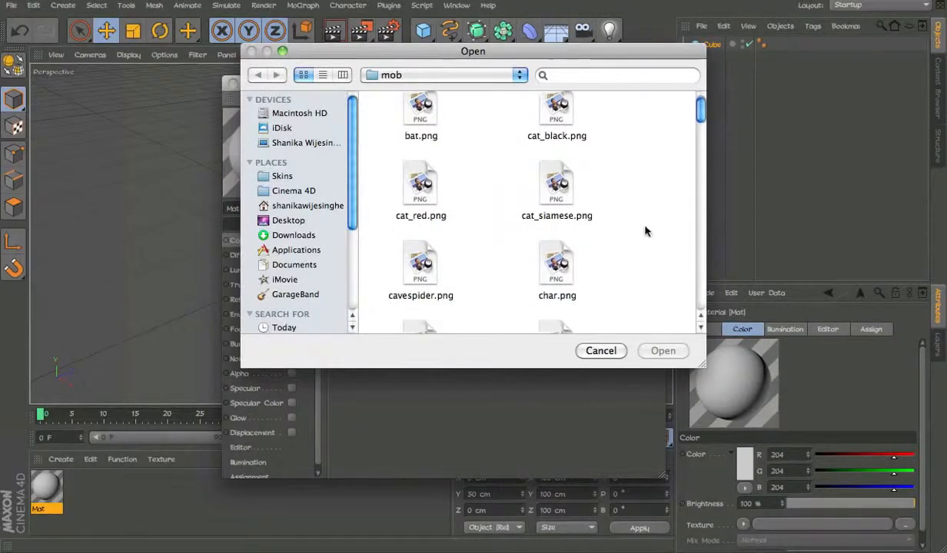
scroll(582, 264, down, 15)
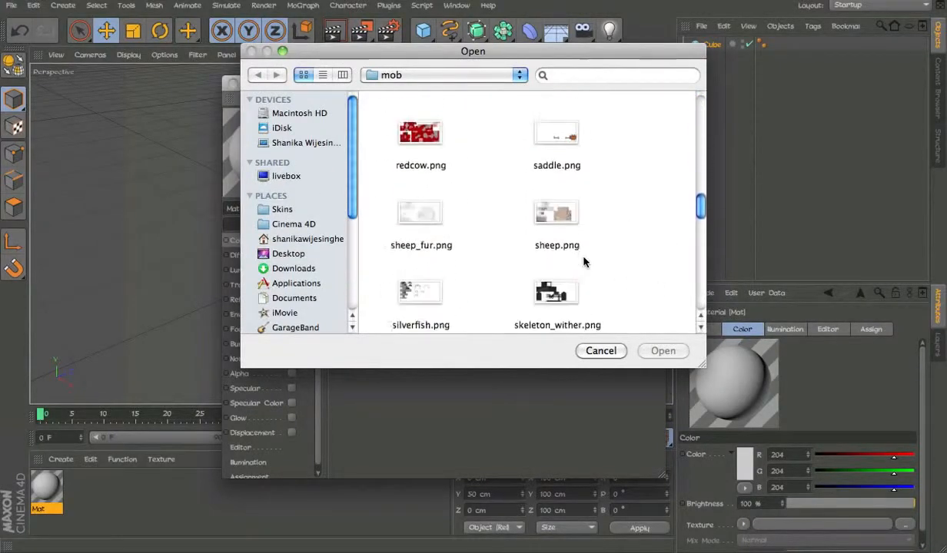
scroll(676, 281, down, 3)
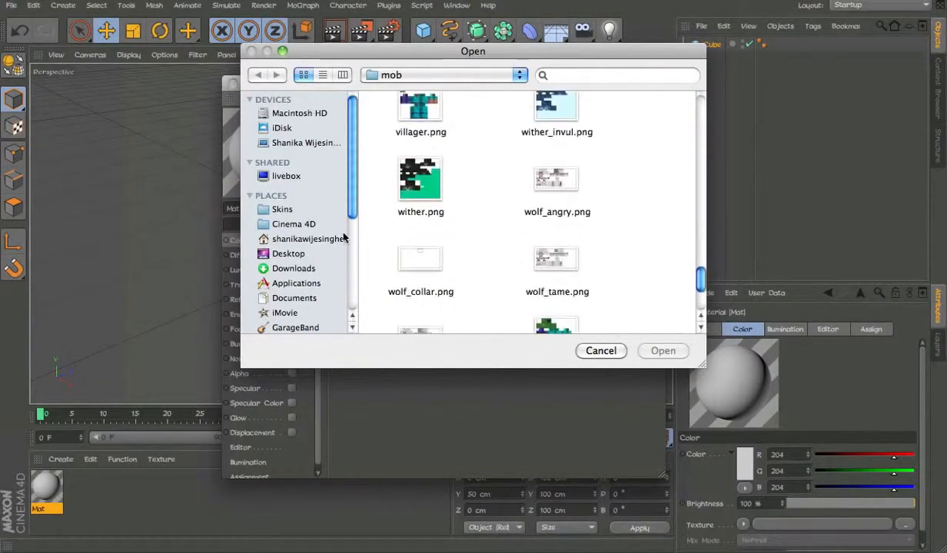
click(304, 240)
click(294, 224)
scroll(530, 217, down, 8)
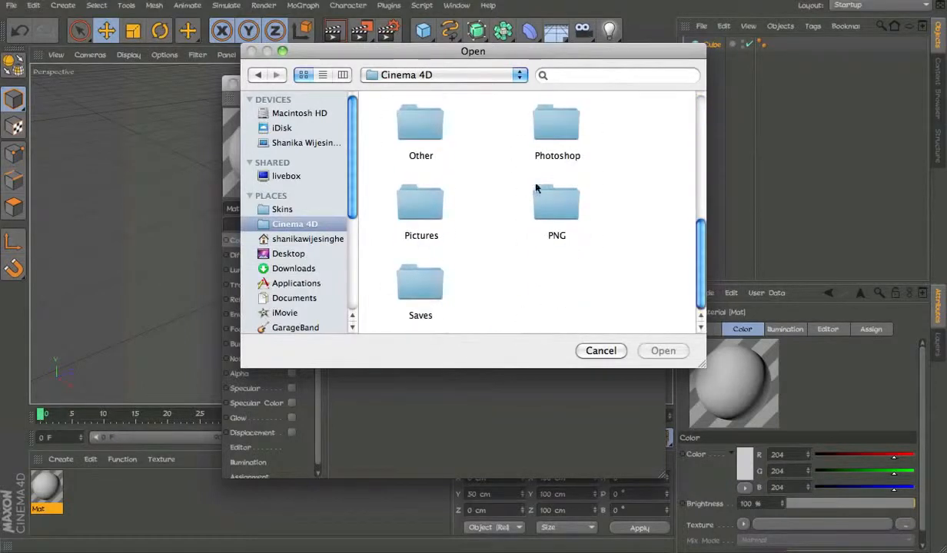
double_click(555, 215)
click(561, 125)
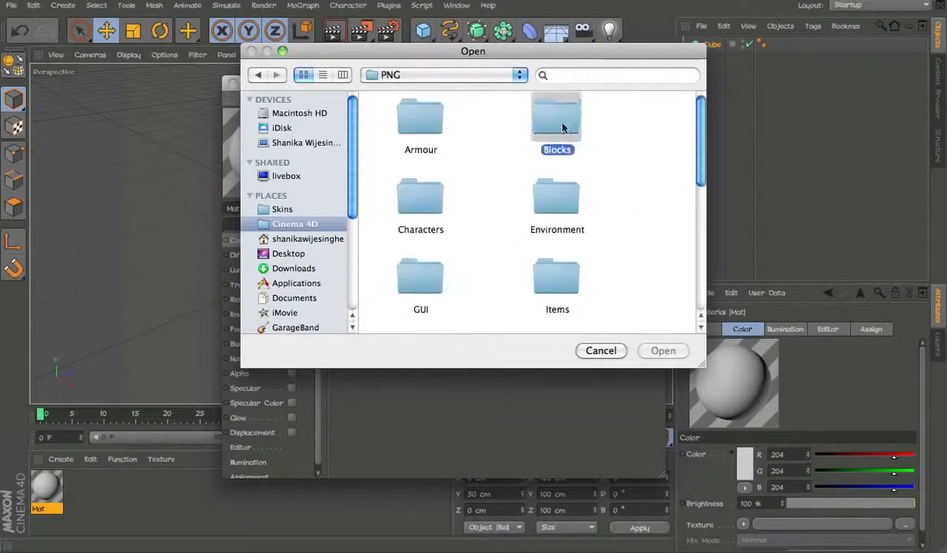
scroll(603, 250, down, 8)
scroll(617, 263, up, 2)
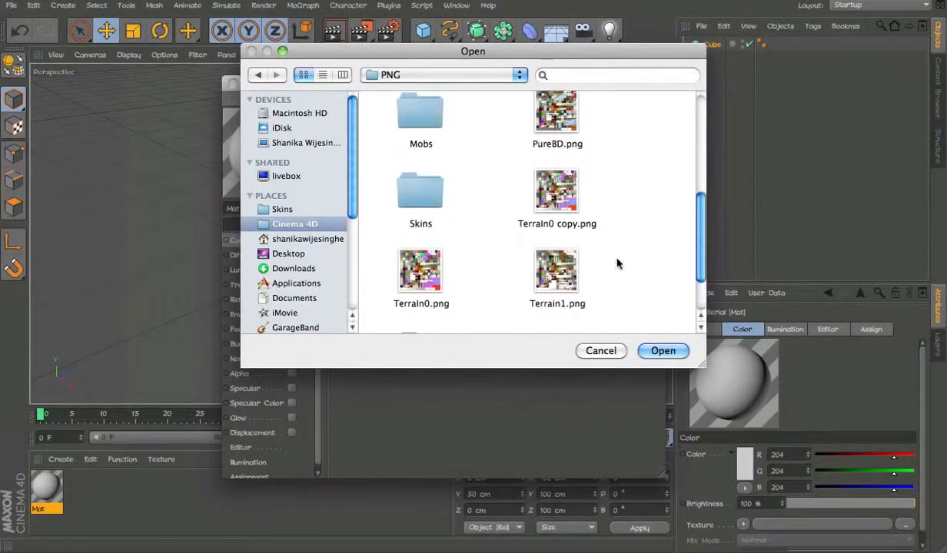
double_click(546, 129)
click(510, 188)
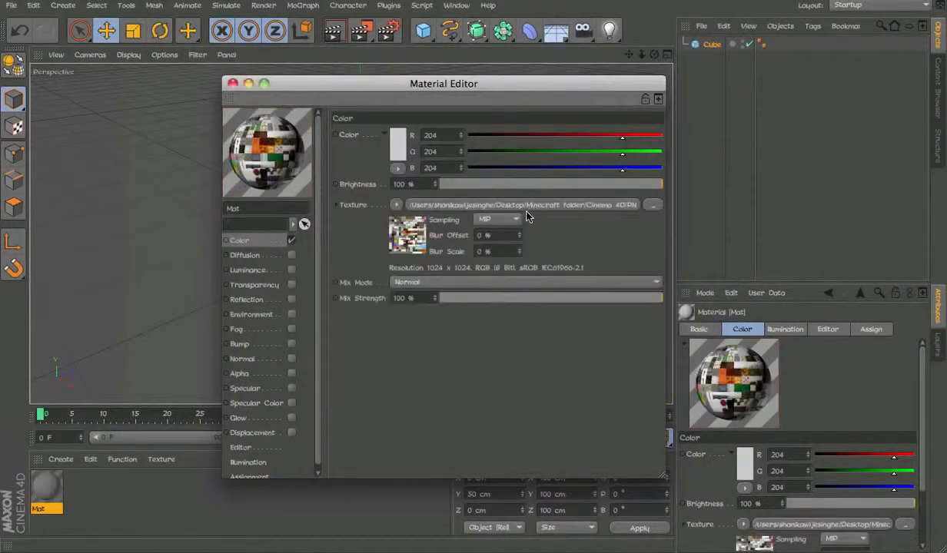
- Set the color texture's sampling to None and close the Material Editor
click(515, 220)
click(513, 233)
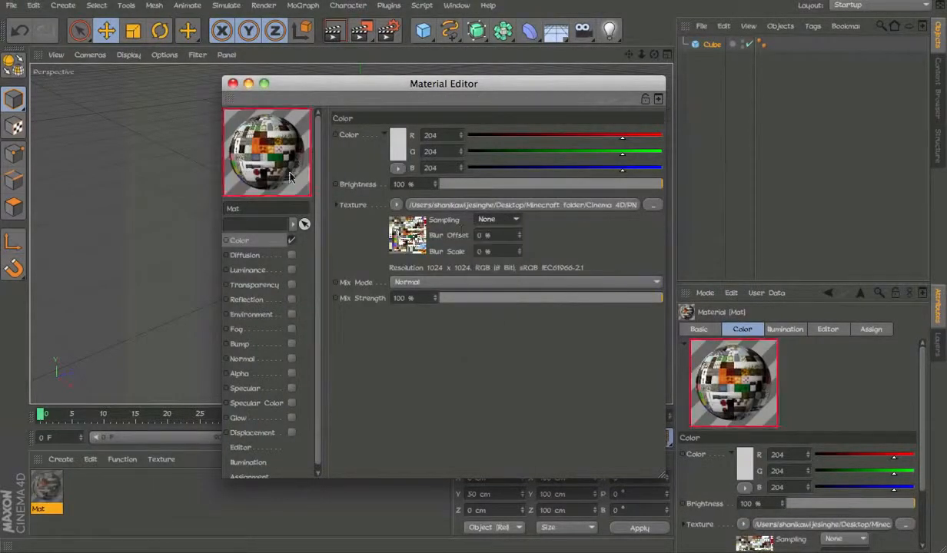
click(233, 84)
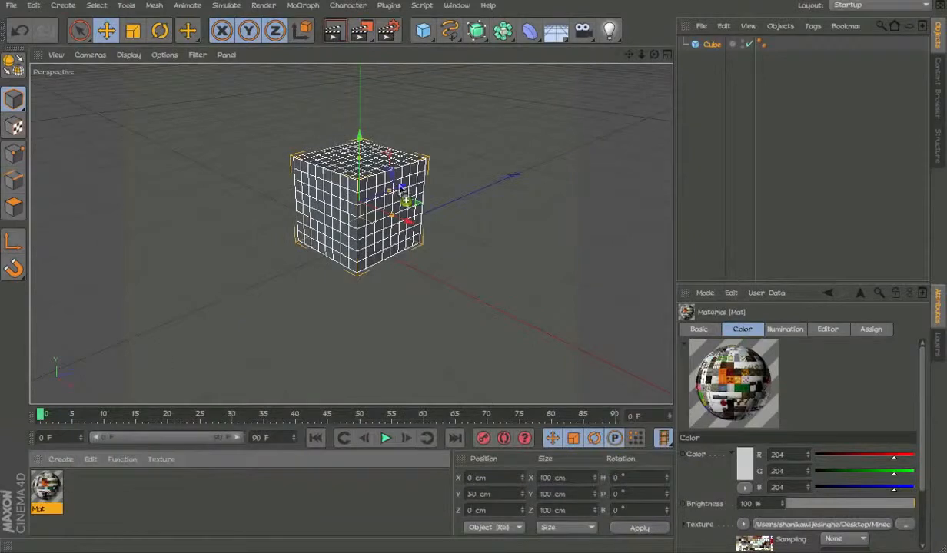
- Apply the PureBD material to the cube and undo any accidental movement of the cube
drag(401, 188, 391, 187)
drag(390, 189, 405, 200)
key(super+z)
alt+drag(303, 191, 445, 150)
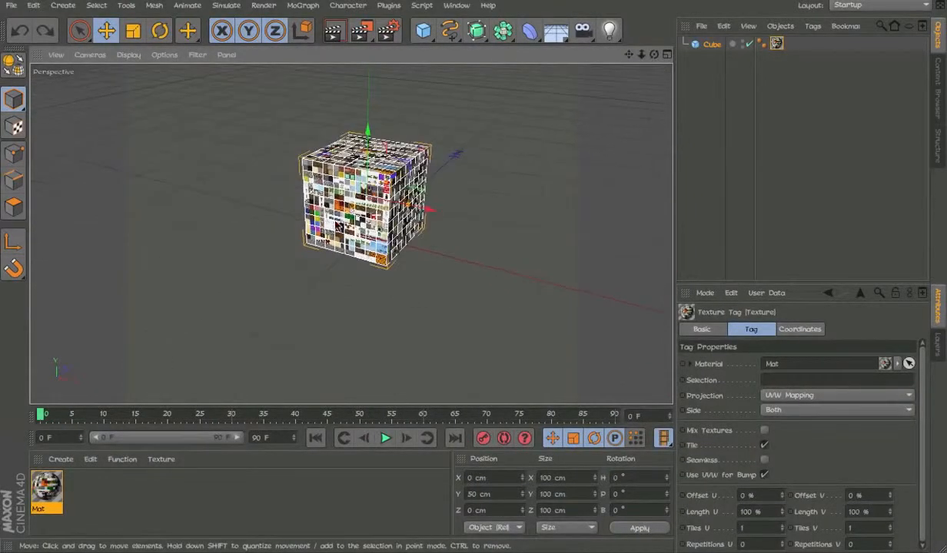
- Convert the textured cube into an editable polygon object
click(687, 60)
click(869, 6)
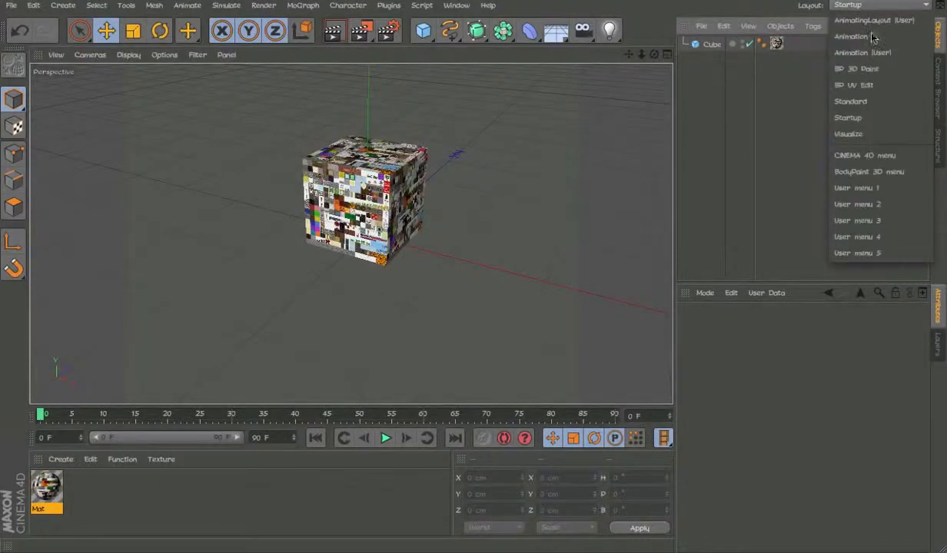
click(816, 93)
click(710, 44)
key(c)
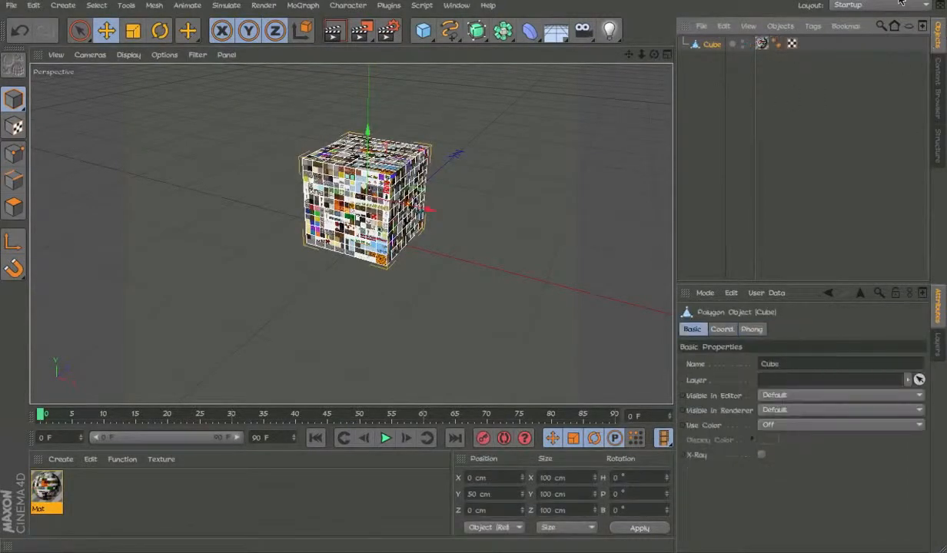
- Switch to the BP UV Edit layout and activate UV Polygon Edit mode with the cube selected
click(895, 4)
click(845, 87)
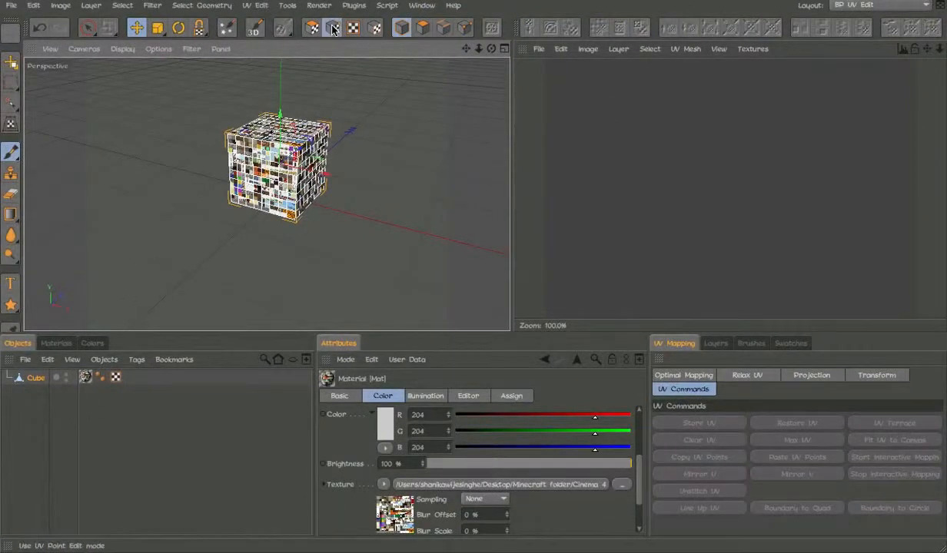
click(308, 28)
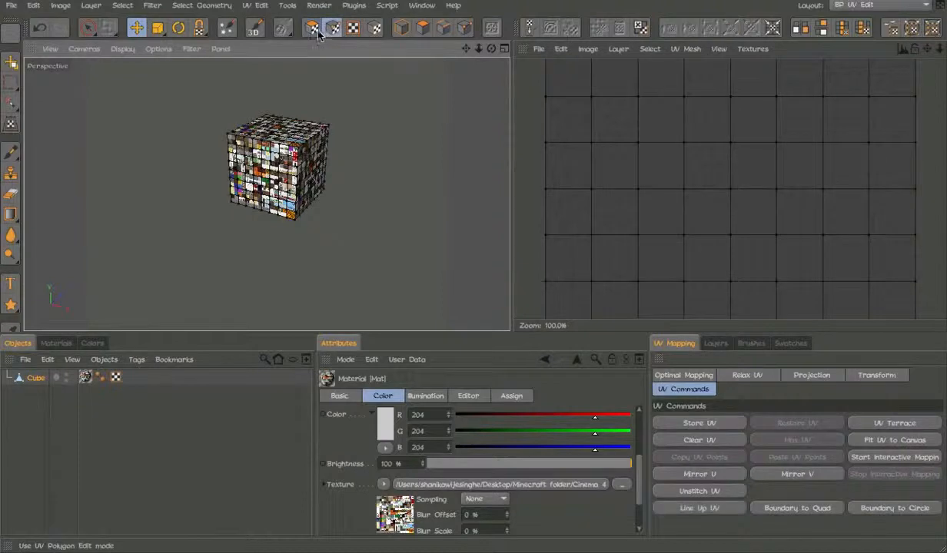
click(31, 377)
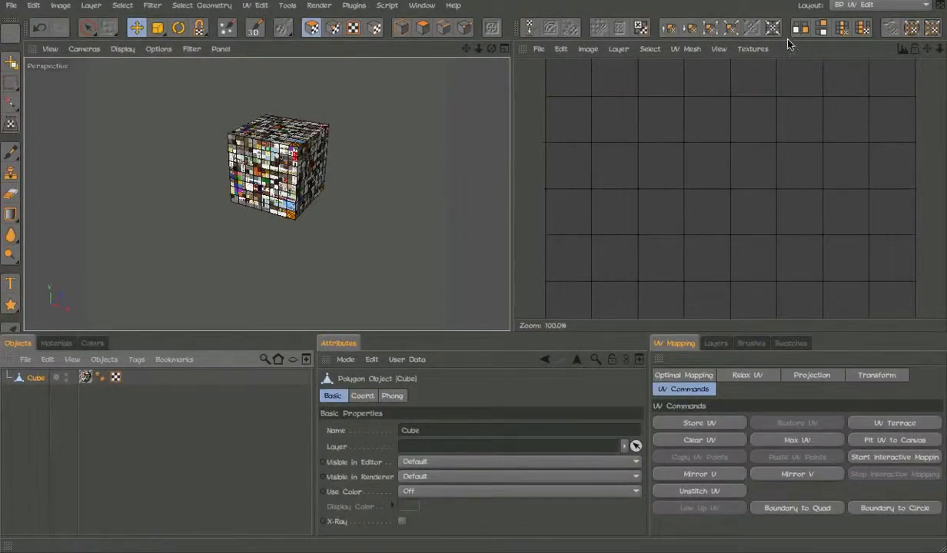
- Display the PureBD.png texture behind the cube's mesh in the UV view
click(759, 48)
mouse_move(561, 49)
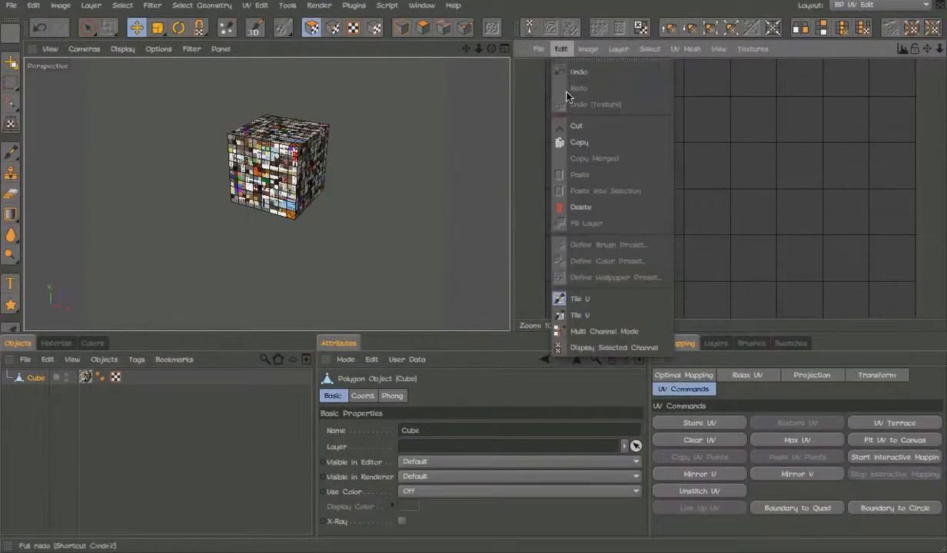
click(570, 90)
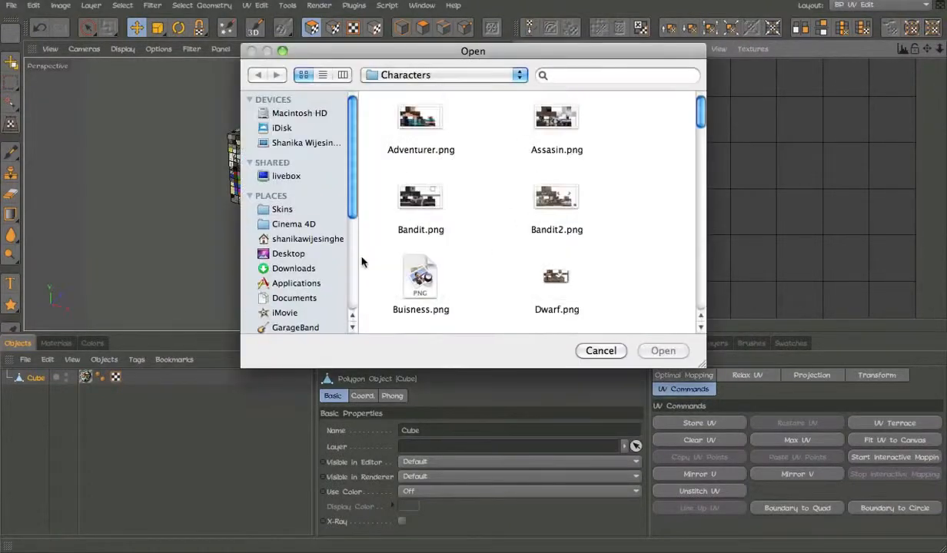
click(295, 223)
scroll(563, 227, down, 5)
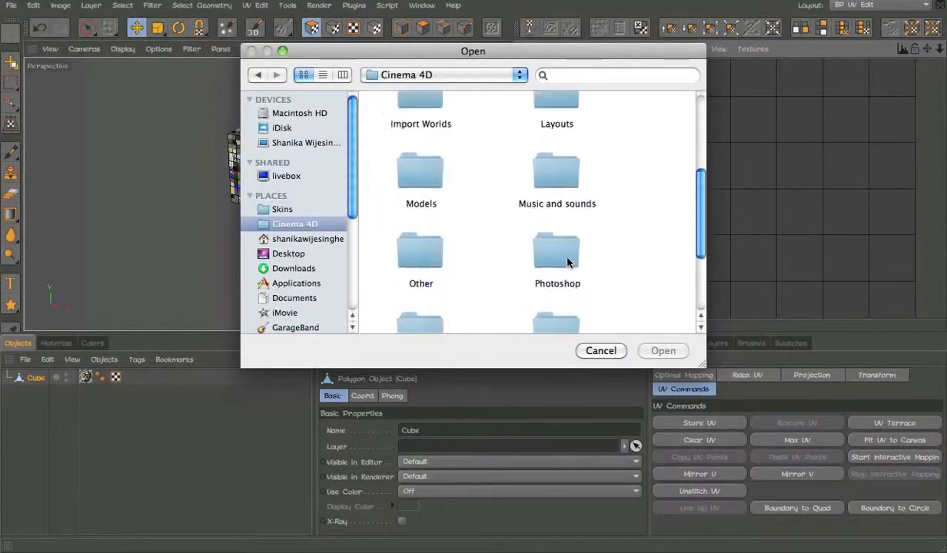
double_click(571, 206)
scroll(580, 200, down, 1)
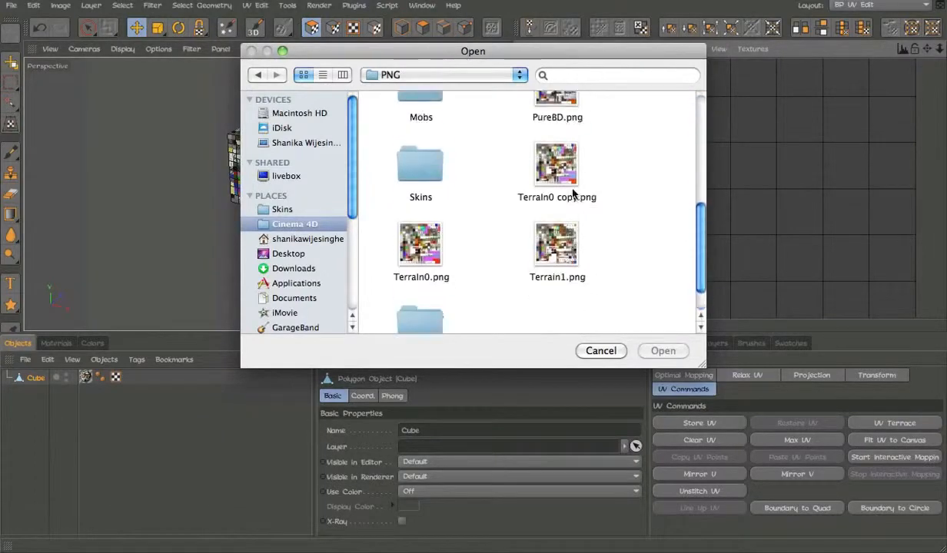
scroll(580, 200, up, 3)
click(601, 350)
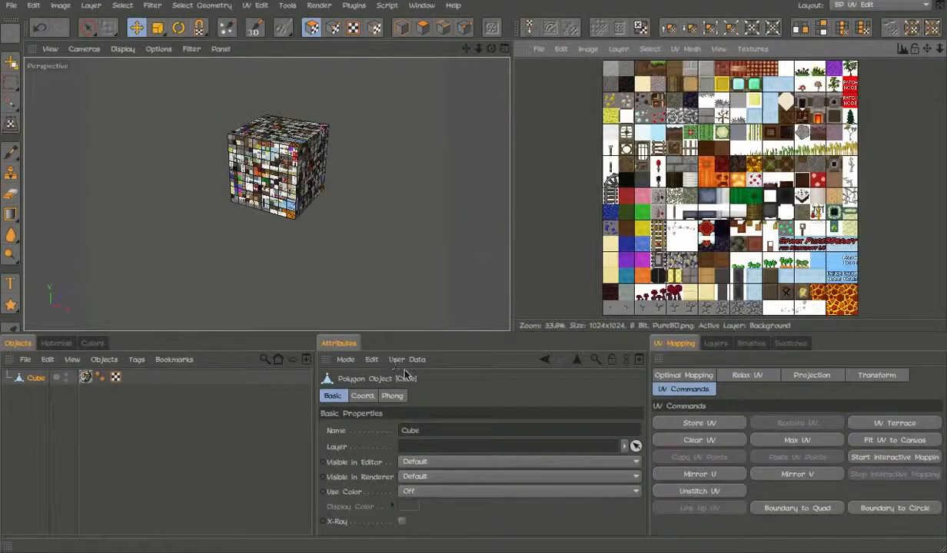
- Set the UV Move tool's quantize values for Move and Scale to 3.125 %
key(e)
click(390, 415)
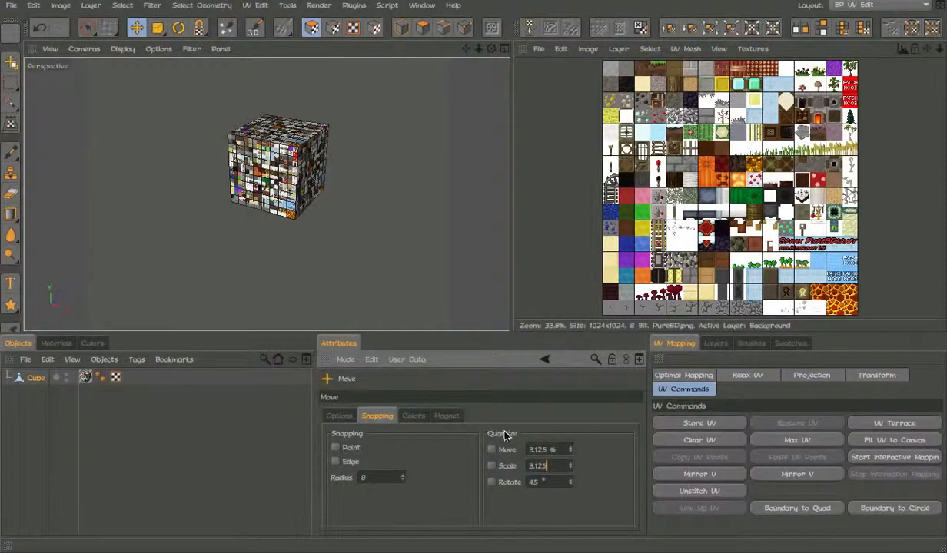
- Select all of the cube's UV polygons and scale them down to the size of one texture tile
alt+middle_drag(666, 116, 663, 155)
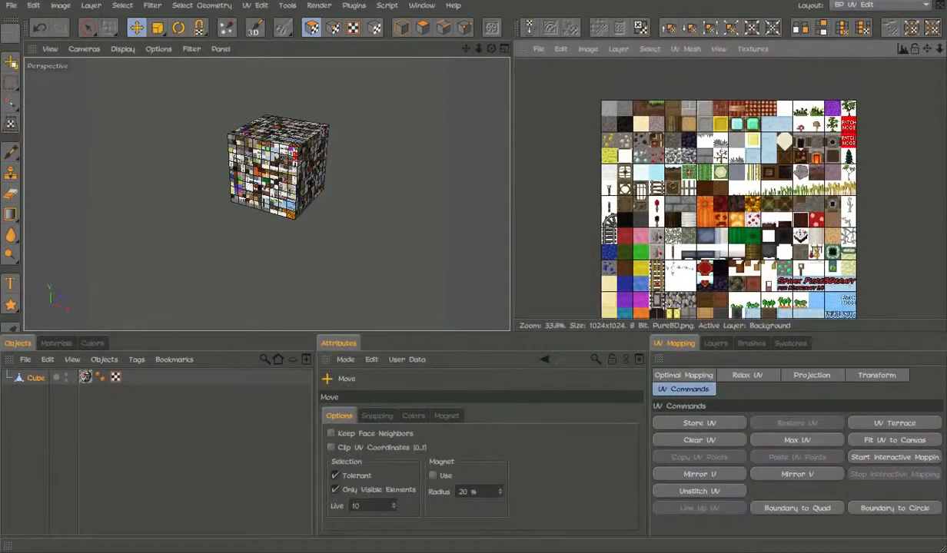
key(ctrl+a)
scroll(606, 93, up, 4)
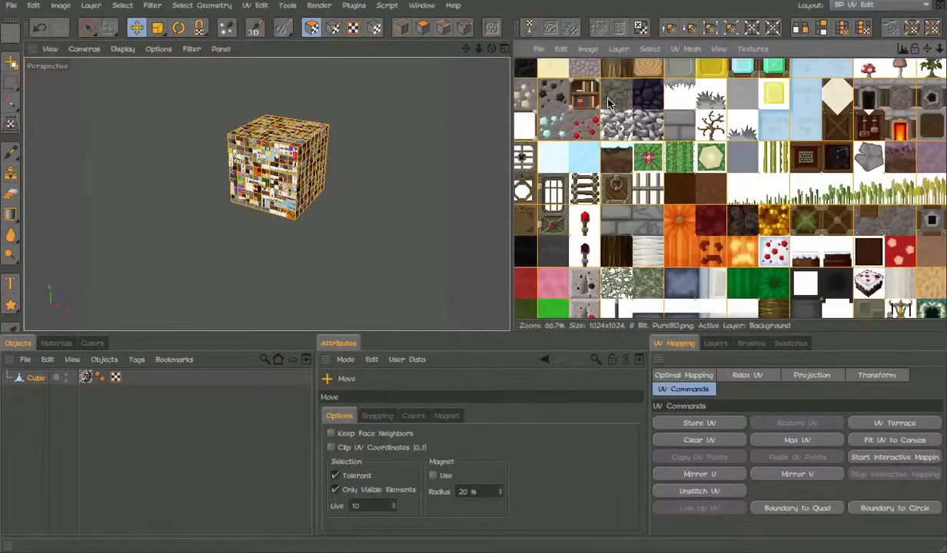
key(t)
drag(564, 79, 696, 127)
- Move the scaled-down UV polygons onto the TNT side tile of the texture
key(e)
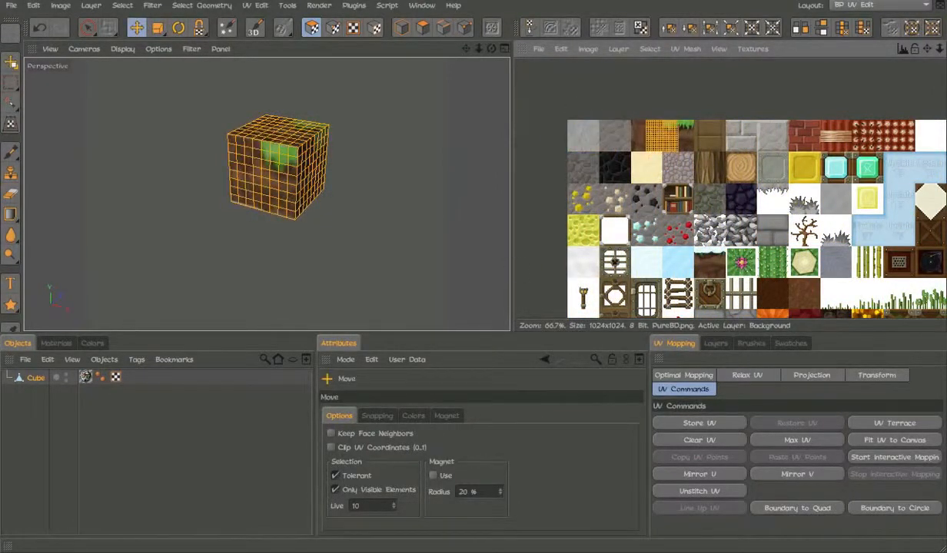
alt+middle_drag(618, 125, 543, 93)
drag(620, 123, 761, 104)
- Select the polygons of the cube's top face and move their UVs onto the TNT top tile
alt+drag(282, 213, 280, 223)
key(space)
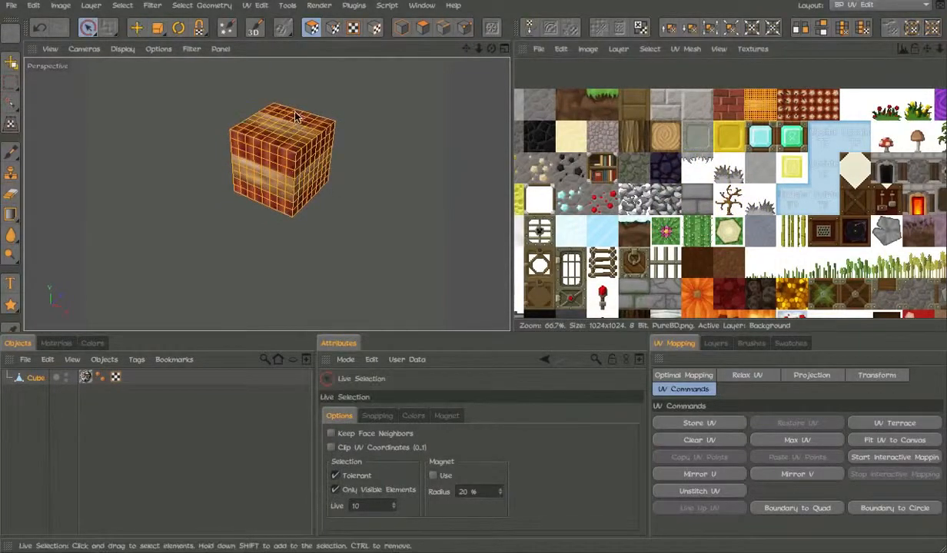
mouse_move(309, 123)
mouse_down()
mouse_move(302, 116)
mouse_move(291, 141)
mouse_move(250, 117)
mouse_move(319, 142)
mouse_up()
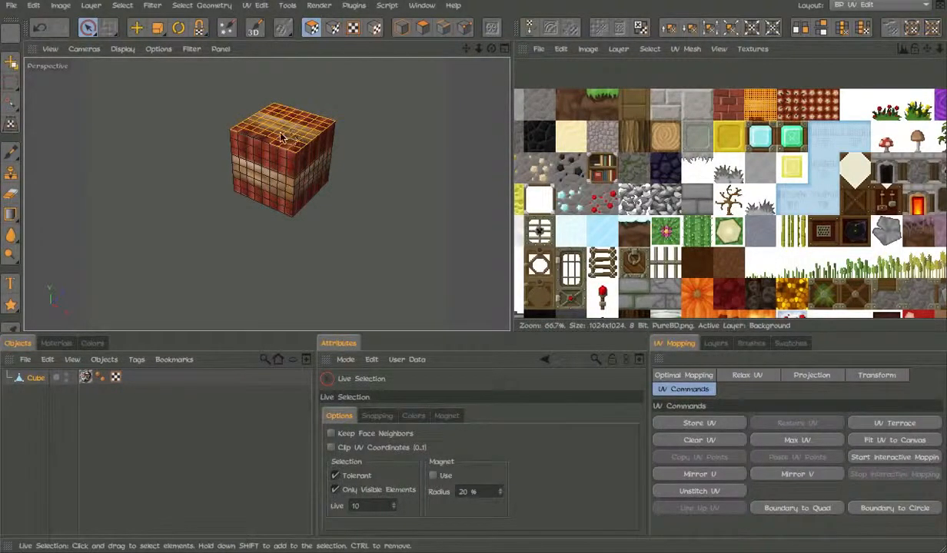
key(e)
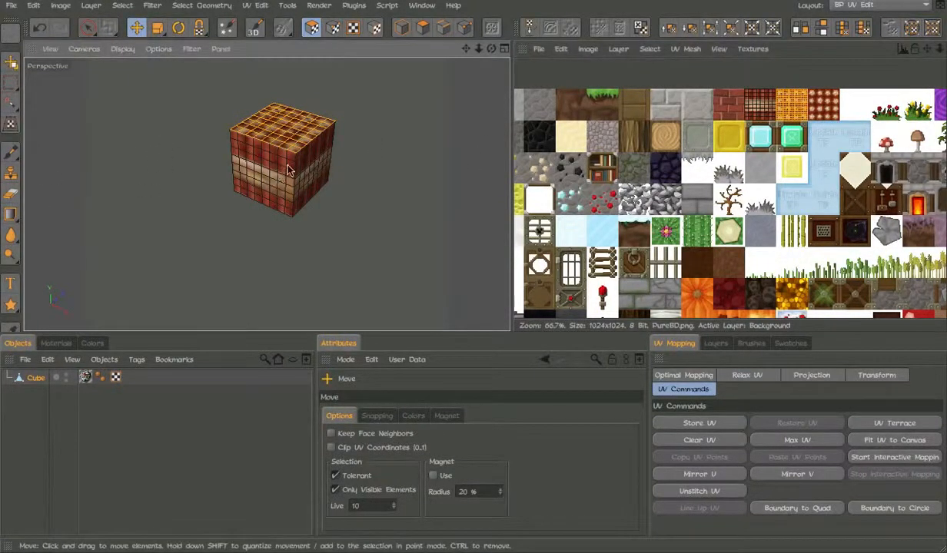
- Select the polygons of the cube's underside and move their UVs onto the TNT bottom tile
alt+drag(288, 108, 290, 169)
key(space)
mouse_move(299, 257)
mouse_down()
mouse_move(288, 277)
mouse_move(340, 279)
mouse_move(284, 250)
mouse_move(338, 248)
mouse_move(274, 201)
mouse_move(304, 202)
mouse_move(298, 228)
mouse_move(253, 265)
mouse_move(273, 227)
mouse_move(238, 246)
mouse_move(313, 277)
mouse_move(281, 229)
mouse_move(284, 190)
mouse_up()
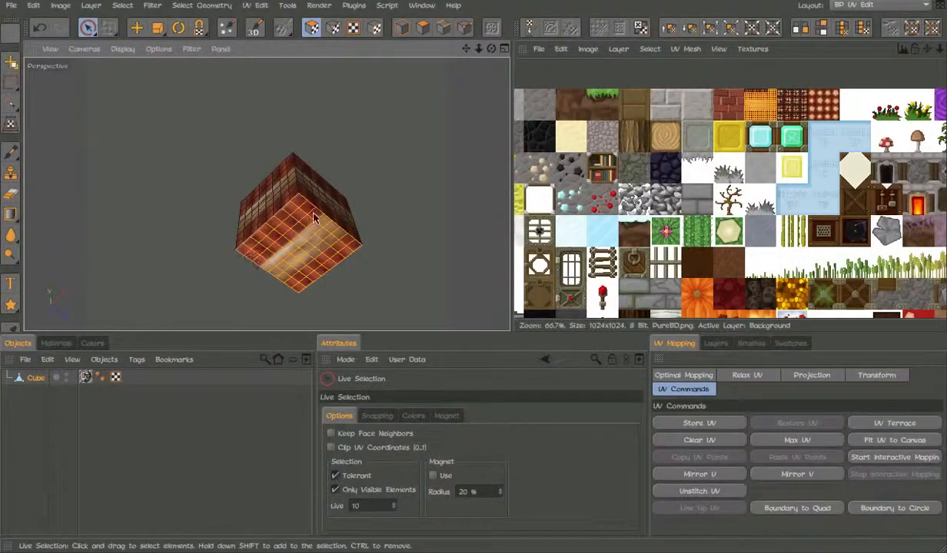
key(e)
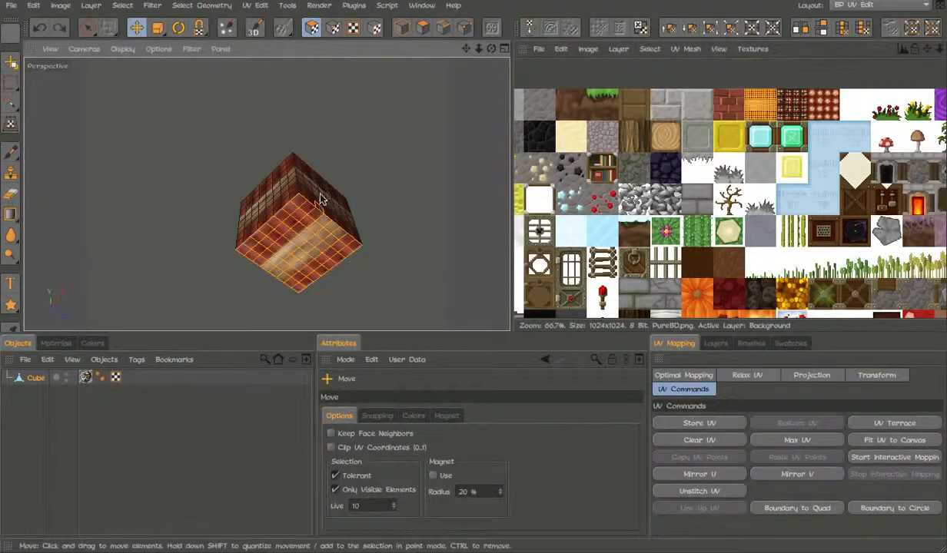
drag(758, 107, 822, 107)
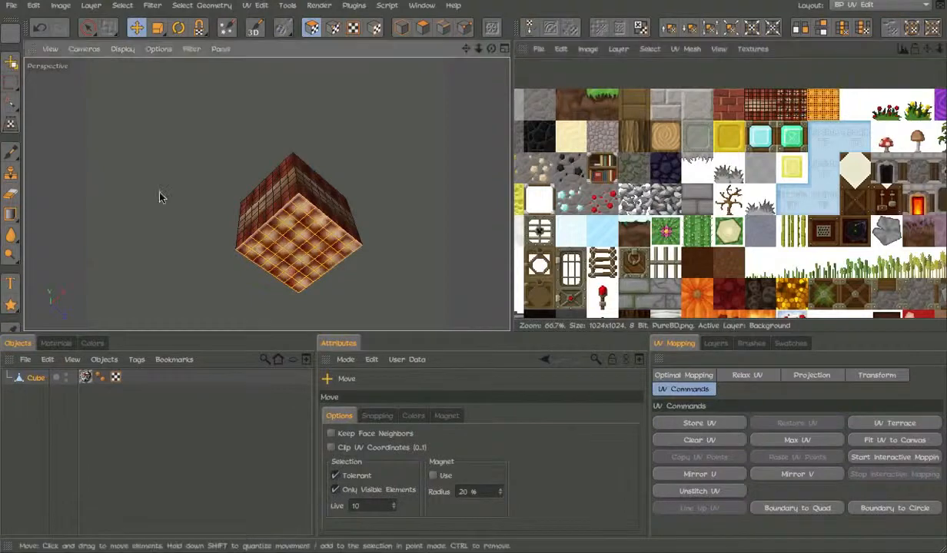
- Check the textured cube from above and switch back to the Startup layout
alt+drag(159, 193, 190, 311)
alt+drag(407, 124, 262, 286)
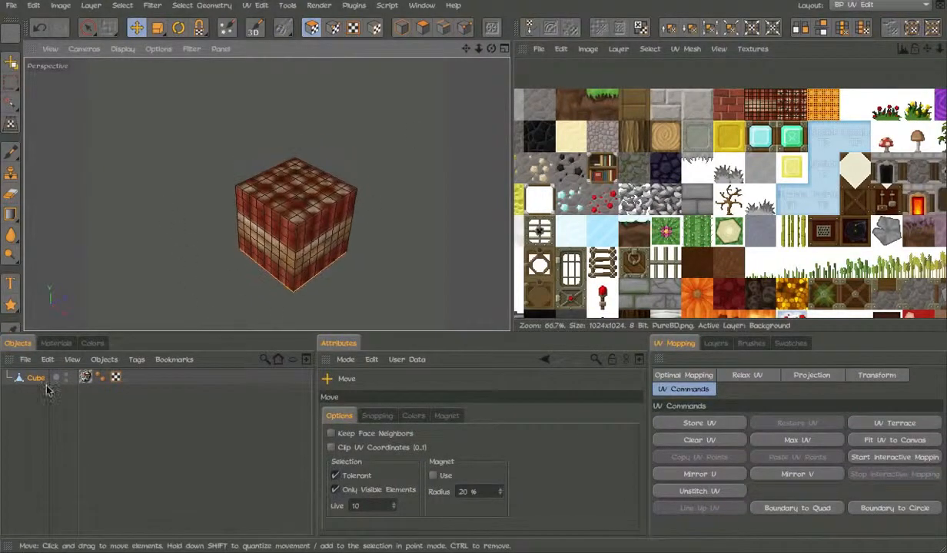
click(876, 4)
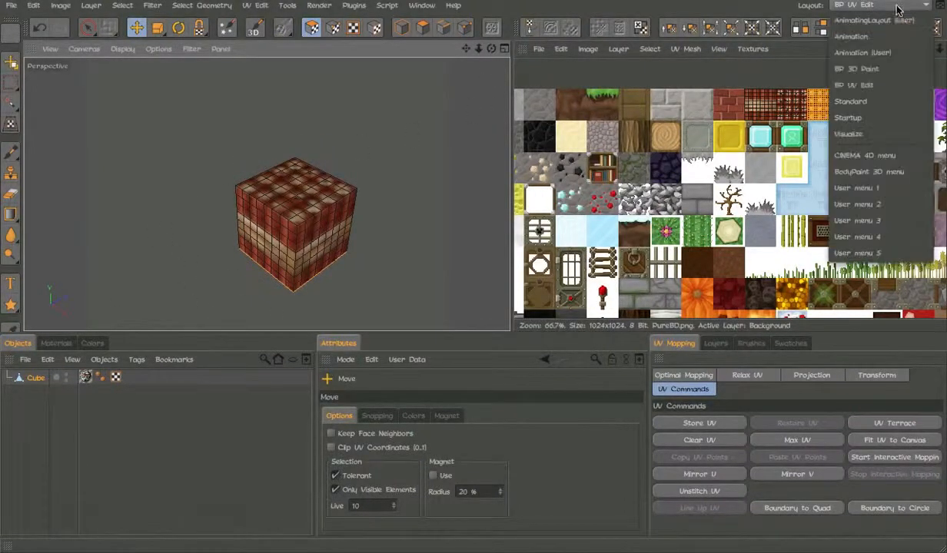
click(845, 115)
- Set the TNT material's editor texture preview size to 512x512 (1 MB) and close its editor
double_click(46, 492)
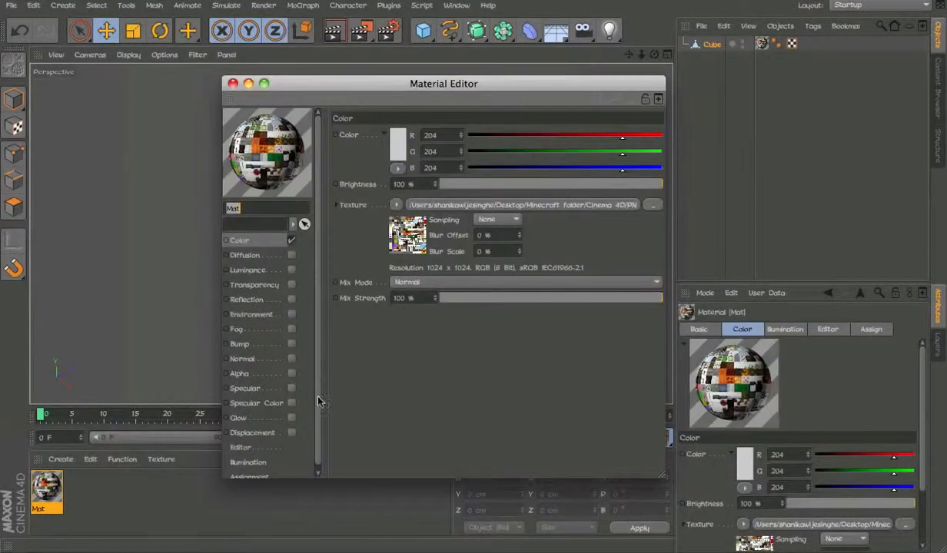
click(238, 418)
click(241, 447)
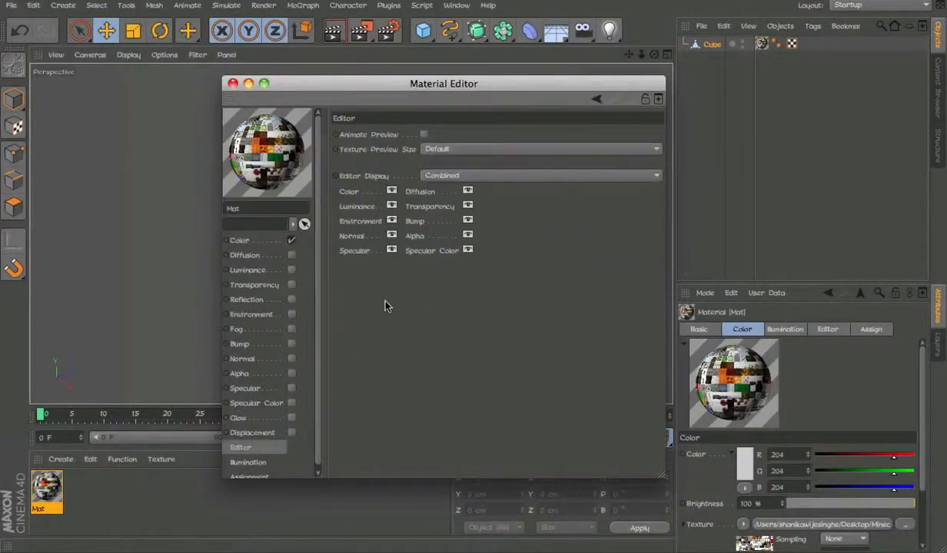
click(470, 148)
click(435, 239)
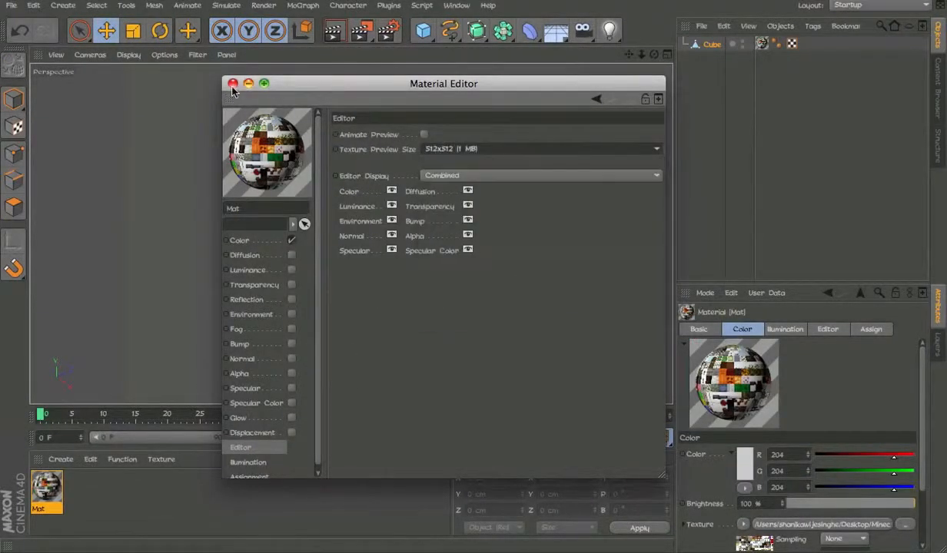
click(232, 84)
- Switch to model mode and group the textured cube under a new null
click(714, 44)
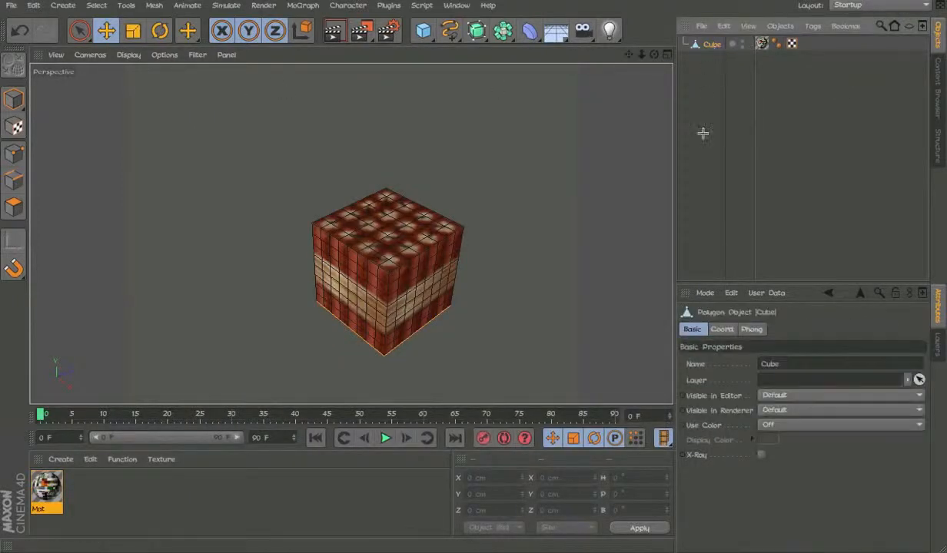
click(702, 133)
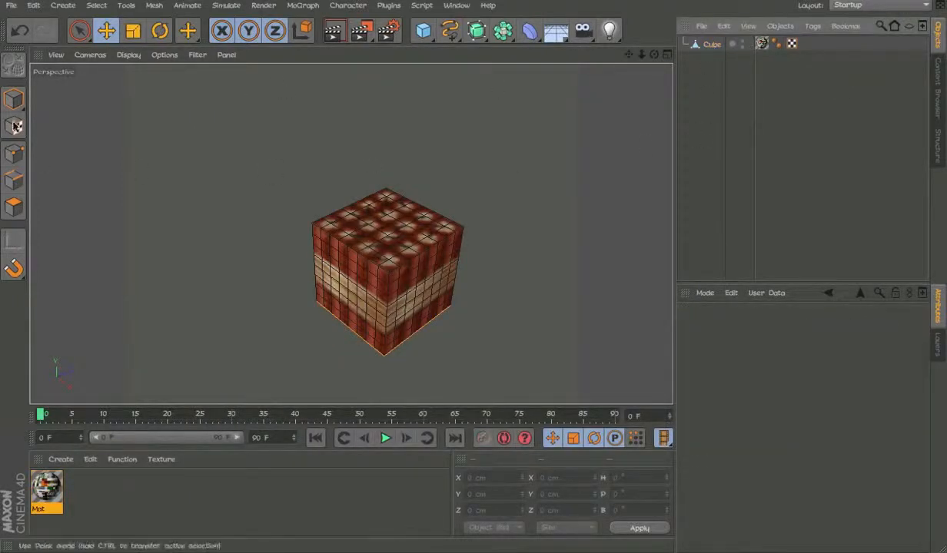
click(424, 30)
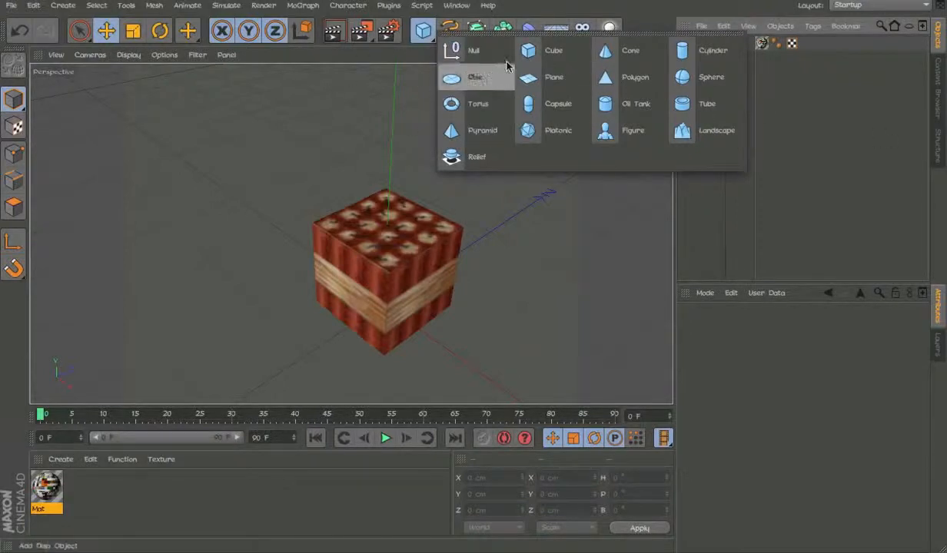
click(809, 82)
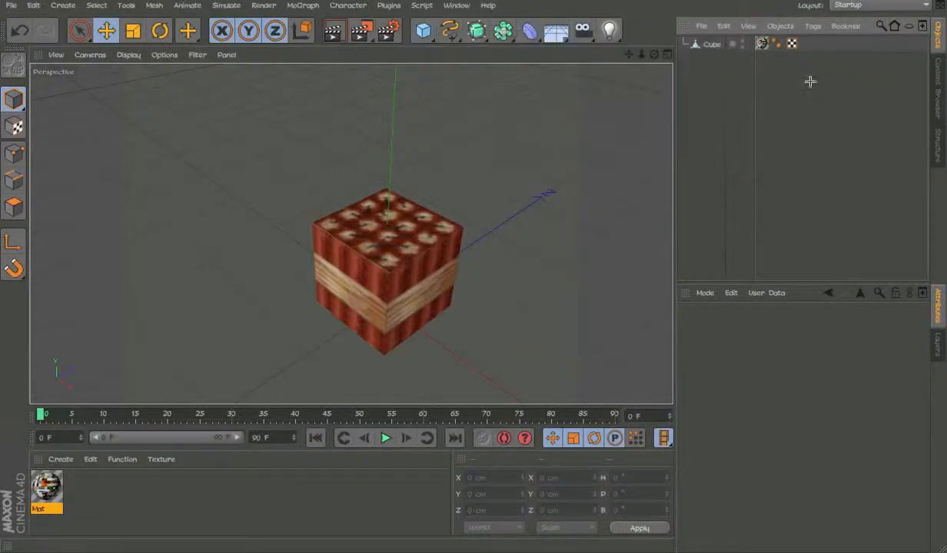
click(711, 46)
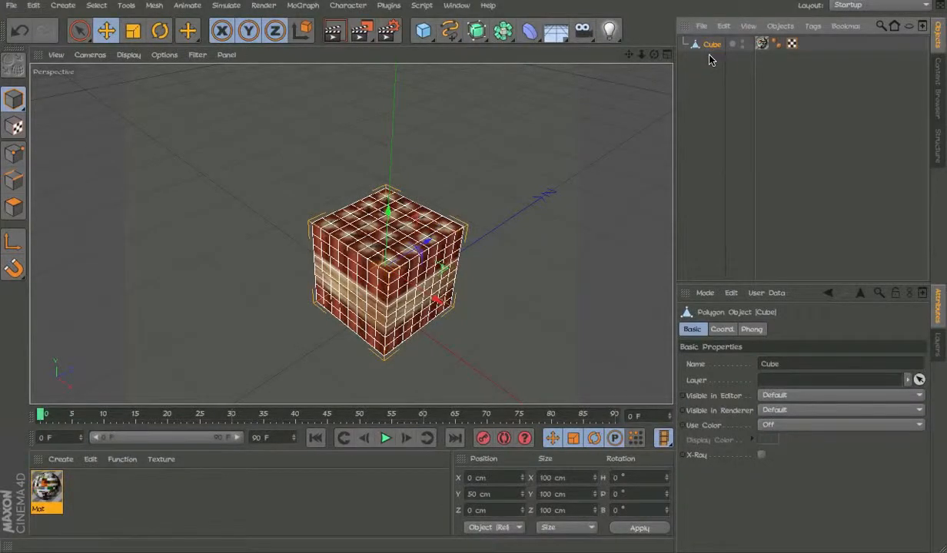
key(alt+g)
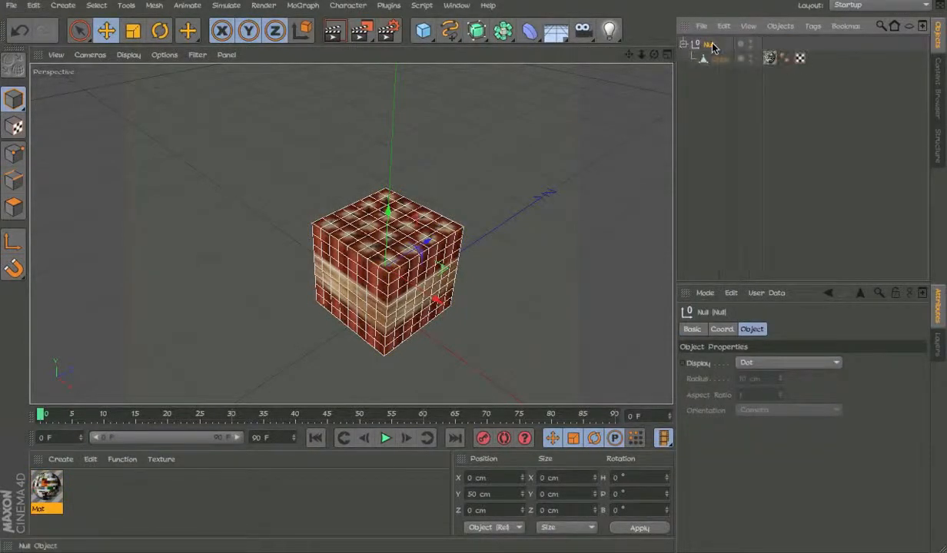
- Rename both the parent null and the cube inside it as TNT
double_click(710, 44)
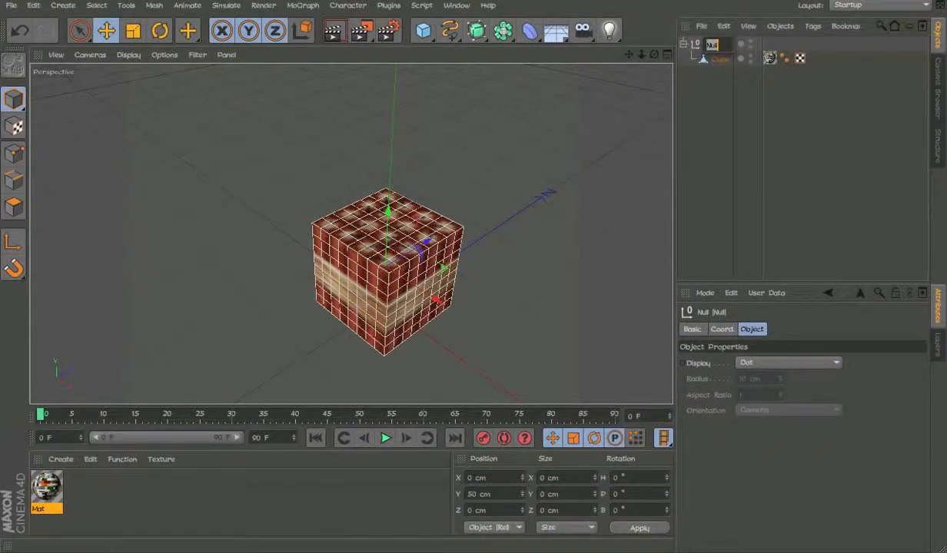
text(TNT)
key(Return)
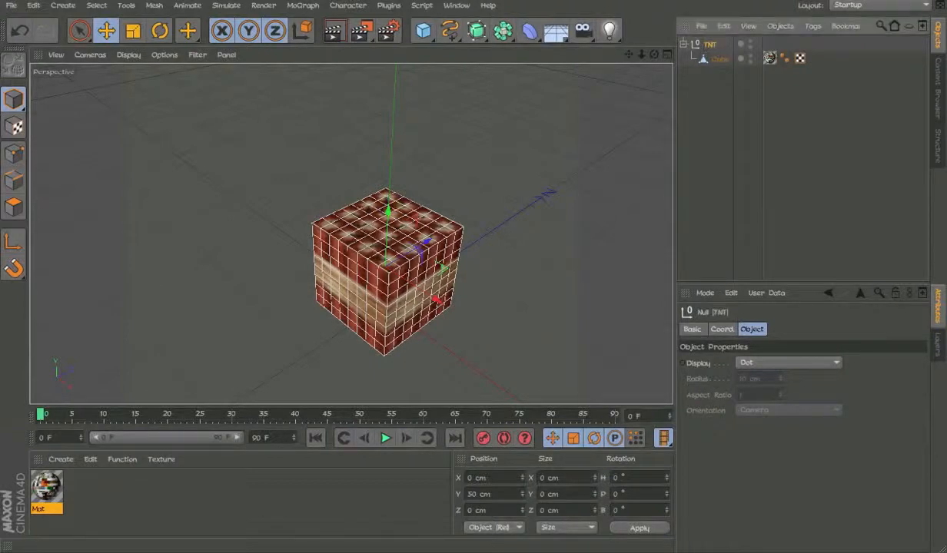
click(722, 59)
text(TNT)
key(Return)
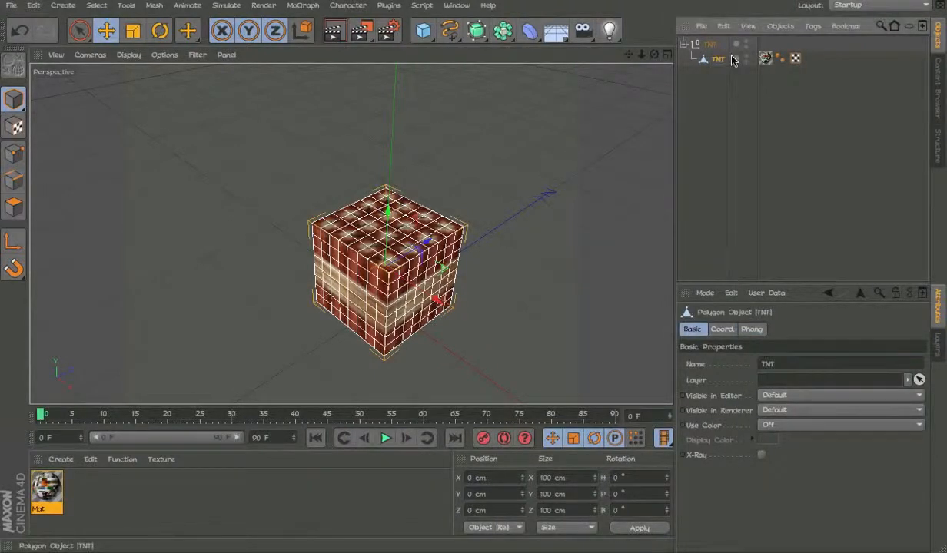
- Add a Display tag to the TNT cube
click(687, 221)
alt+drag(424, 295, 496, 250)
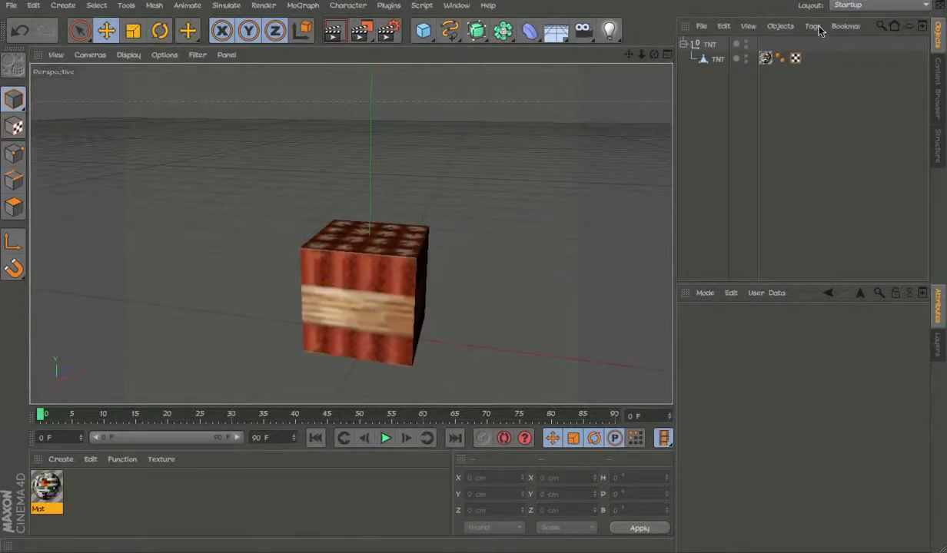
right_click(709, 48)
mouse_move(776, 20)
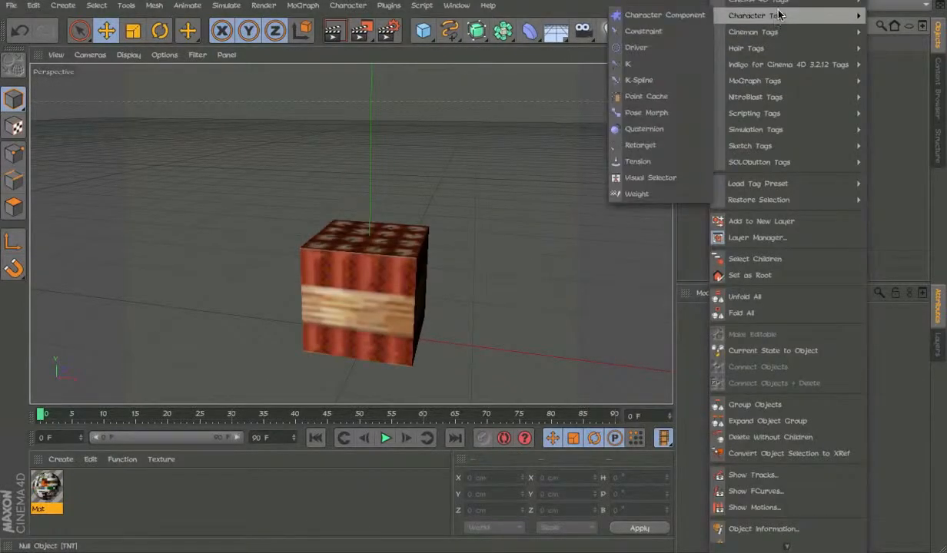
mouse_move(753, 2)
click(647, 75)
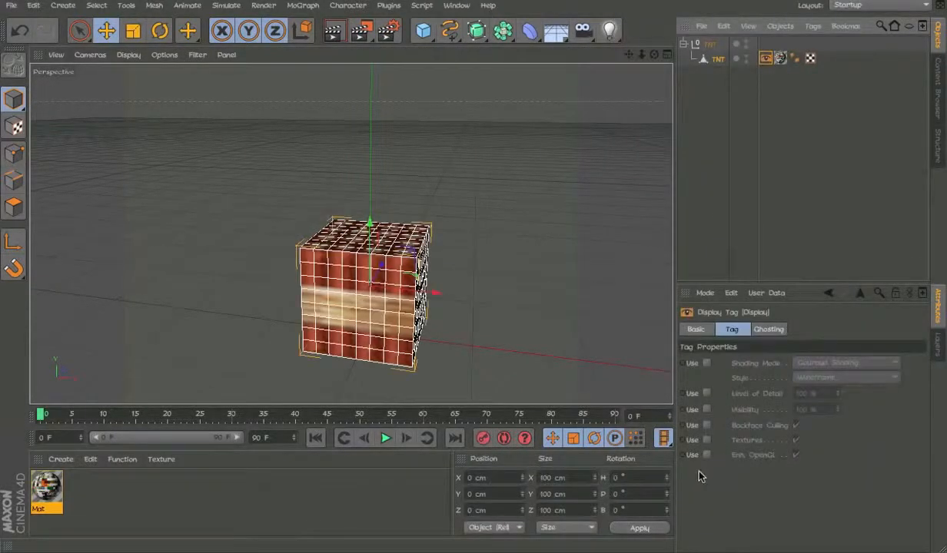
click(858, 86)
- Add a separate null object to the scene and name it UserData
alt+drag(251, 288, 305, 240)
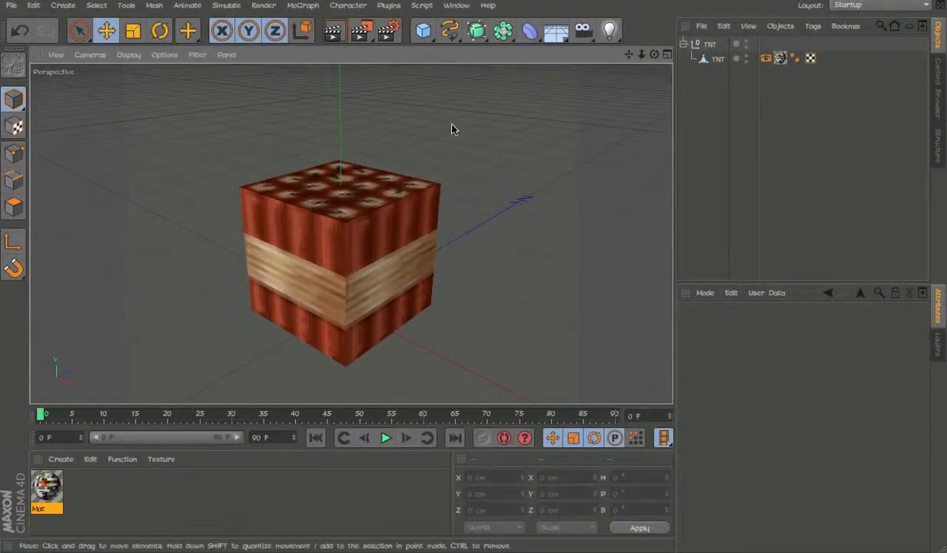
alt+drag(441, 123, 415, 192)
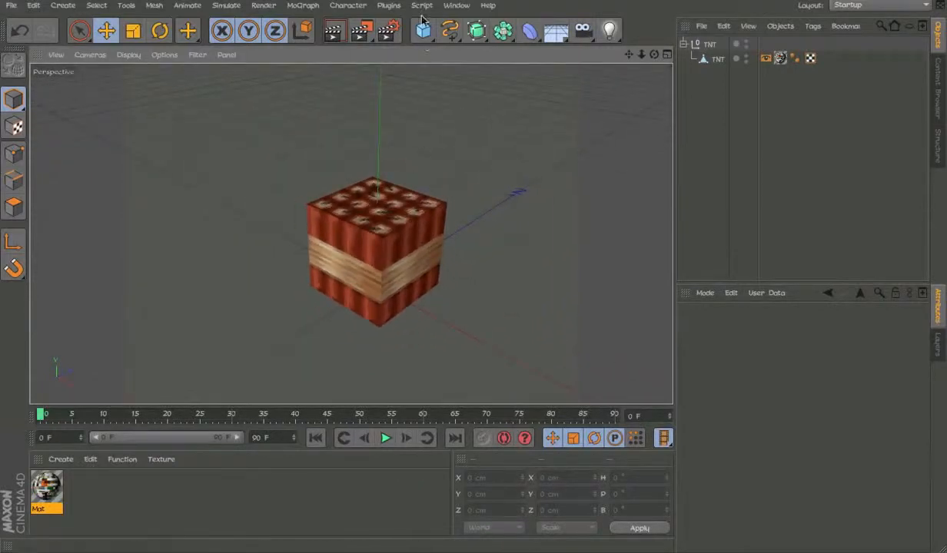
click(423, 30)
click(460, 47)
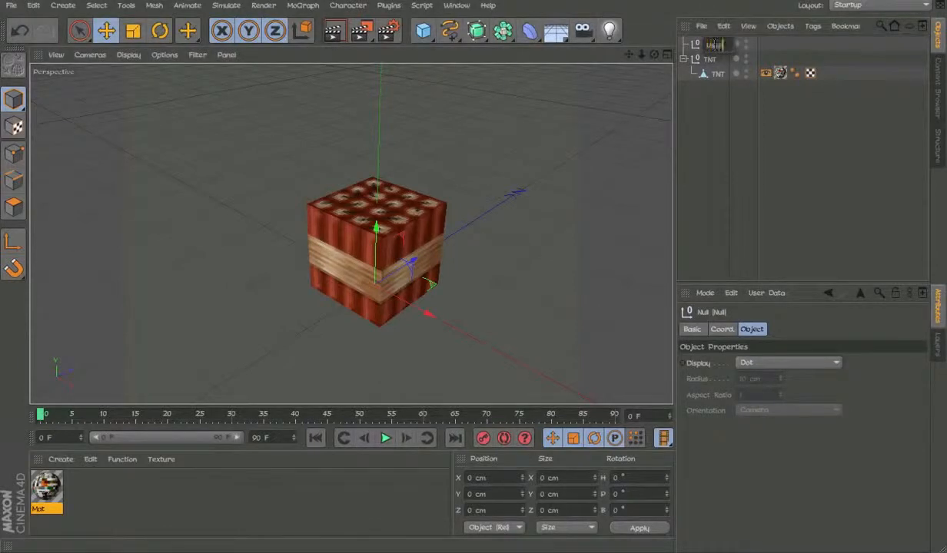
key(Return)
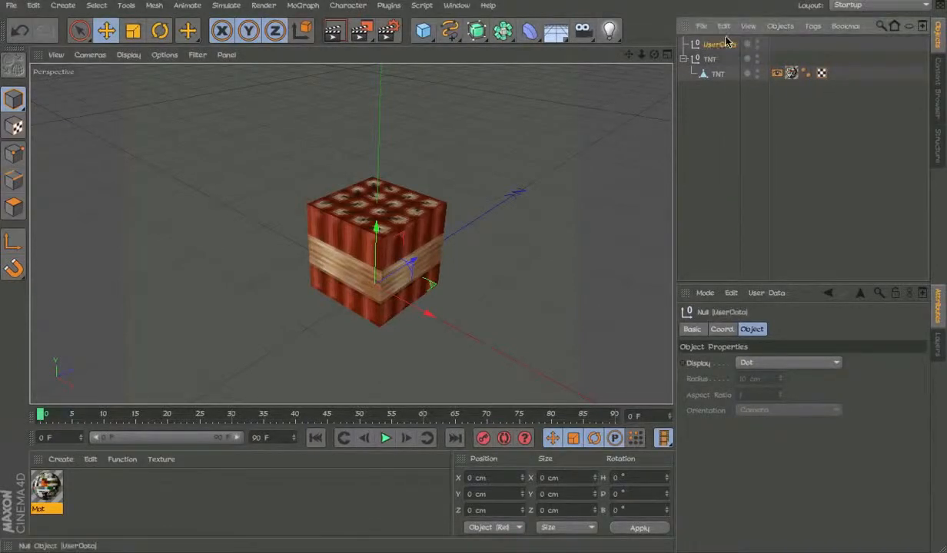
- Add an XPresso tag to the UserData null and keep that null selected
click(708, 59)
right_click(709, 46)
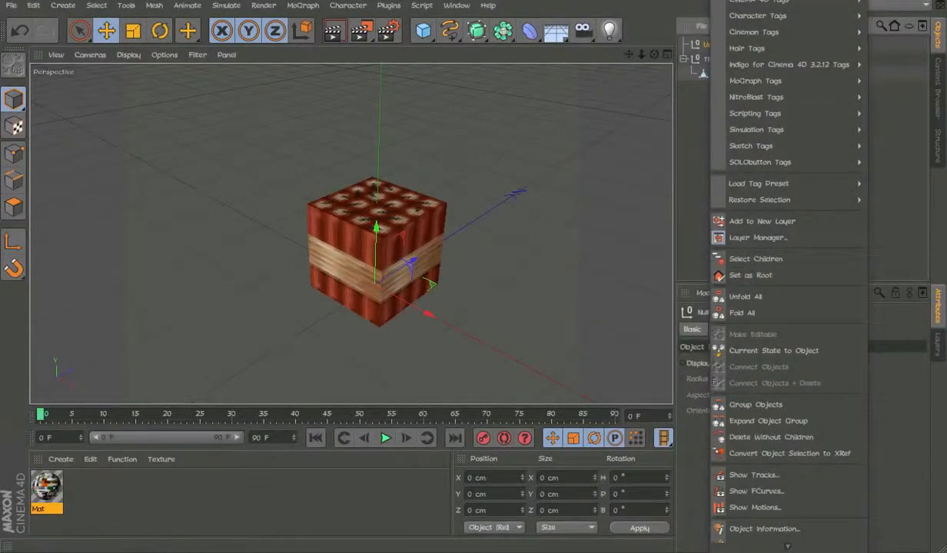
click(638, 355)
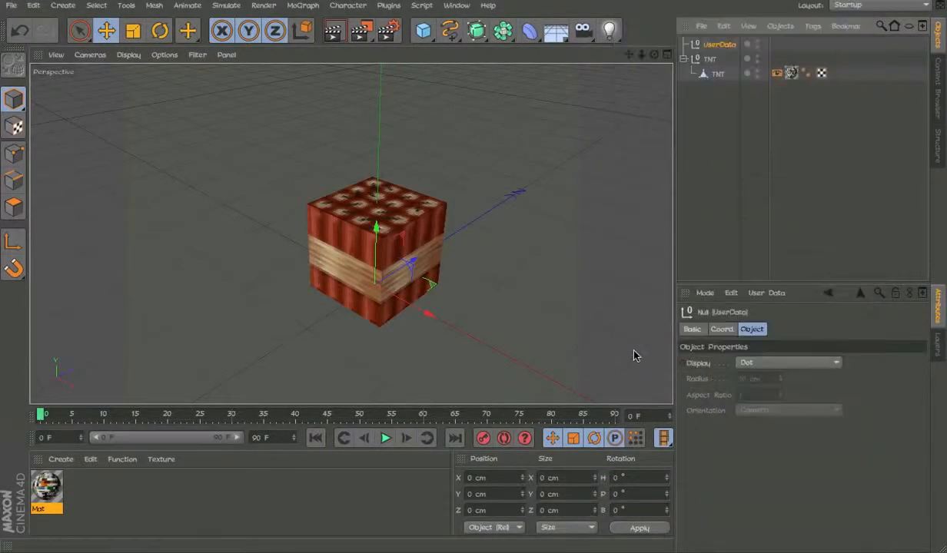
click(711, 45)
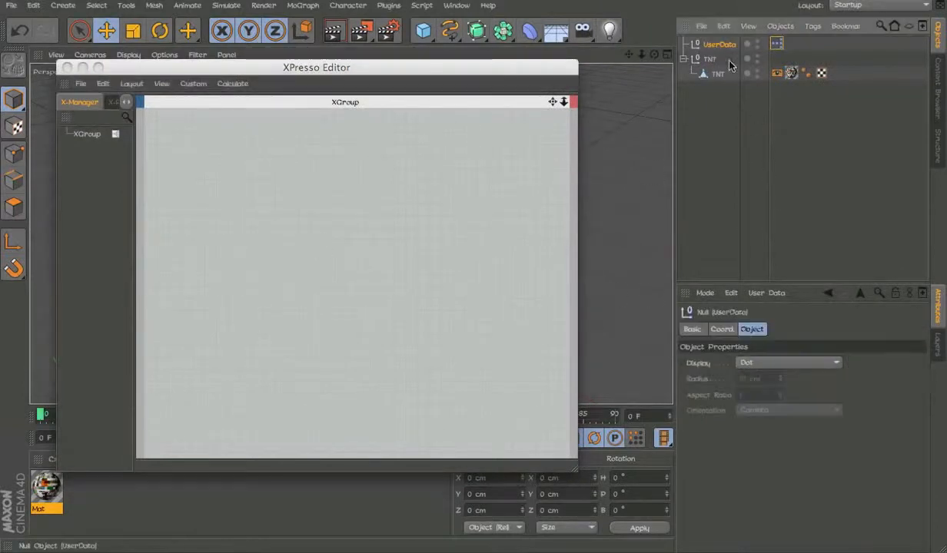
- Add a user data entry named Flash to the UserData null, using the Float Slider interface in percent
click(765, 293)
click(782, 327)
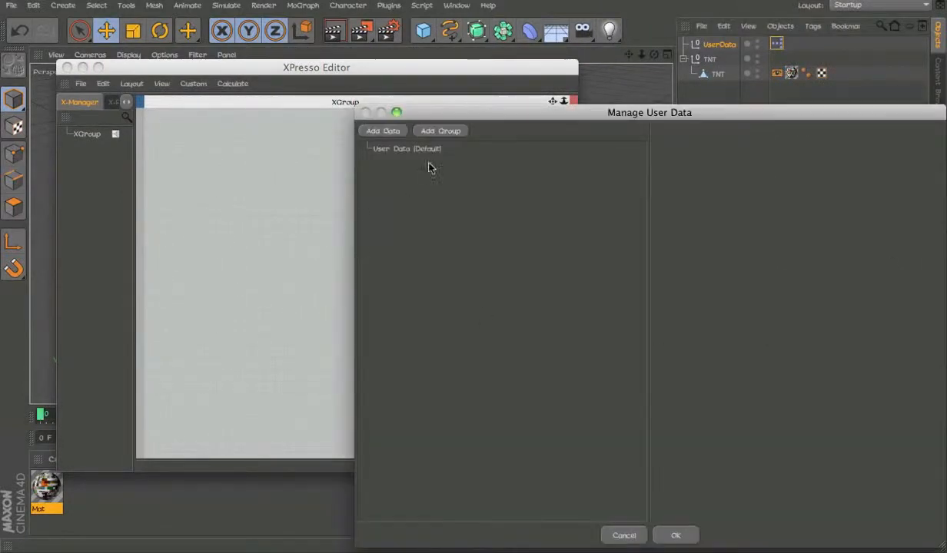
click(385, 131)
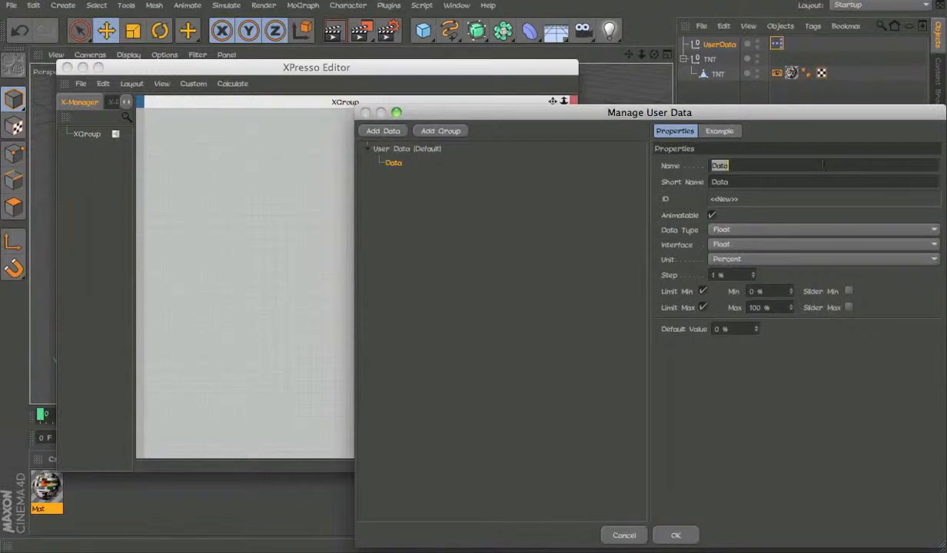
click(805, 261)
click(802, 246)
click(798, 278)
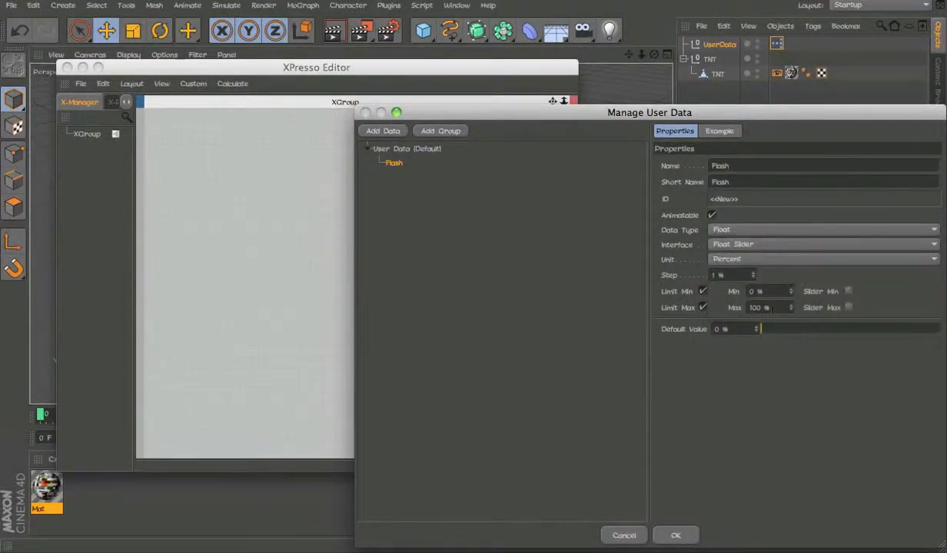
click(676, 536)
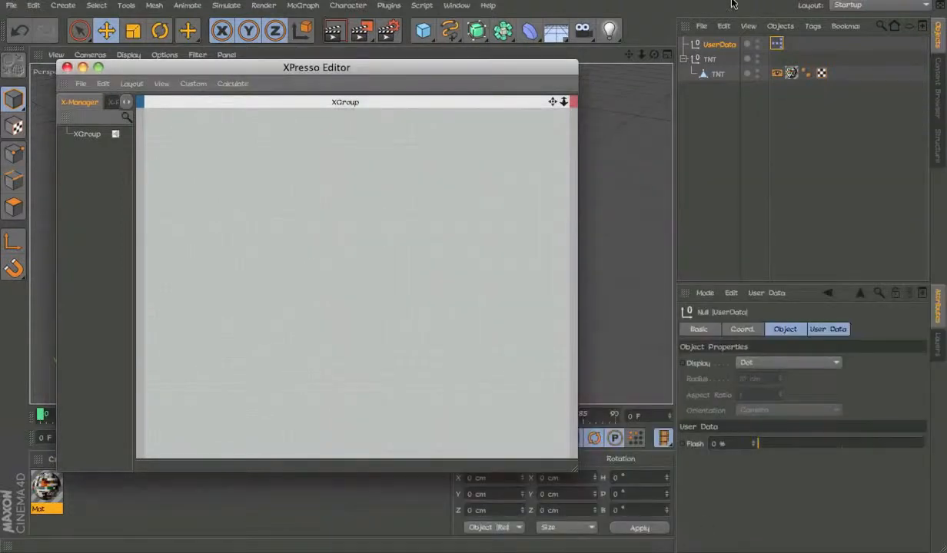
- Place the UserData null as a node in the XPresso group and give it a Flash output port
click(721, 46)
drag(721, 46, 230, 230)
click(304, 166)
click(416, 403)
- Apply a Filter shader over the texture image in the TNT material's Color channel and open the shader's properties
click(47, 490)
double_click(47, 490)
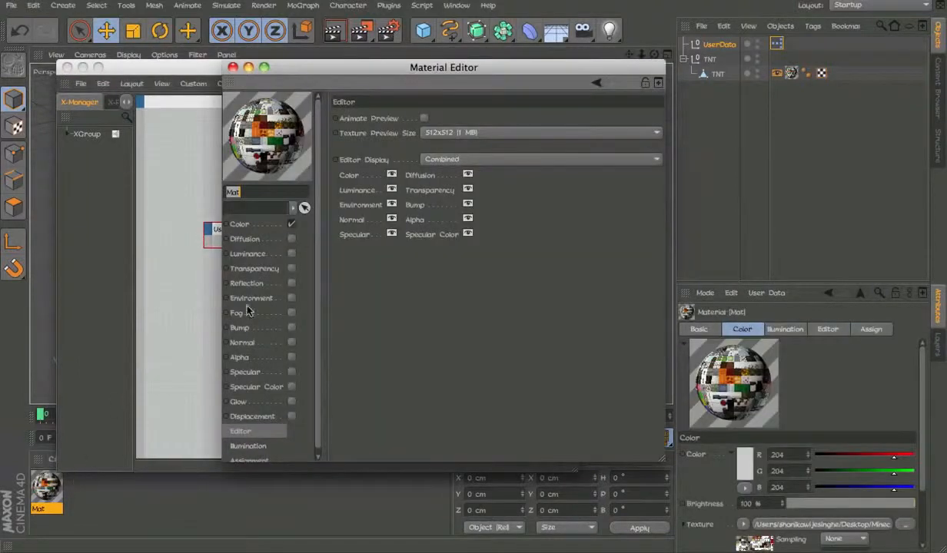
click(239, 224)
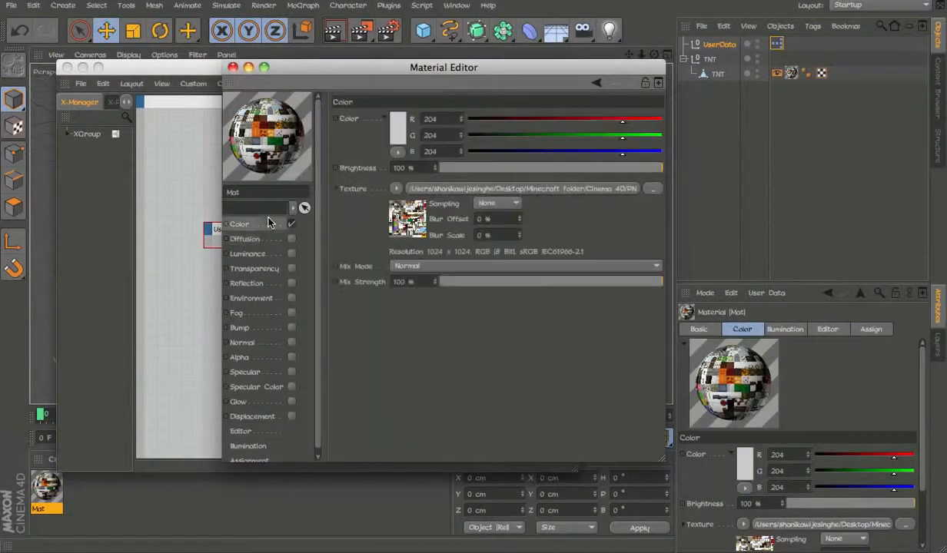
click(397, 192)
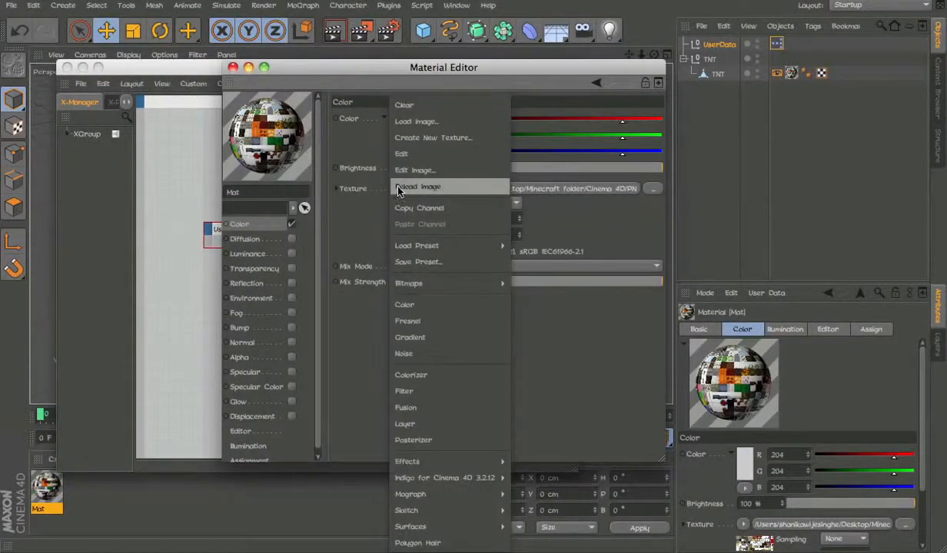
click(415, 391)
click(454, 188)
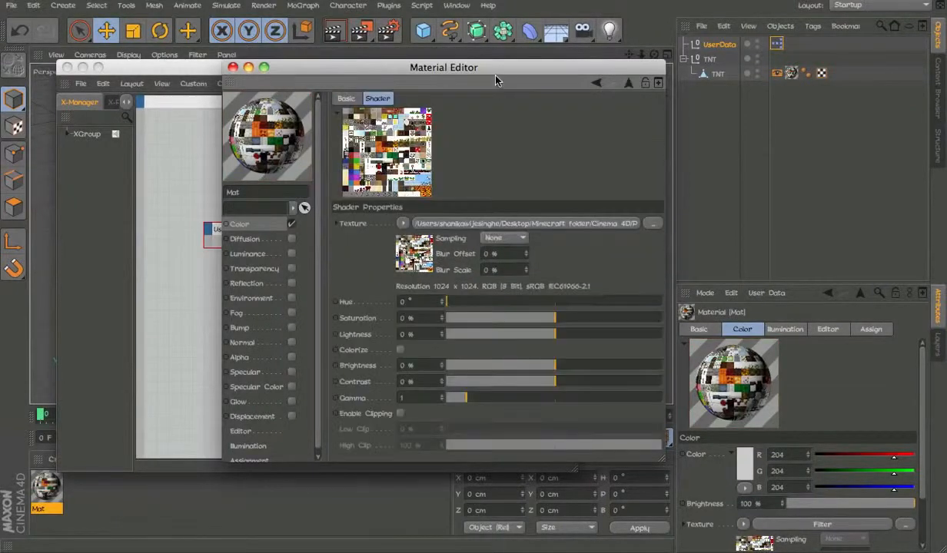
- Place the material's Filter shader as a node in the XPresso group beside the UserData node
drag(495, 81, 759, 84)
click(519, 224)
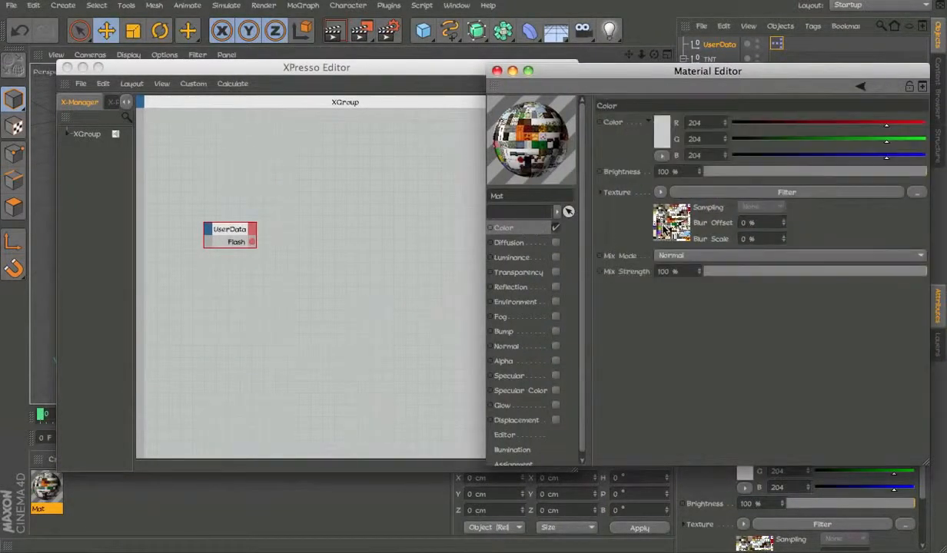
drag(656, 221, 335, 233)
- Add a Lightness input port to the Filter node and connect the UserData node's Flash output to it
click(317, 232)
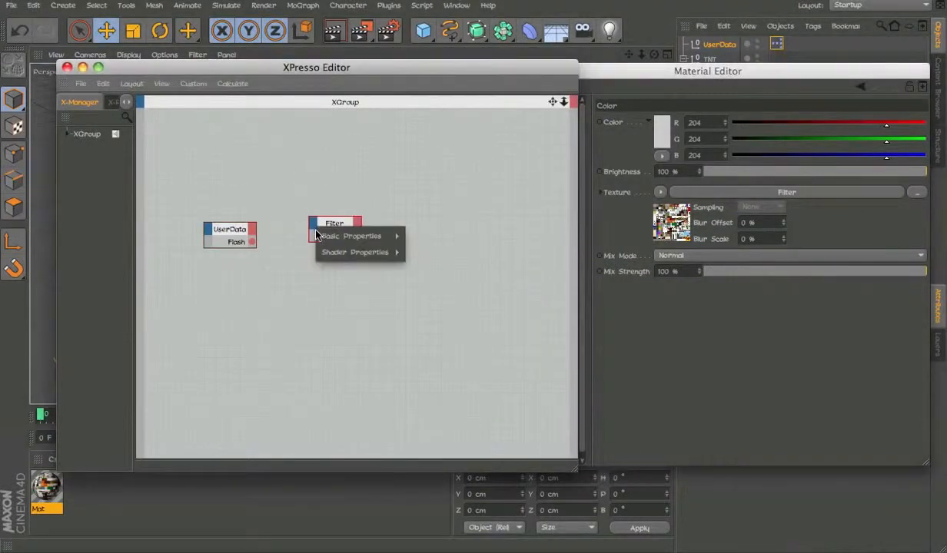
mouse_move(356, 242)
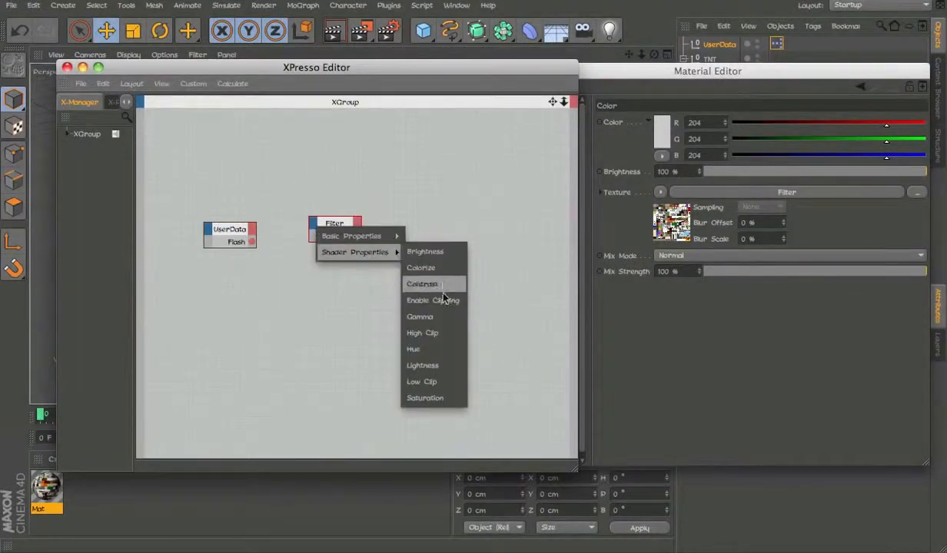
click(422, 366)
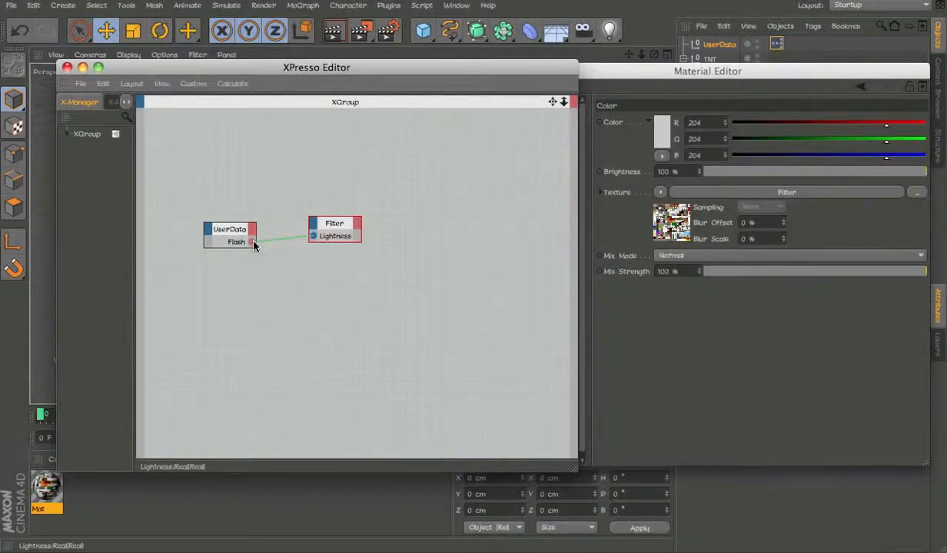
drag(255, 244, 252, 242)
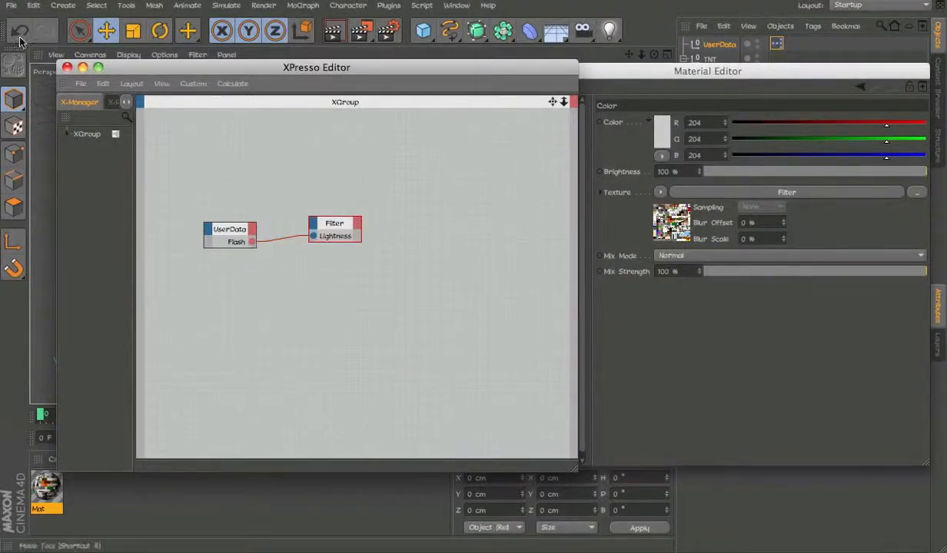
- Close the XPresso and material editors and test the UserData null's Flash slider up to 100% and back to 0%
click(67, 68)
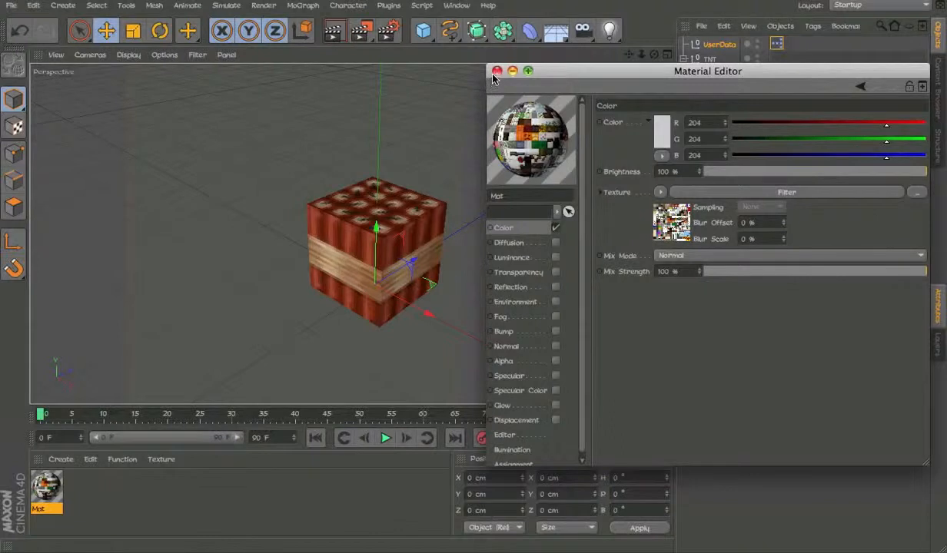
click(496, 71)
click(715, 44)
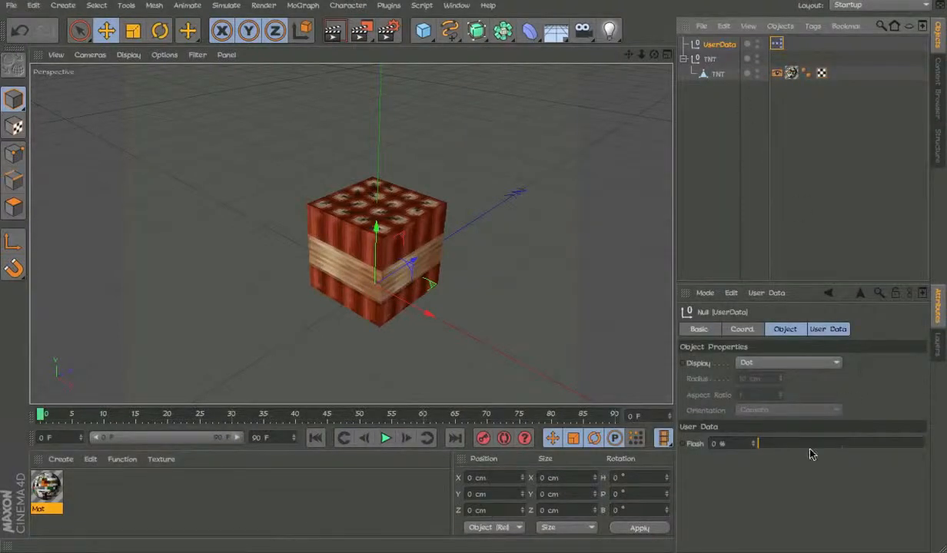
drag(805, 446, 733, 502)
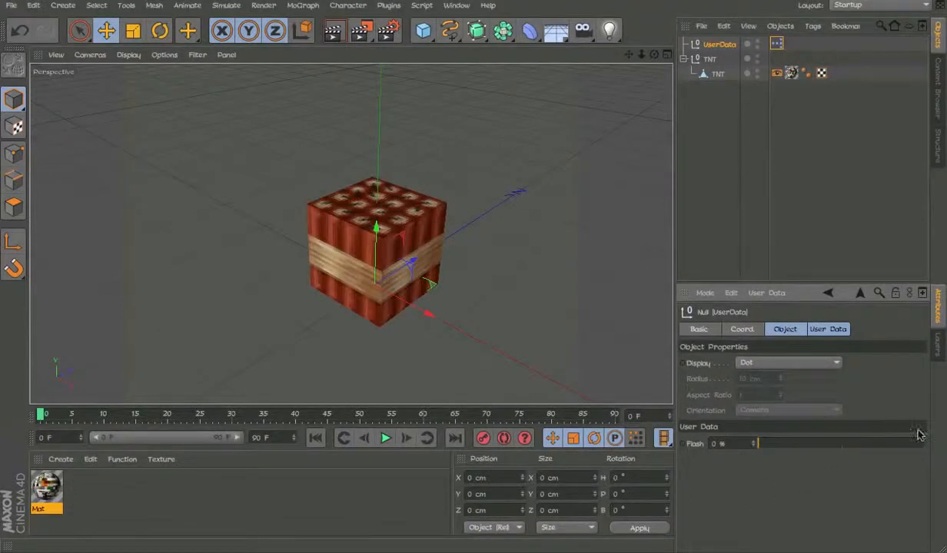
drag(876, 453, 926, 446)
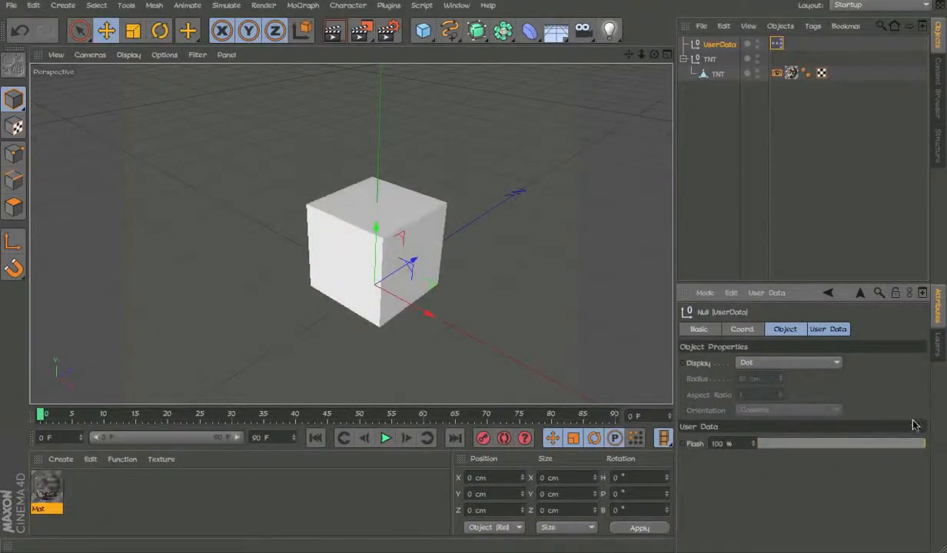
alt+drag(373, 223, 401, 181)
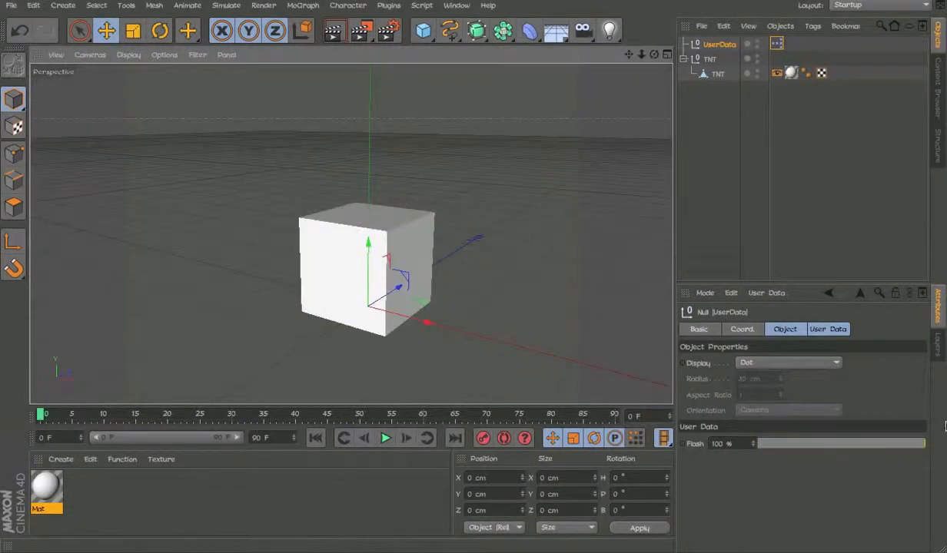
drag(945, 427, 186, 228)
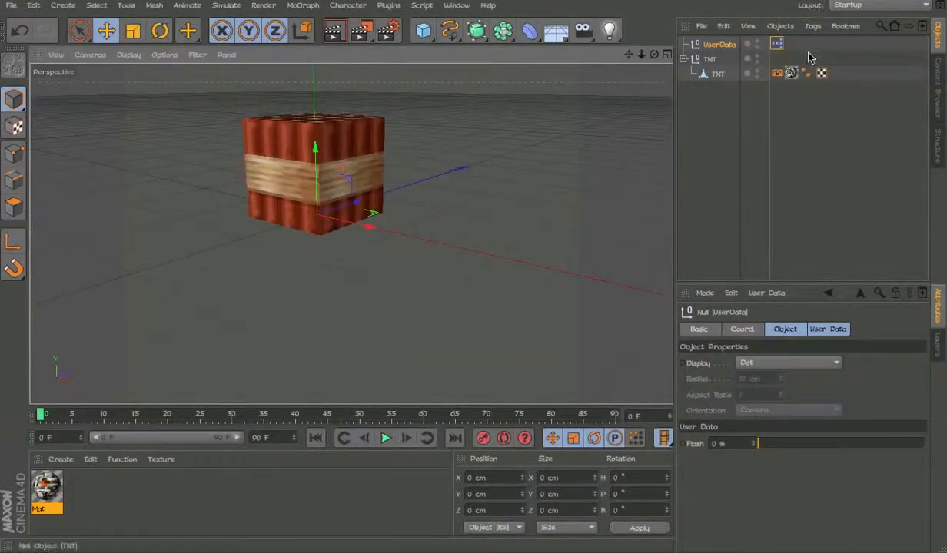
- Raise the UserData null's Flash slider to 100% again to check the whitening effect on the TNT cube
click(777, 44)
click(726, 46)
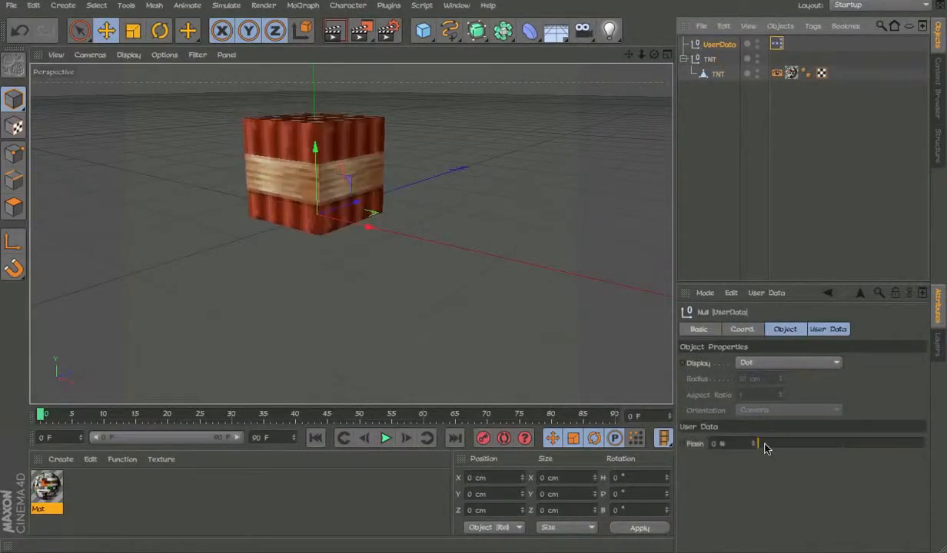
drag(764, 449, 908, 427)
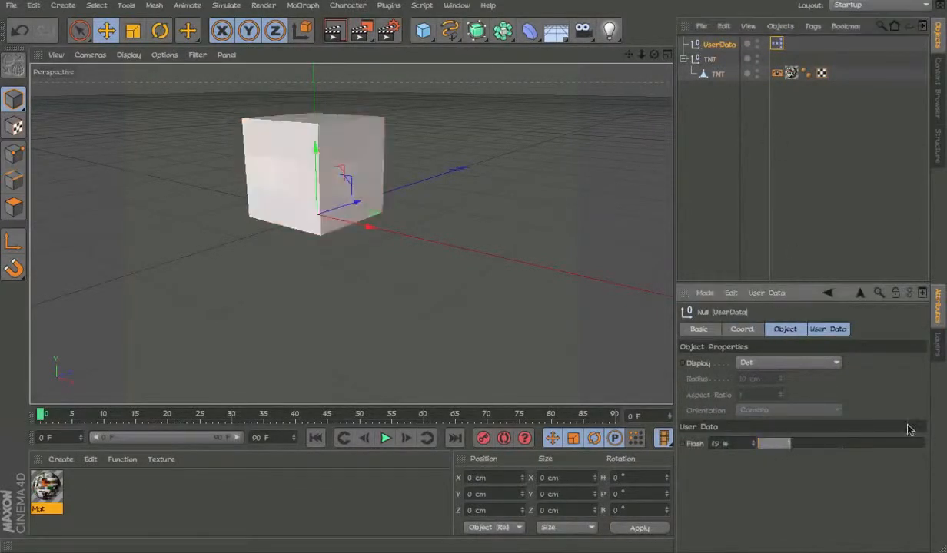
click(776, 73)
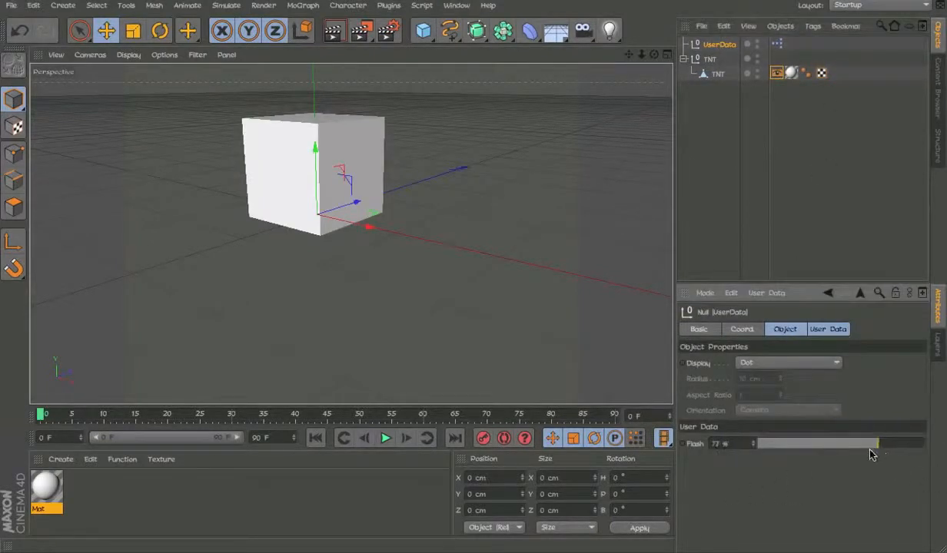
drag(871, 444, 929, 438)
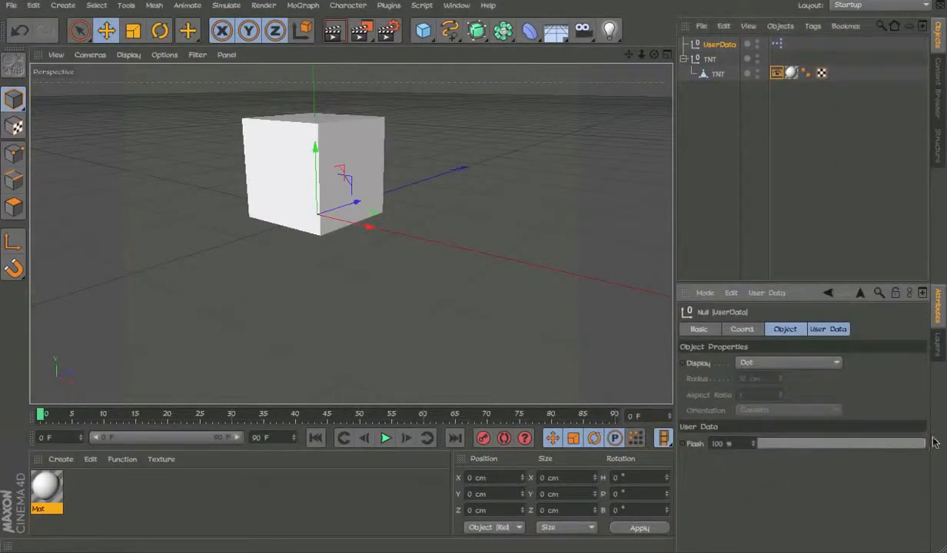
- Inspect the Display tag settings of the TNT cube and return the UserData null's Flash value to 0%
click(777, 73)
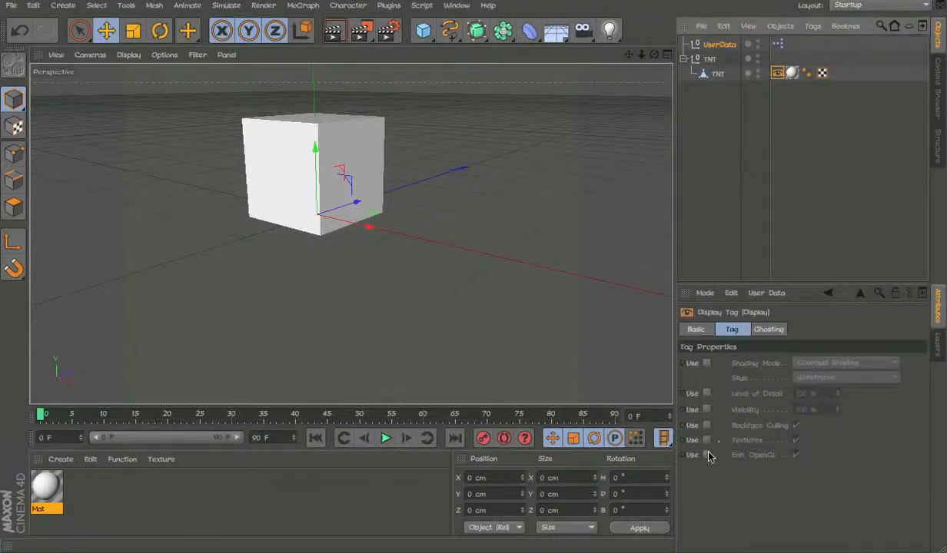
click(795, 127)
click(719, 44)
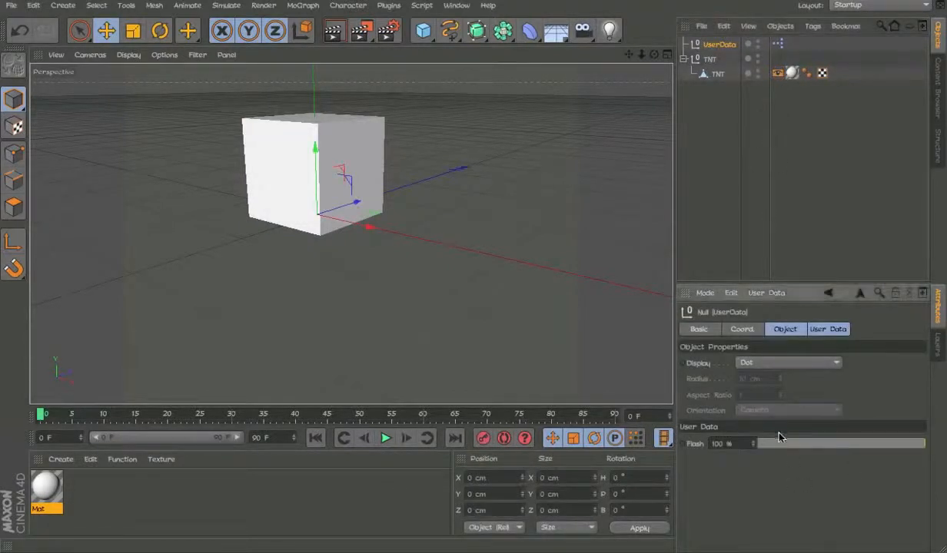
drag(778, 443, 611, 462)
click(826, 129)
alt+drag(392, 206, 436, 113)
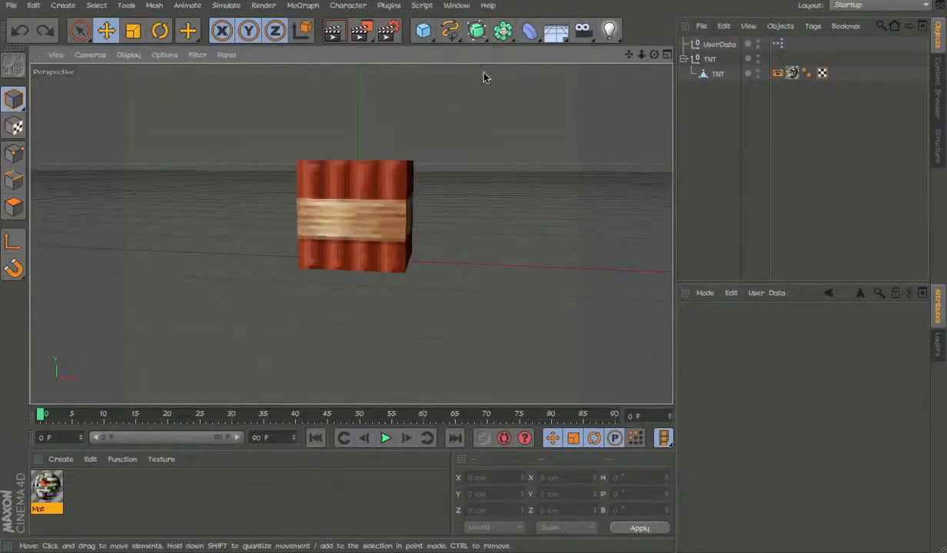
click(599, 0)
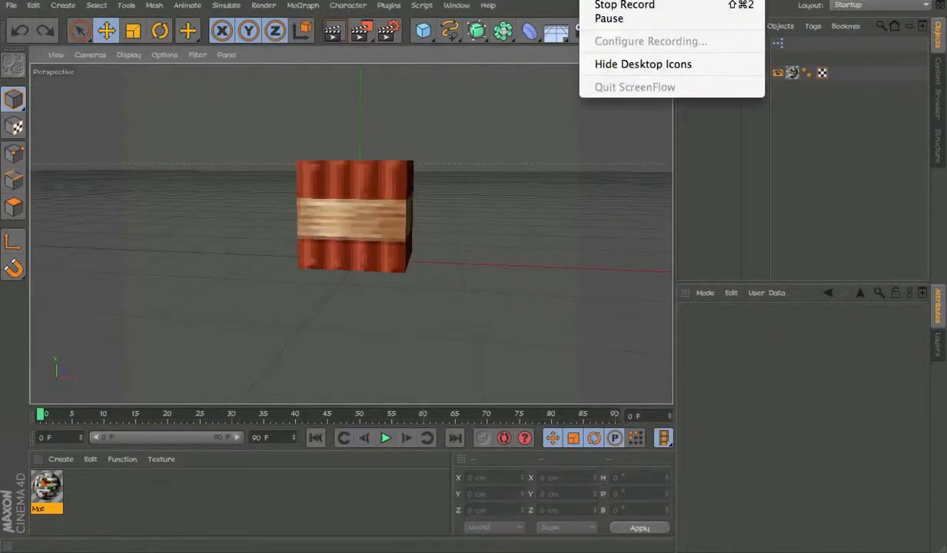
click(614, 20)
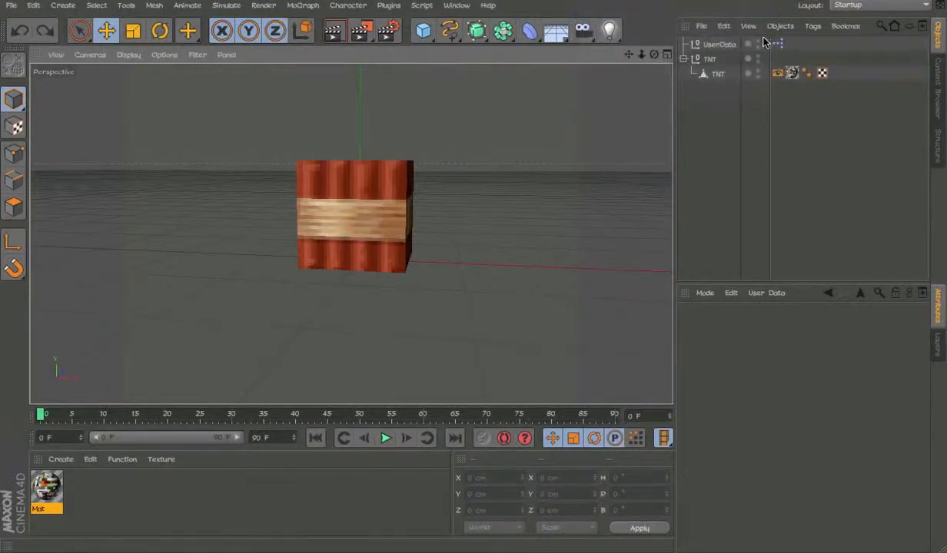
right_click(722, 73)
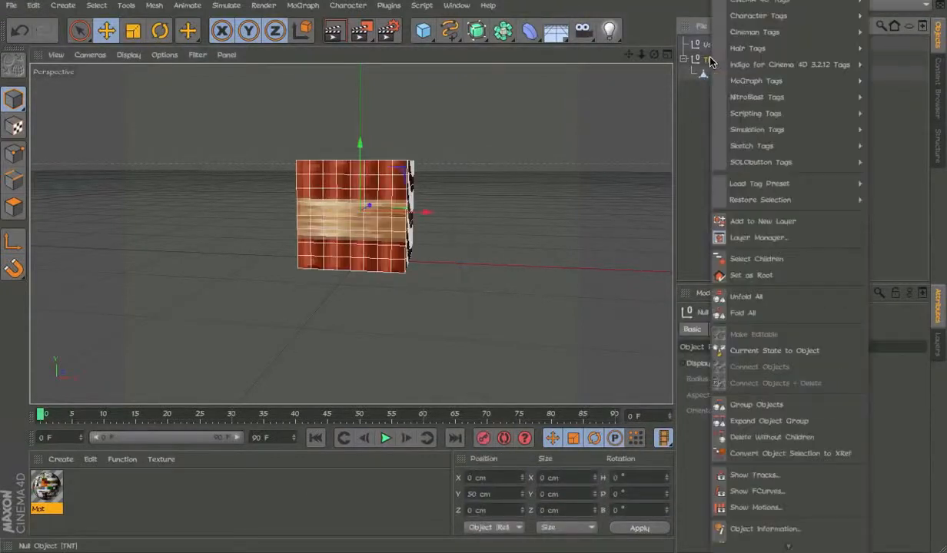
mouse_move(778, 3)
key(Escape)
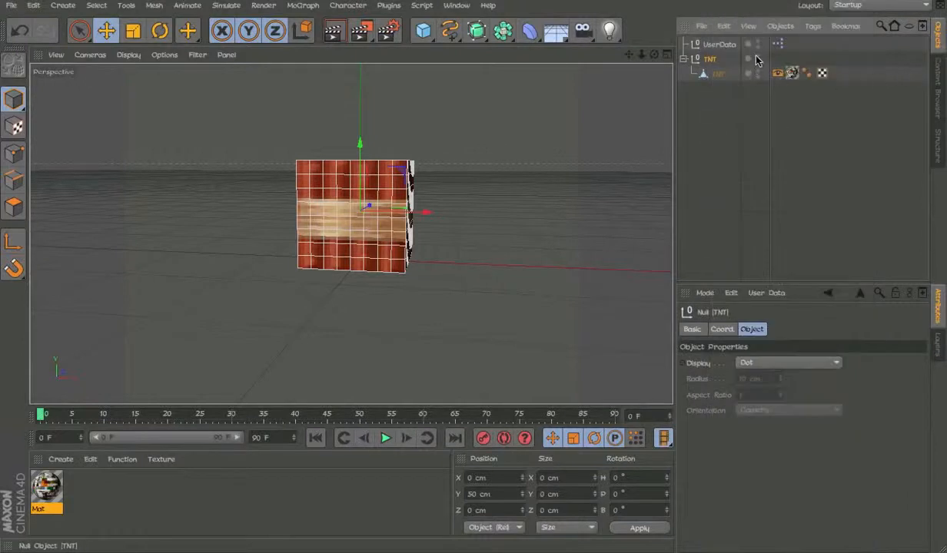
- Add a new user data entry to the UserData null and set its interface to Float Slider
click(716, 44)
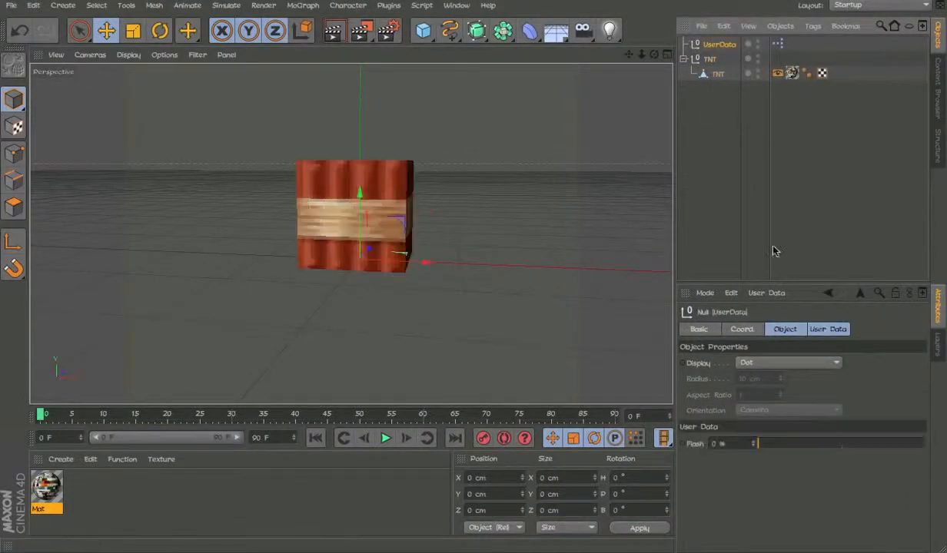
click(766, 293)
click(759, 316)
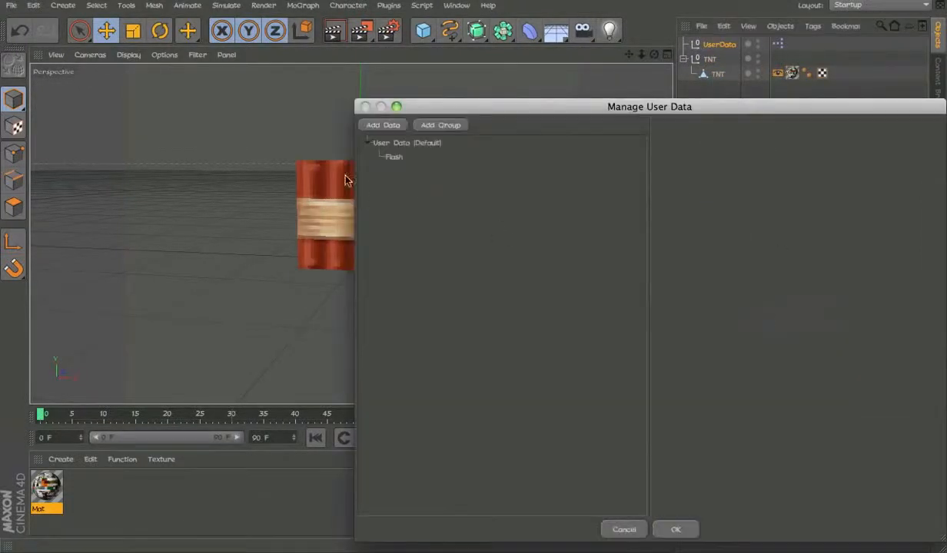
click(383, 124)
click(393, 170)
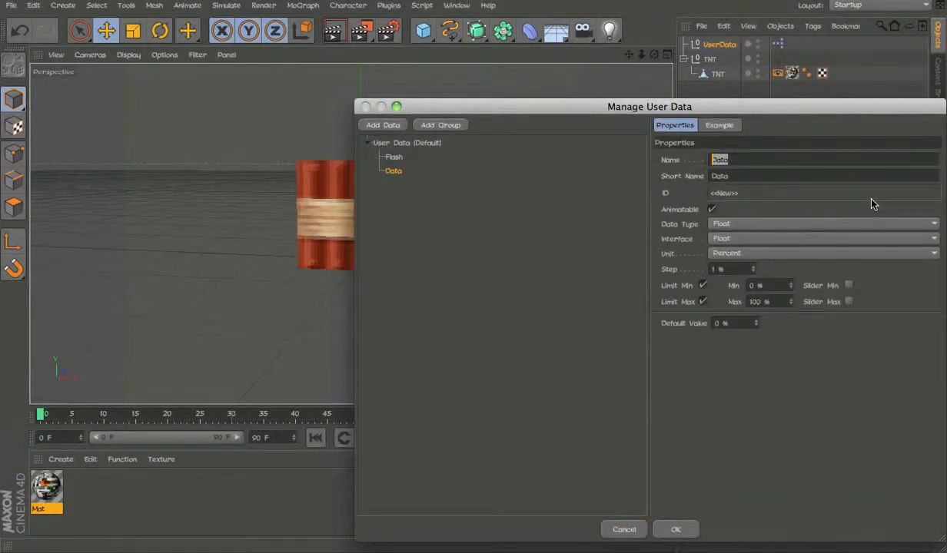
click(749, 239)
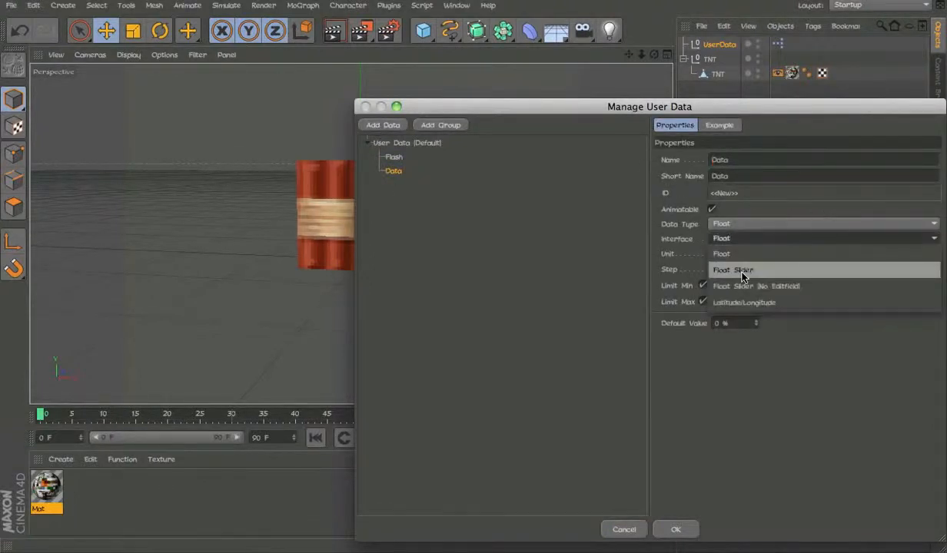
click(742, 270)
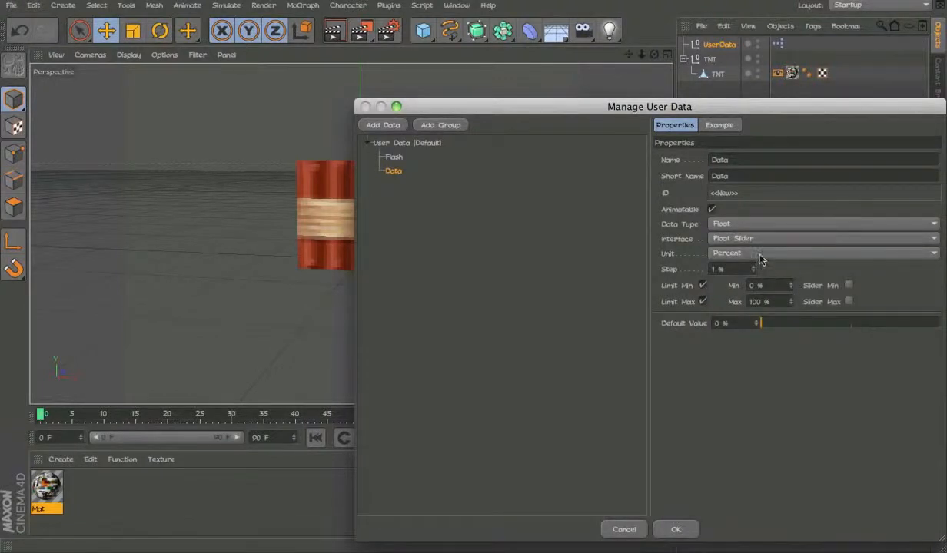
- Set the new slider's unit to Real with a maximum of 10 and name it X Axis
click(760, 255)
click(765, 269)
double_click(757, 301)
text(10)
double_click(719, 160)
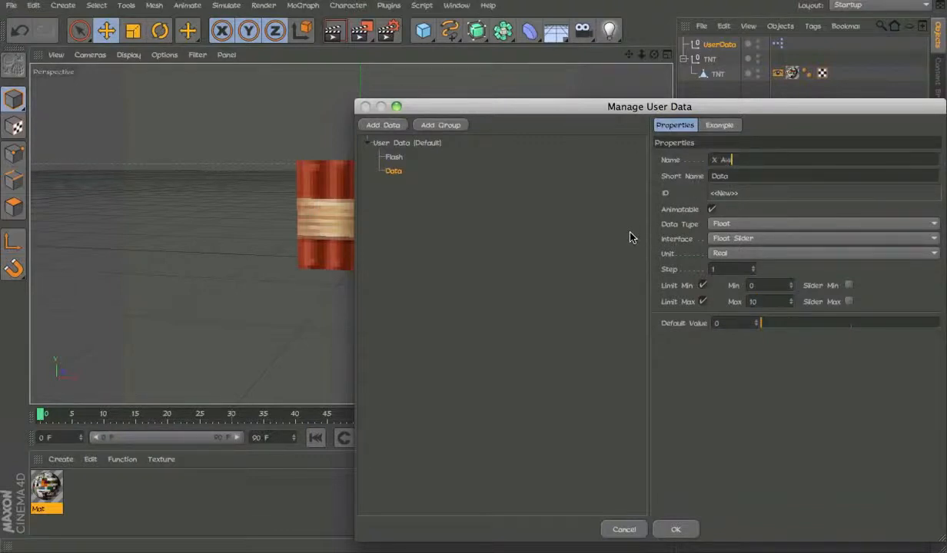
click(497, 222)
- Duplicate the X Axis user data entry, rename the copy Y axis, and apply the user data changes
right_click(392, 161)
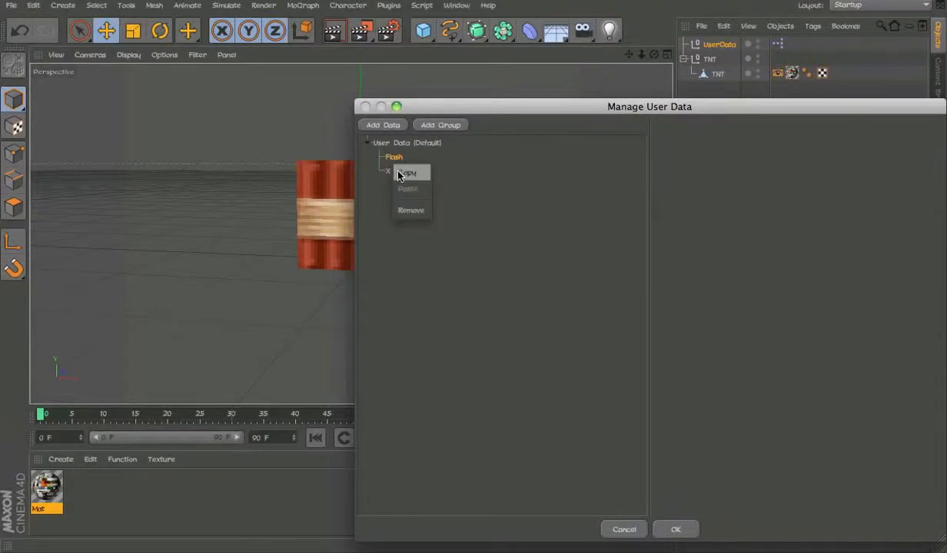
click(398, 173)
right_click(397, 172)
click(399, 177)
right_click(404, 173)
click(419, 198)
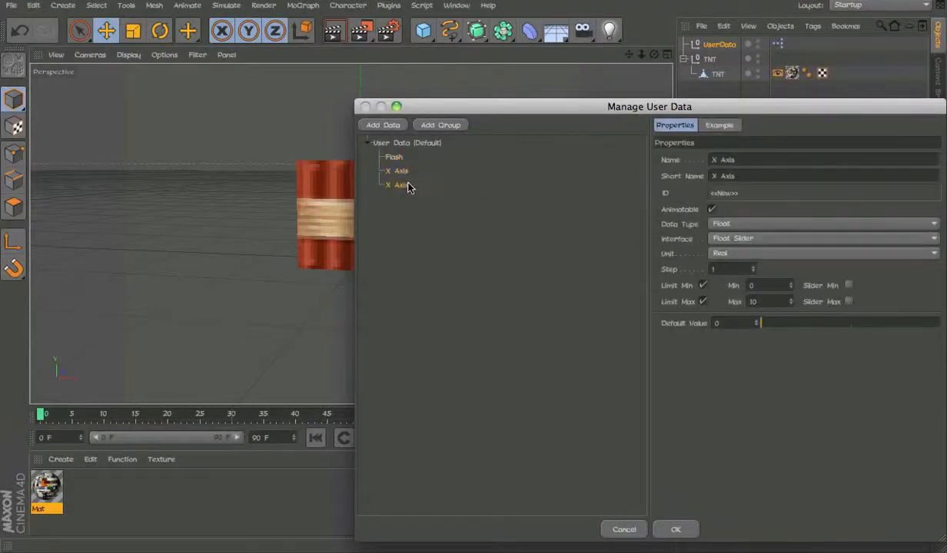
drag(763, 164, 304, 154)
text(Y)
key(Return)
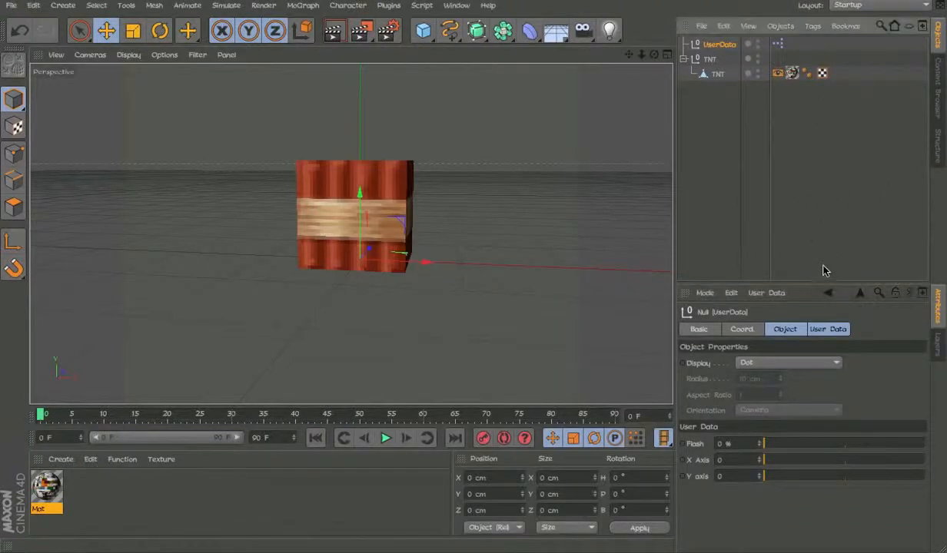
- Add another user data entry to the UserData null, named Scale, with a Float Slider interface
click(766, 293)
click(780, 323)
click(366, 125)
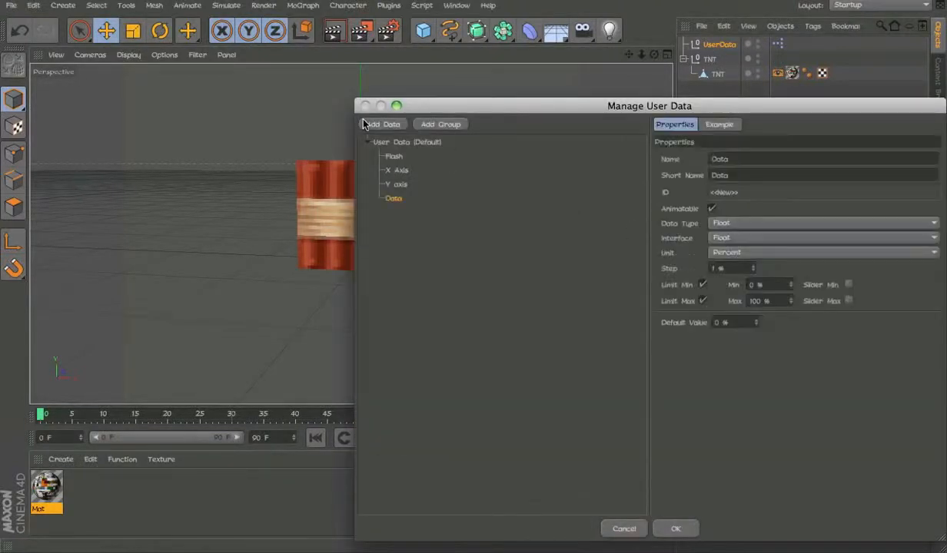
double_click(770, 158)
text(Scale)
click(757, 237)
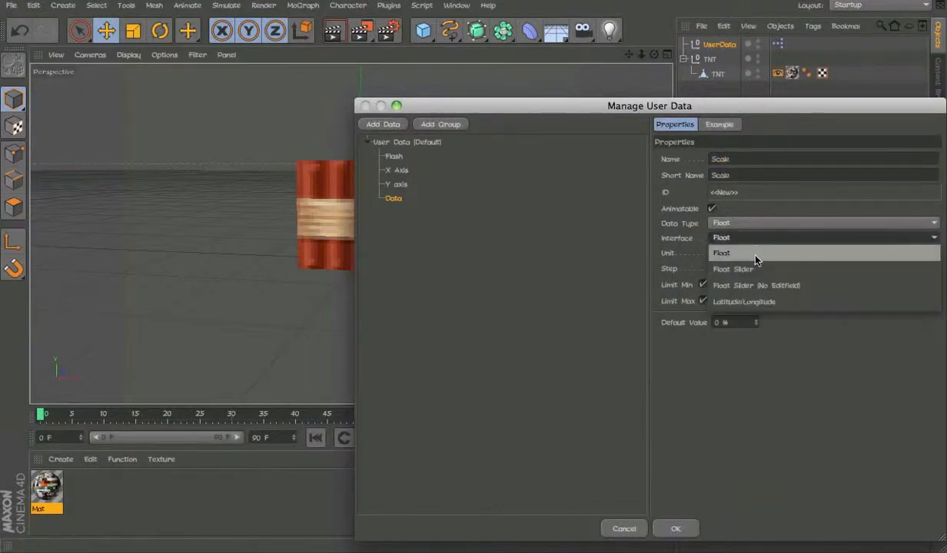
click(756, 268)
- Give the Scale slider the Real unit, minimum 1, maximum 2 and default value 1, and apply the user data changes
click(747, 253)
click(752, 268)
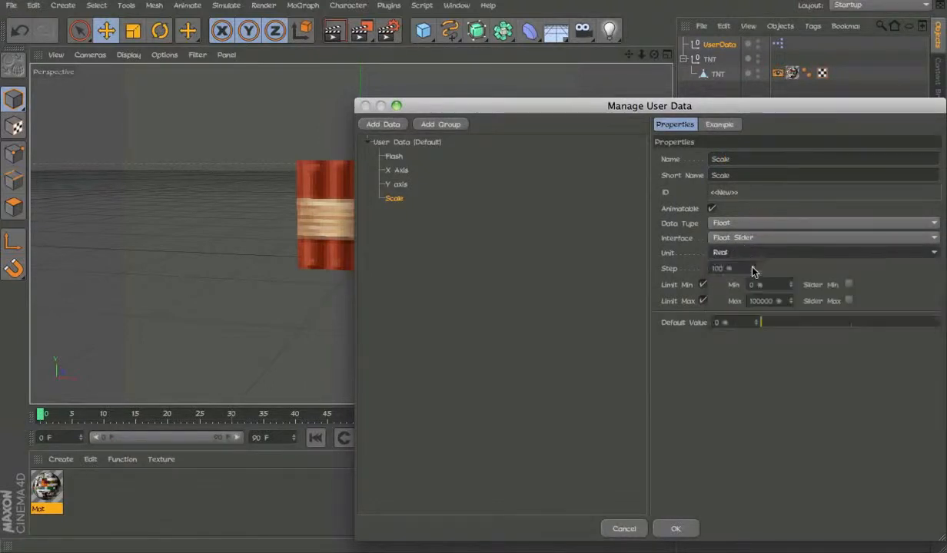
click(788, 323)
drag(767, 322, 747, 323)
text(2)
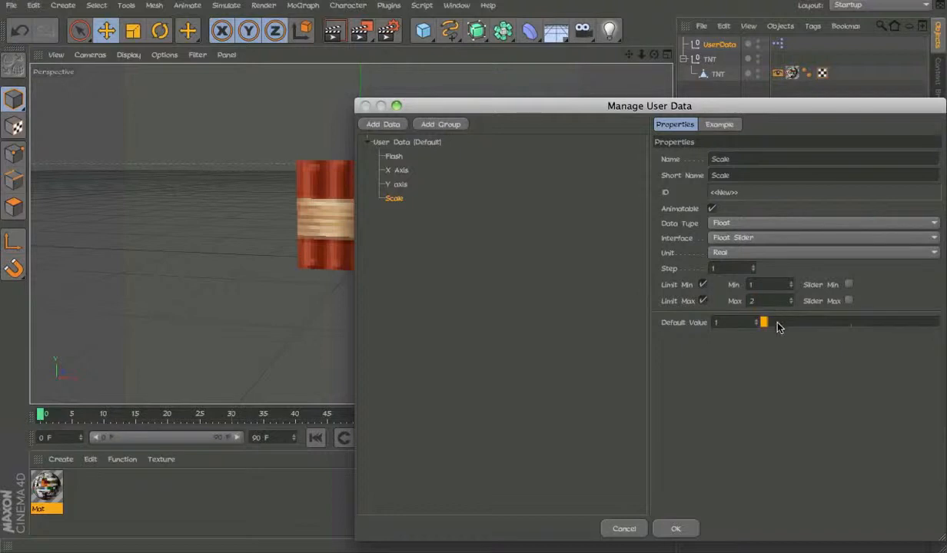
click(676, 528)
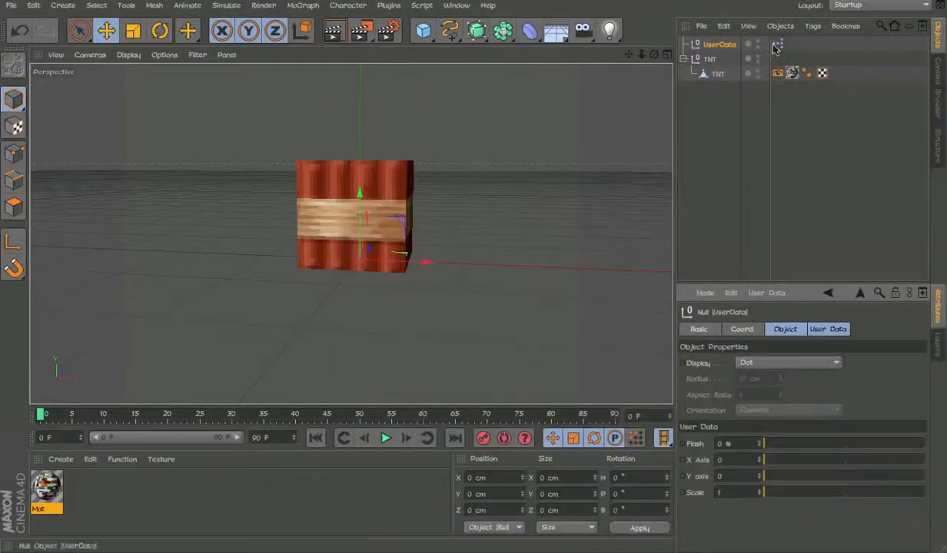
- Reopen the UserData null's XPresso setup and add the Scale user data as an output port on the UserData node
double_click(792, 73)
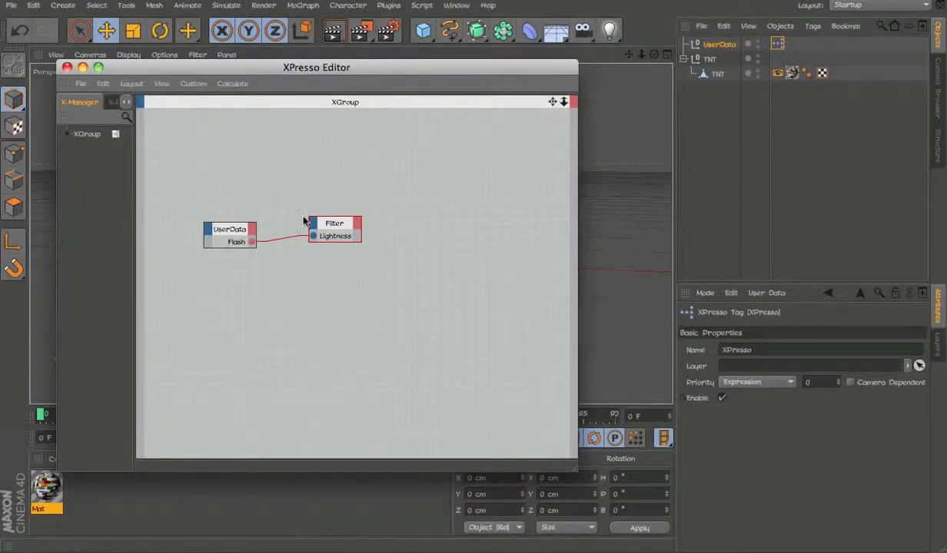
click(253, 230)
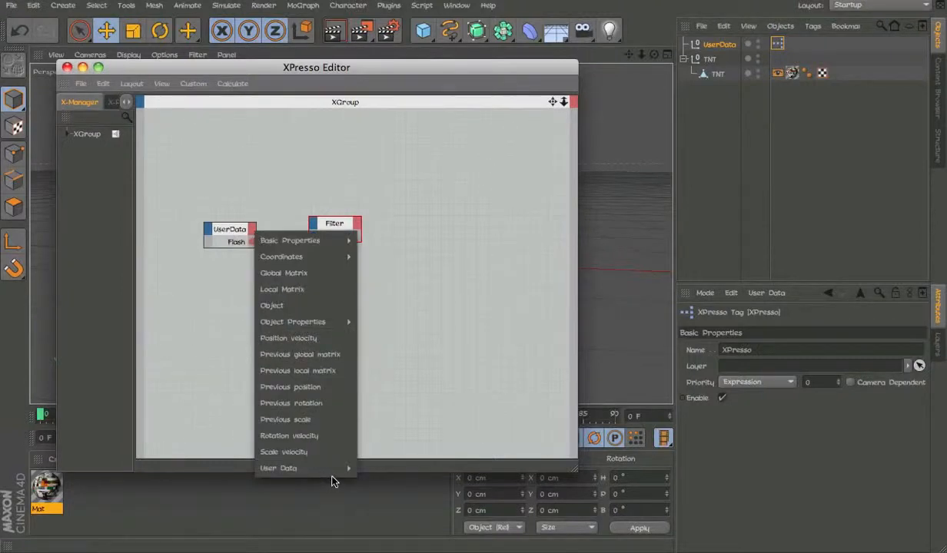
click(366, 483)
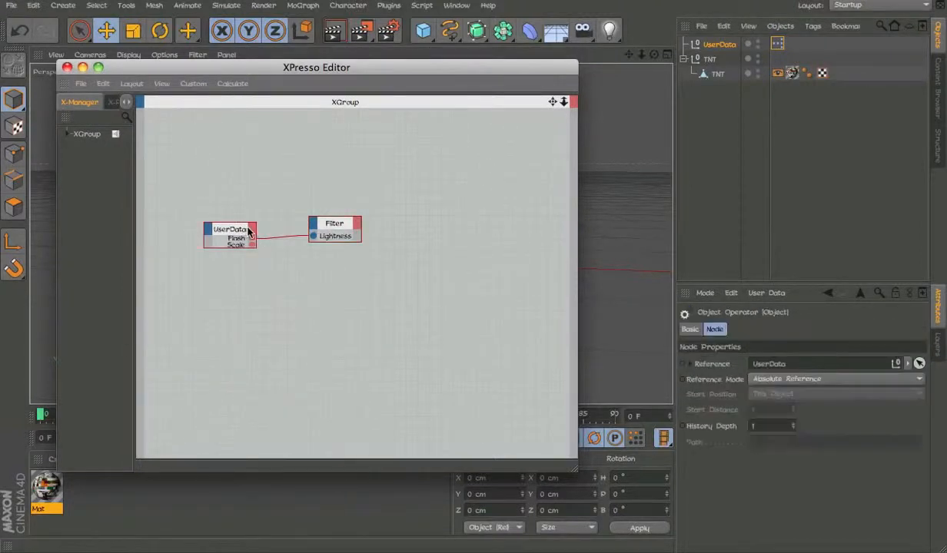
click(253, 230)
click(375, 498)
click(375, 497)
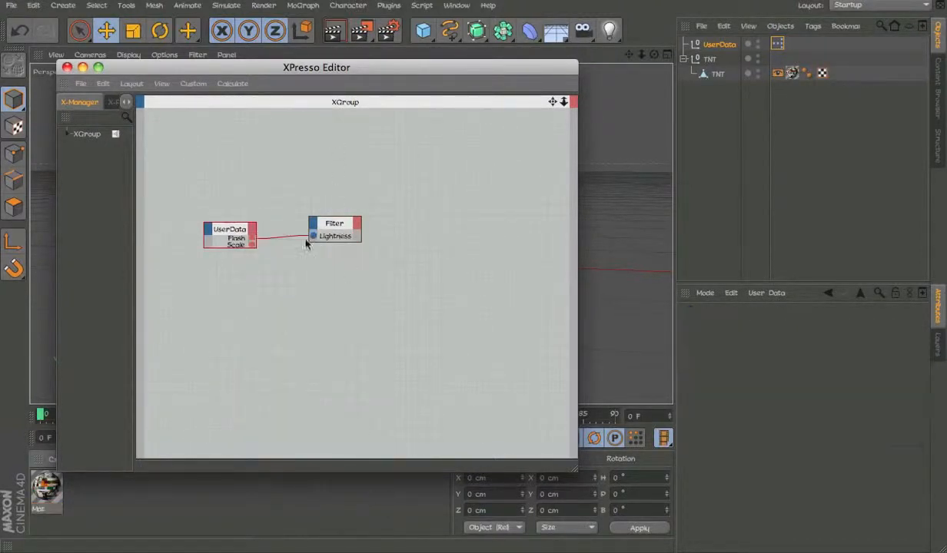
- Add the X Axis and Y axis user data as output ports on the UserData node
click(253, 230)
mouse_move(330, 463)
click(373, 498)
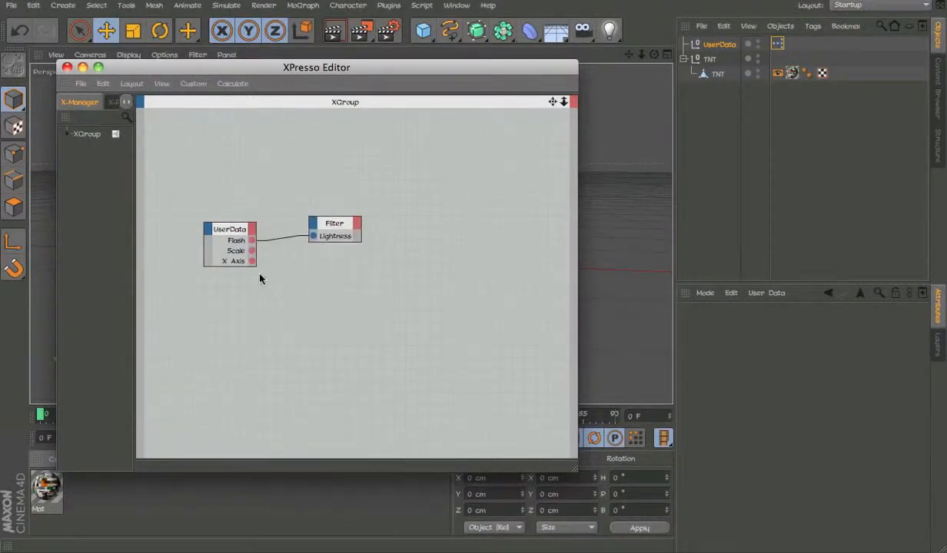
click(234, 229)
click(252, 231)
mouse_move(322, 468)
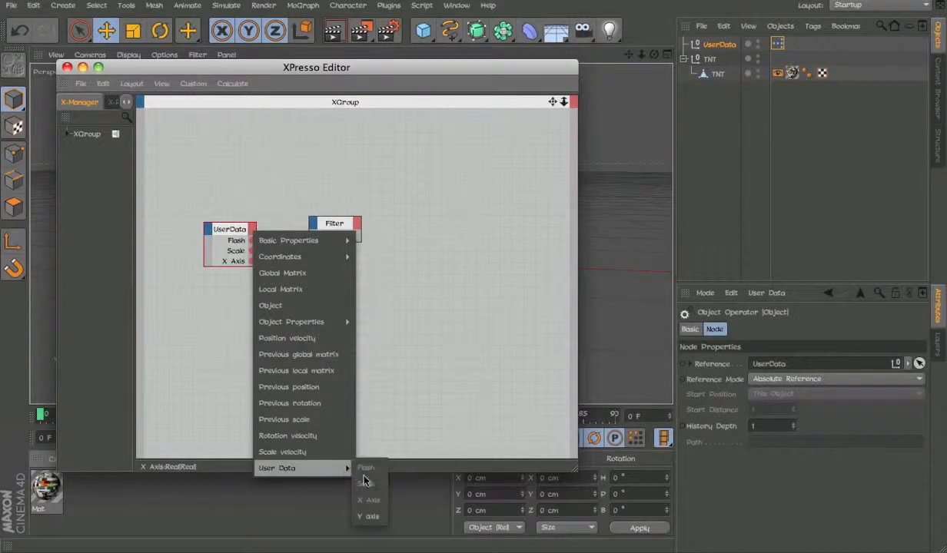
click(369, 516)
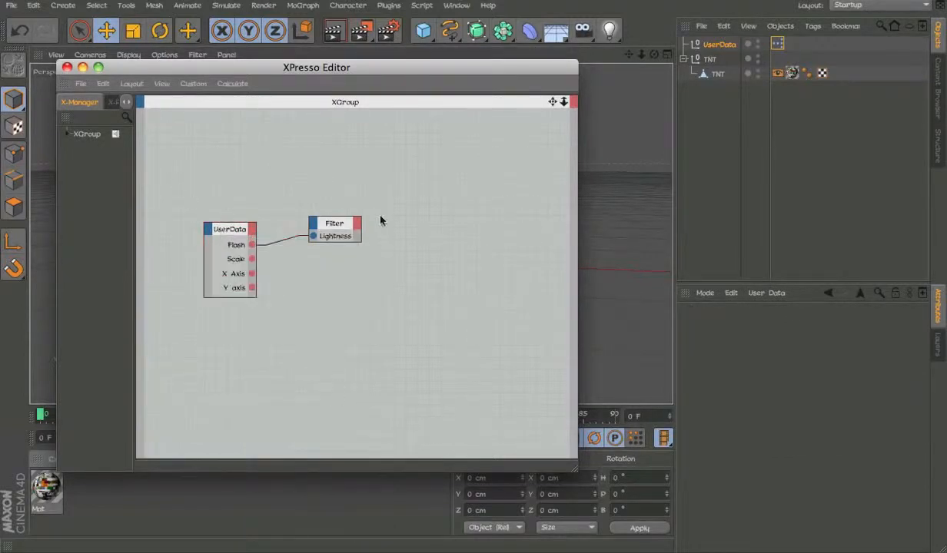
- Add the TNT null to the XPresso graph as a node beside the UserData node
click(715, 69)
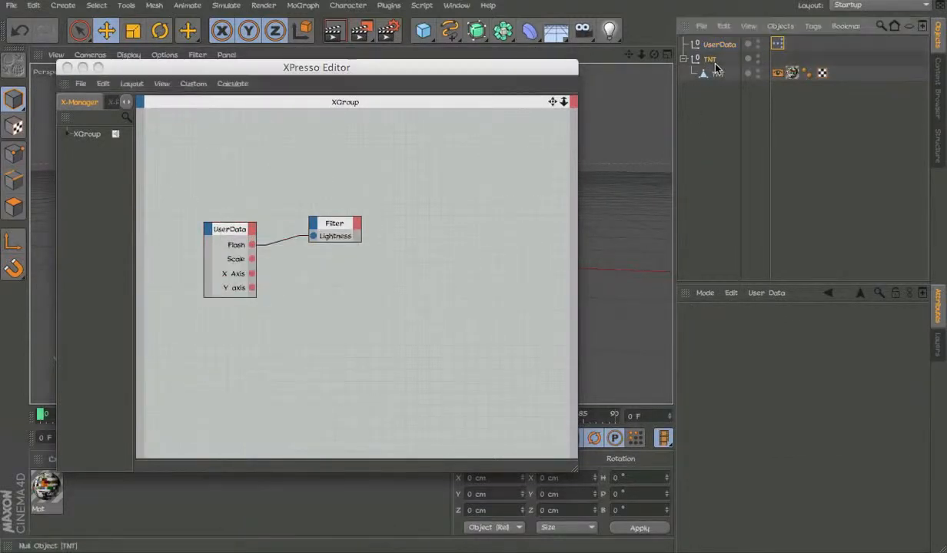
drag(714, 68, 344, 290)
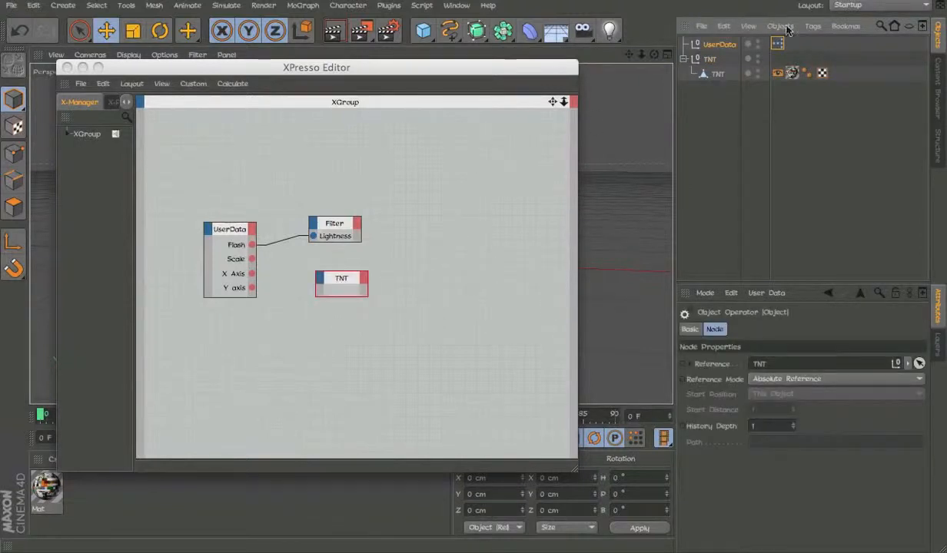
click(703, 74)
click(712, 62)
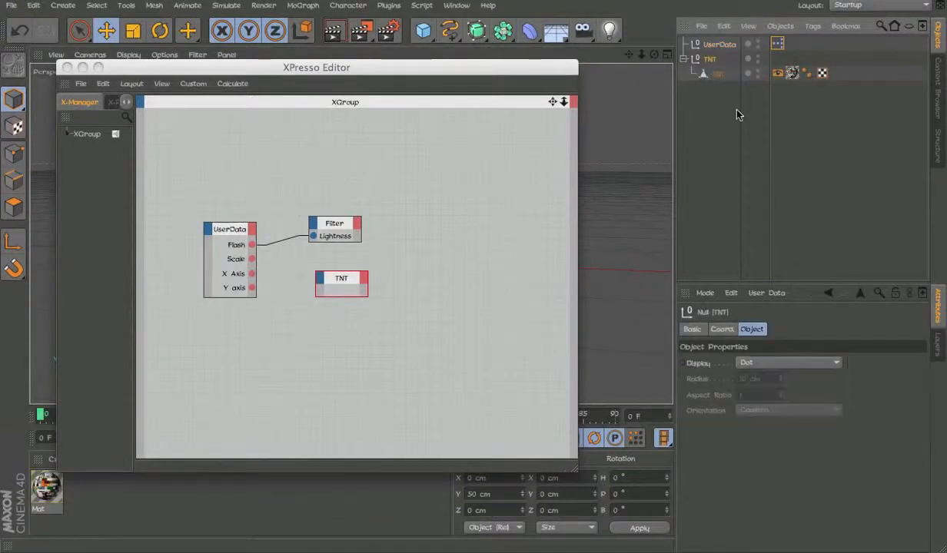
click(737, 112)
click(705, 50)
click(712, 57)
click(281, 278)
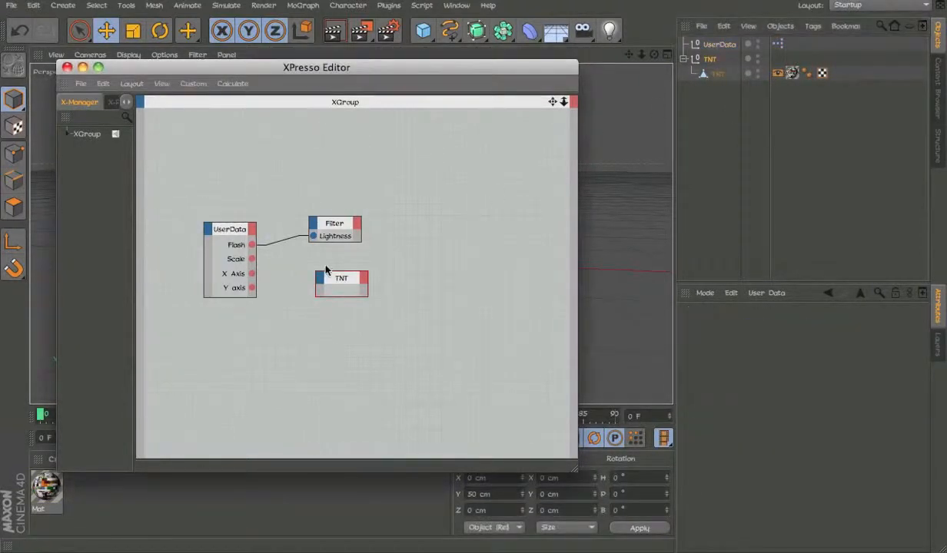
- Give the TNT node a Scale coordinate input and connect it to the UserData node's Scale output
click(335, 277)
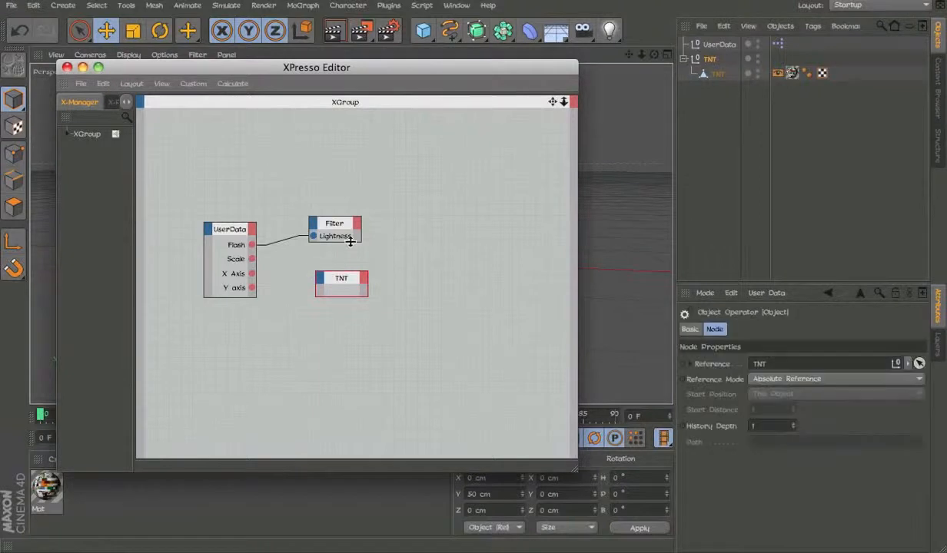
click(323, 280)
mouse_move(357, 384)
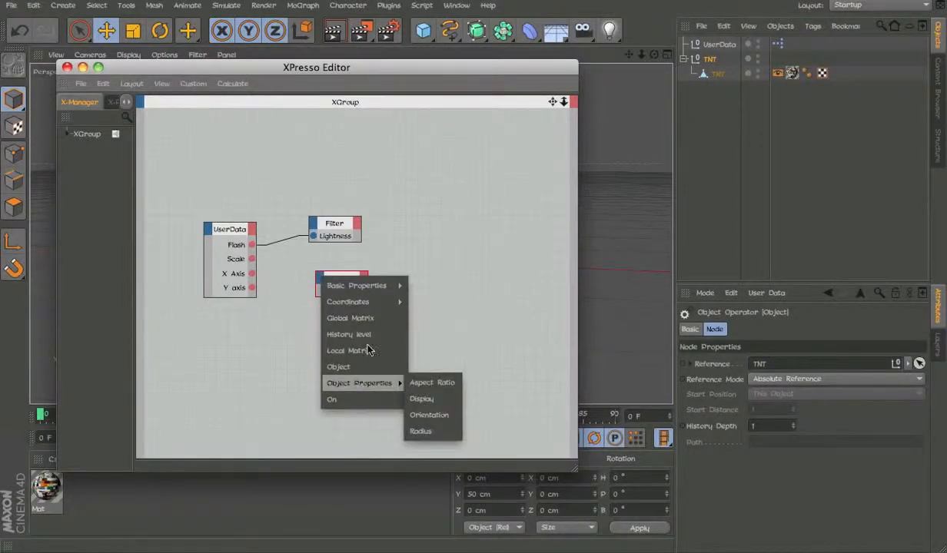
mouse_move(372, 301)
mouse_move(431, 367)
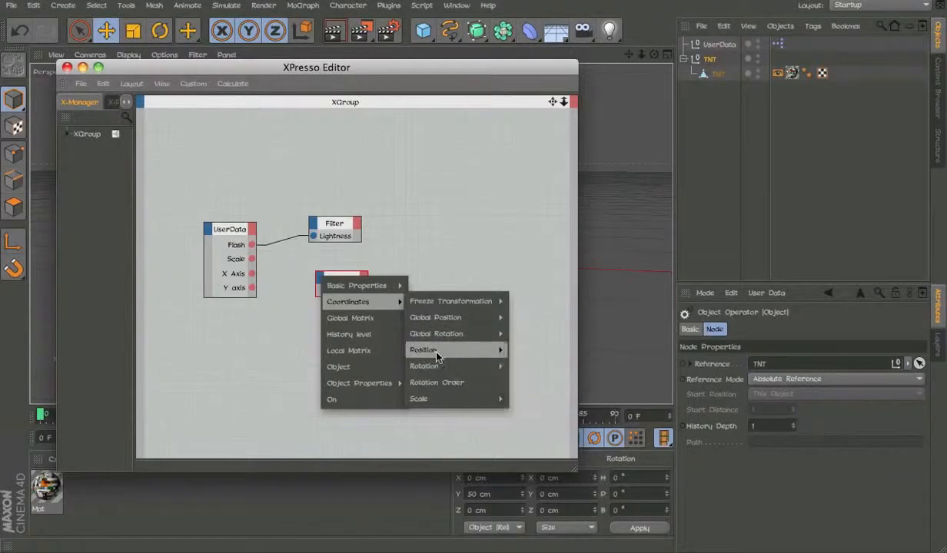
mouse_move(482, 398)
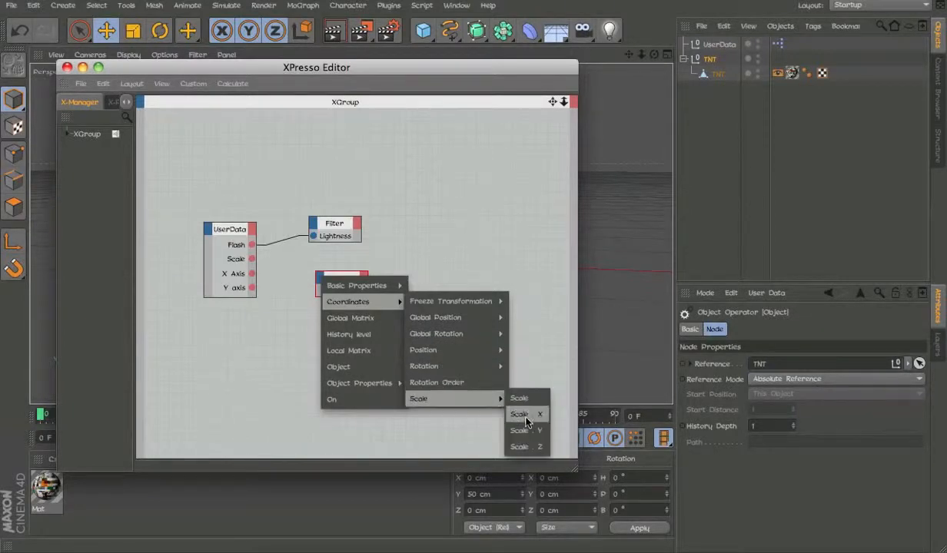
click(519, 398)
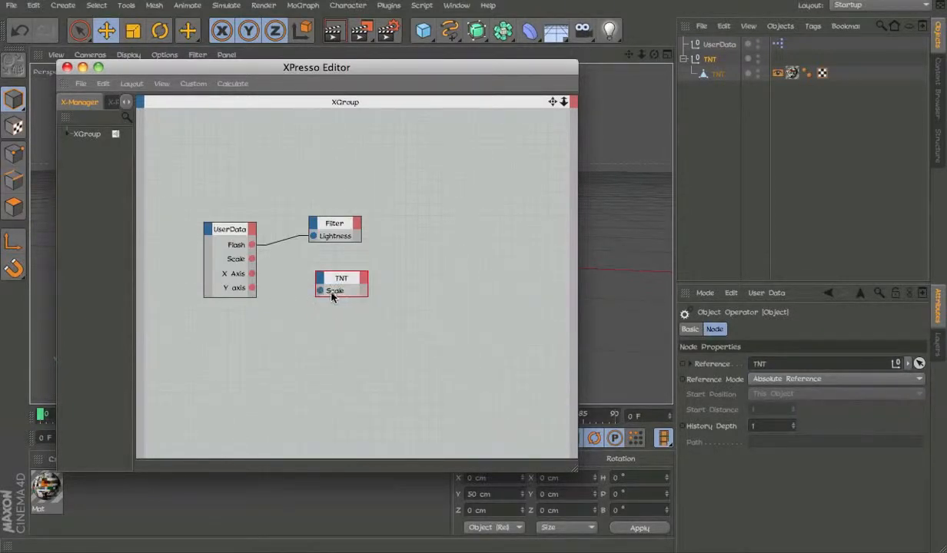
drag(321, 291, 257, 264)
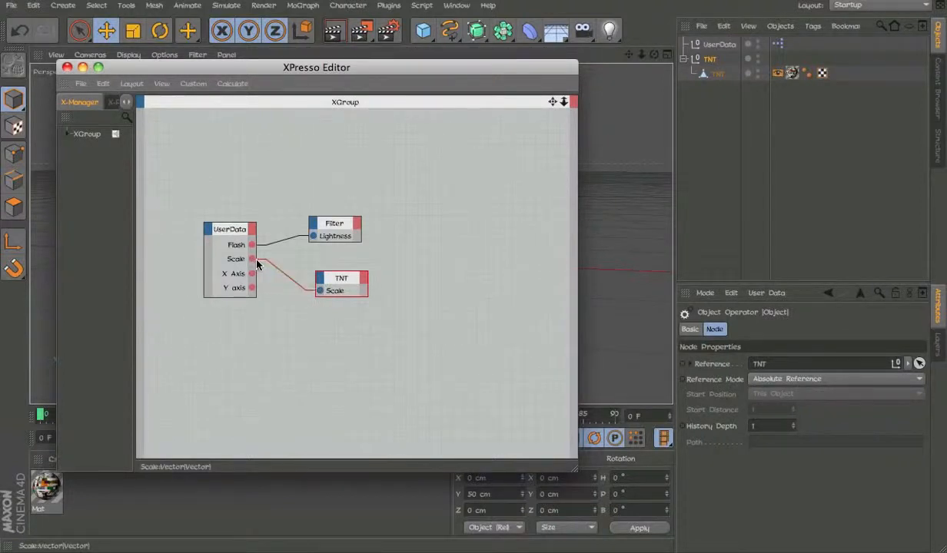
- Add a Position X input to the TNT node and connect it to the UserData node's X Axis output
click(324, 282)
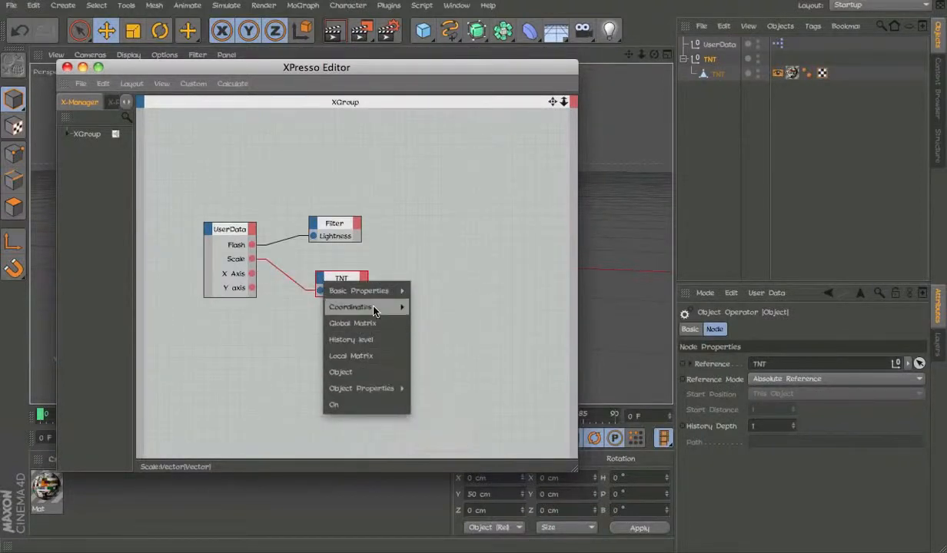
mouse_move(388, 307)
mouse_move(429, 355)
click(547, 370)
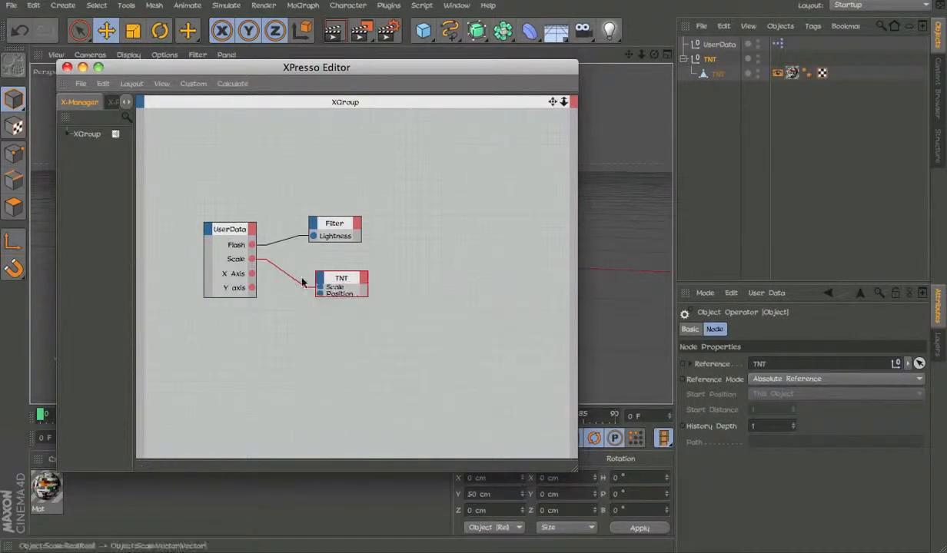
double_click(335, 283)
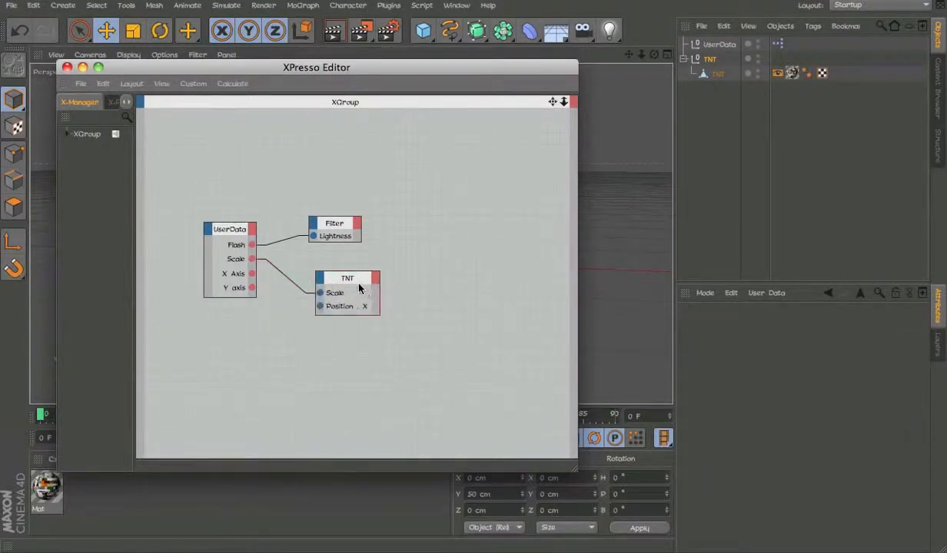
click(358, 288)
drag(319, 306, 252, 274)
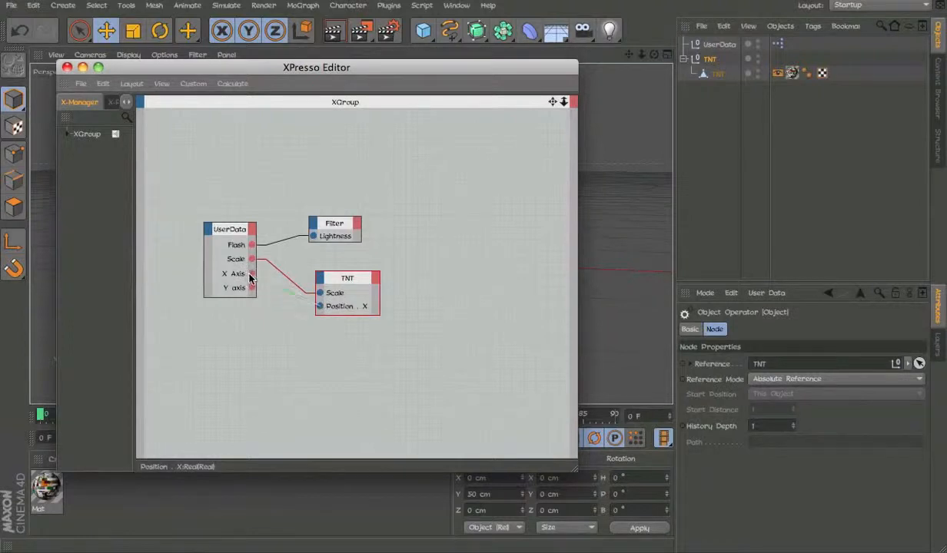
- Add a Position Y input to the TNT node, connect it to the Y axis output, and close the XPresso Editor
click(314, 277)
mouse_move(369, 304)
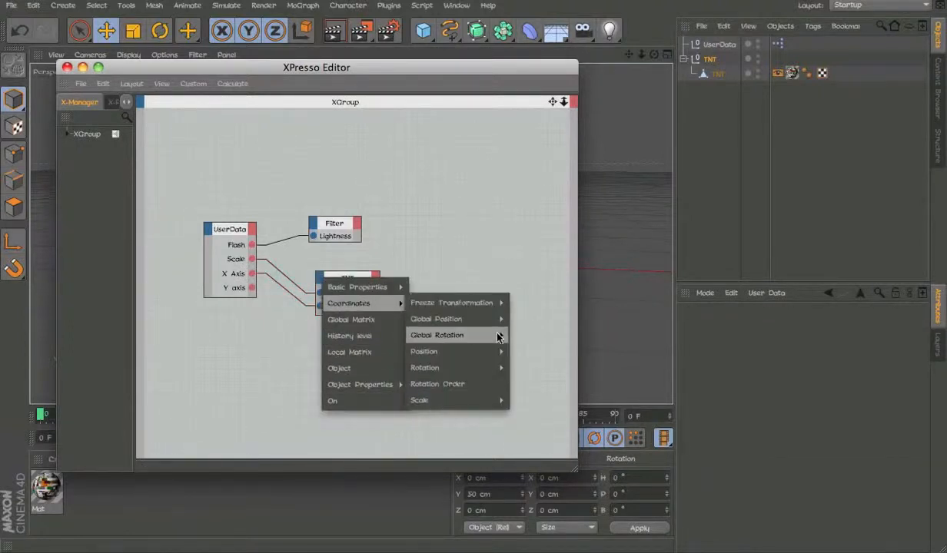
mouse_move(484, 351)
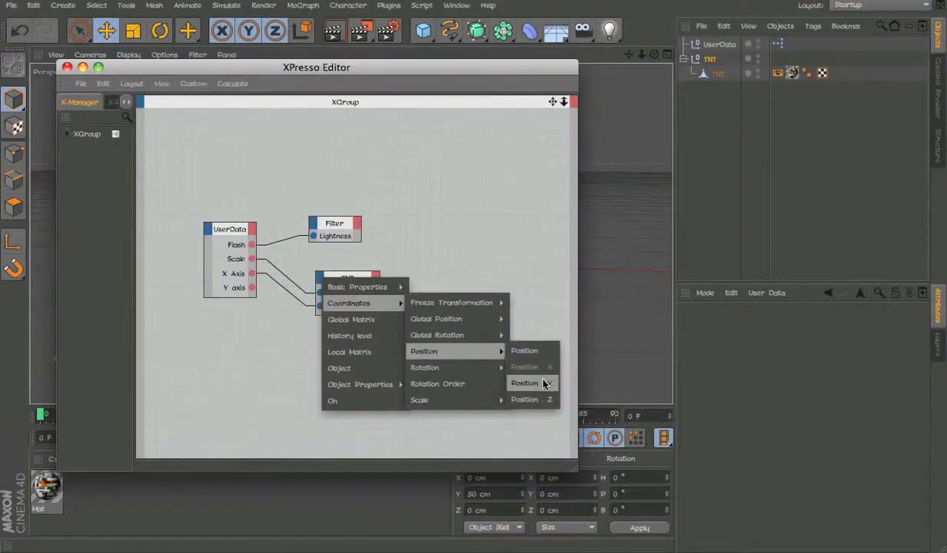
click(544, 385)
drag(254, 295, 251, 289)
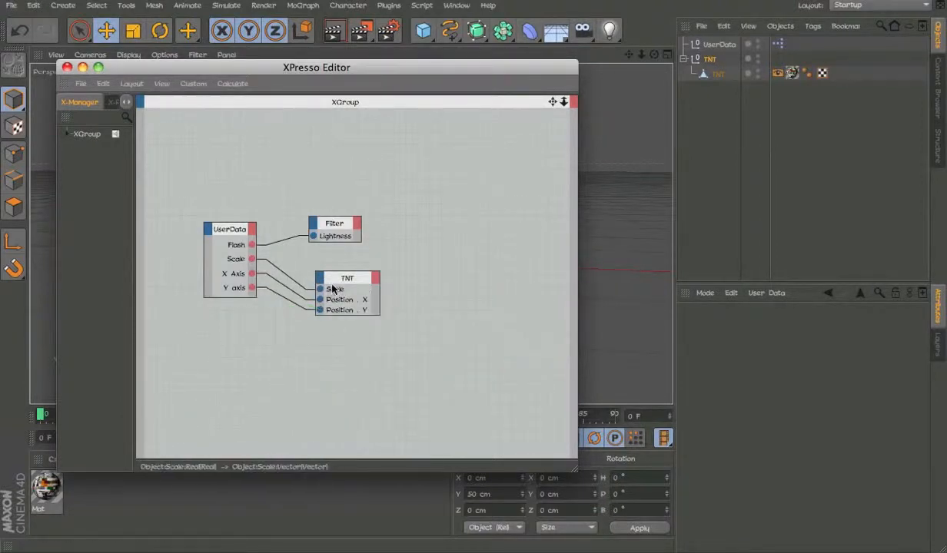
click(68, 68)
- Select the UserData null and test its user data sliders on the TNT cube
click(709, 59)
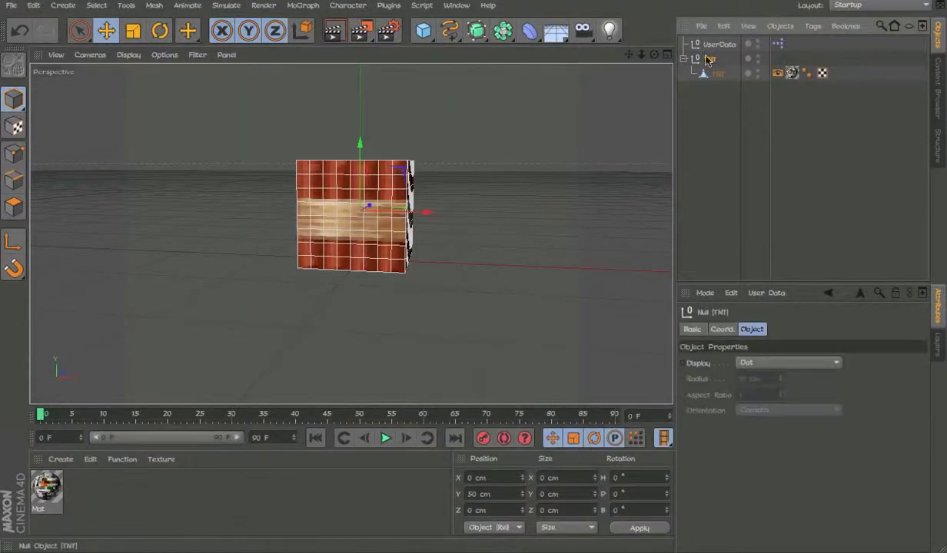
click(719, 43)
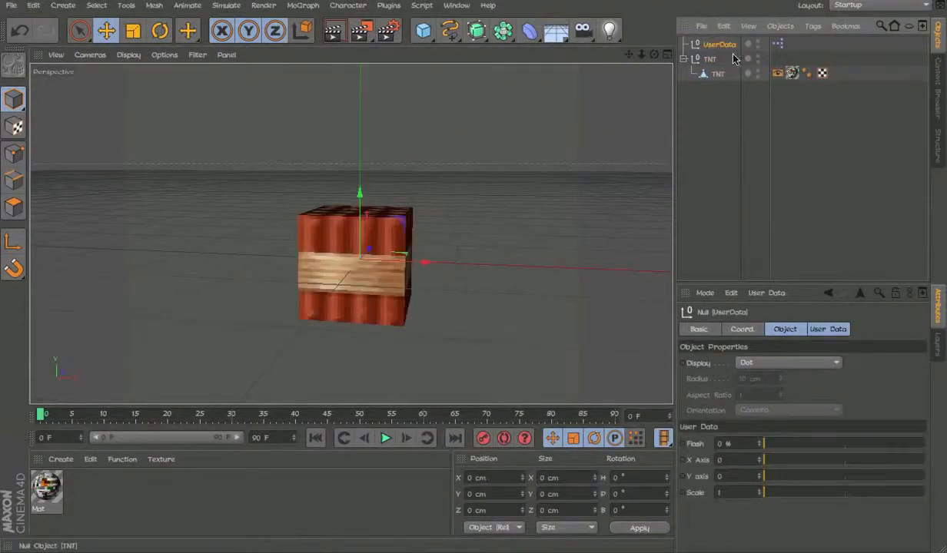
drag(805, 460, 757, 484)
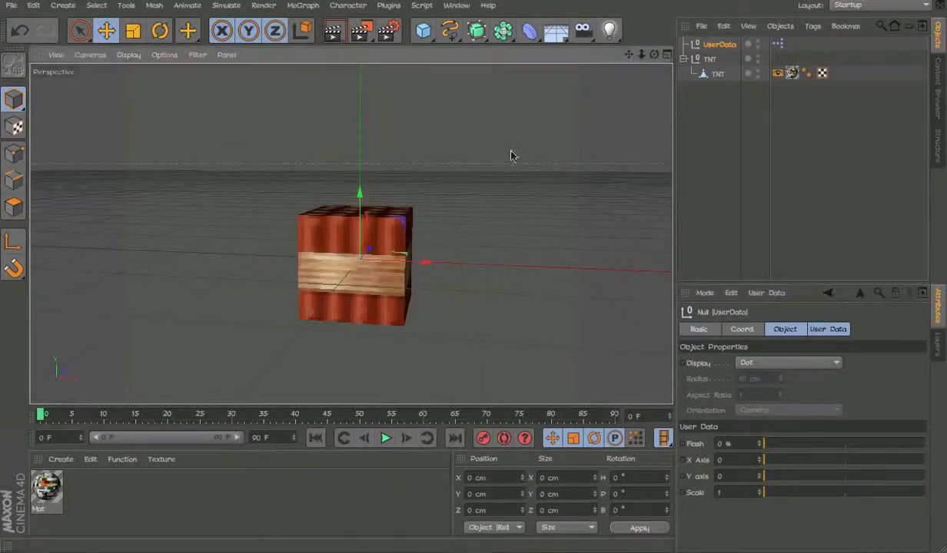
- Raise the TNT polygon object inside its null to a Y position of 50 cm
alt+drag(407, 188, 388, 239)
click(719, 74)
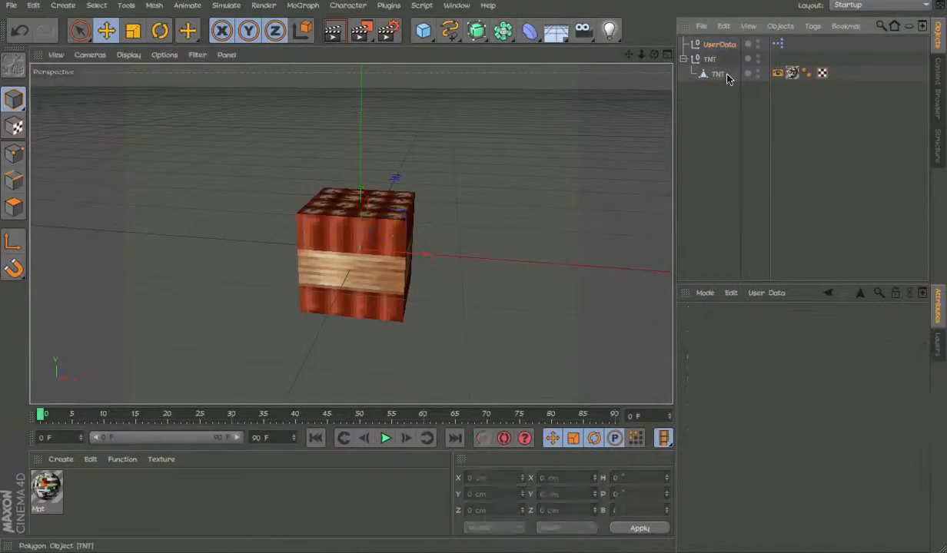
drag(360, 201, 359, 143)
alt+drag(401, 192, 404, 139)
drag(354, 159, 416, 70)
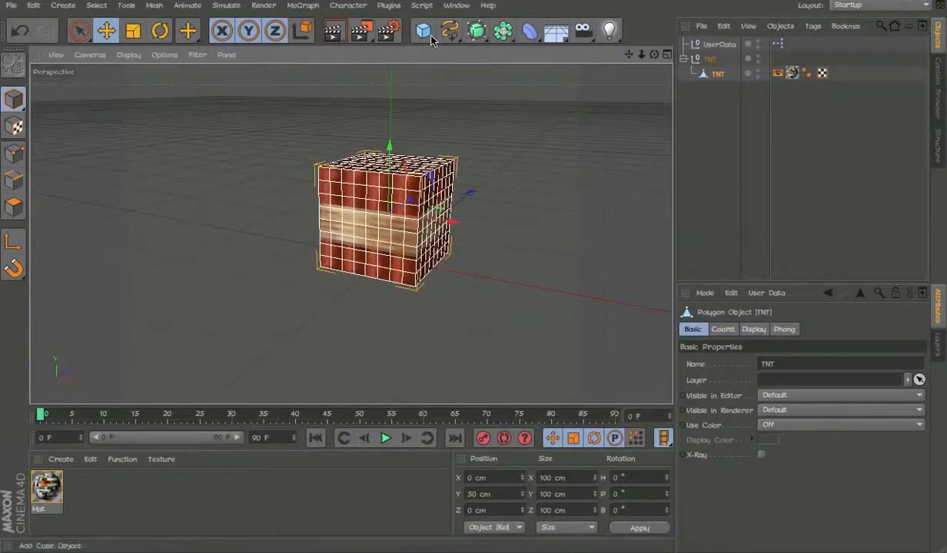
- Add a CMotion object to the scene and show its object properties
click(347, 6)
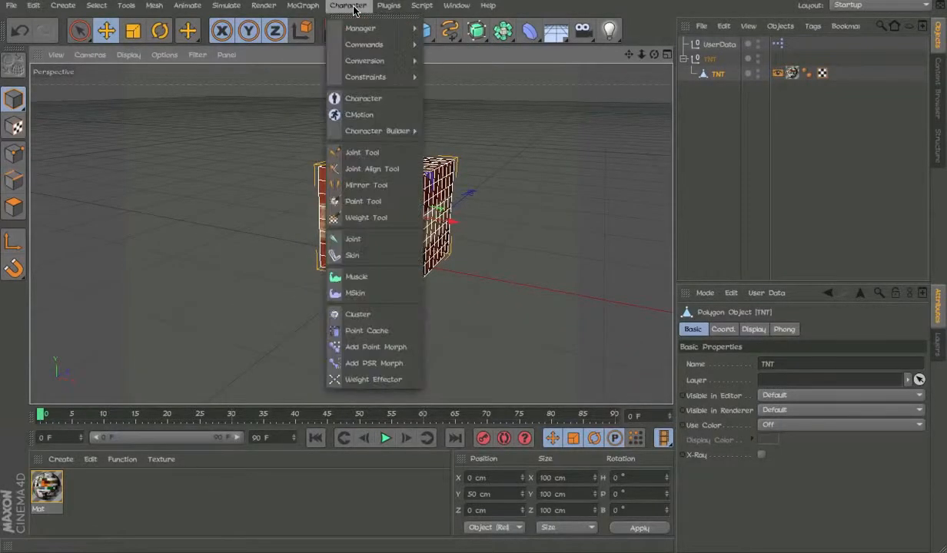
click(359, 115)
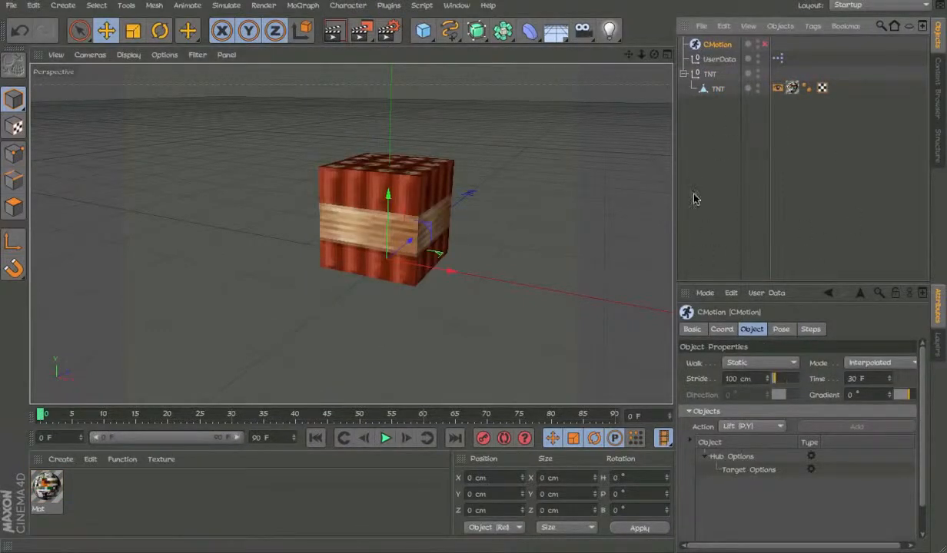
drag(845, 140, 715, 194)
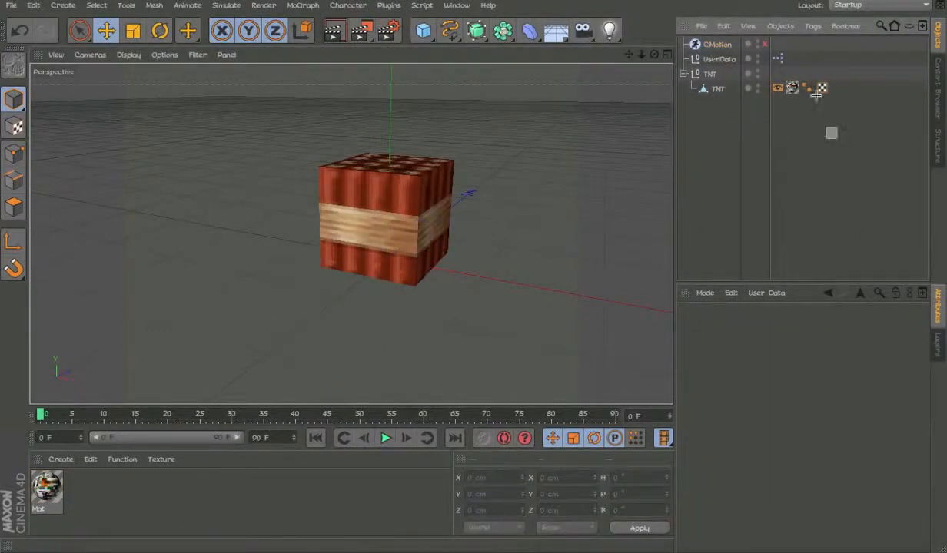
click(697, 26)
click(697, 26)
click(703, 44)
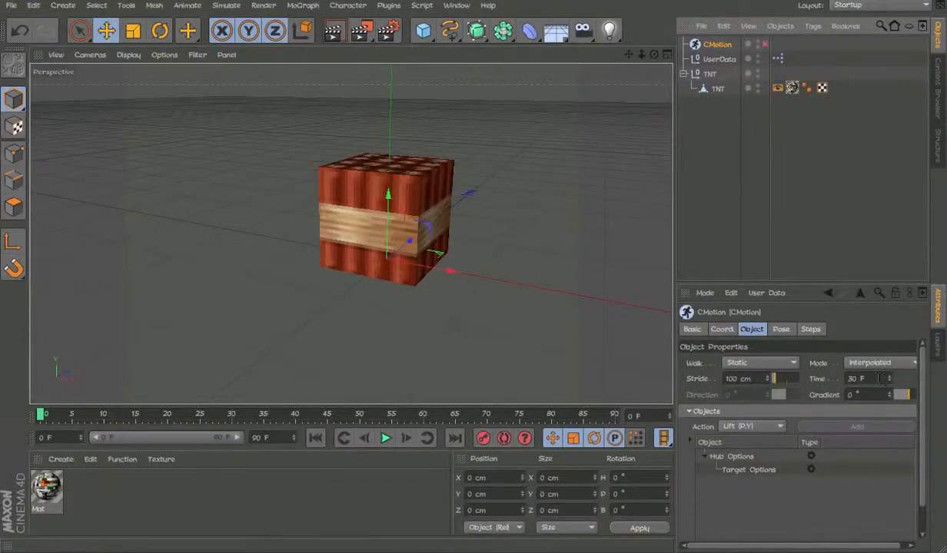
- Open the project settings and set the frame rate to 12 FPS
click(807, 174)
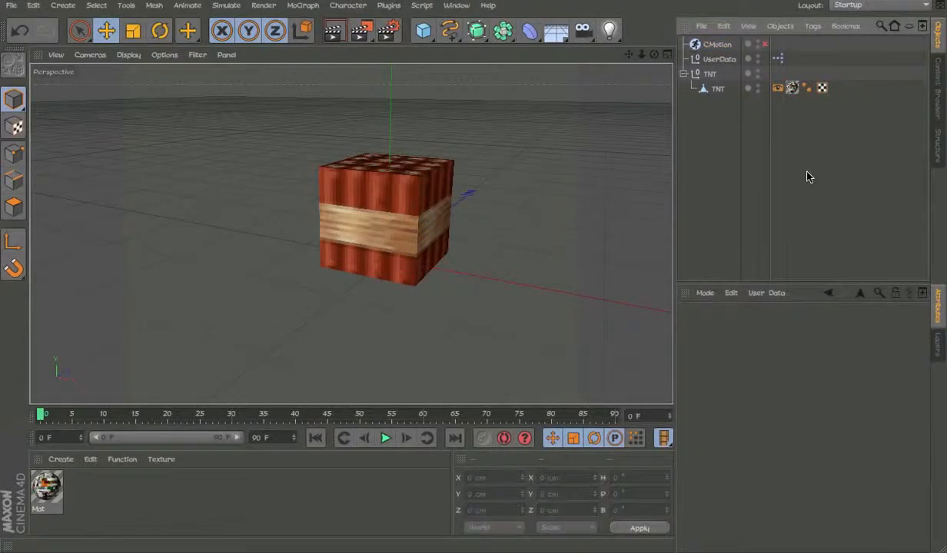
key(ctrl+d)
click(826, 329)
click(701, 329)
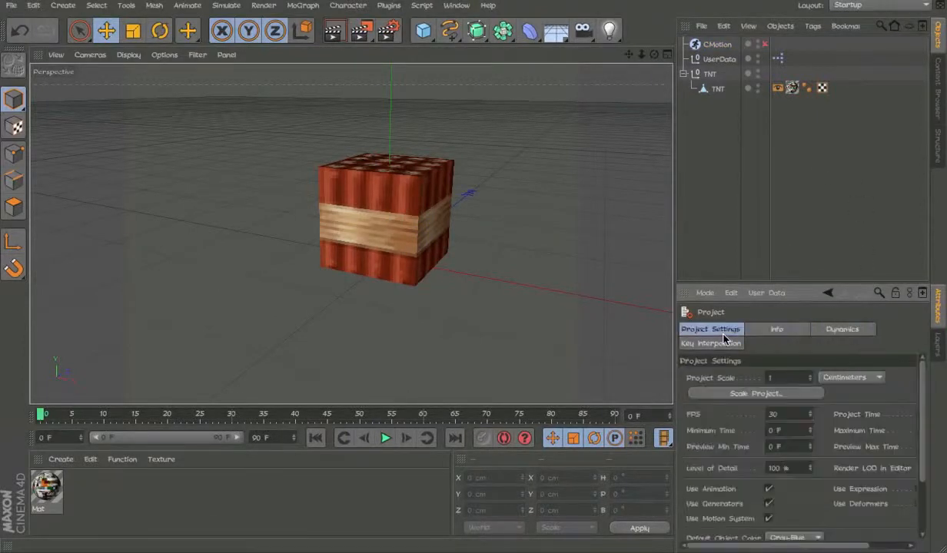
text(12)
key(Return)
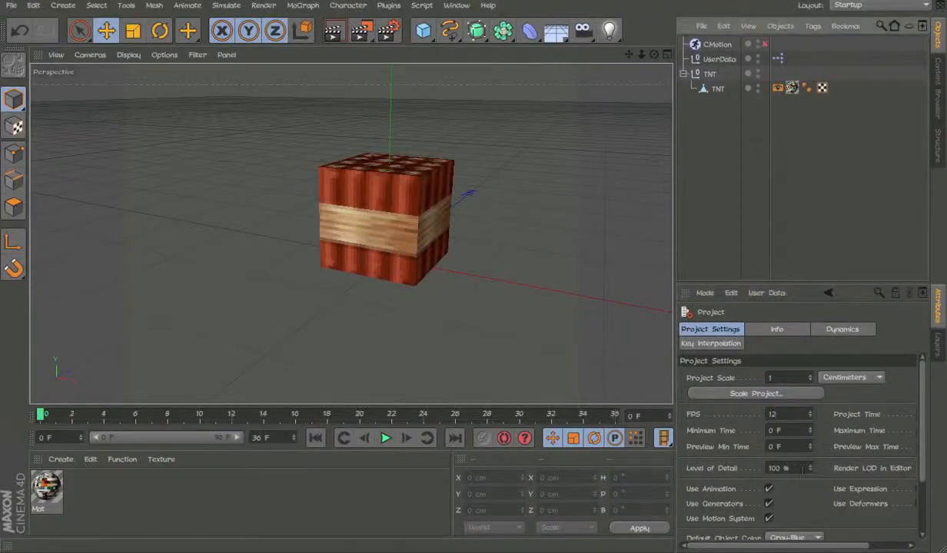
- Try a project frame rate of 24 FPS, and return it to 12 FPS
click(798, 415)
text(24)
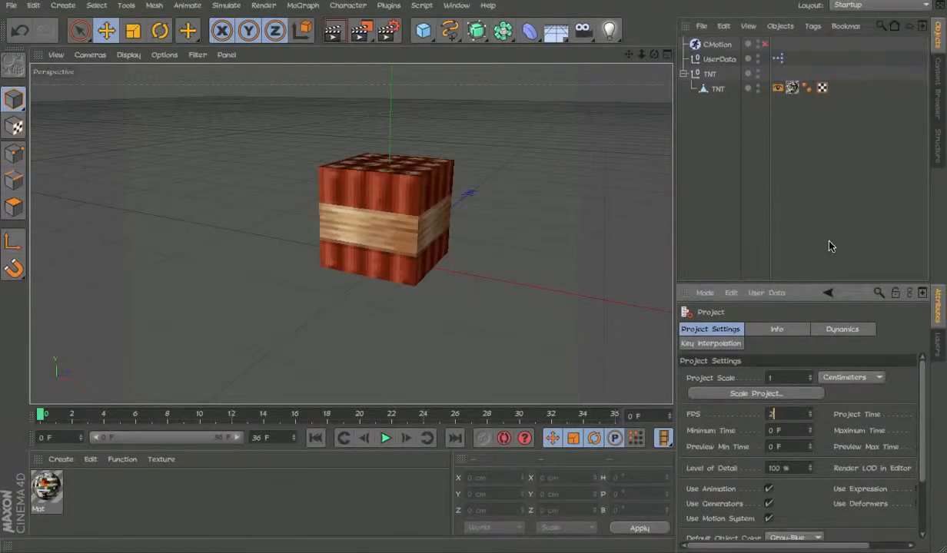
key(Return)
drag(796, 416, 586, 427)
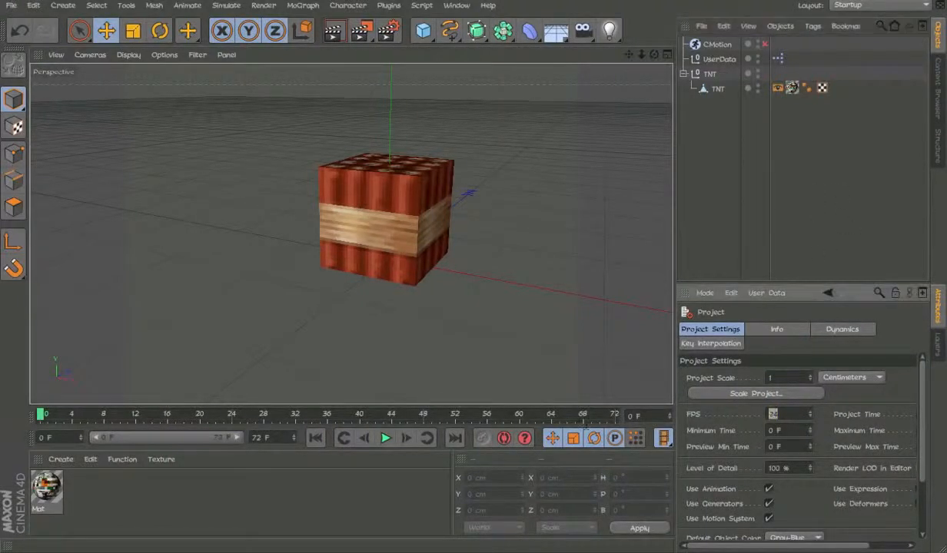
key(Return)
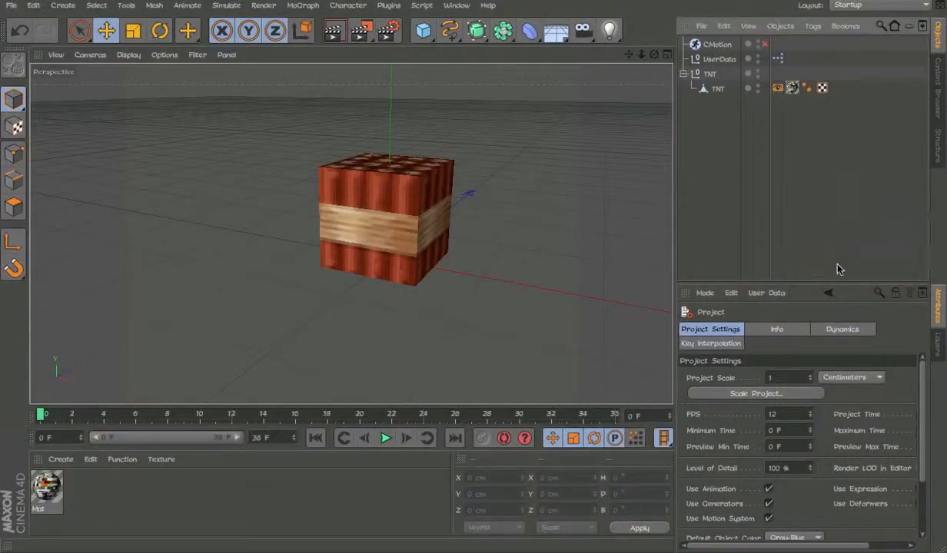
- Add the UserData null to the CMotion object's list of controlled objects
click(894, 87)
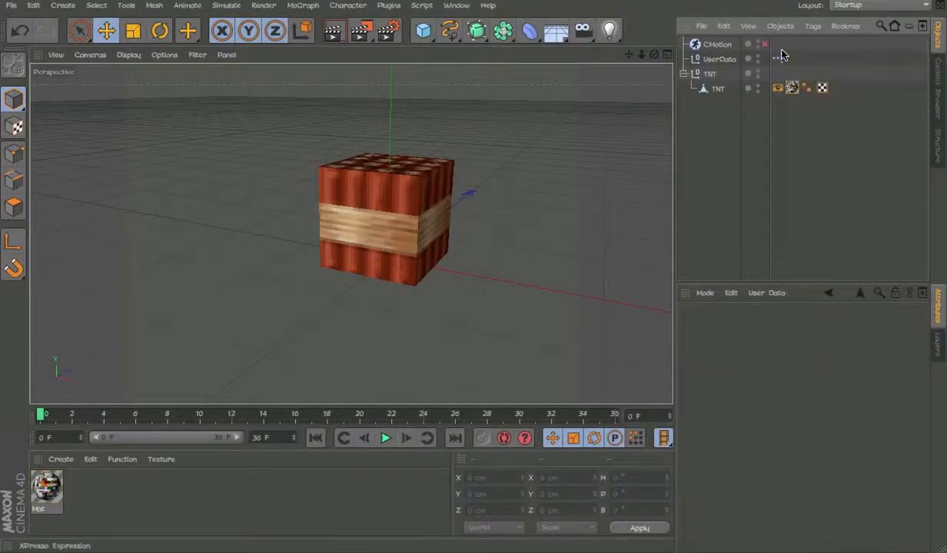
click(719, 44)
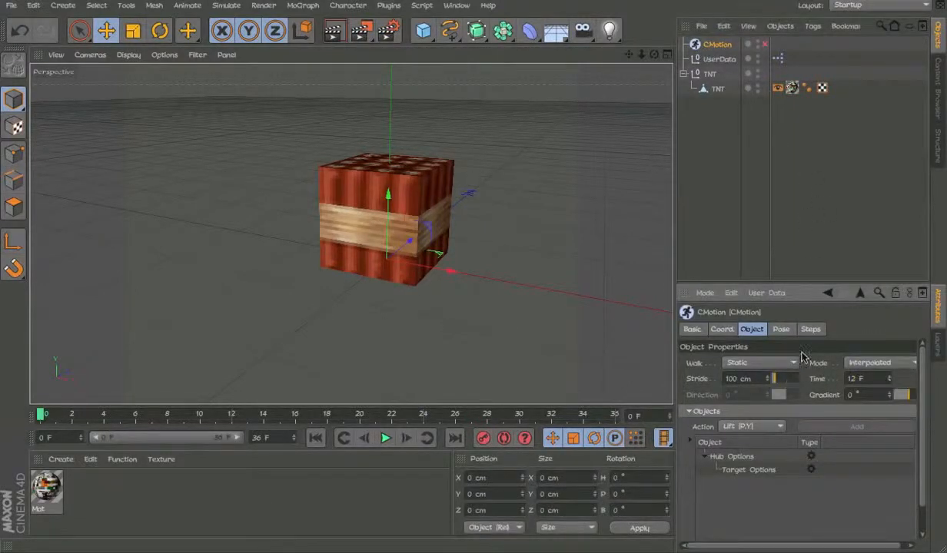
click(720, 328)
click(781, 329)
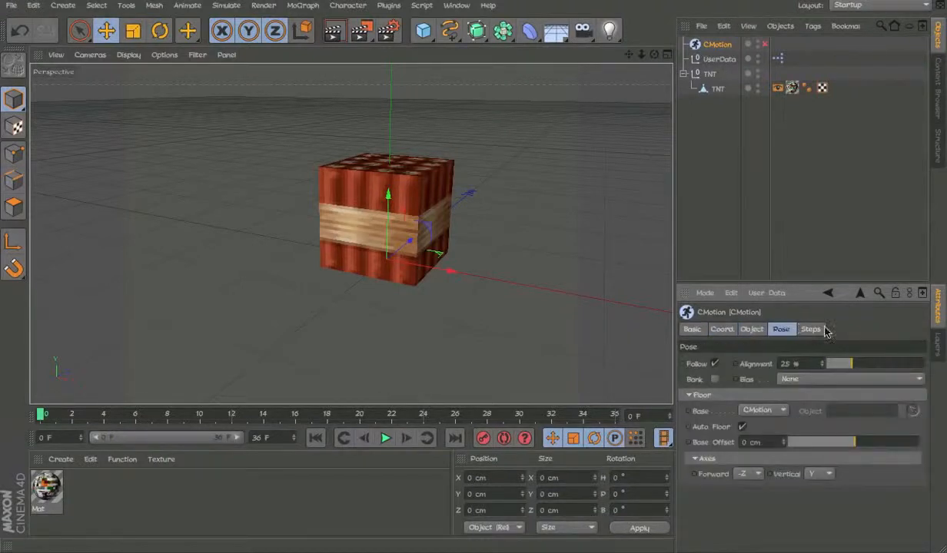
click(810, 329)
click(721, 328)
click(745, 330)
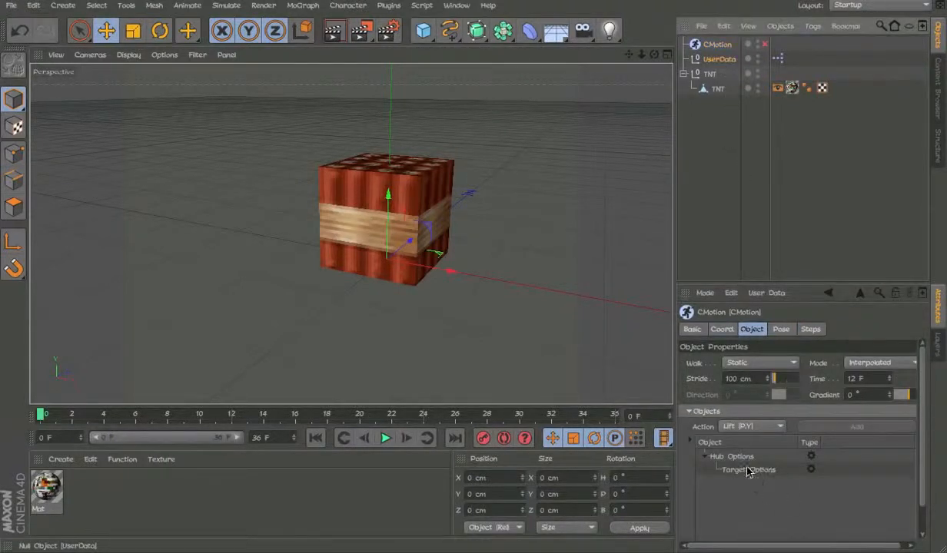
drag(720, 73, 733, 484)
- Turn off Auto Time for the CMotion object and set its animation stop to frame 48
click(717, 47)
click(719, 74)
click(720, 59)
click(717, 45)
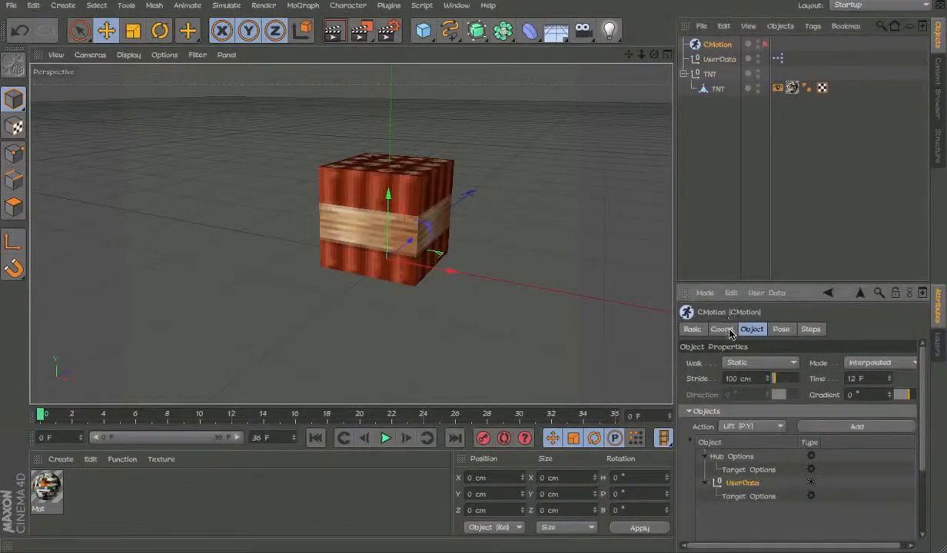
click(692, 330)
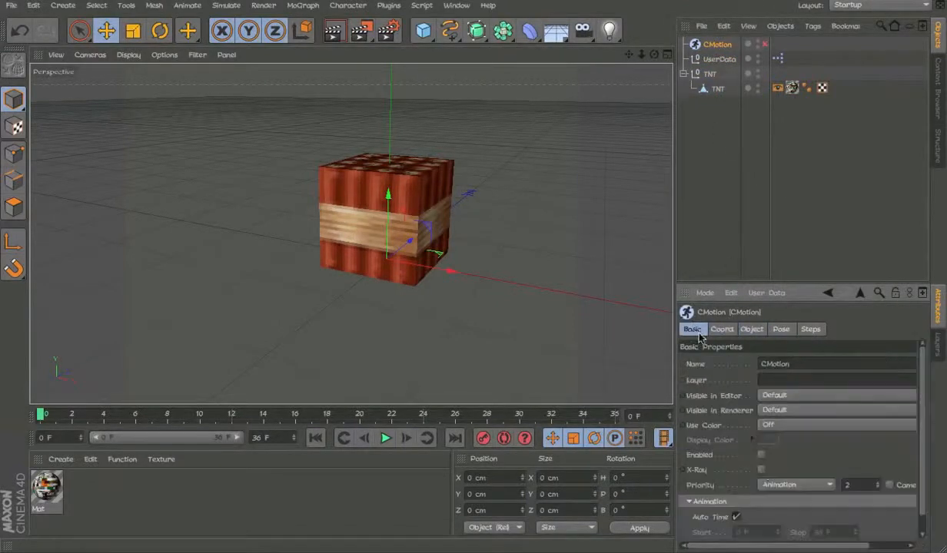
click(735, 517)
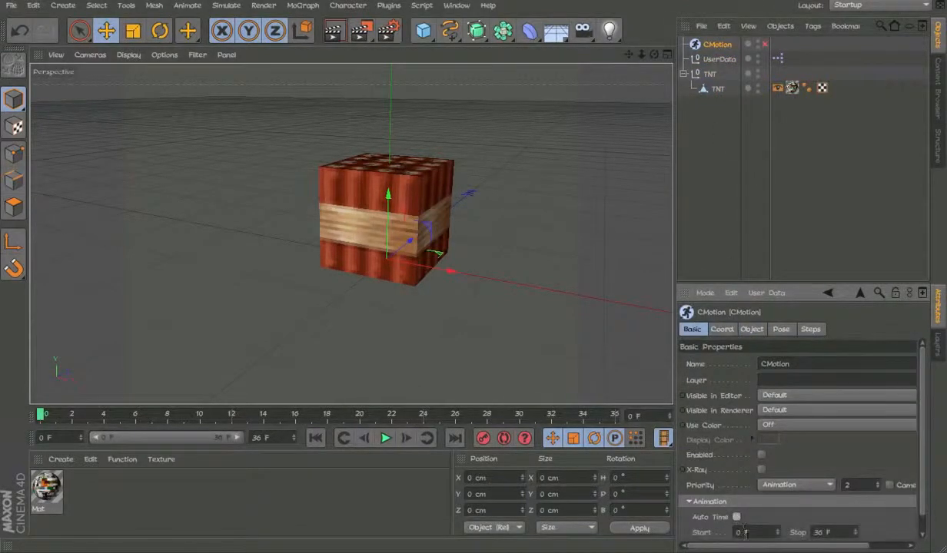
double_click(831, 532)
mouse_move(275, 519)
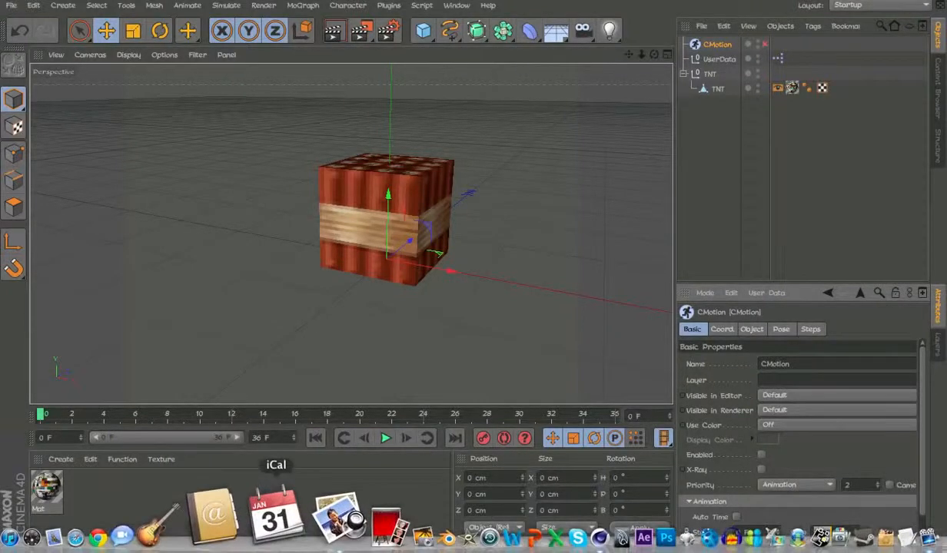
text(12)
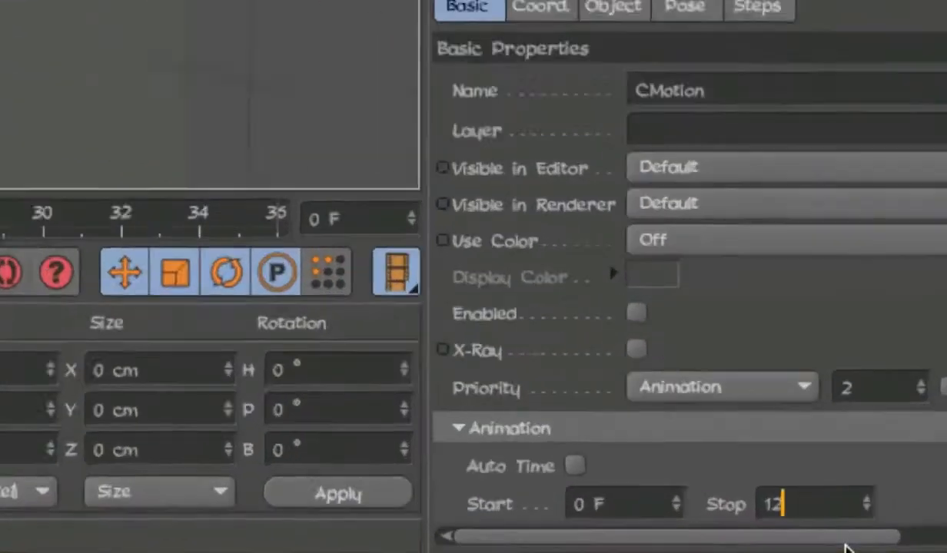
text(')
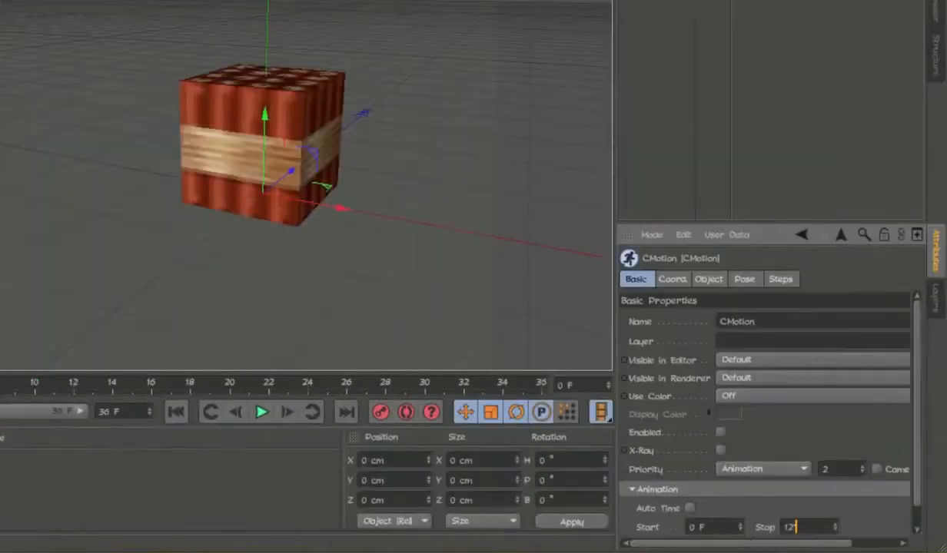
mouse_move(841, 511)
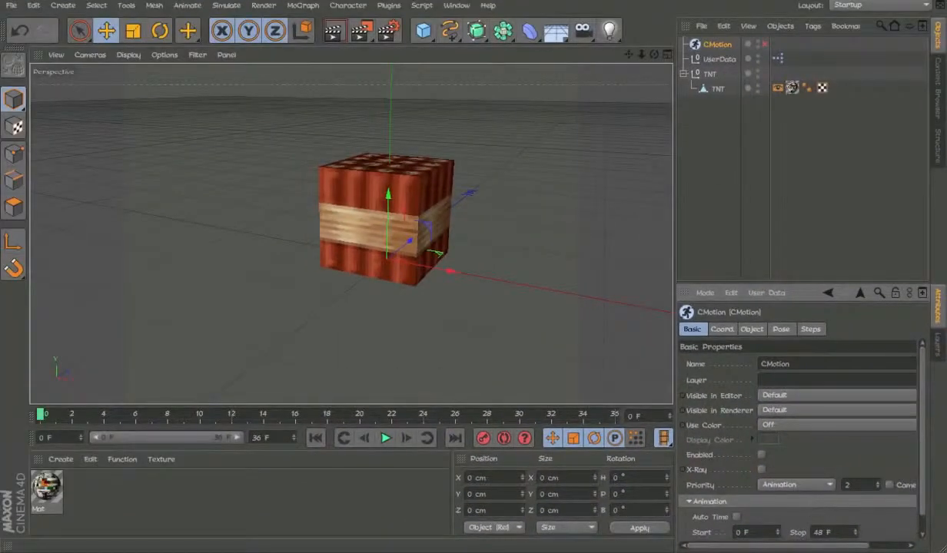
double_click(794, 528)
key(Return)
- Enable the CMotion object in the scene and show its object properties
alt+drag(425, 168, 430, 246)
click(749, 329)
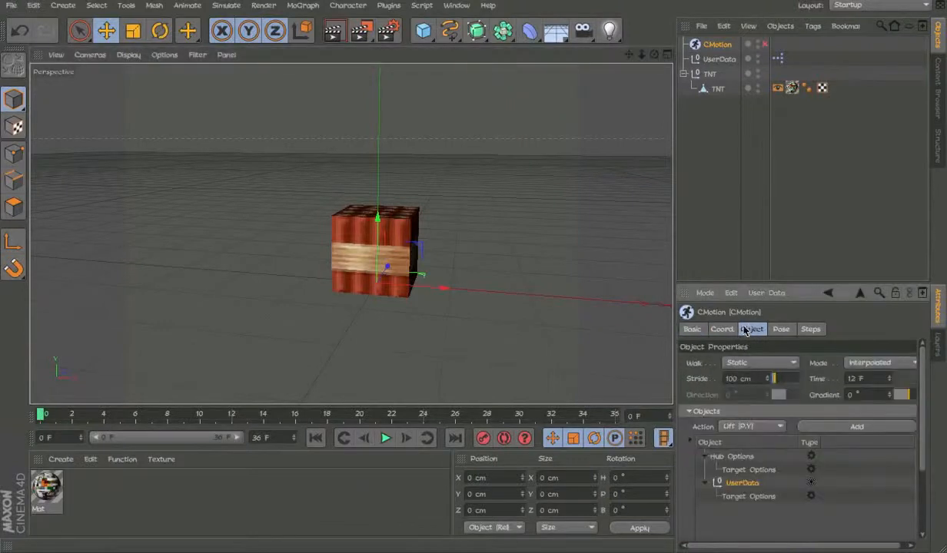
click(697, 329)
click(752, 326)
click(764, 44)
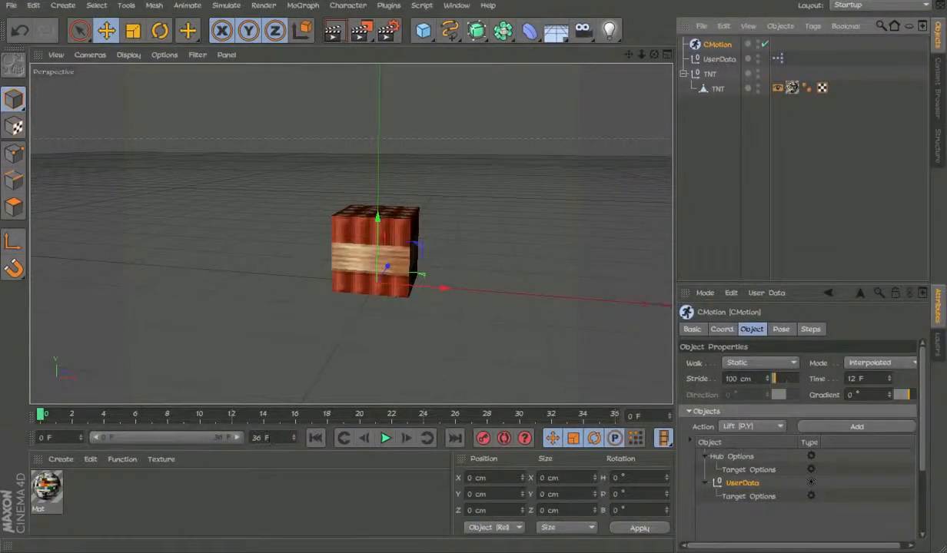
- Set the project's end frame to 70 F and extend the preview range to the full length
click(261, 437)
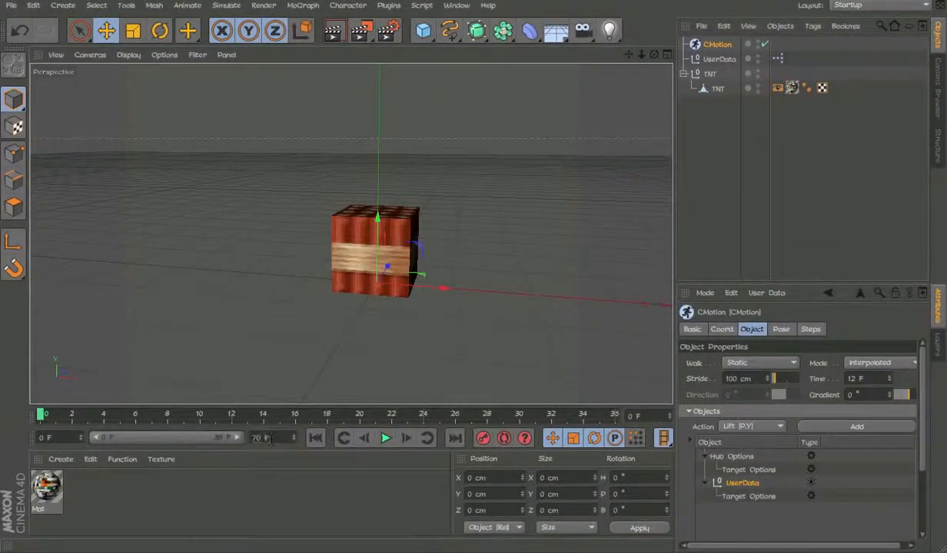
text(70)
key(Return)
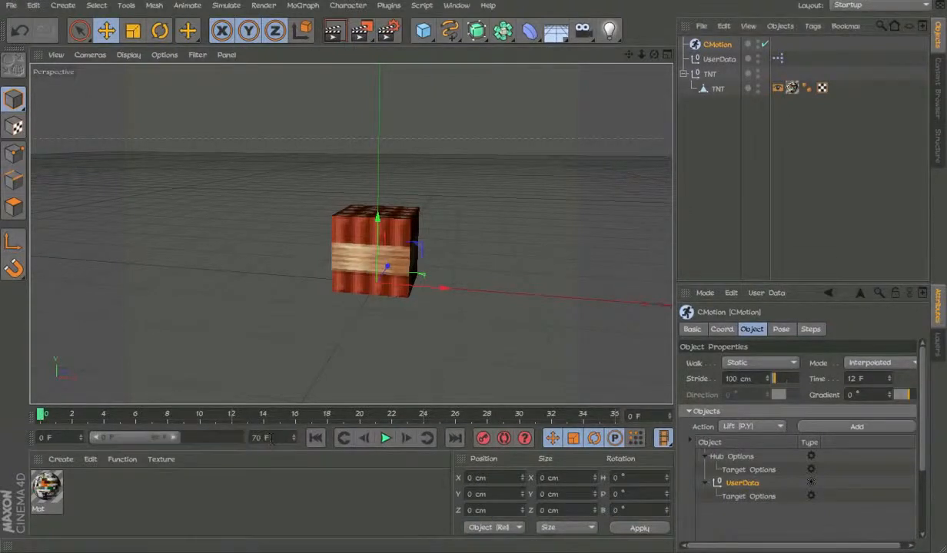
double_click(157, 438)
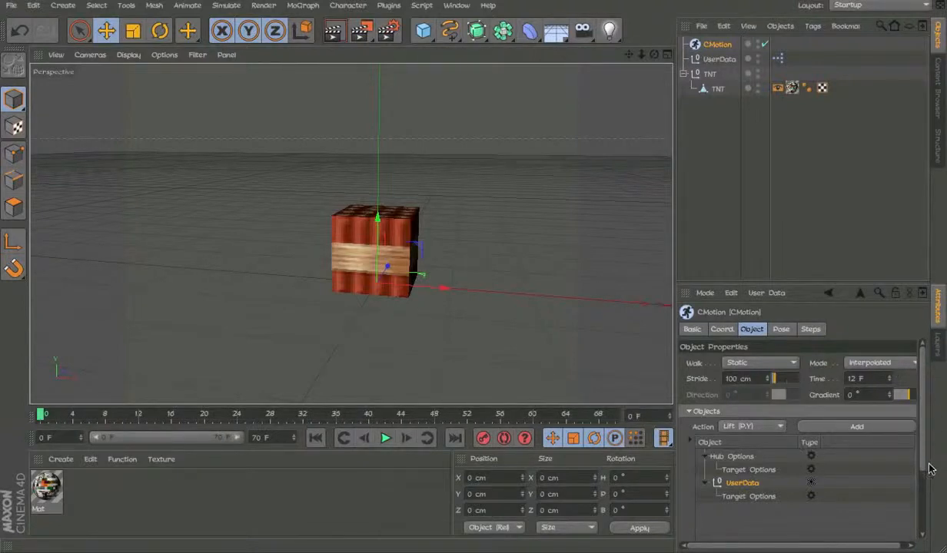
- Add a Flash action to the UserData entry in CMotion's object list
scroll(918, 480, down, 1)
click(749, 464)
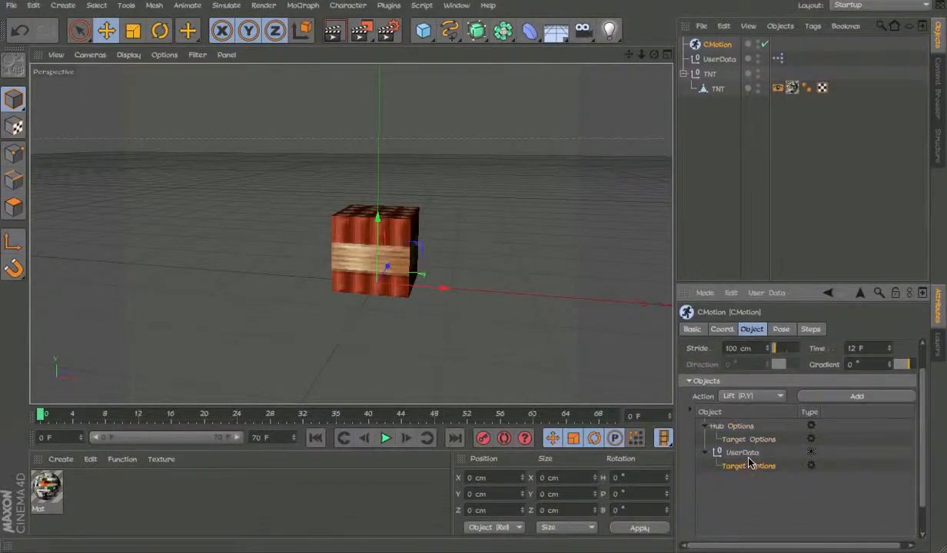
click(754, 452)
scroll(883, 453, down, 2)
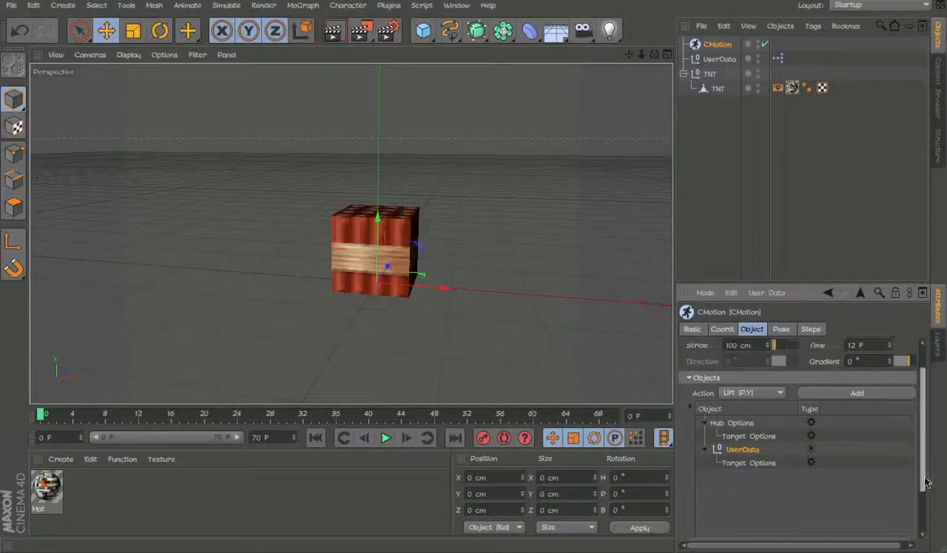
scroll(890, 399, up, 3)
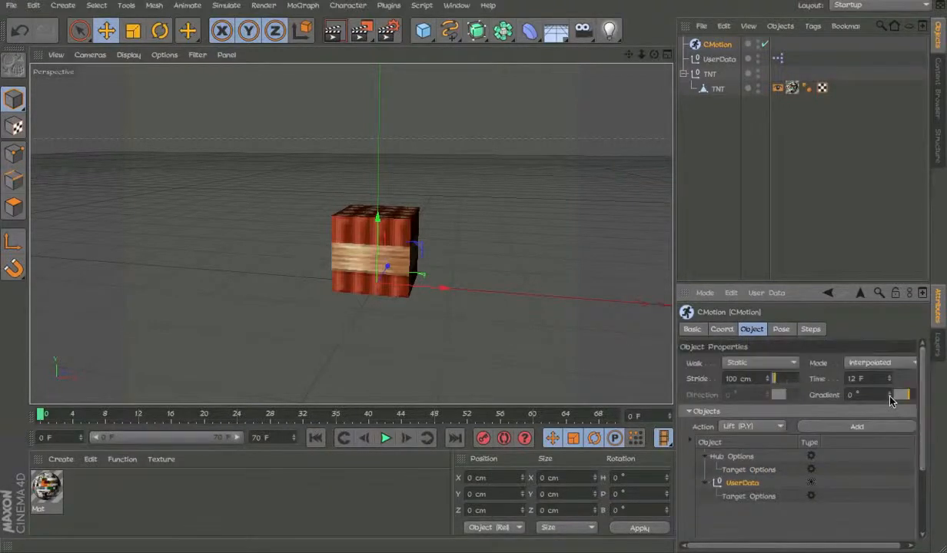
click(750, 427)
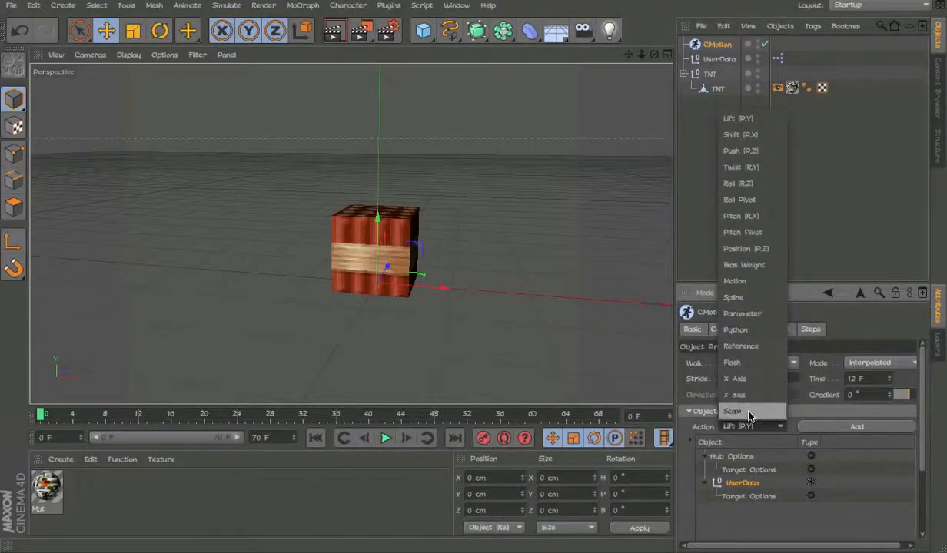
click(737, 362)
click(856, 427)
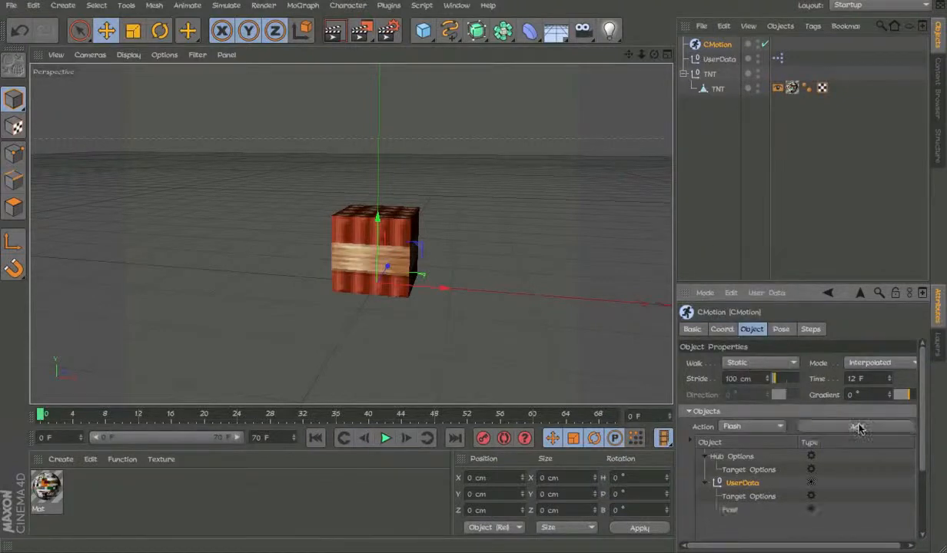
- Select the Flash action under UserData and raise its Flash strength to 100 %
scroll(926, 467, down, 2)
scroll(745, 413, up, 3)
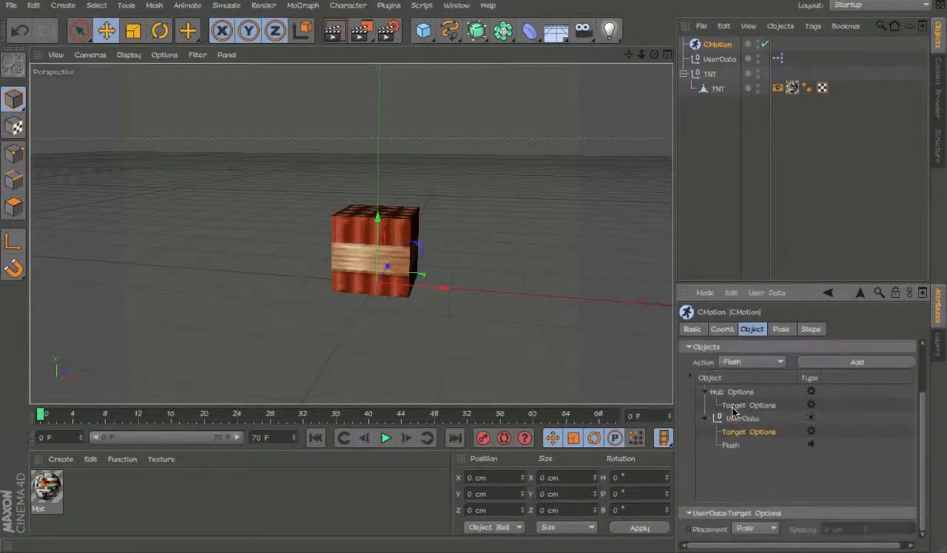
click(737, 436)
click(739, 481)
drag(923, 447, 919, 520)
drag(781, 414, 843, 455)
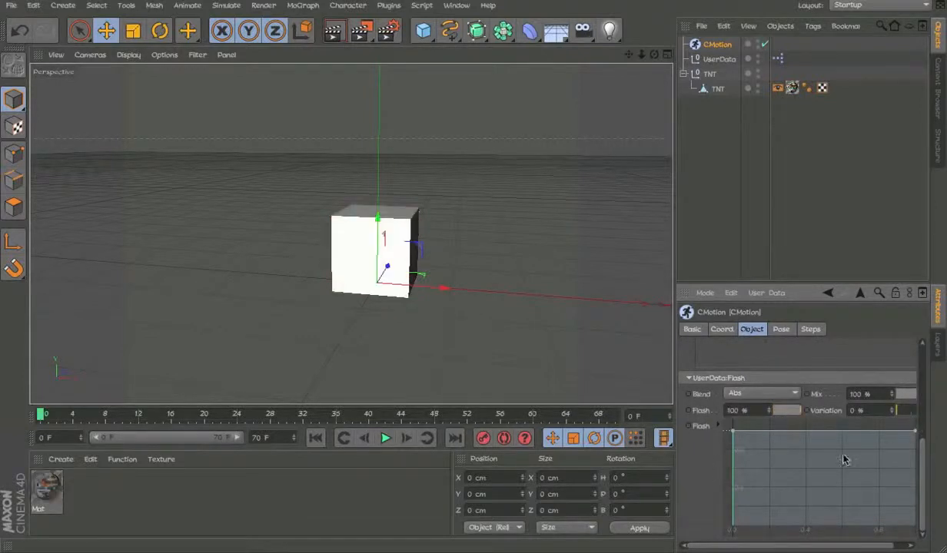
- In a separate Spline Window, lower the Flash curve's start point to 0 and give both points Linear interpolation
right_click(764, 445)
click(817, 542)
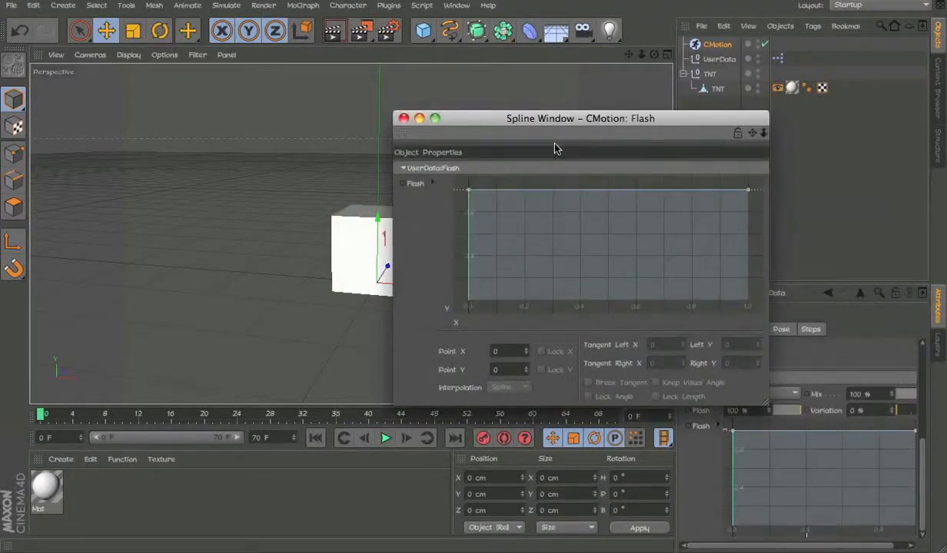
drag(708, 119, 778, 61)
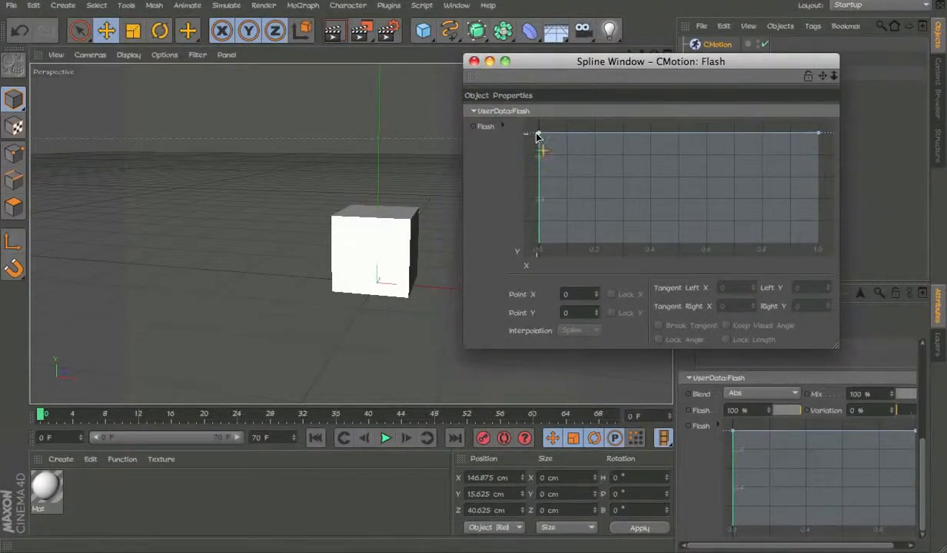
drag(537, 136, 538, 246)
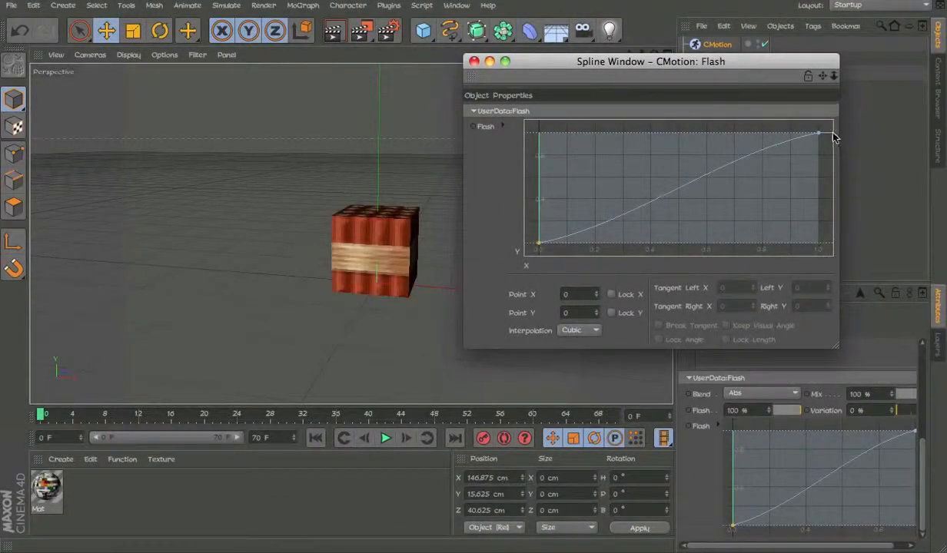
drag(834, 137, 507, 252)
click(580, 329)
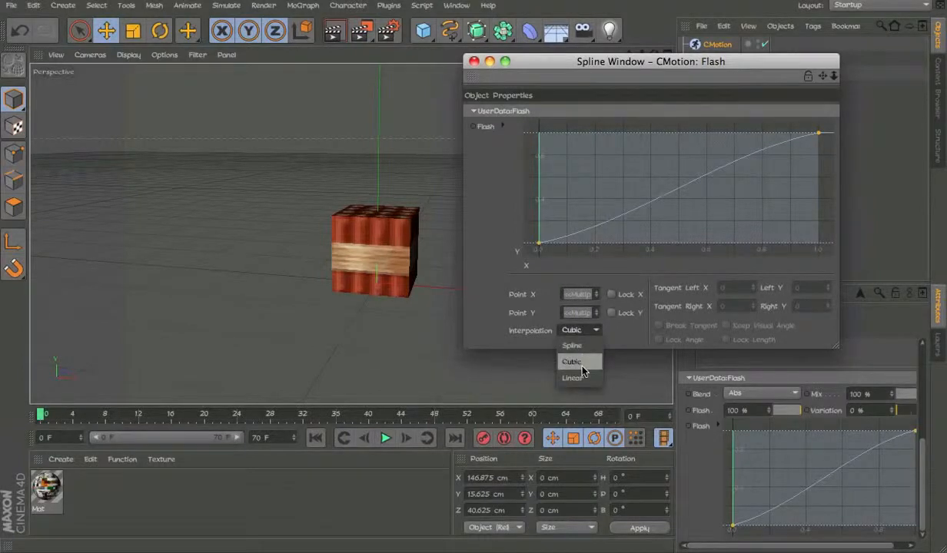
click(577, 377)
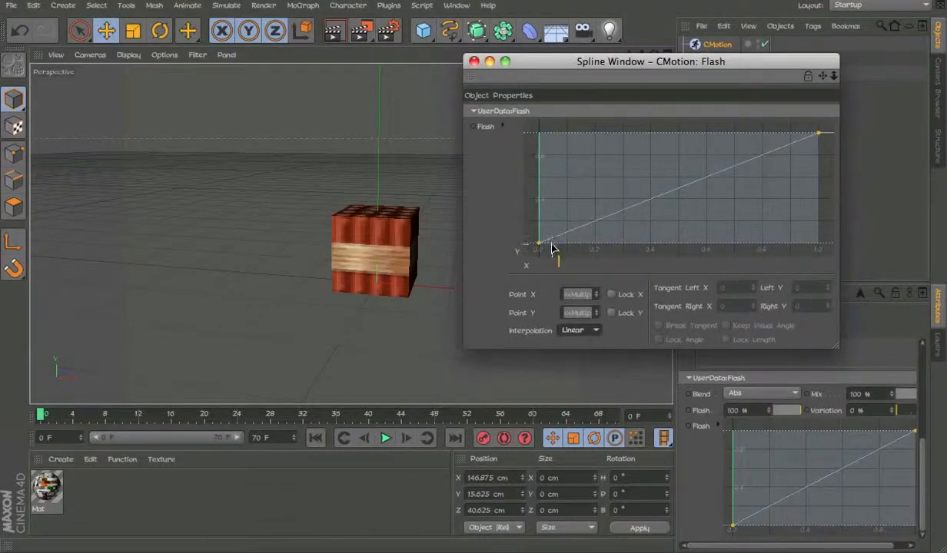
- Add alternating points at 1 and 0 along the Flash curve to form ten even peaks, ending the curve at 0
drag(551, 246, 550, 132)
ctrl+click(568, 243)
ctrl+click(582, 136)
ctrl+click(594, 242)
ctrl+click(607, 133)
ctrl+click(623, 242)
ctrl+click(636, 132)
ctrl+click(650, 243)
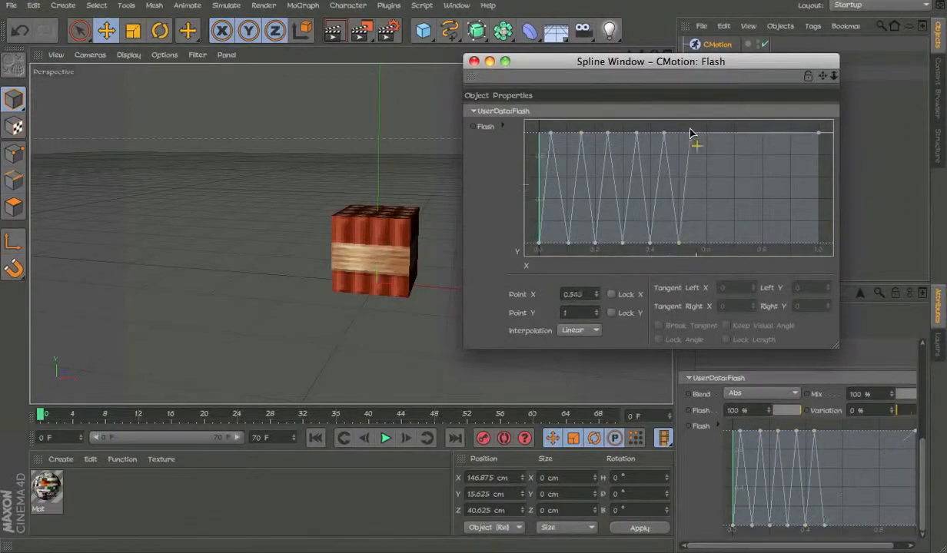
ctrl+click(706, 242)
ctrl+click(720, 132)
ctrl+click(734, 243)
ctrl+click(747, 132)
ctrl+click(763, 243)
ctrl+click(790, 242)
ctrl+click(805, 132)
drag(818, 132, 818, 244)
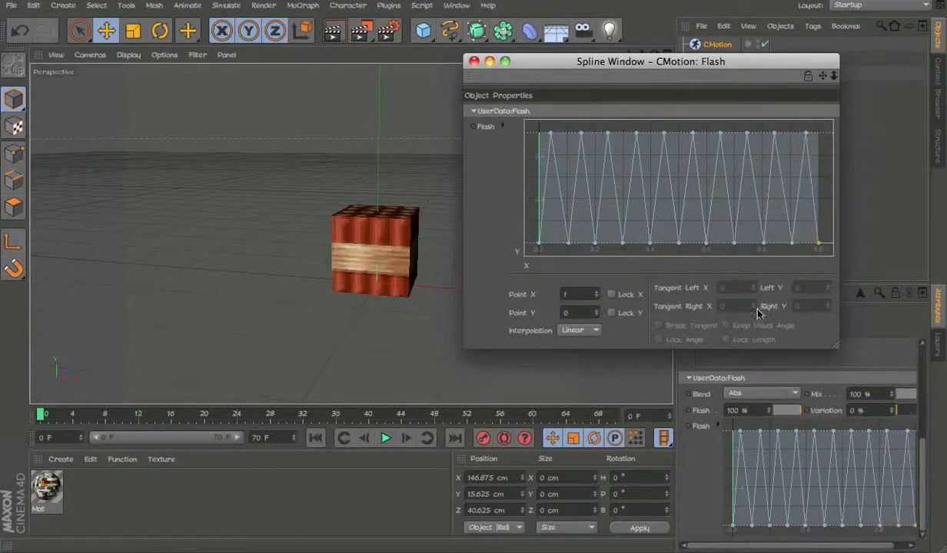
- Delete the Flash curve's last peak and end point
drag(796, 126, 830, 253)
key(Delete)
drag(809, 165, 837, 308)
drag(806, 127, 528, 266)
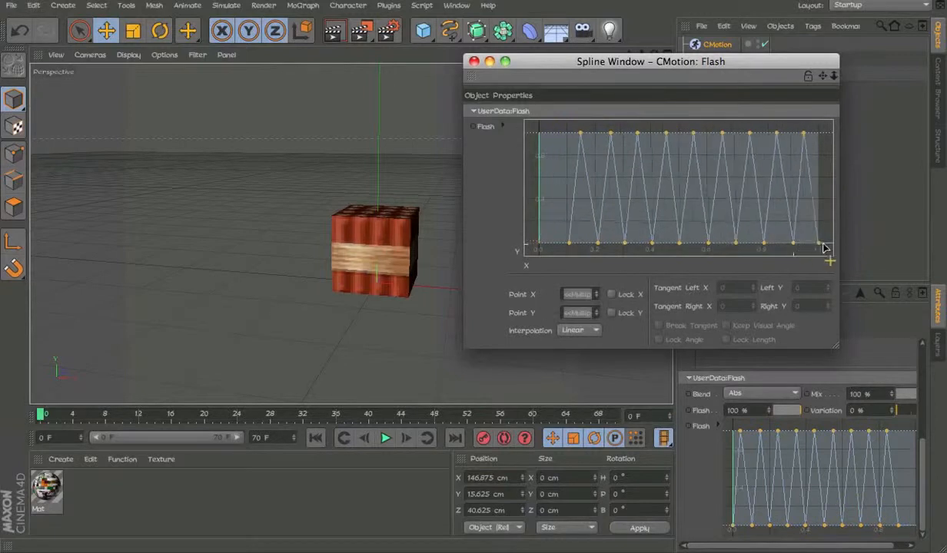
click(793, 139)
- Shift the Flash curve's upper points towards the end, placing the last peak at X 1
mouse_move(773, 133)
mouse_down()
mouse_move(784, 132)
mouse_move(755, 133)
mouse_up()
drag(720, 133, 725, 132)
drag(783, 133, 819, 133)
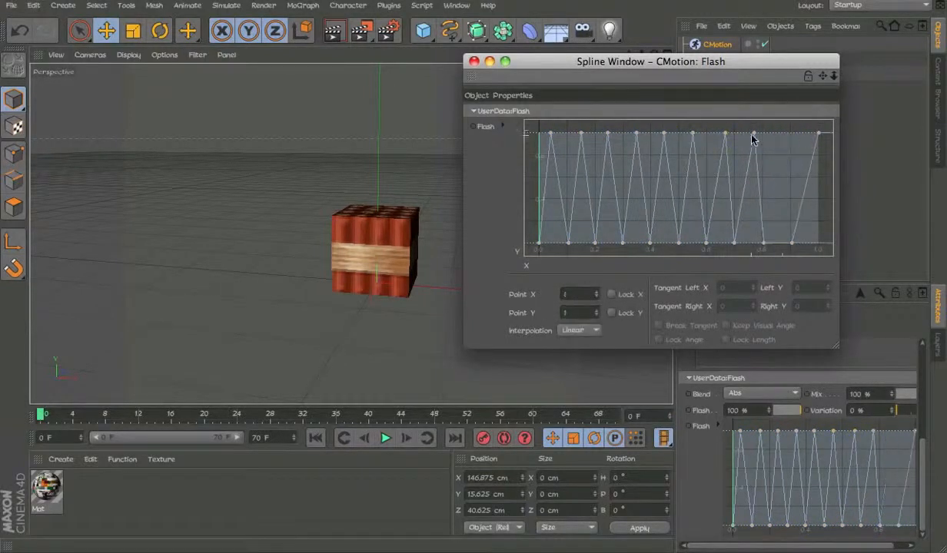
drag(755, 134, 783, 133)
drag(724, 133, 753, 132)
drag(692, 133, 725, 132)
mouse_move(664, 133)
mouse_down()
mouse_move(691, 132)
mouse_move(663, 133)
mouse_up()
drag(608, 133, 628, 133)
drag(581, 133, 596, 134)
- Shift the Flash curve's lower points along the X axis so they fall between the moved peaks
drag(791, 243, 804, 243)
drag(762, 243, 770, 243)
drag(734, 243, 711, 244)
drag(622, 243, 614, 244)
drag(650, 243, 648, 244)
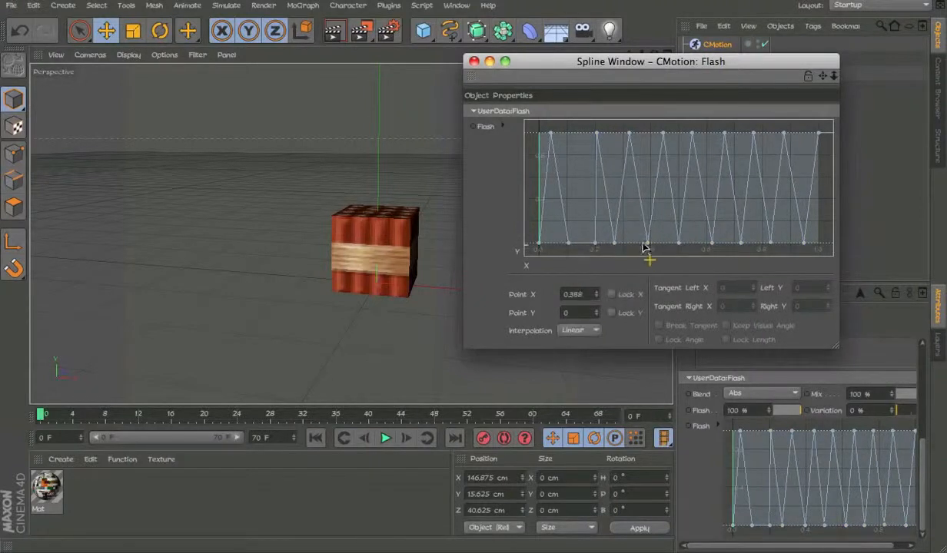
ctrl+click(577, 133)
key(super+z)
key(super+z)
- Respace the Flash curve's middle peaks and troughs, and delete the lower point just after the second peak
drag(753, 133, 714, 133)
drag(692, 133, 679, 133)
drag(663, 133, 650, 133)
drag(628, 133, 581, 133)
click(614, 242)
key(Delete)
drag(647, 242, 698, 243)
drag(740, 244, 731, 244)
- Add points near the Flash curve's start to form two narrow flat-topped pulses, the second ending at X 0.158
ctrl+click(560, 132)
drag(568, 243, 608, 244)
ctrl+click(558, 244)
ctrl+click(549, 244)
ctrl+click(575, 133)
ctrl+click(583, 244)
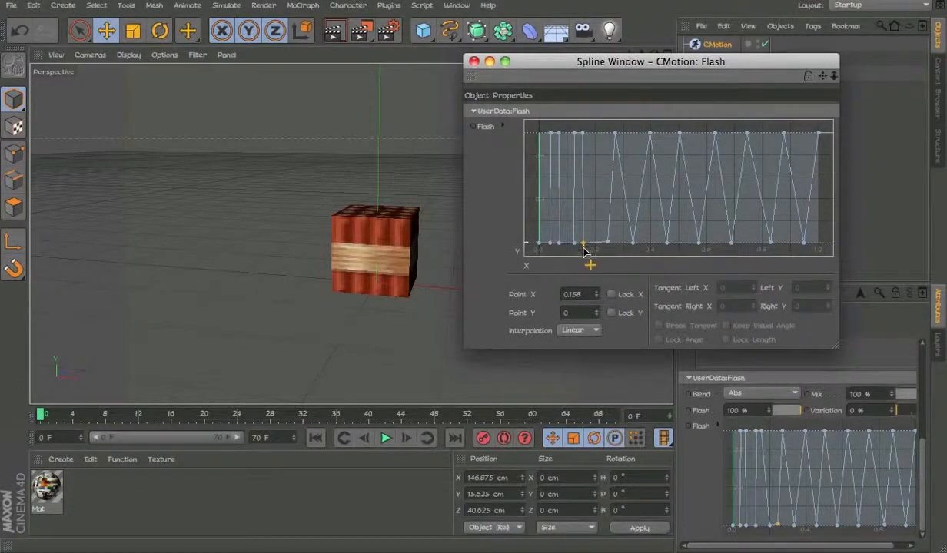
- Add and shift points along the middle of the Flash curve, turning its triangular peaks into narrow flat-topped pulses
ctrl+click(608, 129)
drag(607, 129, 609, 130)
ctrl+click(617, 243)
ctrl+click(641, 132)
drag(633, 244, 715, 245)
ctrl+click(744, 244)
drag(713, 136, 744, 132)
ctrl+click(753, 133)
ctrl+click(754, 243)
drag(771, 244, 776, 246)
drag(784, 133, 779, 119)
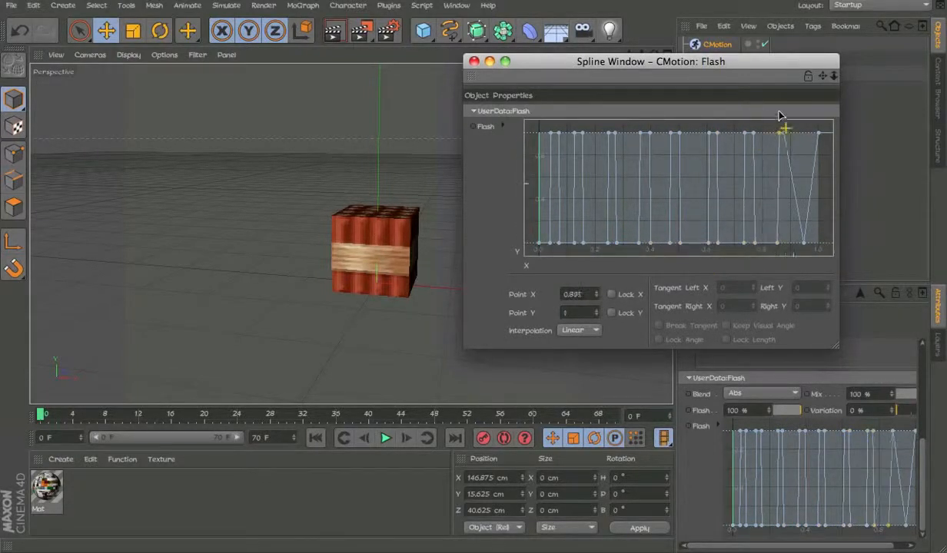
- Shape the last two peaks of the Flash curve into narrow flat-topped pulses, levelling the troughs beside them
ctrl+click(789, 133)
drag(806, 244, 790, 244)
drag(777, 244, 779, 244)
ctrl+click(808, 244)
ctrl+click(809, 133)
- Shift the Flash curve's second and fifth pulses slightly towards the end and close the spline window
drag(597, 124, 565, 276)
drag(583, 244, 589, 244)
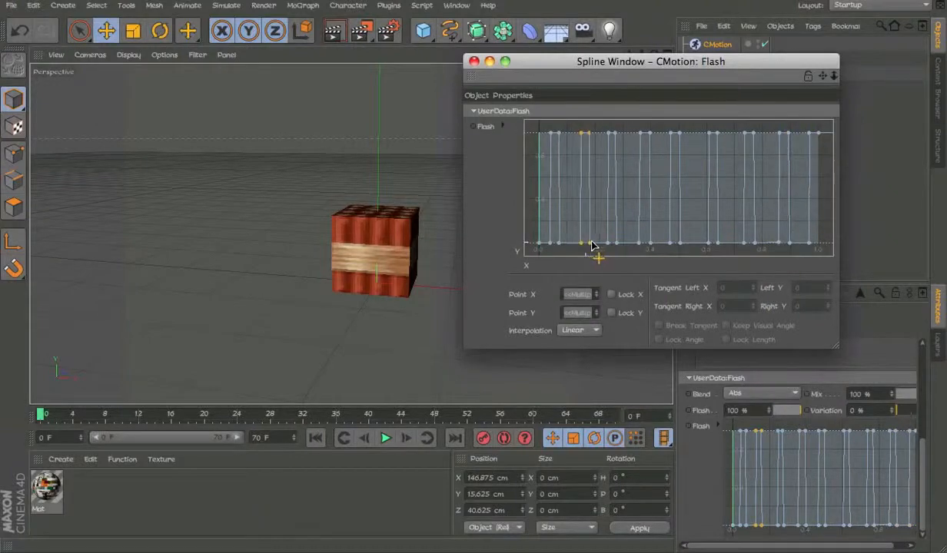
drag(690, 124, 662, 261)
drag(679, 243, 683, 243)
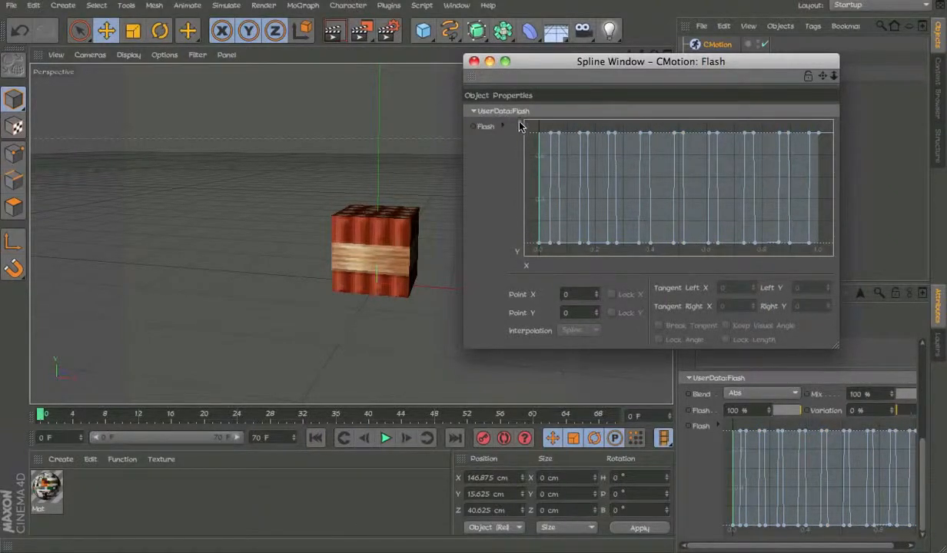
drag(526, 128, 805, 248)
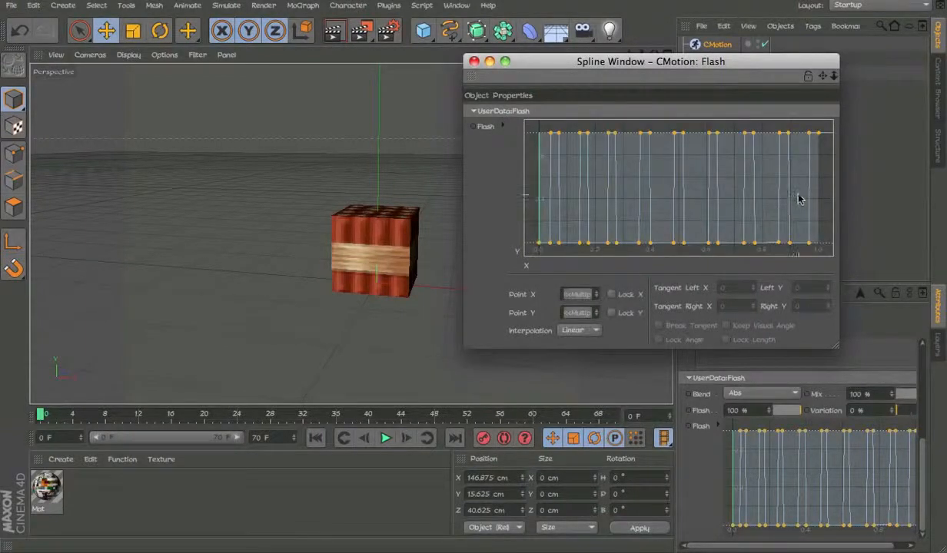
click(813, 197)
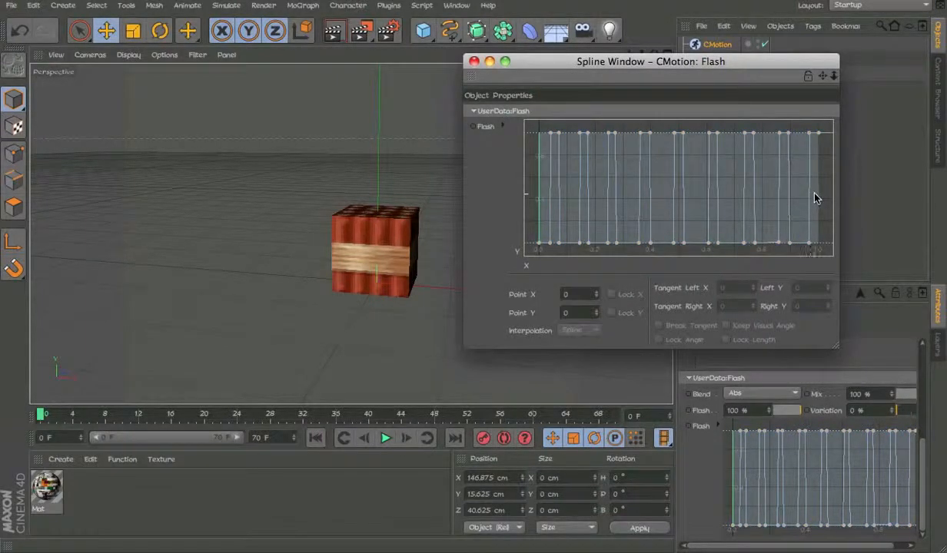
click(472, 61)
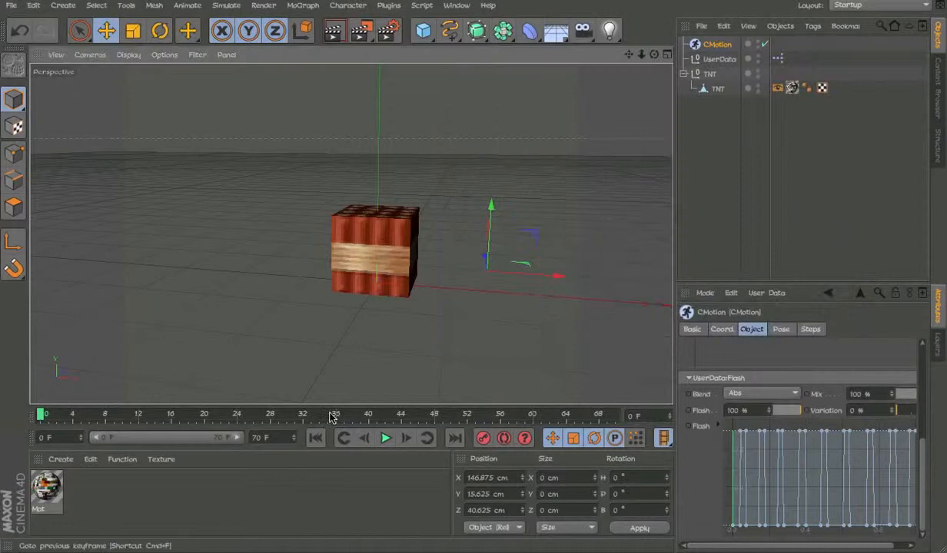
- Play the animation to preview the flashing and scrub the timeline back to frame 8
click(387, 439)
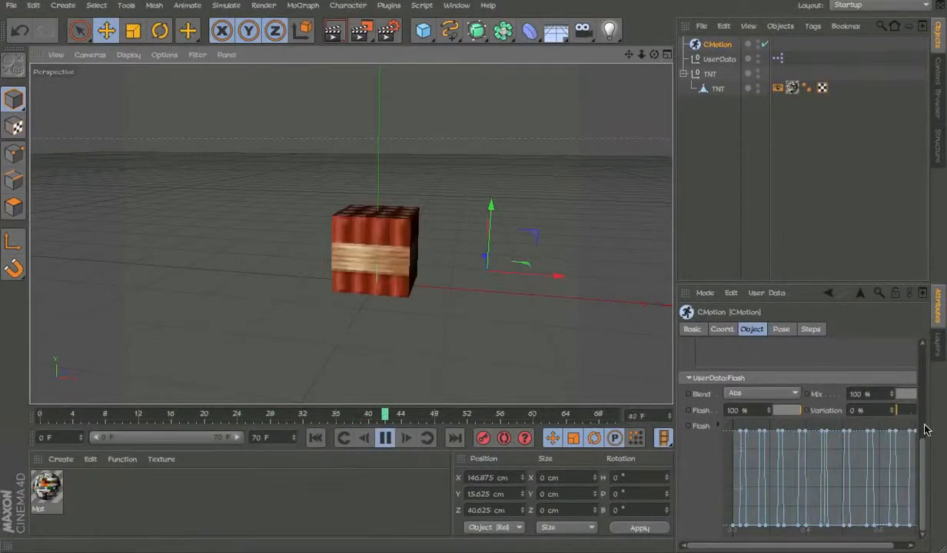
drag(925, 430, 925, 391)
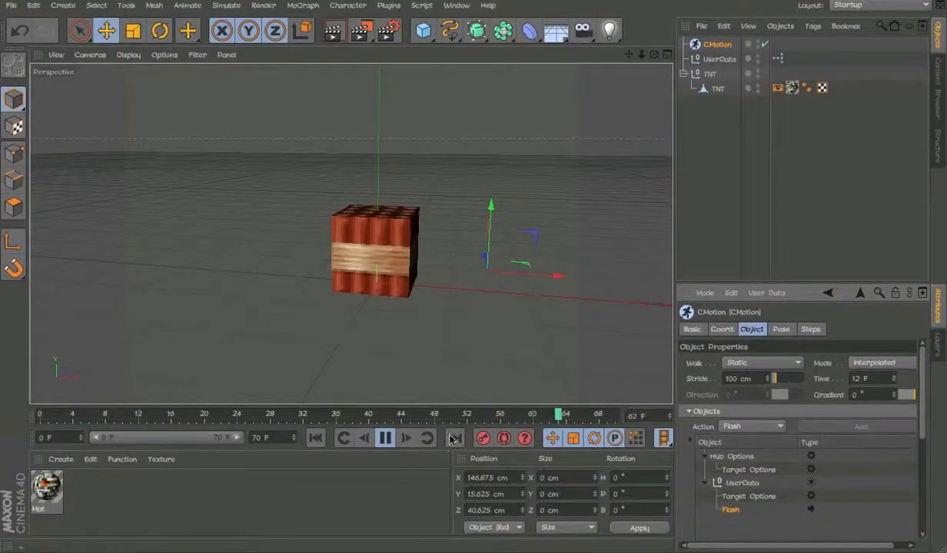
click(387, 438)
drag(394, 416, 107, 416)
- Set the CMotion object's Time to 48 F
drag(925, 430, 921, 399)
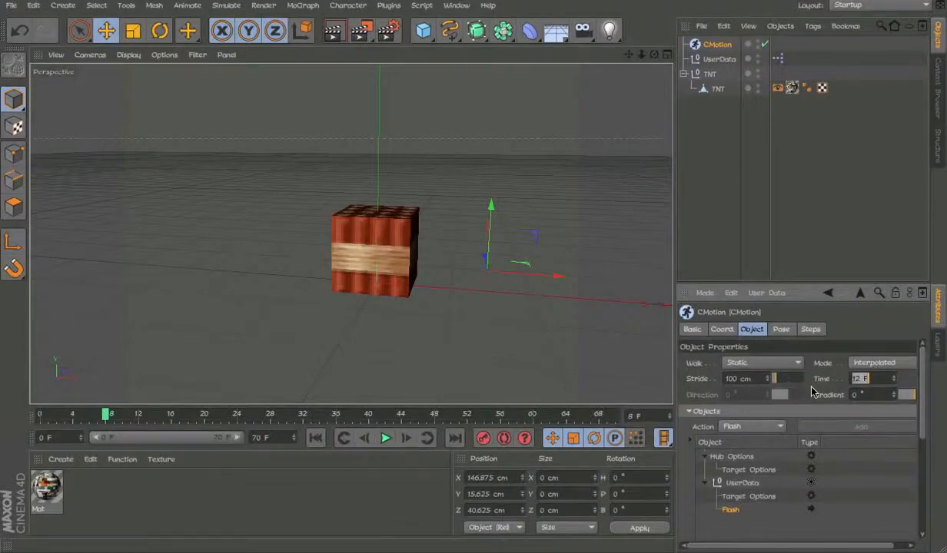
text(48)
key(Return)
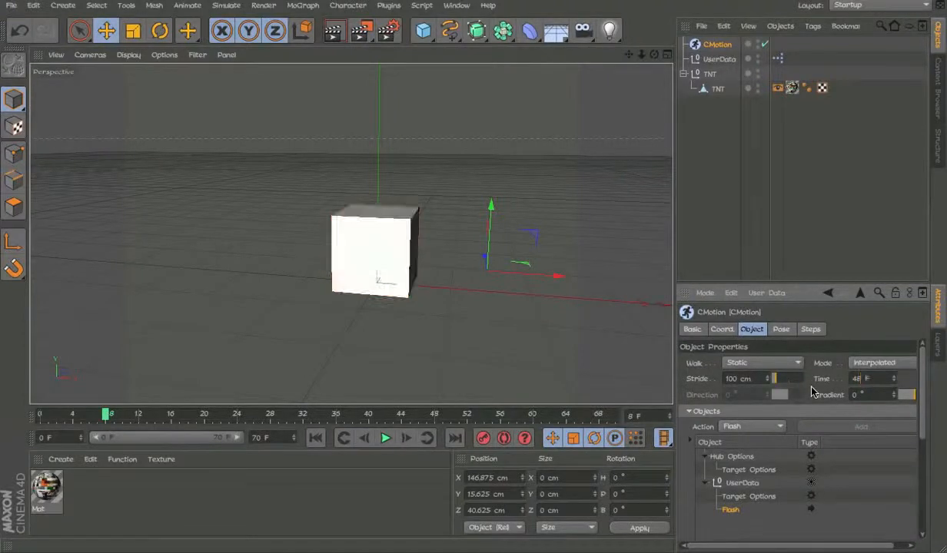
- Scrub and play the timeline to check the TNT's flash timing, ending at frame 49
drag(232, 417, 139, 416)
click(237, 415)
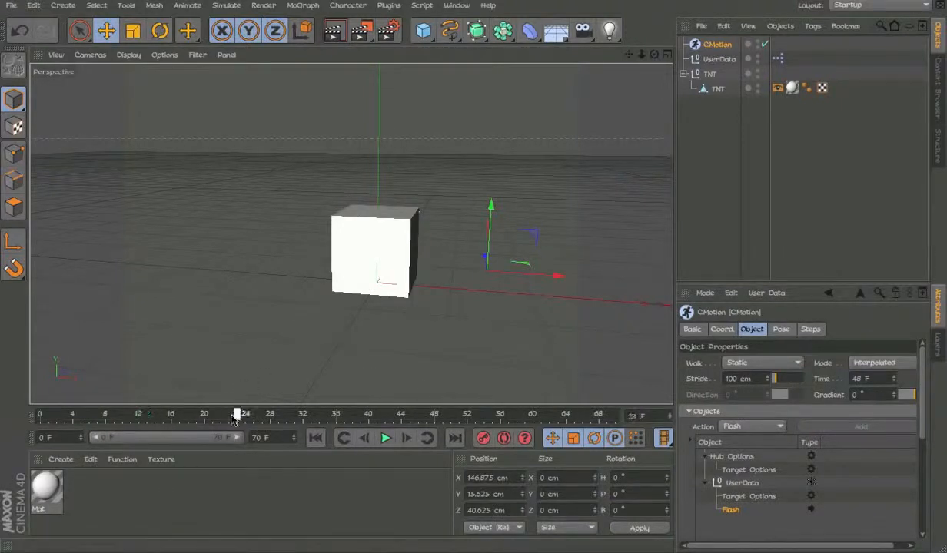
click(315, 438)
click(369, 415)
click(382, 436)
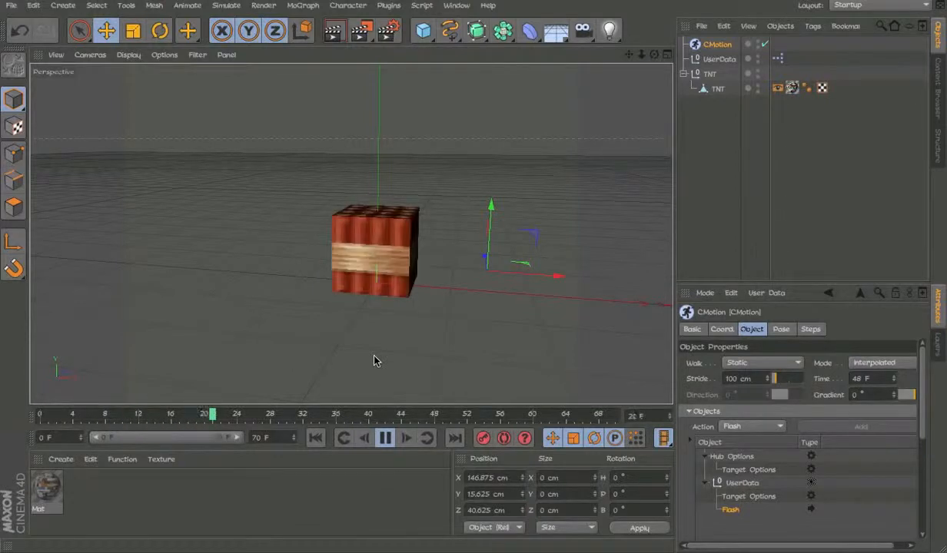
click(385, 437)
drag(384, 417, 154, 421)
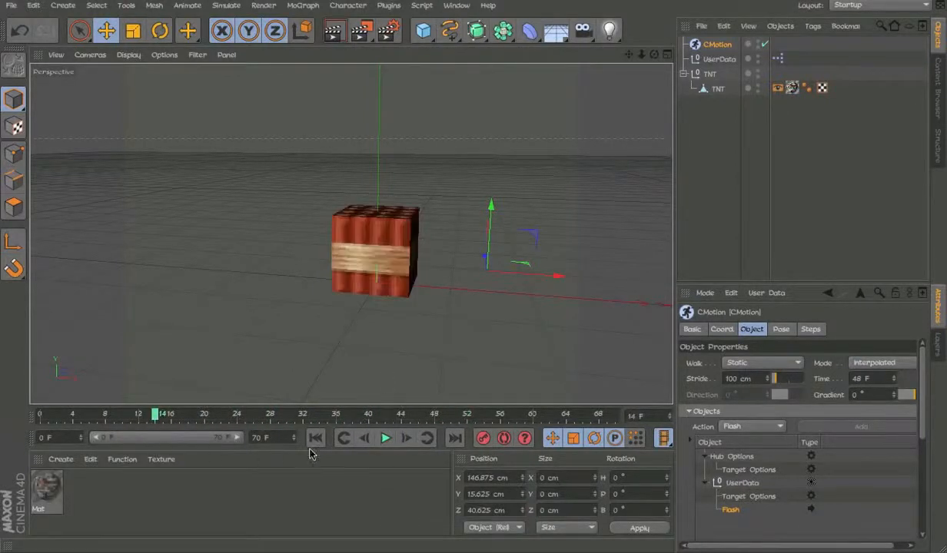
click(440, 416)
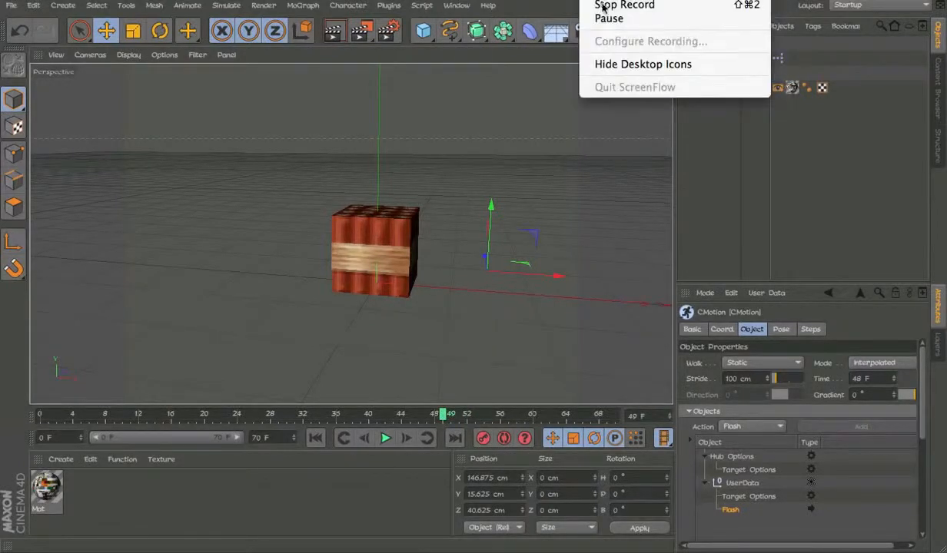
- Close the Flash curve's spline window and undo the last change
click(611, 19)
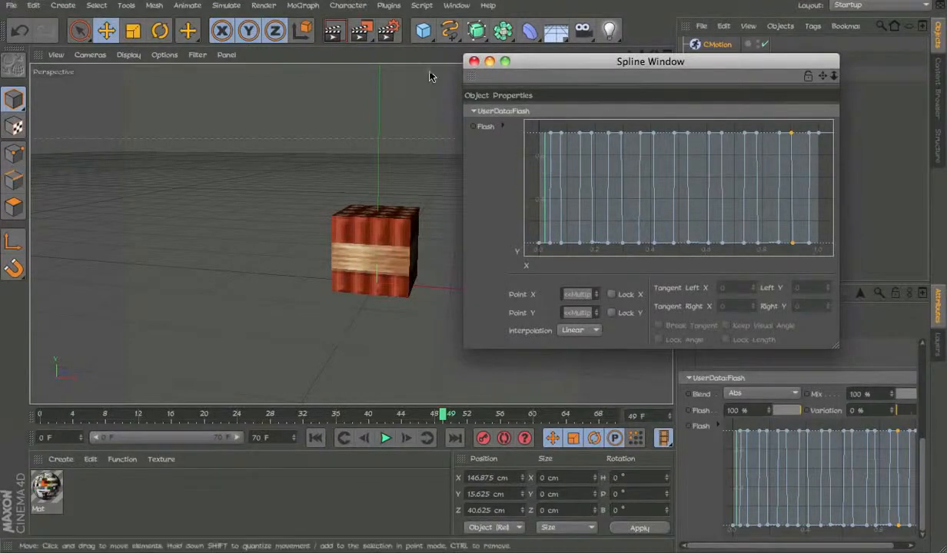
click(474, 61)
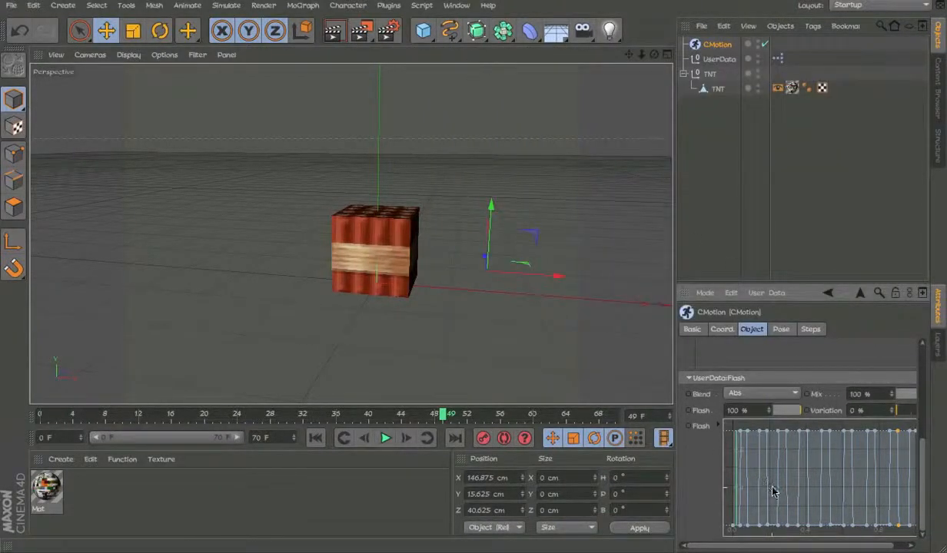
key(ctrl+z)
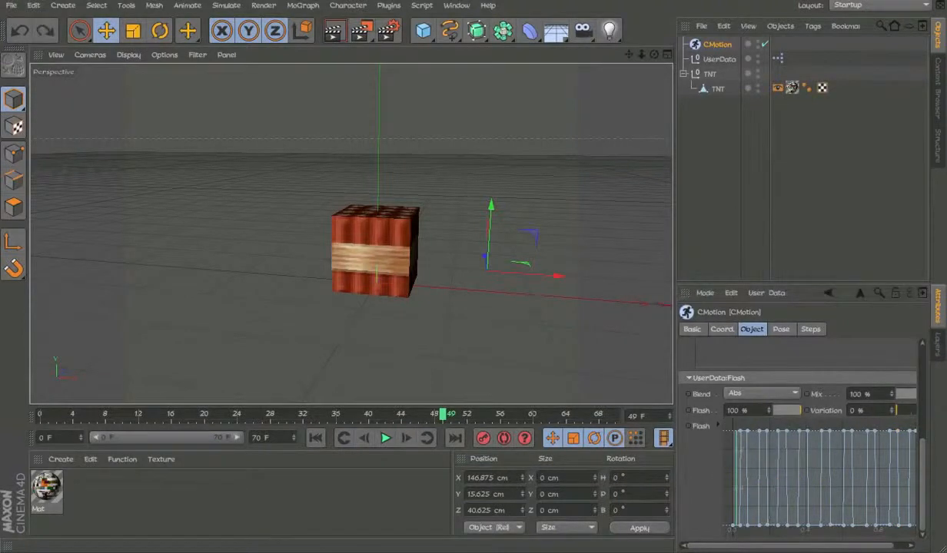
- Play the flashing from frame 0 while orbiting the TNT, stopping back at the start with a low front view
click(316, 438)
click(385, 438)
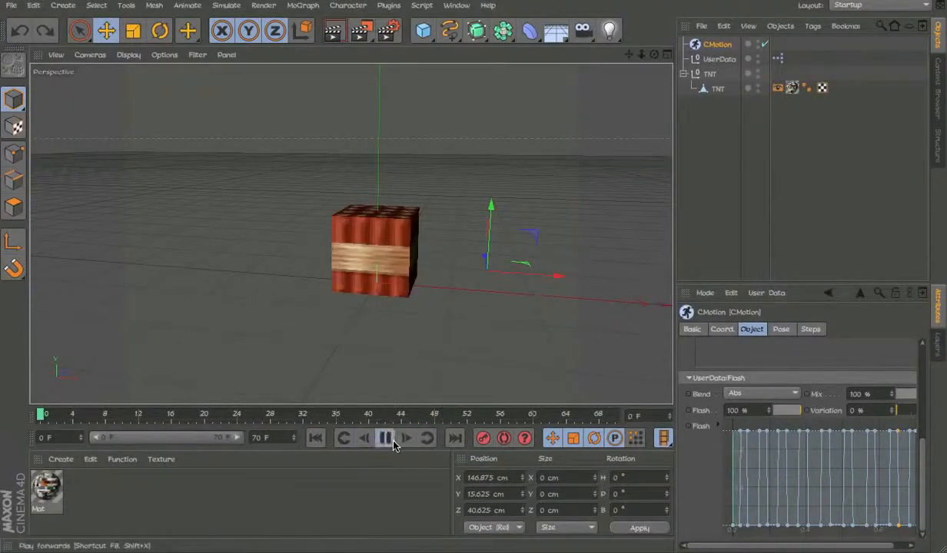
alt+drag(415, 315, 342, 374)
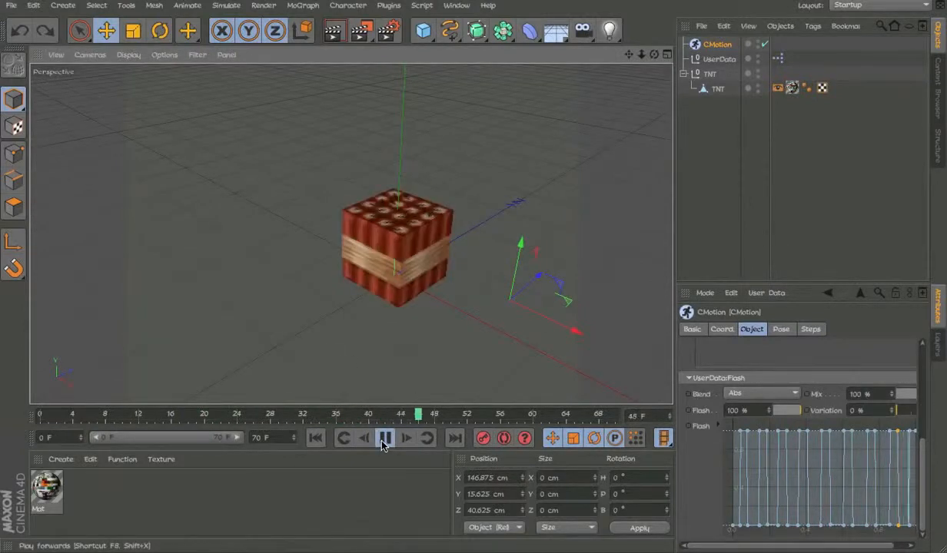
click(384, 438)
key(shift+f)
alt+drag(430, 246, 695, 153)
alt+drag(375, 259, 423, 203)
- Add a Y axis action to the UserData entry in the CMotion object
click(721, 60)
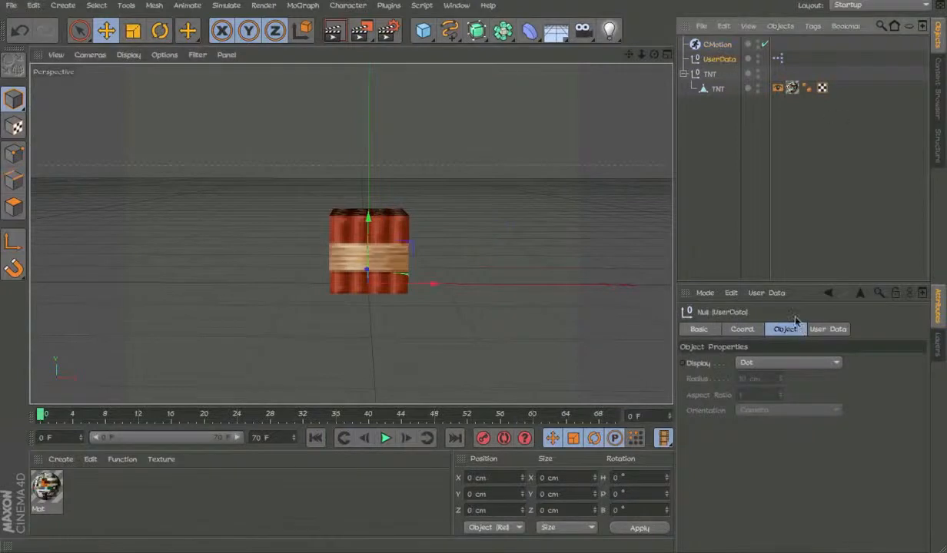
click(709, 46)
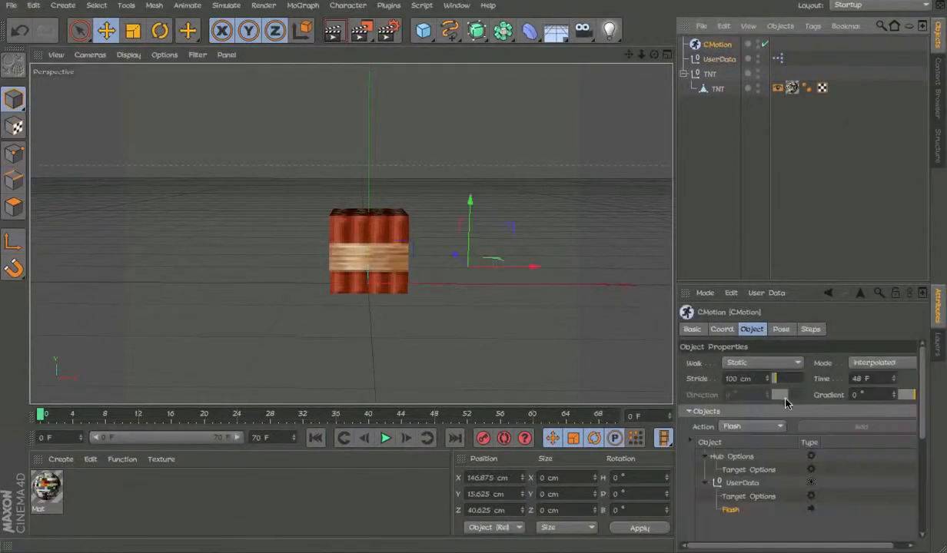
click(734, 483)
click(749, 426)
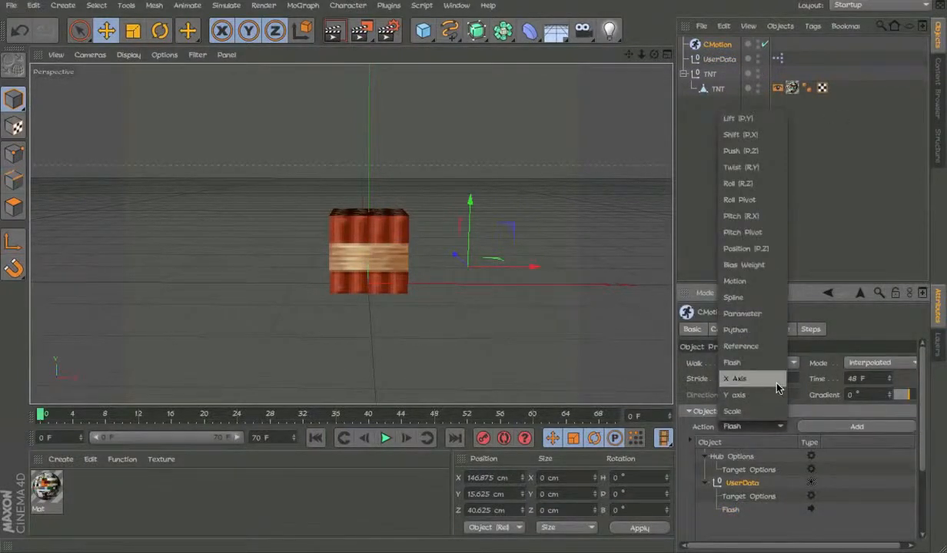
click(734, 394)
click(857, 426)
- Set the Y axis action's strength to 10, keeping its blend on Abs
scroll(914, 490, down, 1)
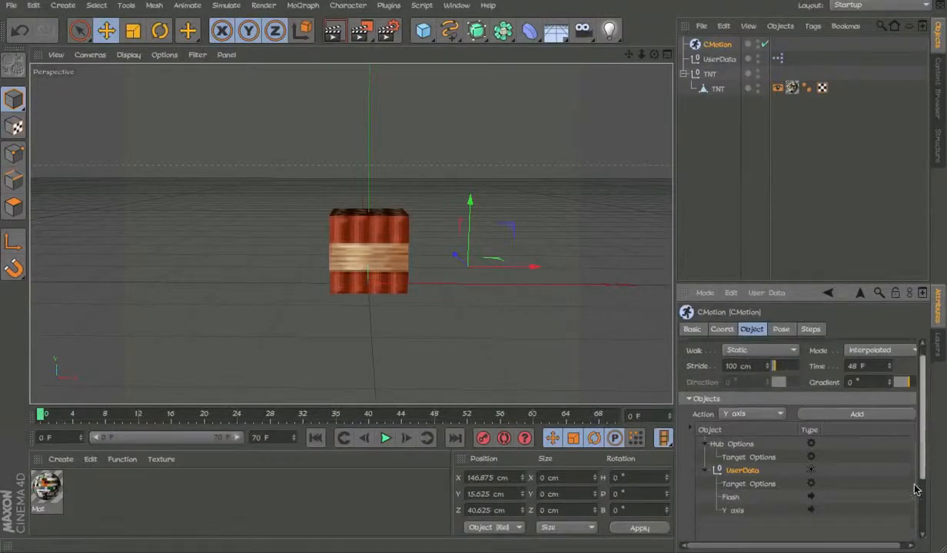
drag(914, 489, 911, 507)
click(731, 426)
drag(920, 433, 903, 498)
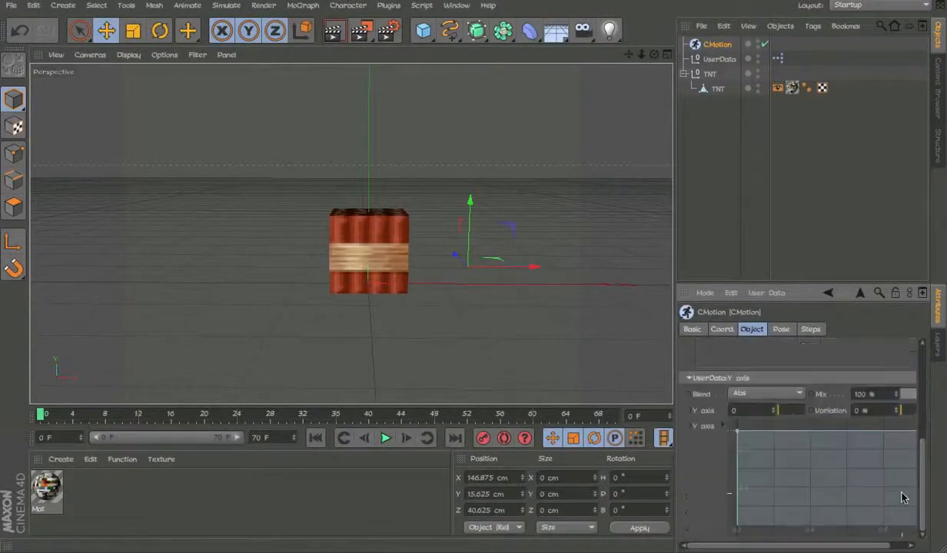
click(800, 395)
click(800, 395)
drag(781, 411, 816, 412)
- Show the Y axis curve in a separate window and form a linear full-height peak followed by a half-height peak
right_click(815, 493)
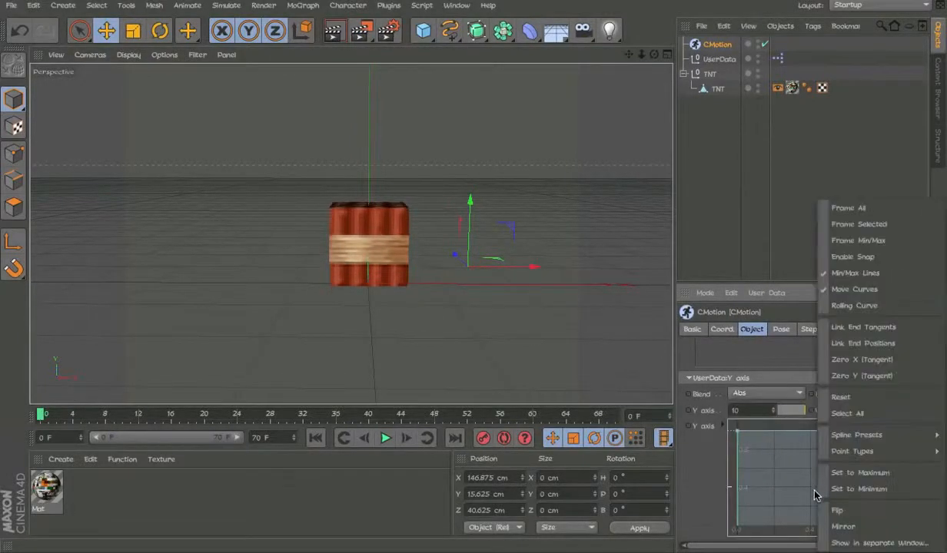
click(847, 542)
click(584, 329)
click(570, 376)
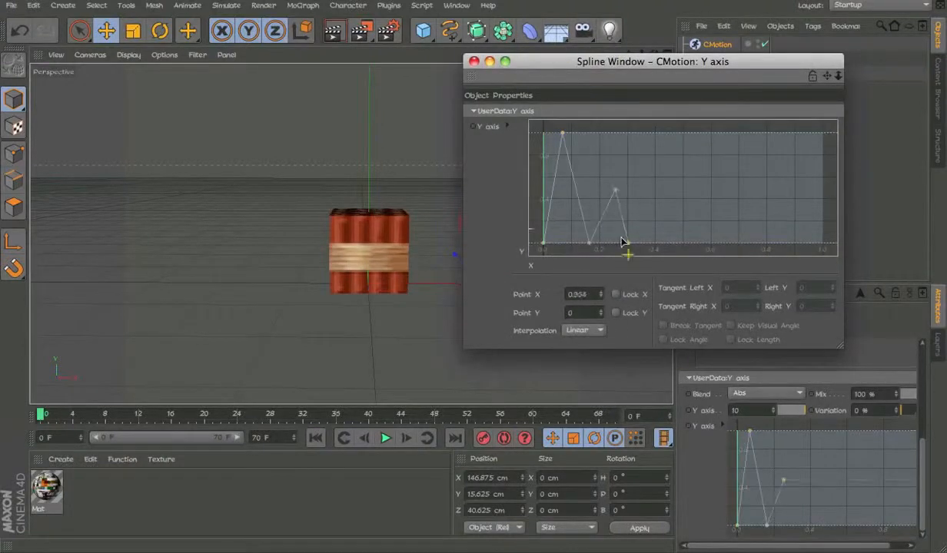
- Compress the Y axis curve's two peaks towards its start and lower the second peak
click(384, 444)
click(384, 444)
drag(562, 133, 553, 133)
drag(590, 243, 566, 254)
drag(611, 190, 576, 216)
drag(627, 243, 574, 204)
- Fine-tune the Y axis curve's last point to X 0.137 against playback and close the spline window
click(384, 438)
click(384, 438)
click(576, 216)
click(384, 438)
click(385, 438)
drag(584, 243, 582, 244)
click(385, 438)
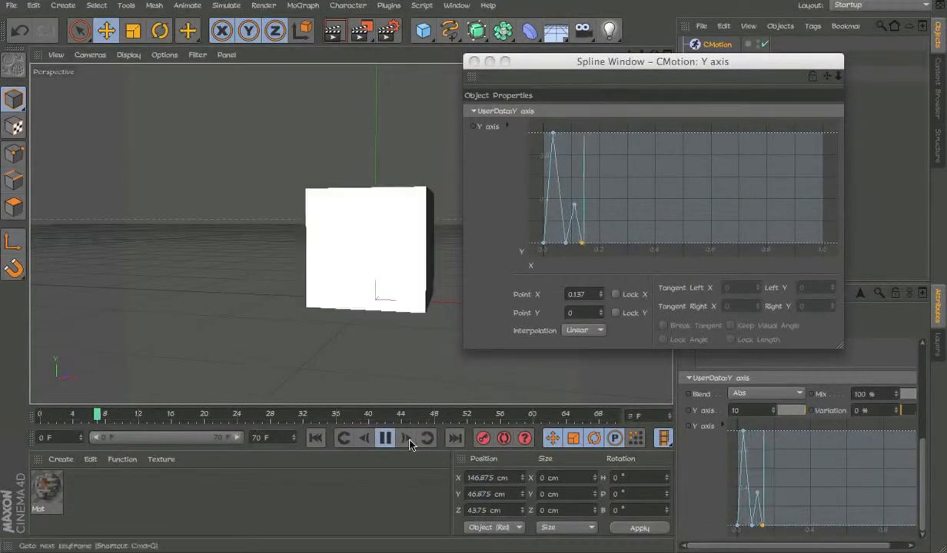
click(385, 438)
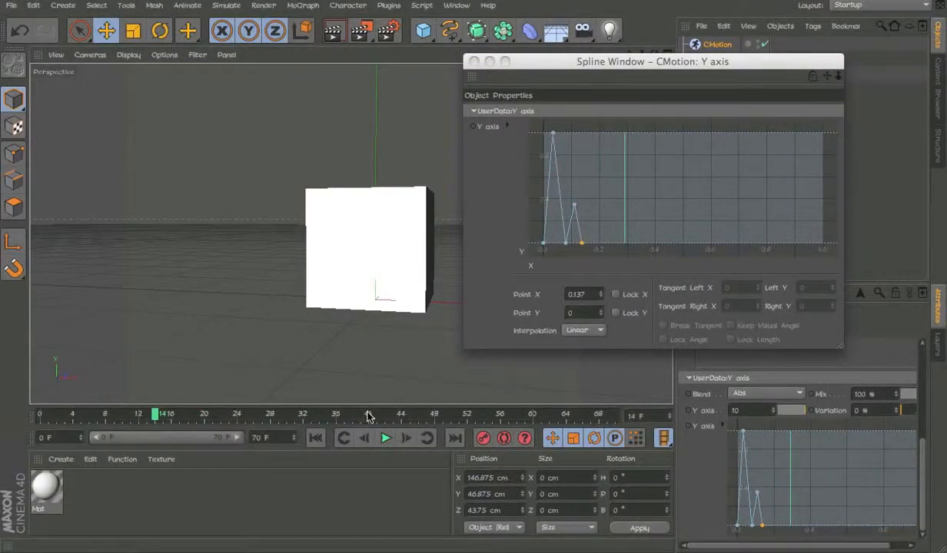
key(shift+f)
click(473, 62)
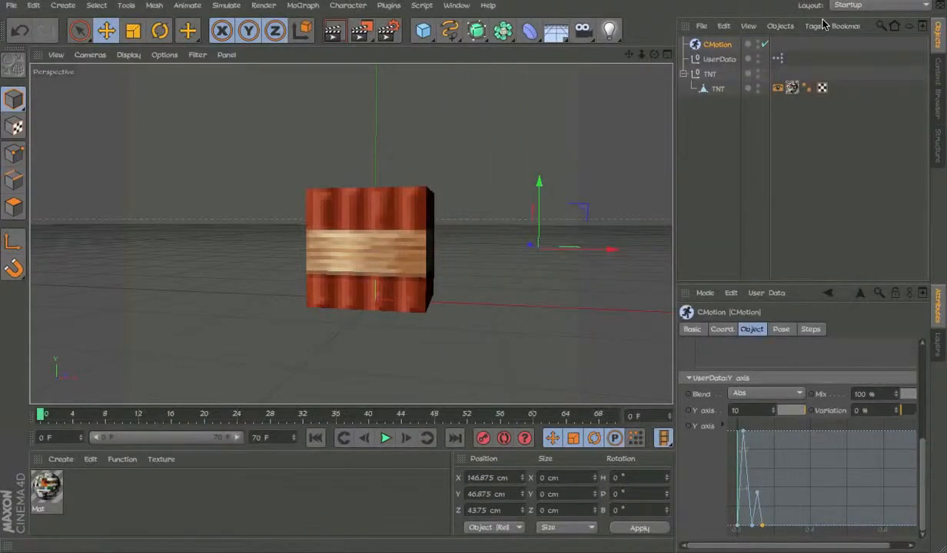
right_click(845, 485)
click(899, 500)
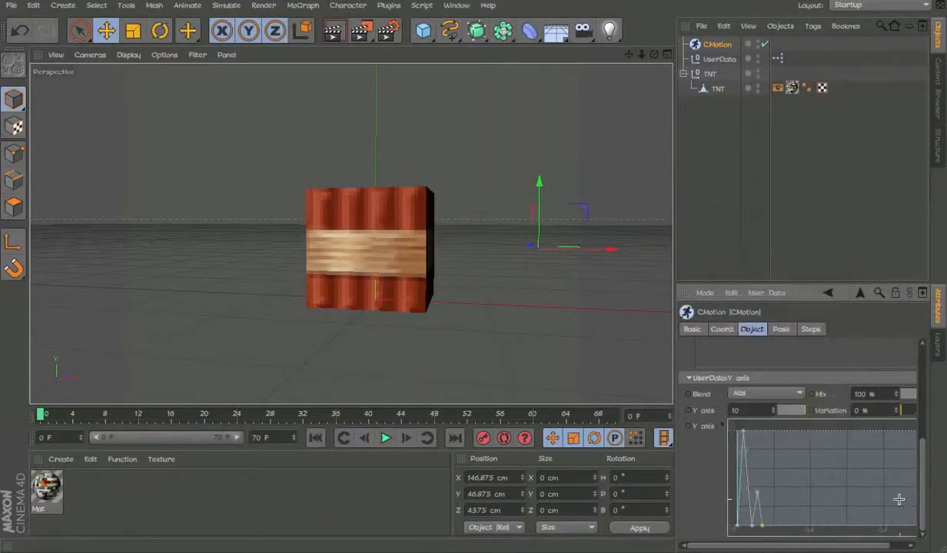
scroll(915, 459, up, 5)
scroll(914, 450, down, 4)
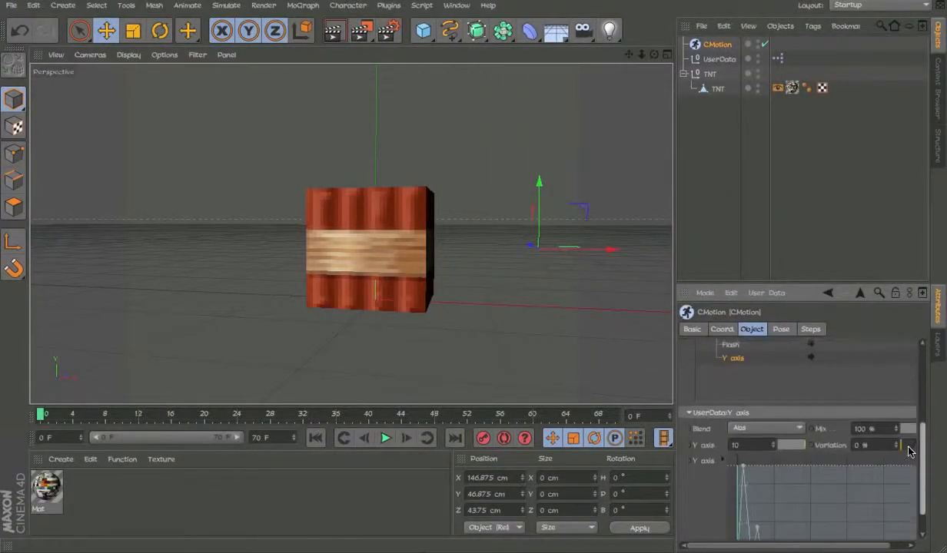
- Add an X Axis action to the UserData entry in the CMotion object and show its curve settings
scroll(886, 396, up, 4)
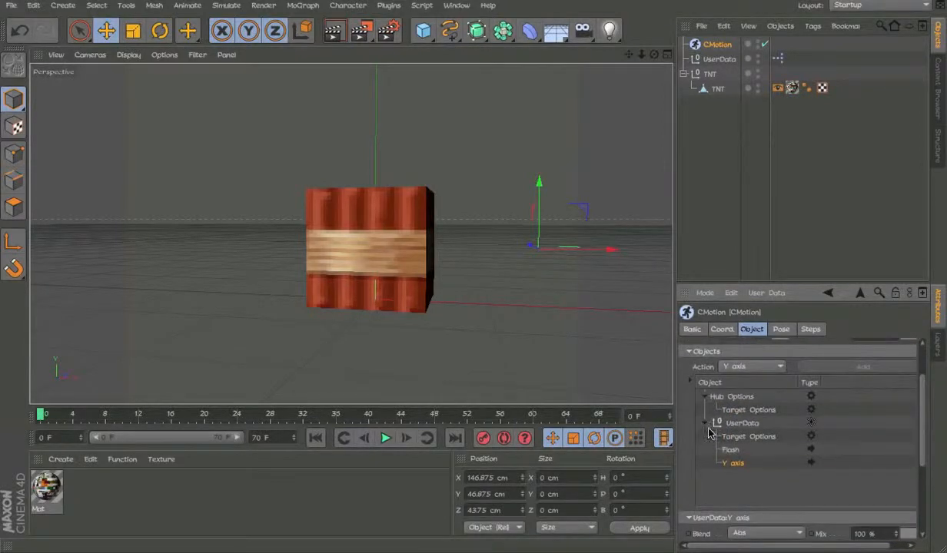
click(739, 422)
click(749, 366)
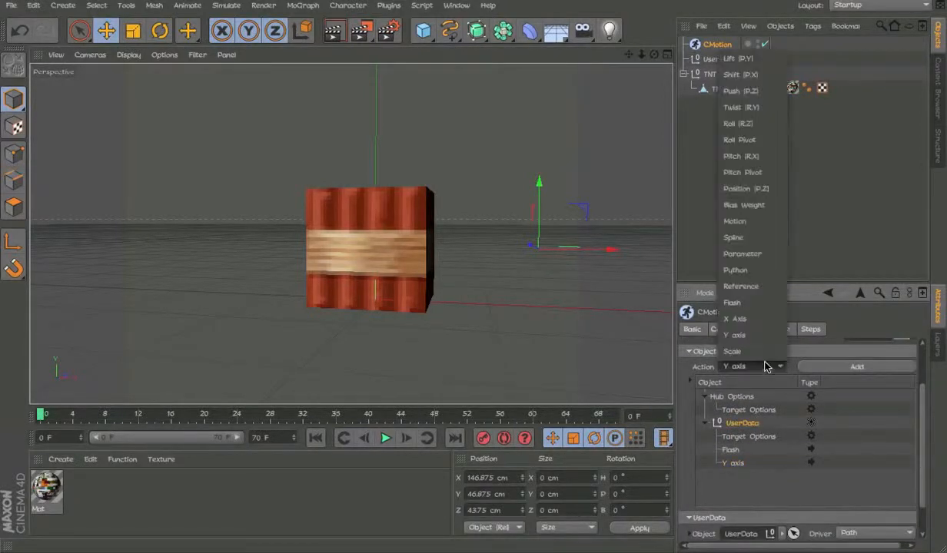
click(738, 318)
click(844, 368)
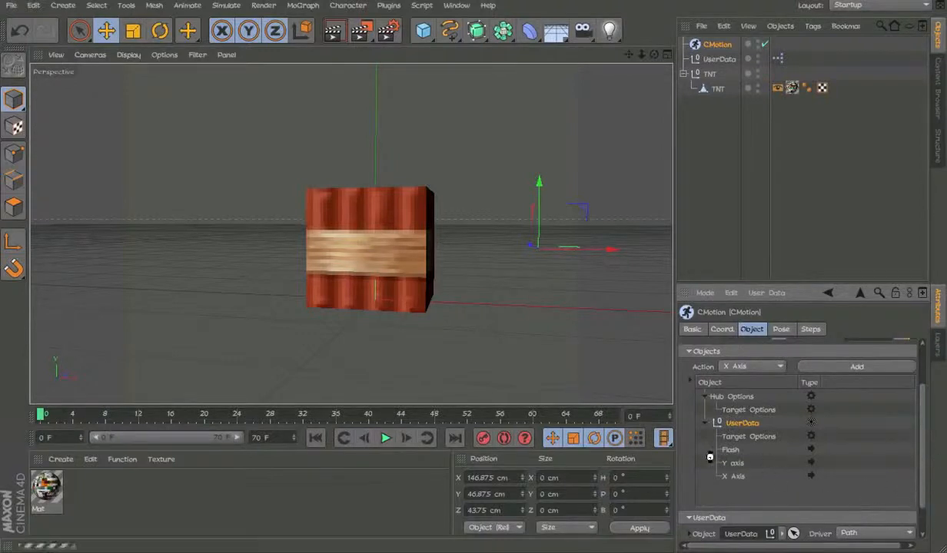
click(740, 478)
scroll(925, 455, down, 4)
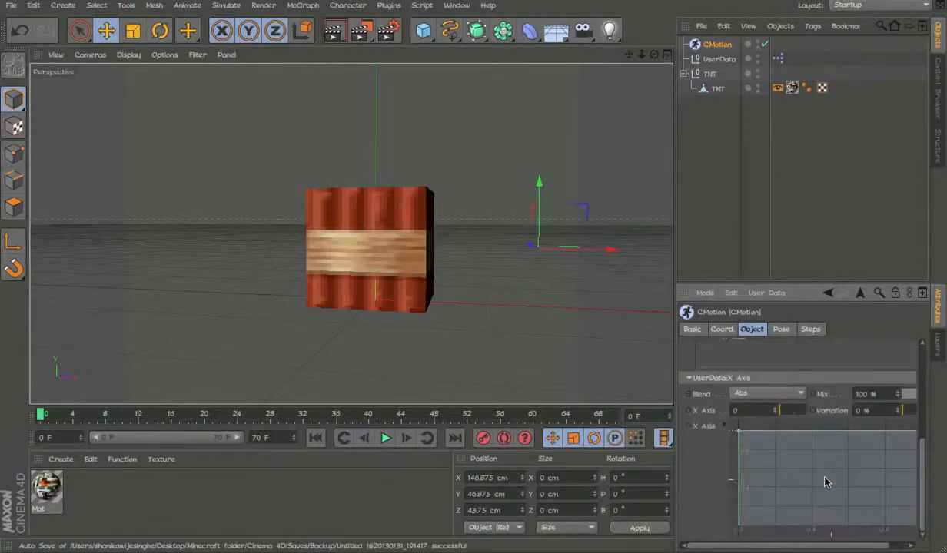
- Set the UserData X Axis action's value to 10 and show its curve in a separate window
right_click(818, 491)
click(803, 505)
text(10)
key(Return)
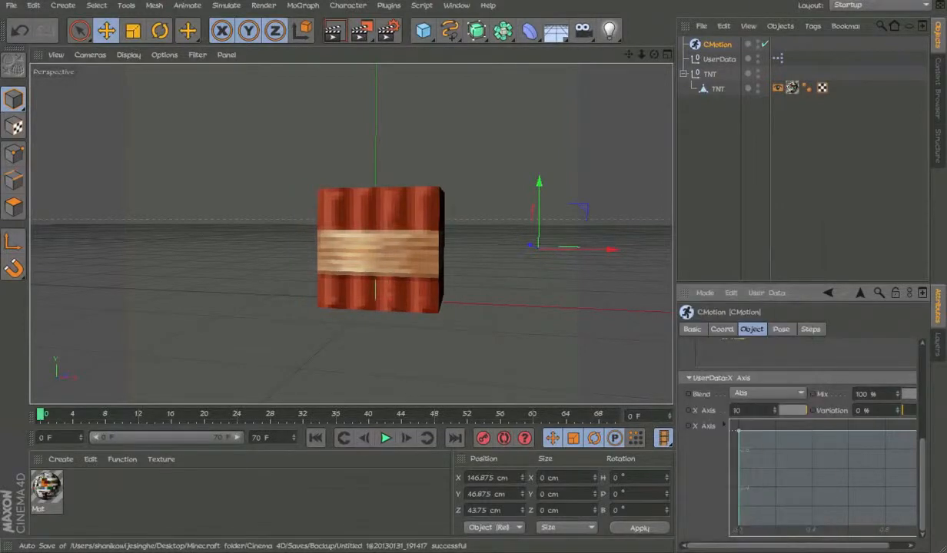
right_click(807, 516)
click(826, 543)
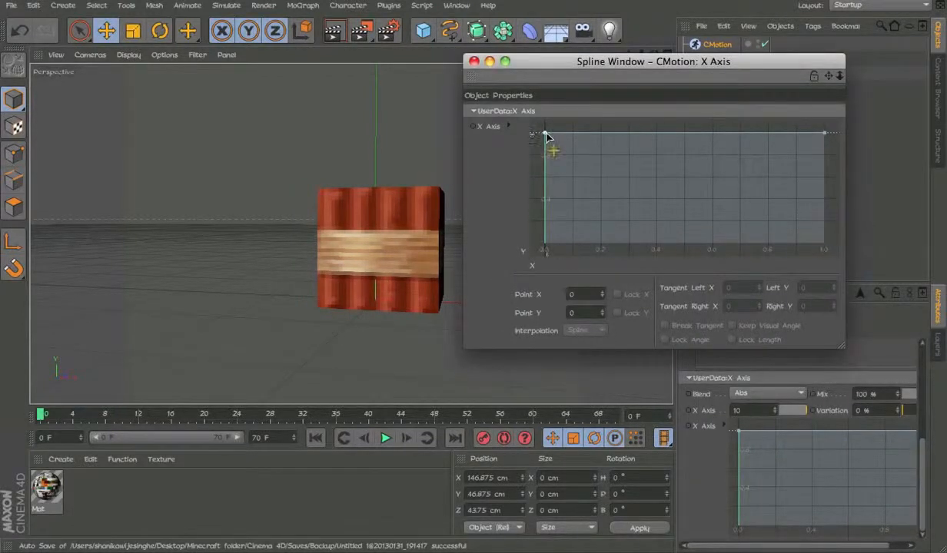
- Lower the X Axis curve's first point to zero, move its last point to about X 0.255, Y 0.355, and make it linear
drag(545, 134, 545, 245)
drag(824, 133, 616, 205)
click(586, 331)
click(584, 343)
- Move the X Axis curve's last point closer to the start and lower, check it against playback, and close the spline window
click(386, 438)
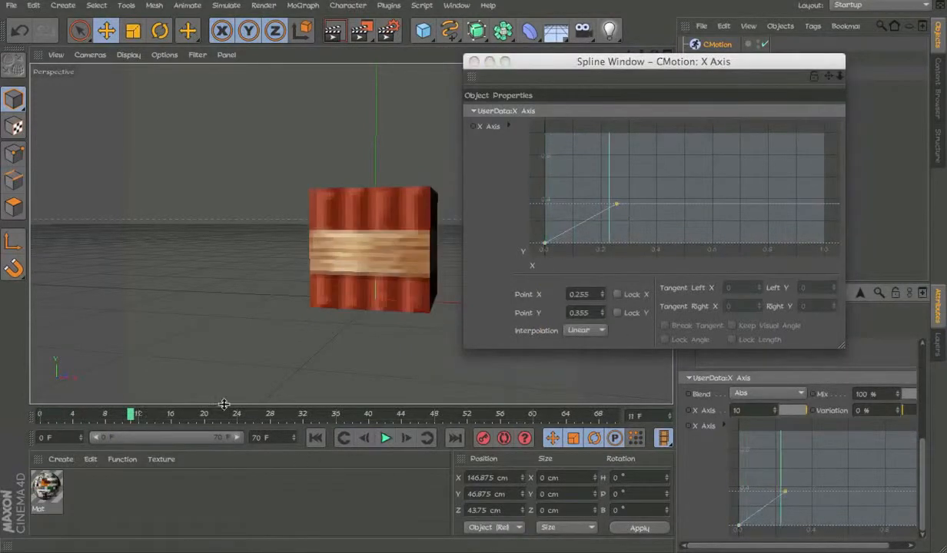
drag(130, 414, 97, 414)
drag(616, 204, 592, 221)
click(884, 192)
click(385, 438)
click(385, 437)
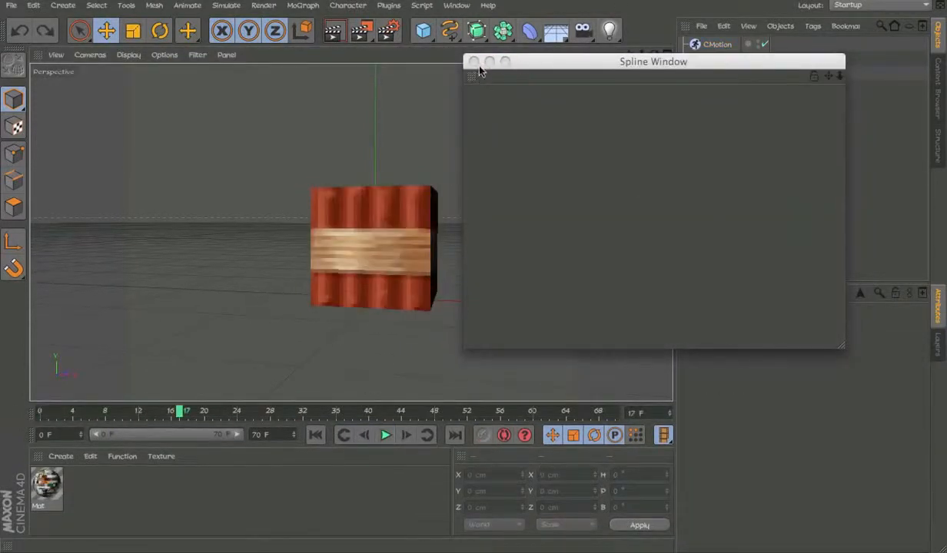
click(474, 61)
- Reopen the CMotion object's X Axis curve in a separate window, place its last point at X 0.143, Y 0.409, and close the window
drag(222, 414, 198, 415)
drag(8, 432, 6, 430)
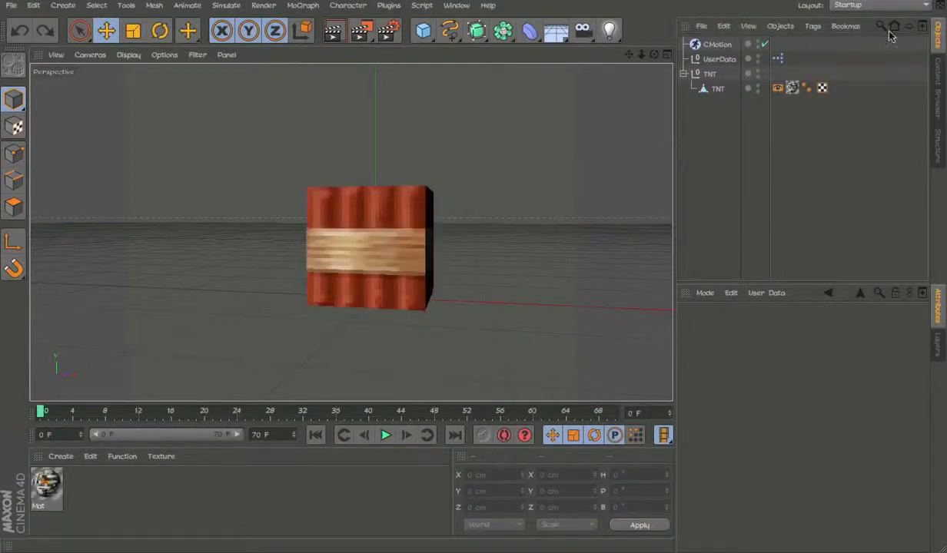
click(706, 45)
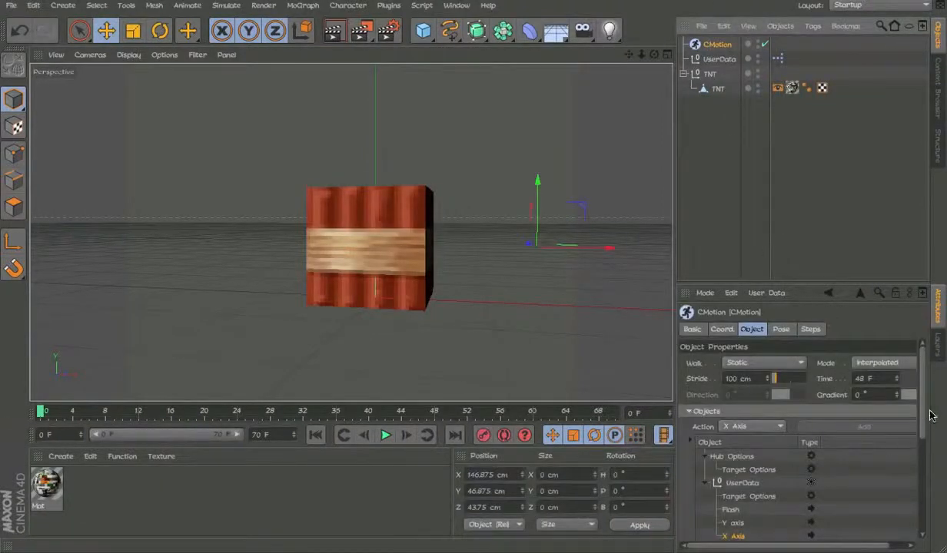
scroll(876, 446, down, 5)
right_click(833, 472)
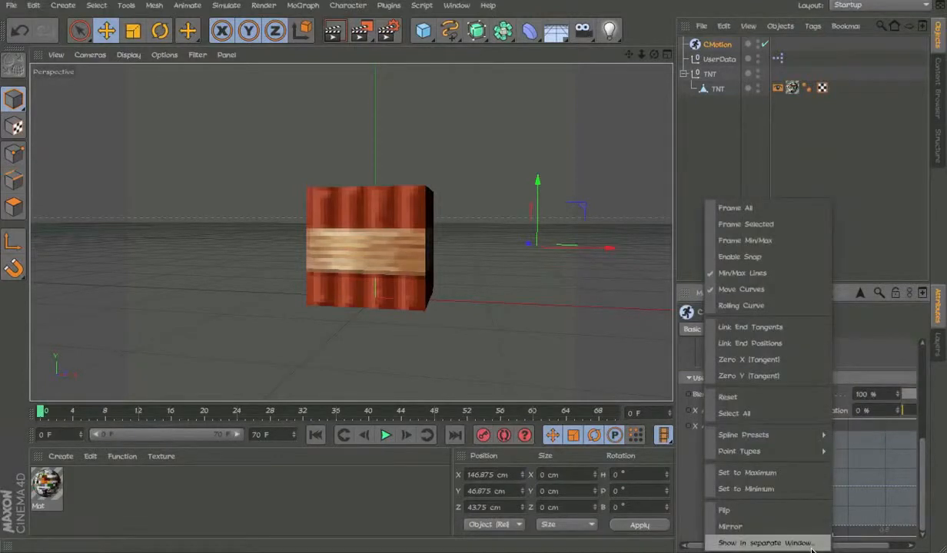
click(765, 542)
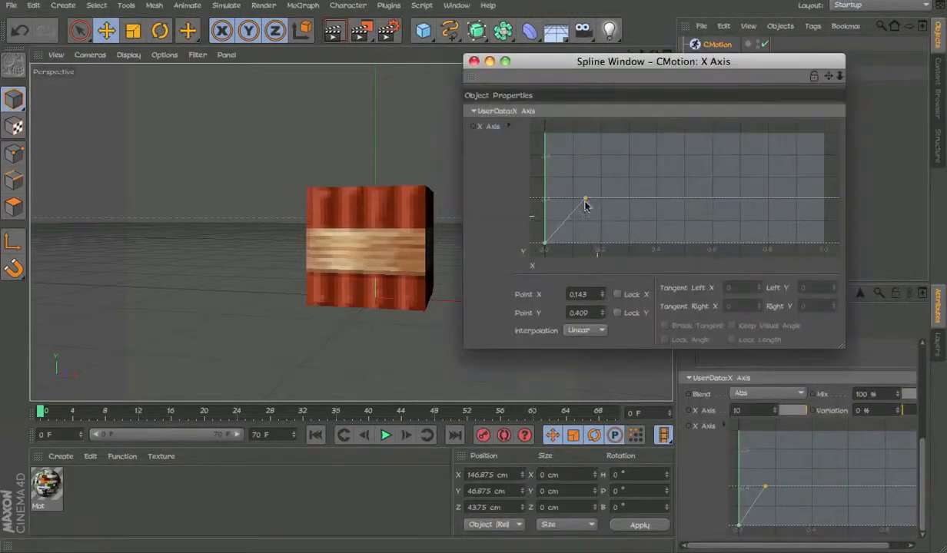
click(473, 61)
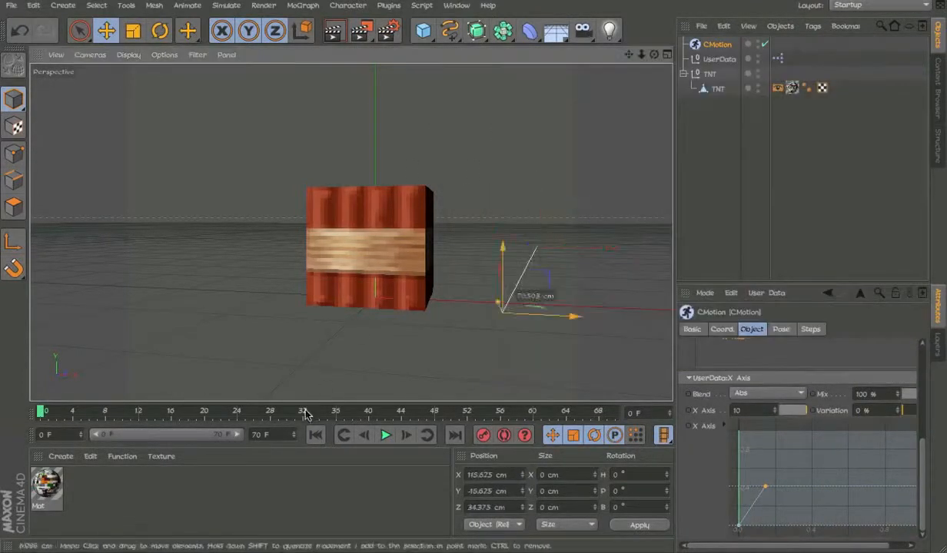
- Play back the TNT animation from a higher, wider viewing angle with nothing selected
alt+drag(392, 279, 359, 349)
click(386, 435)
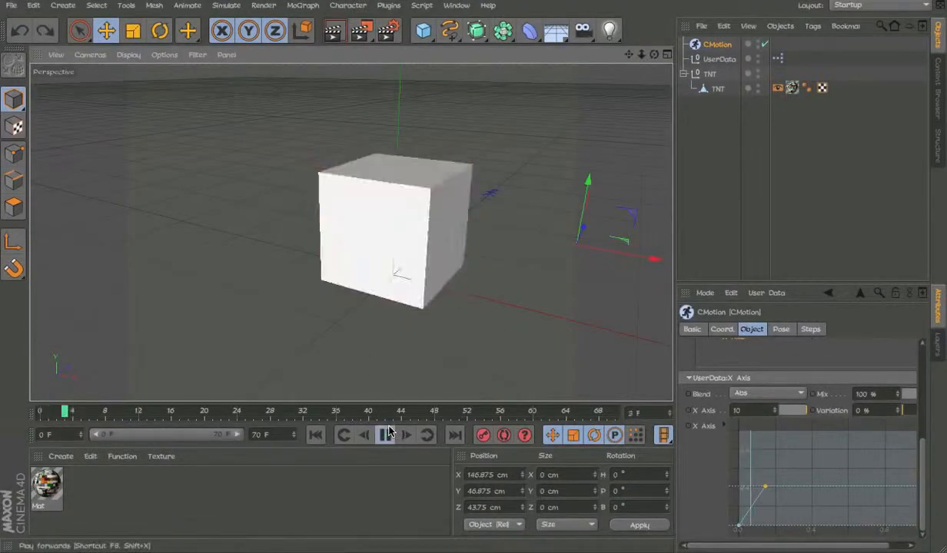
click(818, 216)
scroll(385, 299, down, 5)
alt+middle_drag(383, 298, 376, 223)
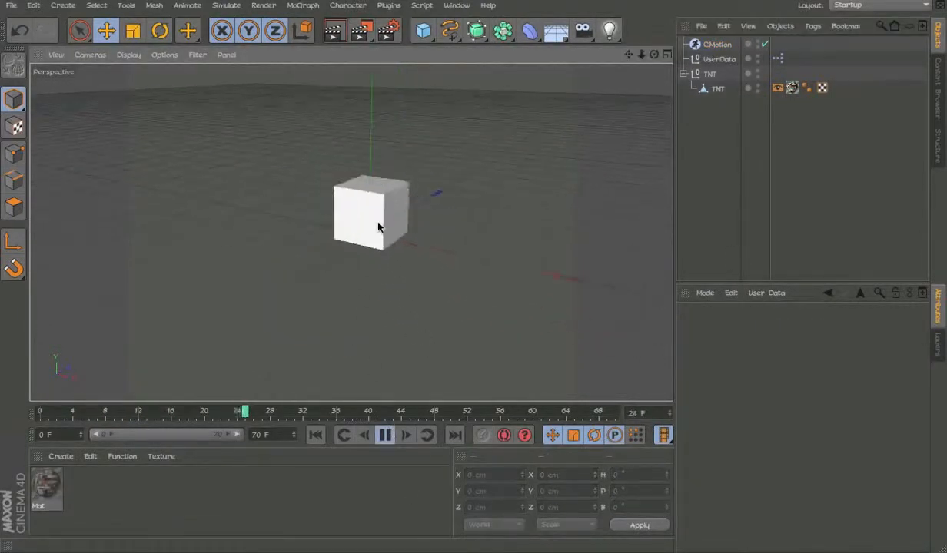
click(385, 435)
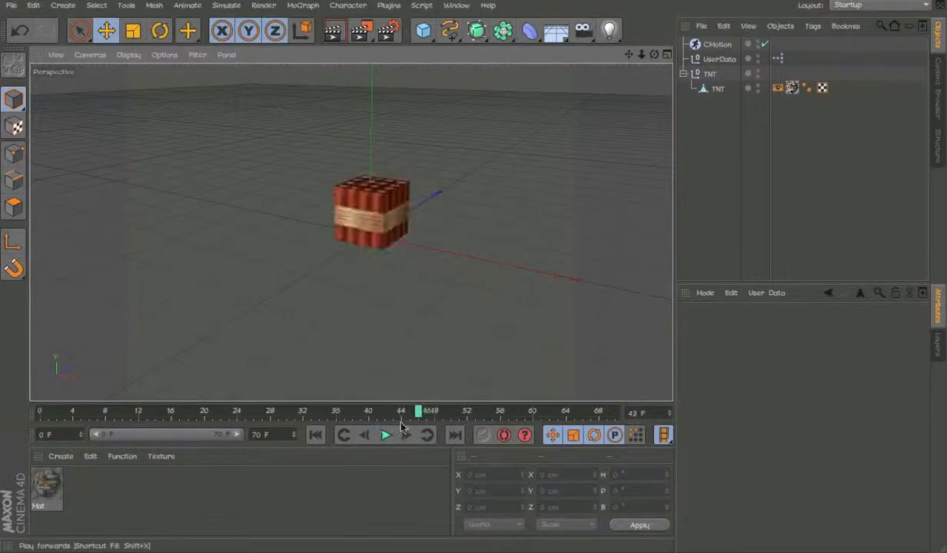
- Add a user data entry named Disappear to the UserData null, using a Float Slider interface, Real unit and step 1
click(717, 44)
click(726, 60)
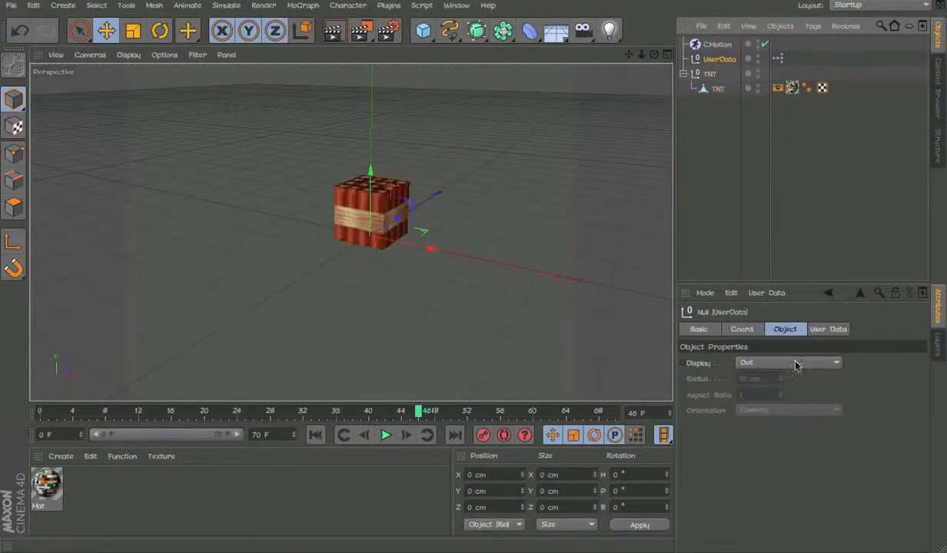
click(756, 293)
click(776, 327)
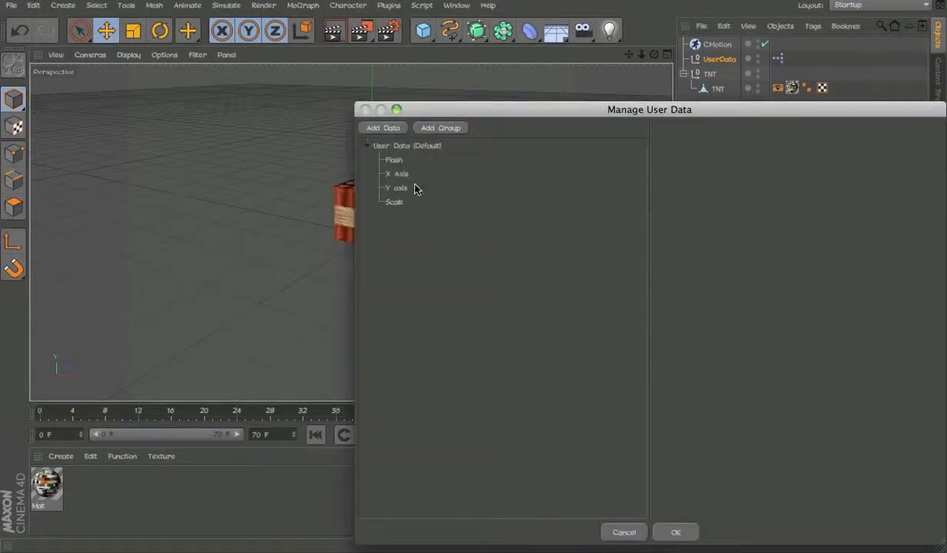
click(398, 129)
click(764, 241)
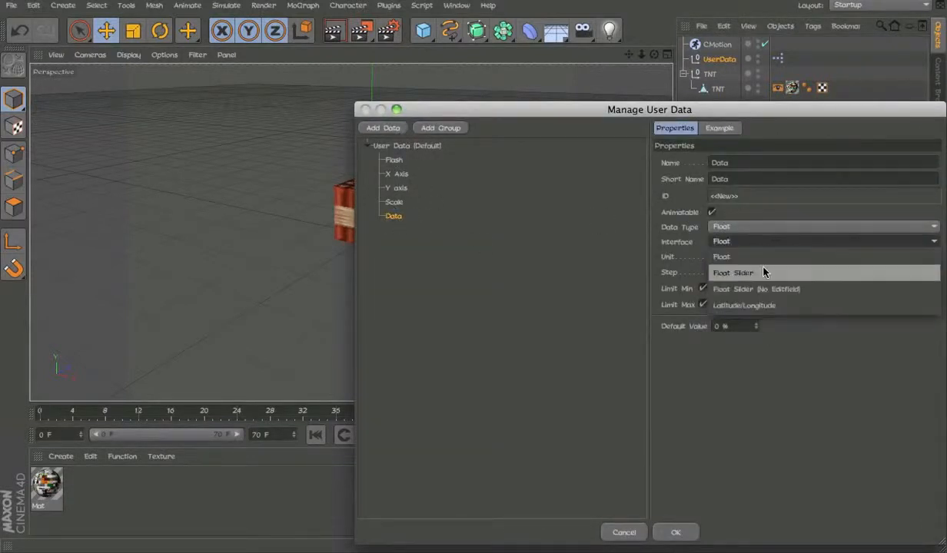
click(765, 272)
click(726, 256)
click(751, 270)
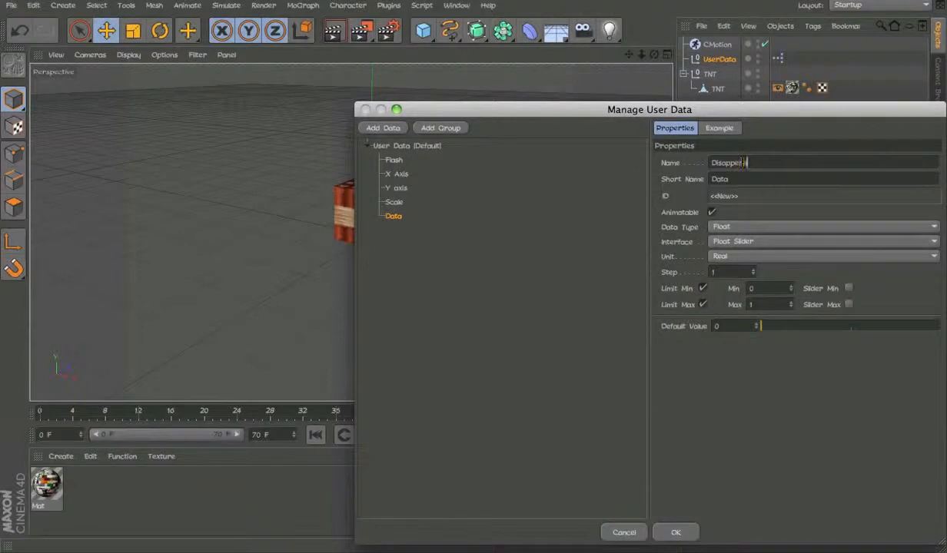
click(673, 531)
- Add a Disappear output port to the UserData node in its XPresso graph and enlarge the node to fit
double_click(779, 60)
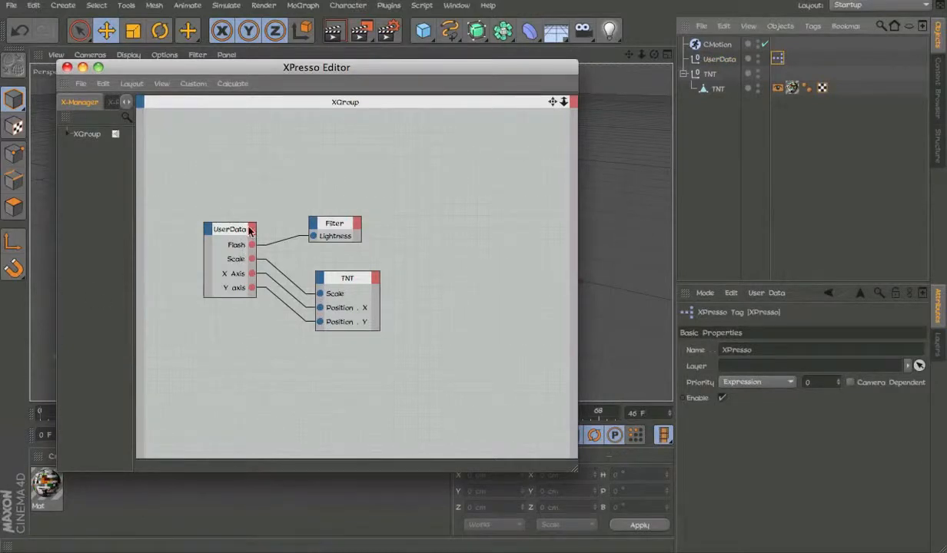
click(251, 228)
mouse_move(287, 463)
click(372, 462)
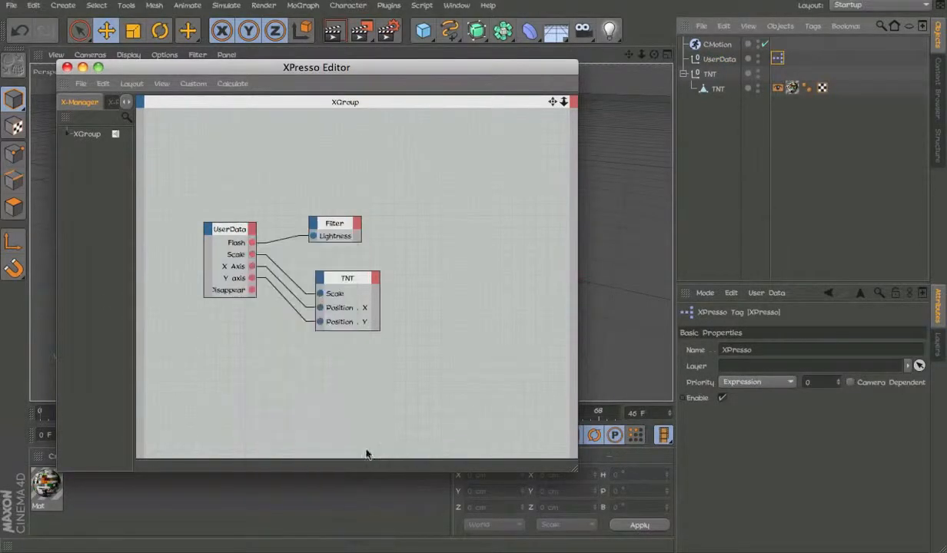
click(445, 197)
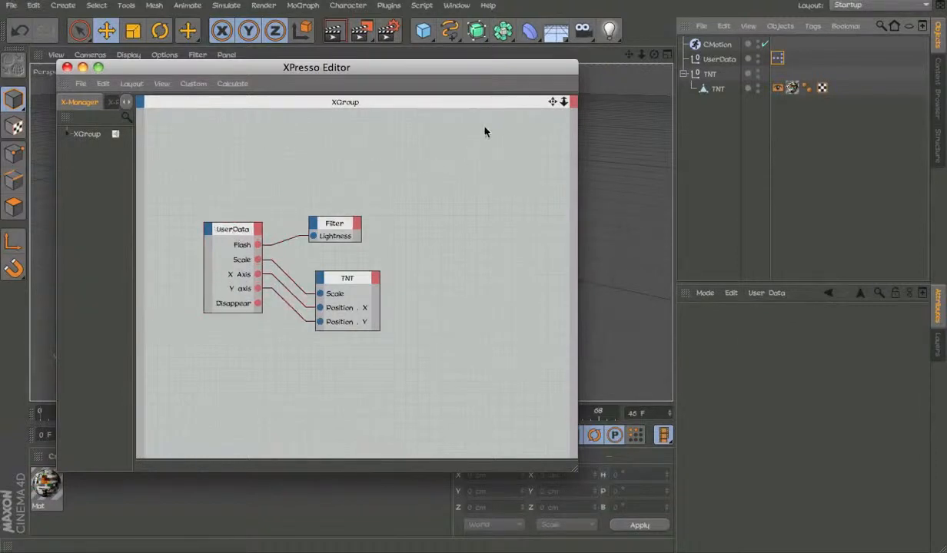
click(708, 74)
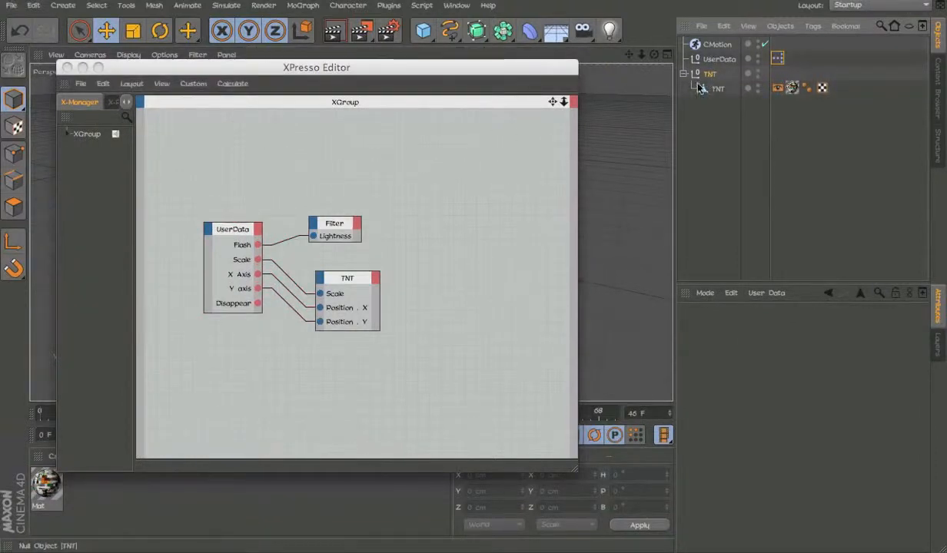
drag(279, 377, 300, 358)
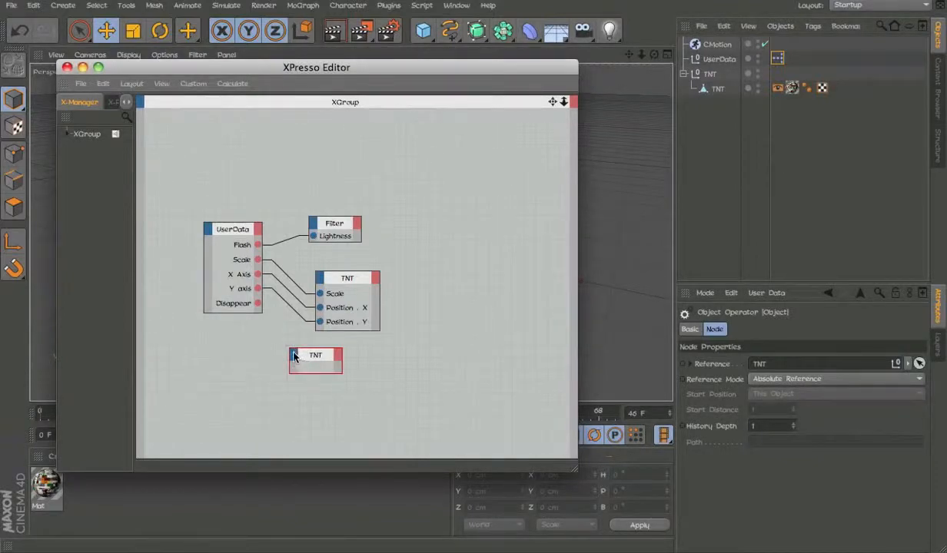
key(Delete)
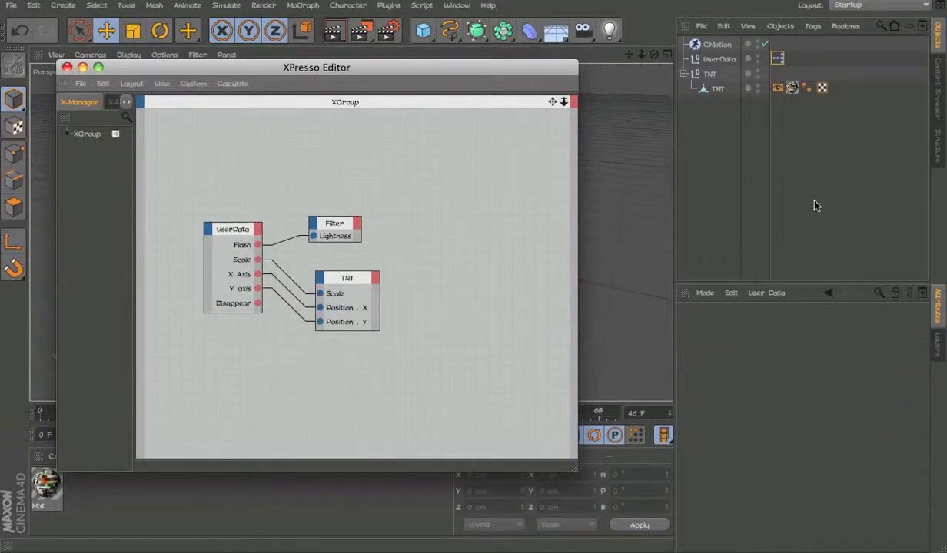
- Add the TNT null as a node in XGroup and look through its available input ports
click(707, 75)
click(705, 85)
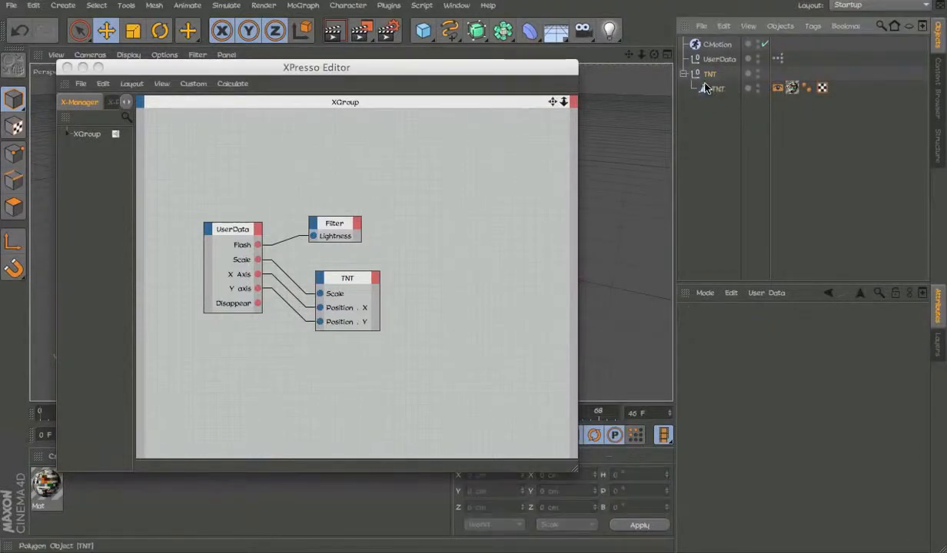
click(712, 89)
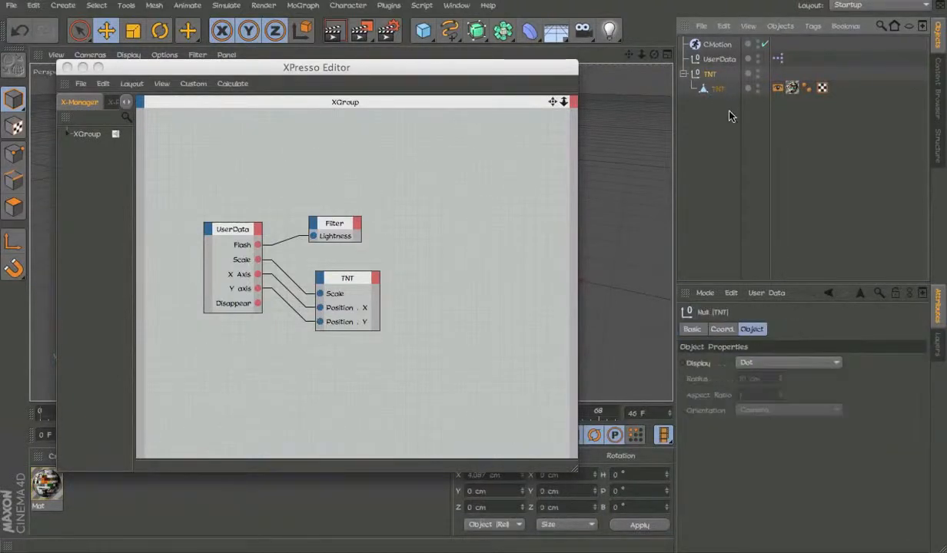
click(717, 89)
click(709, 75)
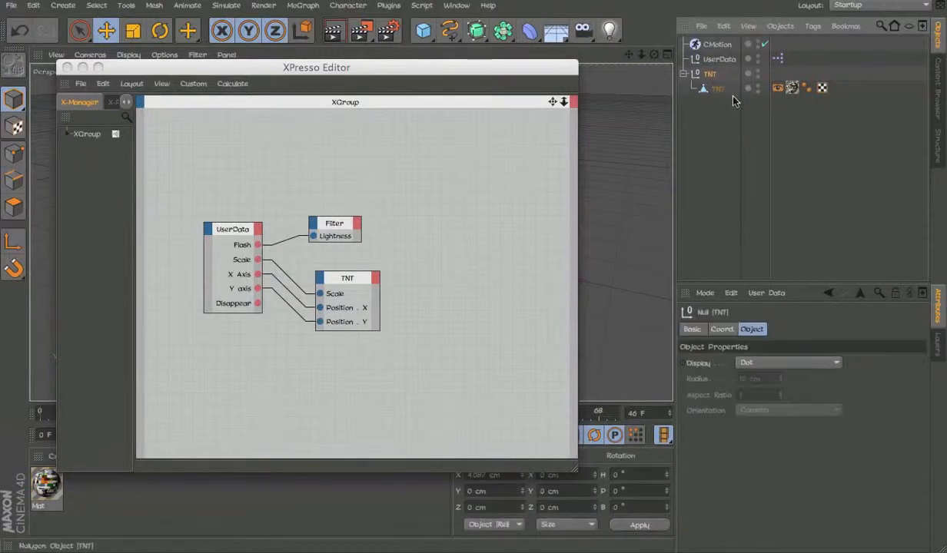
drag(289, 343, 286, 338)
click(308, 329)
mouse_move(307, 436)
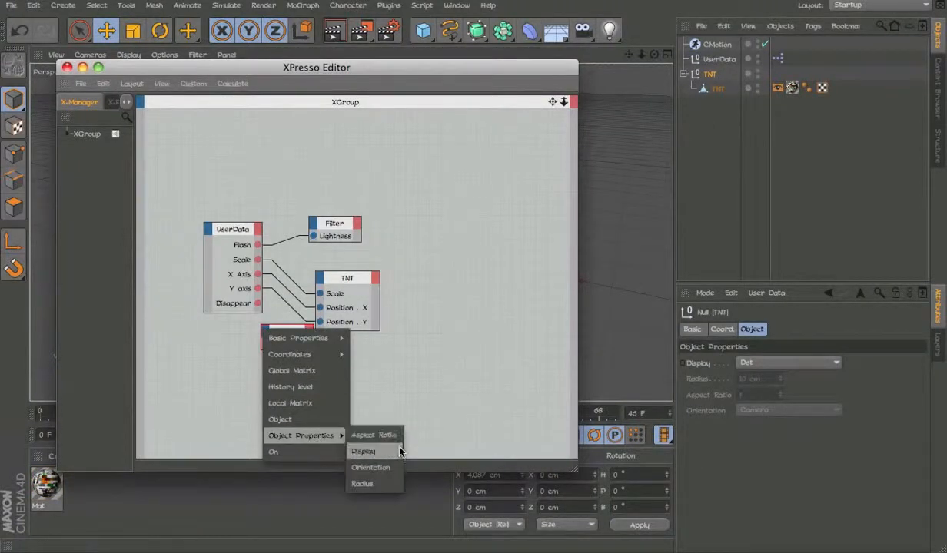
click(420, 339)
drag(365, 362, 286, 328)
key(Delete)
drag(718, 89, 366, 341)
key(super+z)
key(super+z)
key(super+z)
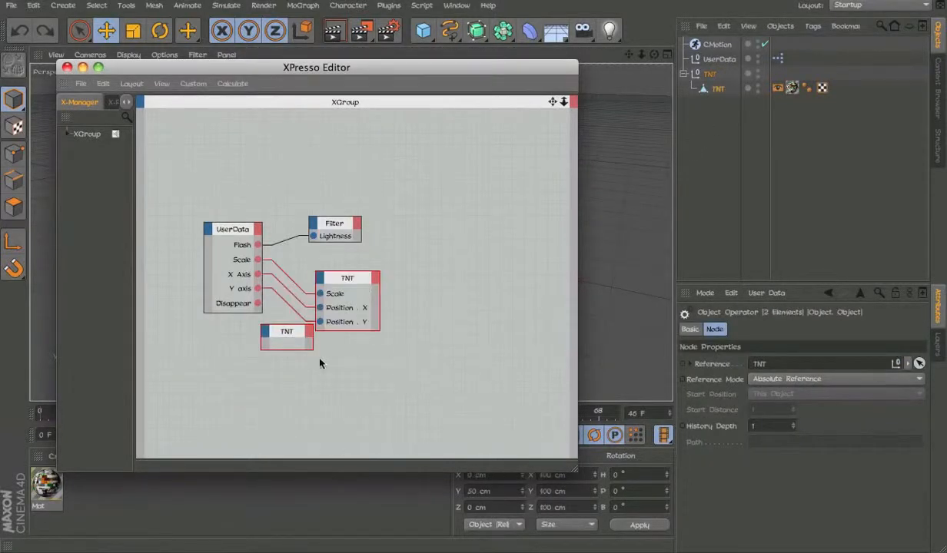
click(284, 343)
key(Delete)
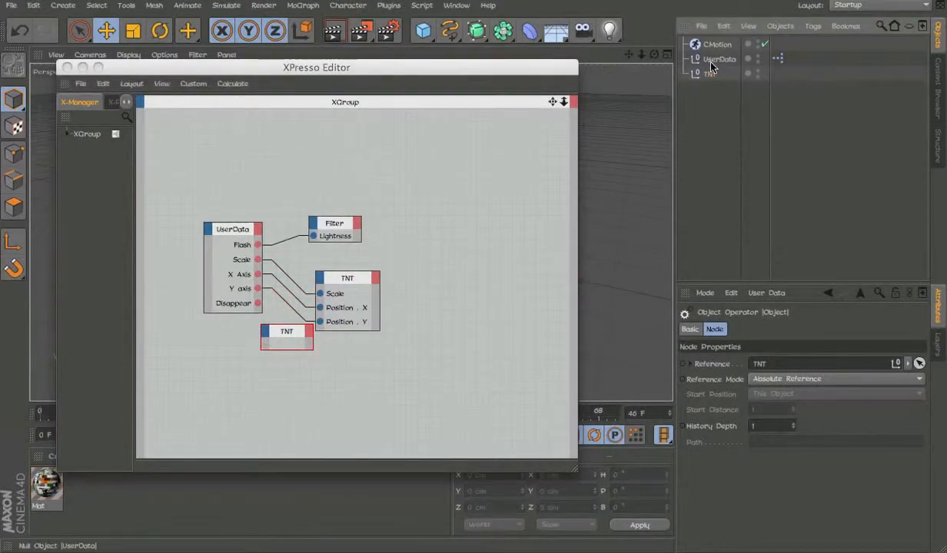
key(super+z)
- Add the TNT polygon object as a node in XGroup and delete the spare TNT null node without ports
click(712, 78)
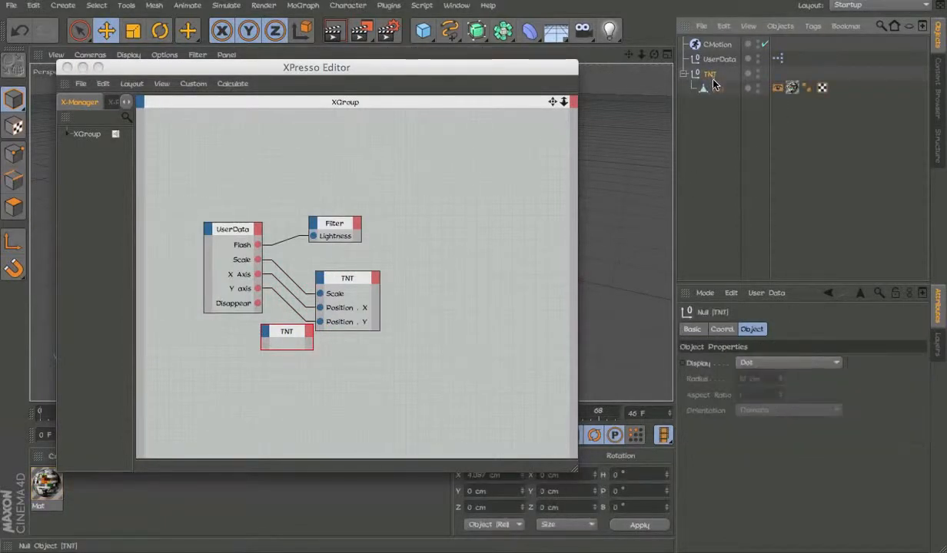
drag(542, 226, 322, 392)
click(282, 335)
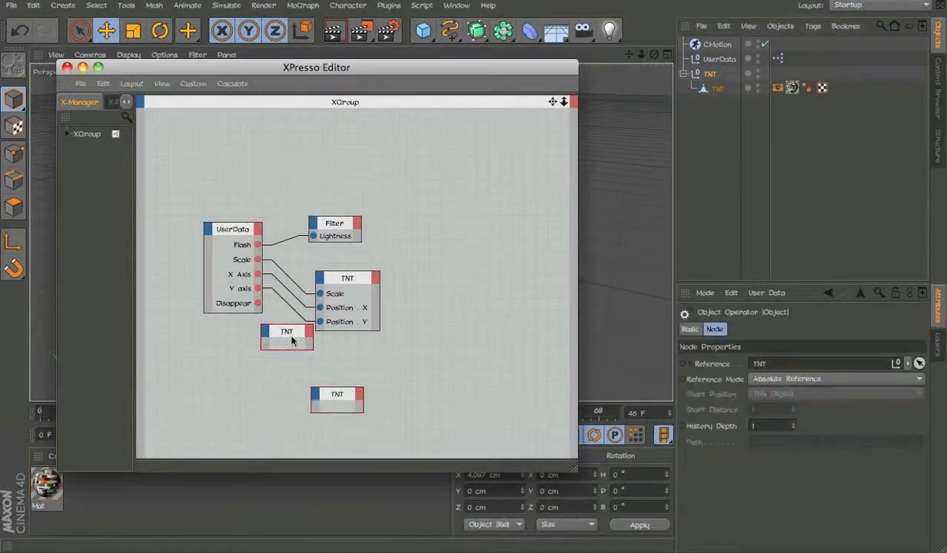
key(Delete)
- Add Visible in Editor and Visible in Renderer input ports to the TNT polygon object's node
click(331, 401)
right_click(315, 398)
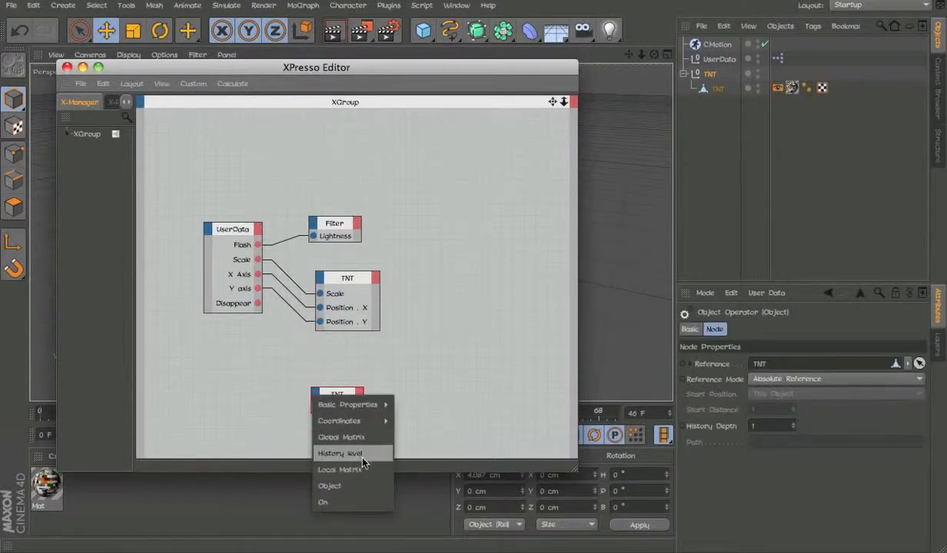
mouse_move(348, 405)
click(430, 468)
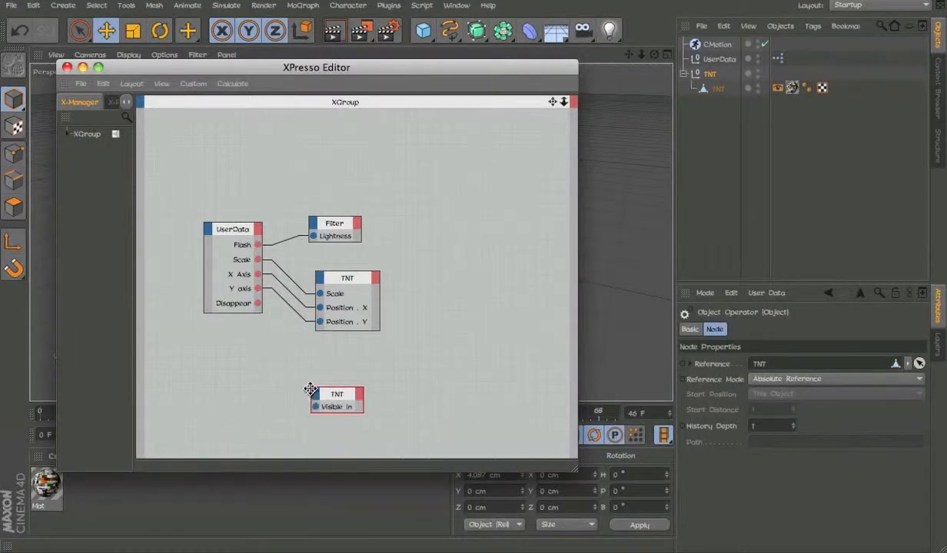
right_click(321, 397)
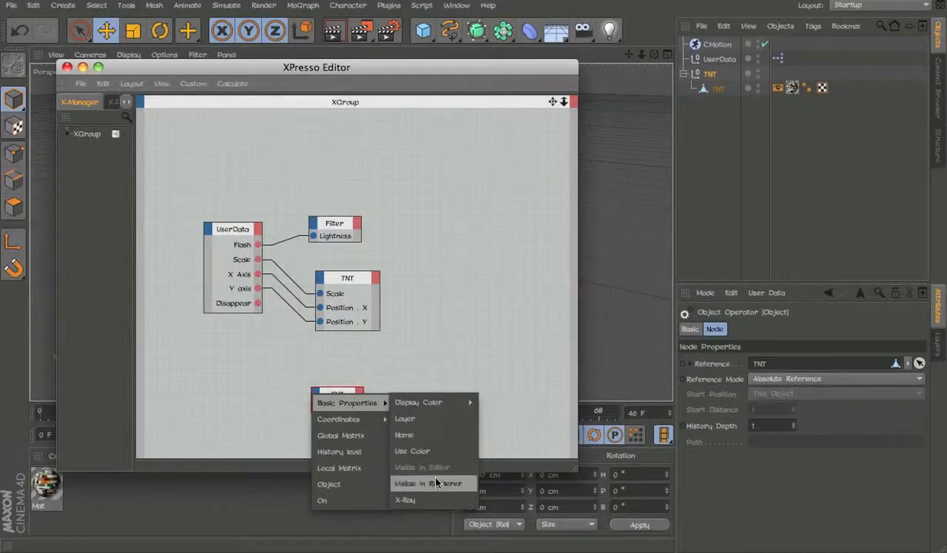
click(420, 463)
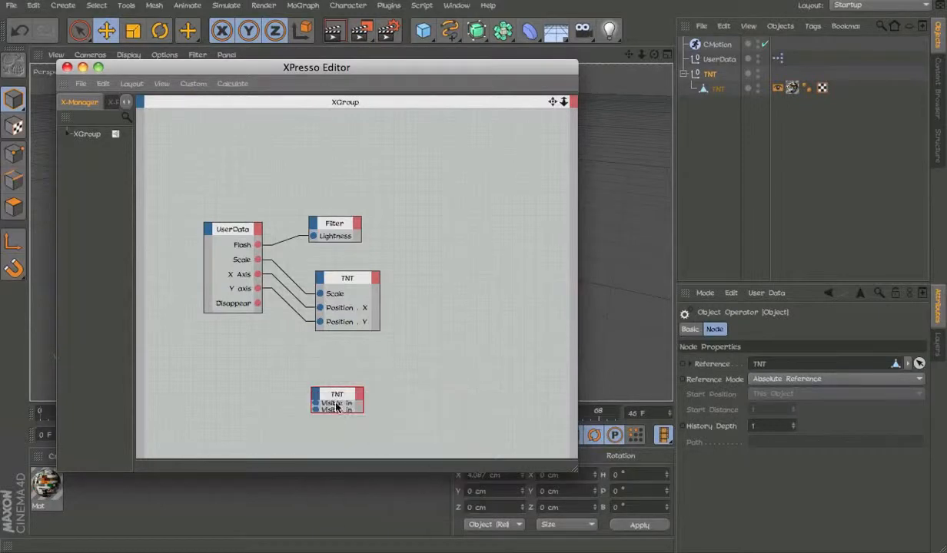
right_click(300, 358)
mouse_move(332, 363)
mouse_move(411, 364)
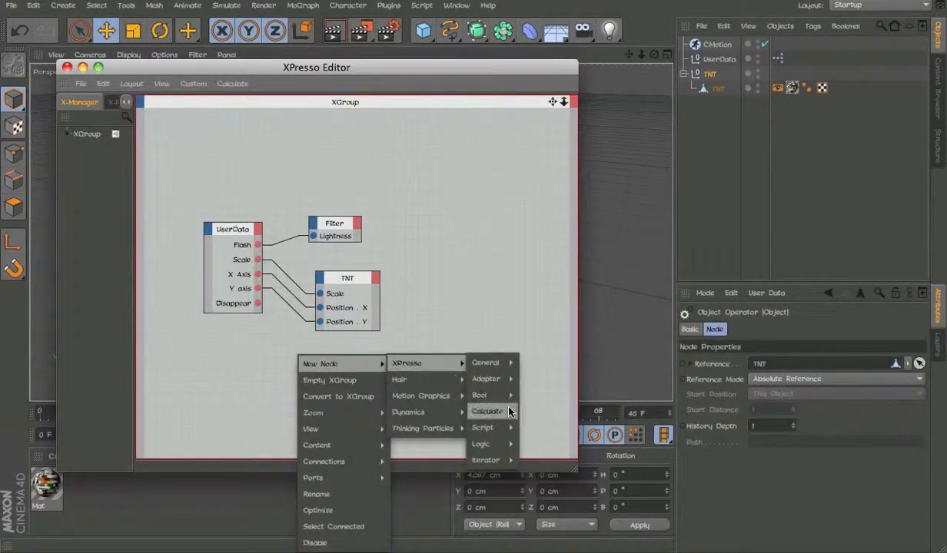
mouse_move(486, 394)
mouse_move(490, 411)
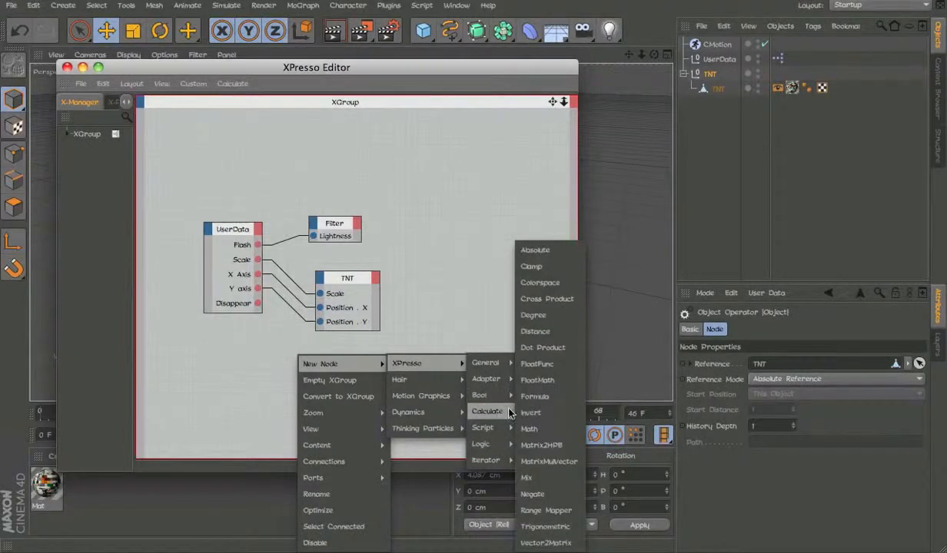
click(529, 265)
key(Delete)
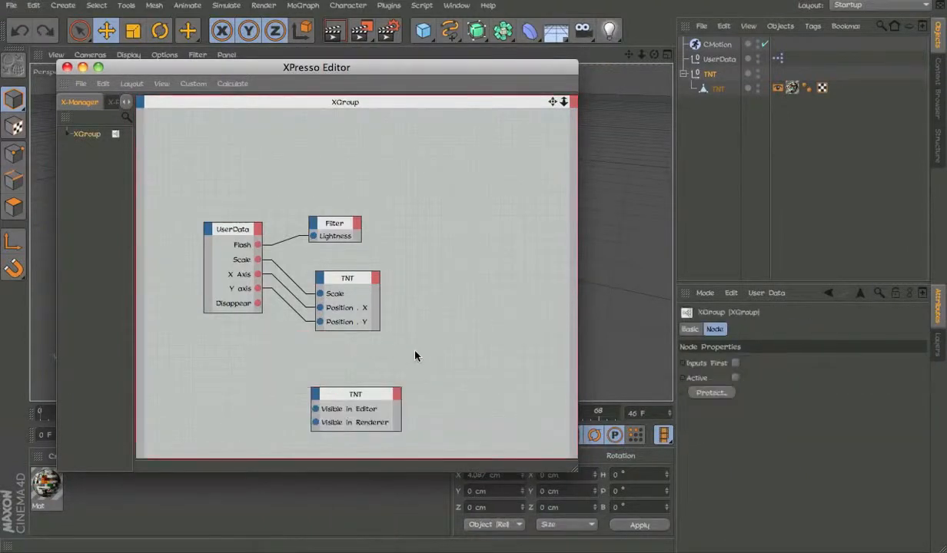
- Add an Absolute node to XGroup, feed its input from UserData's Disappear port, and set its data type to Integer
right_click(417, 355)
mouse_move(461, 361)
mouse_move(542, 361)
mouse_move(603, 407)
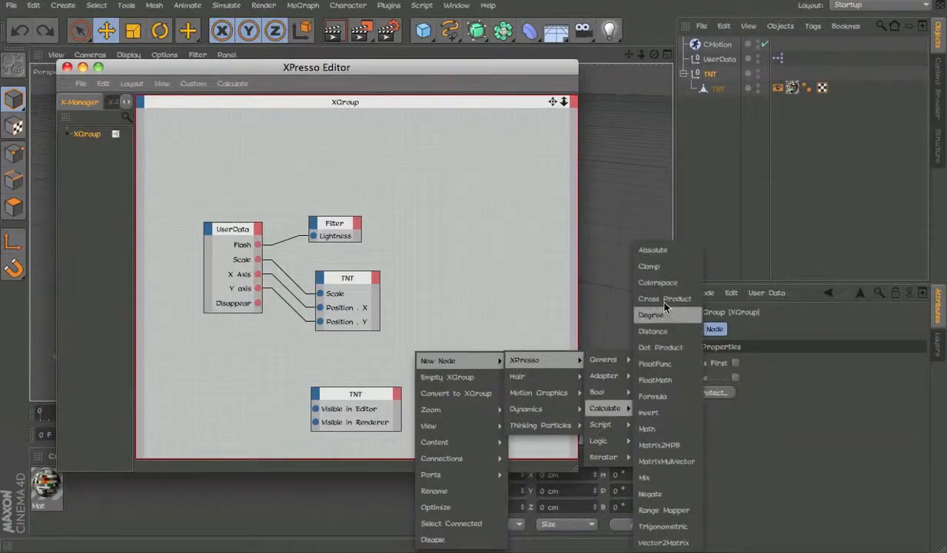
click(630, 247)
drag(398, 344, 306, 331)
key(Delete)
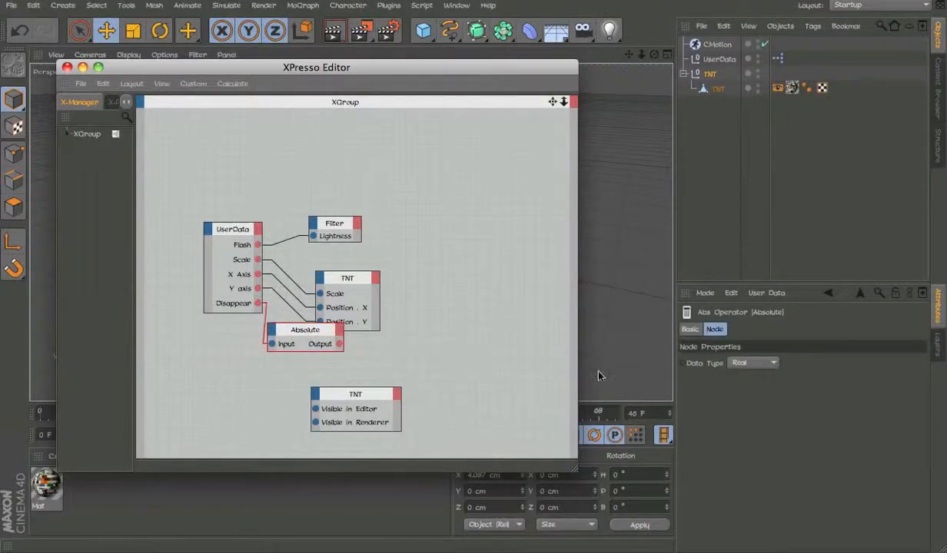
click(753, 362)
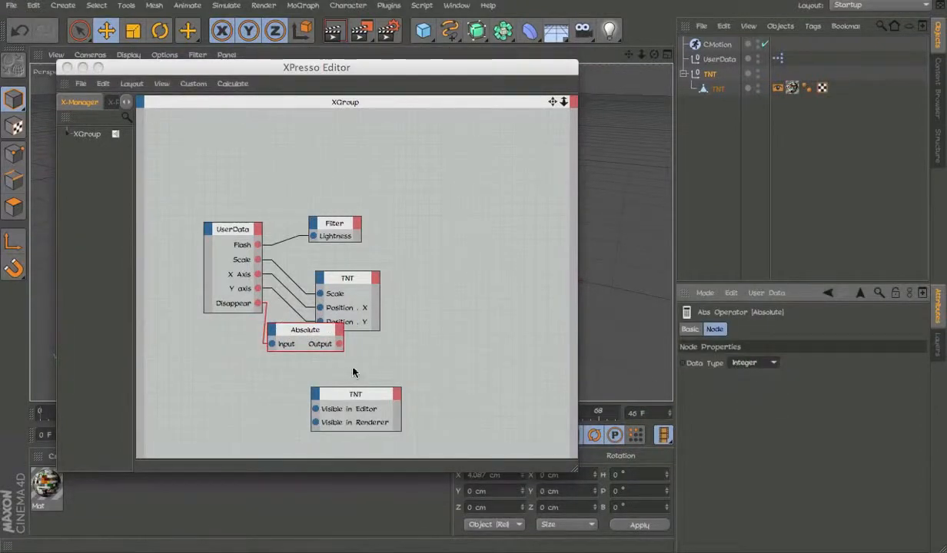
- Move the TNT visibility node aside and add a Compare node with the Absolute output connected to Input 1
drag(344, 401, 505, 327)
right_click(425, 347)
mouse_move(469, 351)
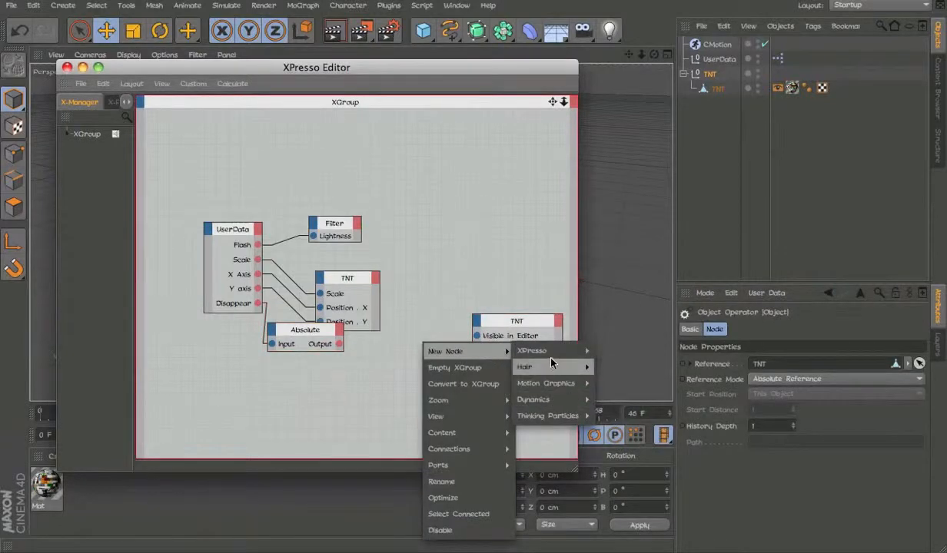
mouse_move(532, 351)
mouse_move(603, 431)
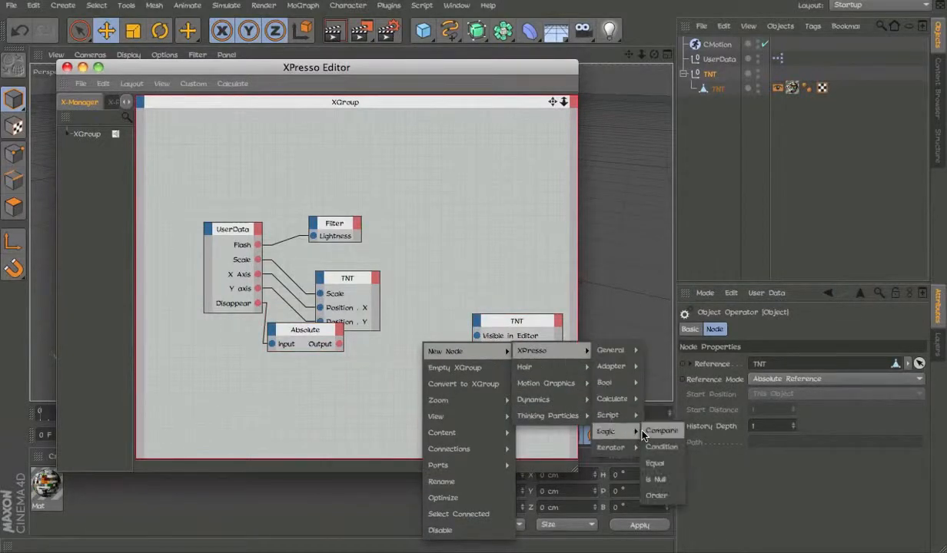
click(660, 431)
drag(419, 326, 412, 335)
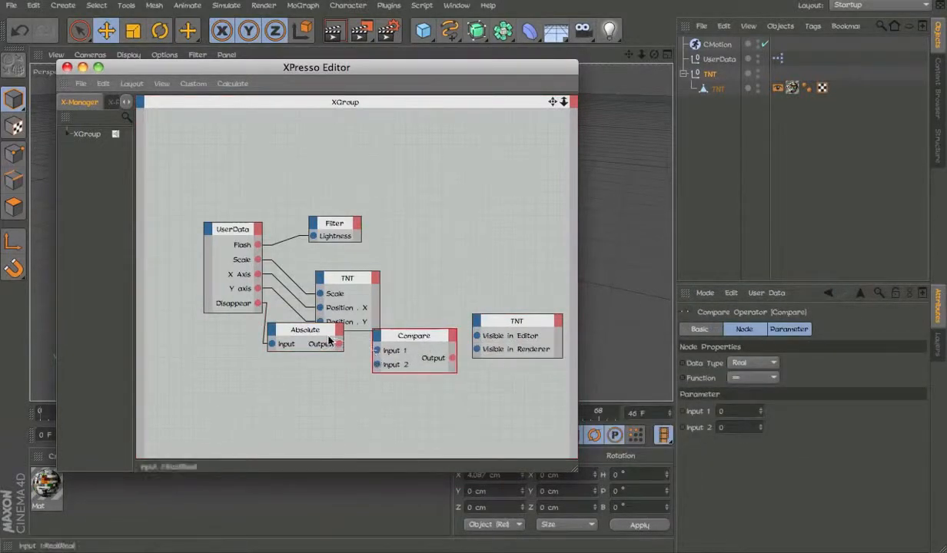
drag(340, 347, 376, 350)
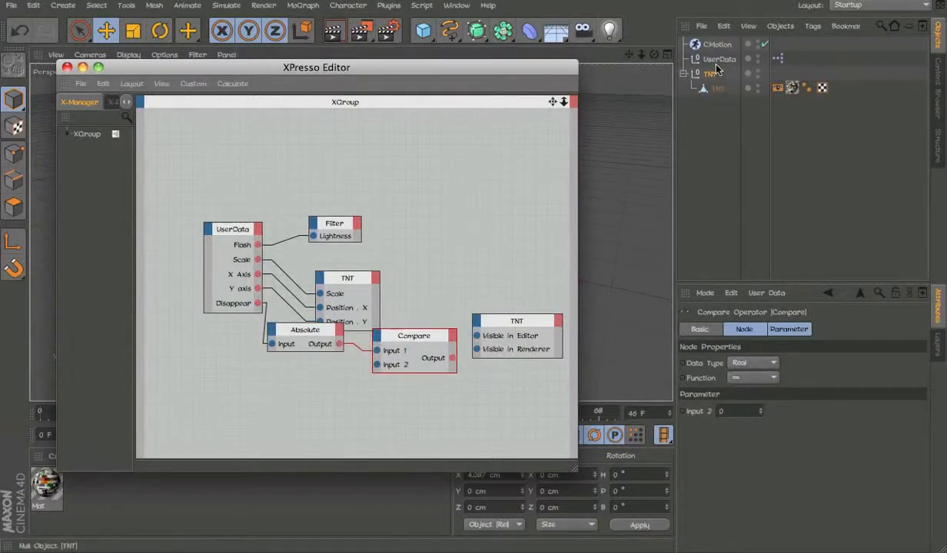
- Check the range of UserData's Disappear slider by moving it between its two ends
click(691, 60)
click(827, 329)
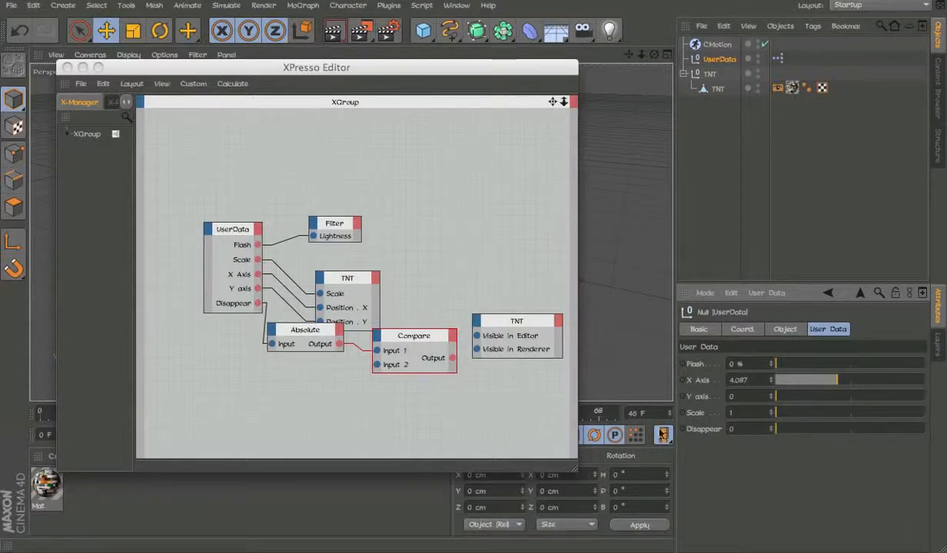
drag(776, 429, 727, 428)
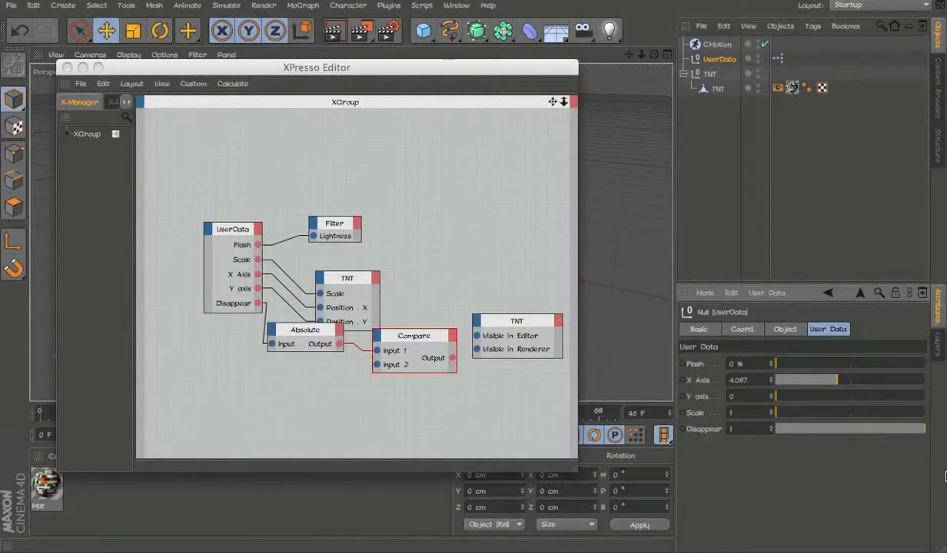
- Move the Compare node clear of the others and set its data type to Integer with Input 2 at 1
drag(415, 339, 391, 332)
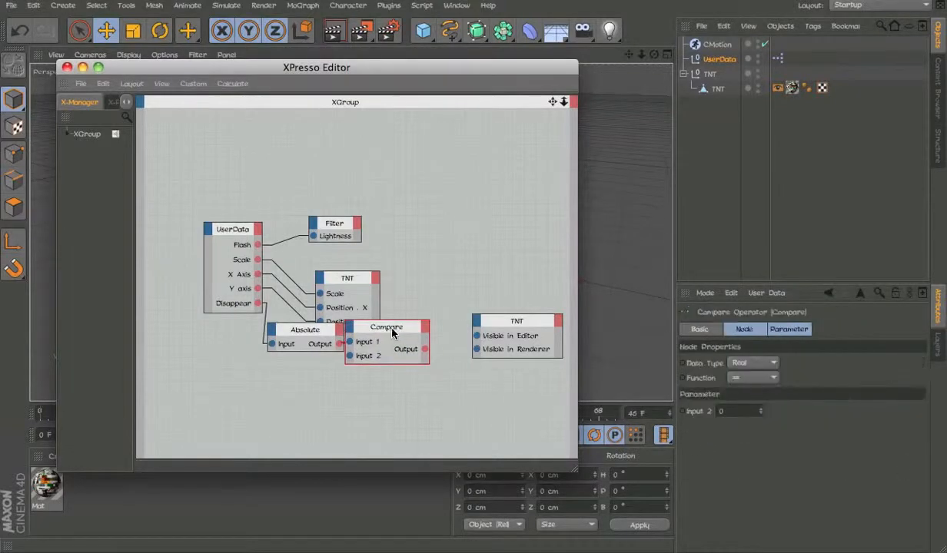
double_click(728, 411)
text(1)
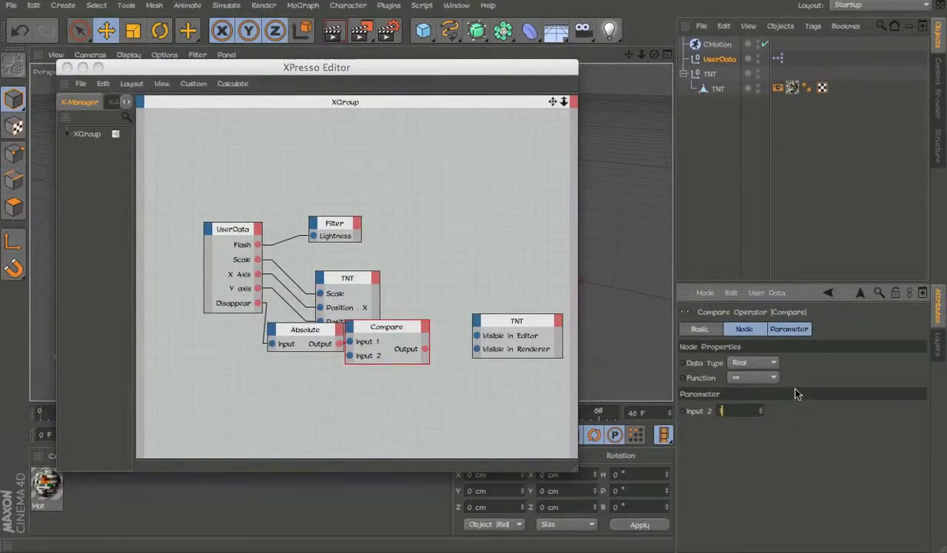
drag(396, 321, 481, 237)
click(748, 364)
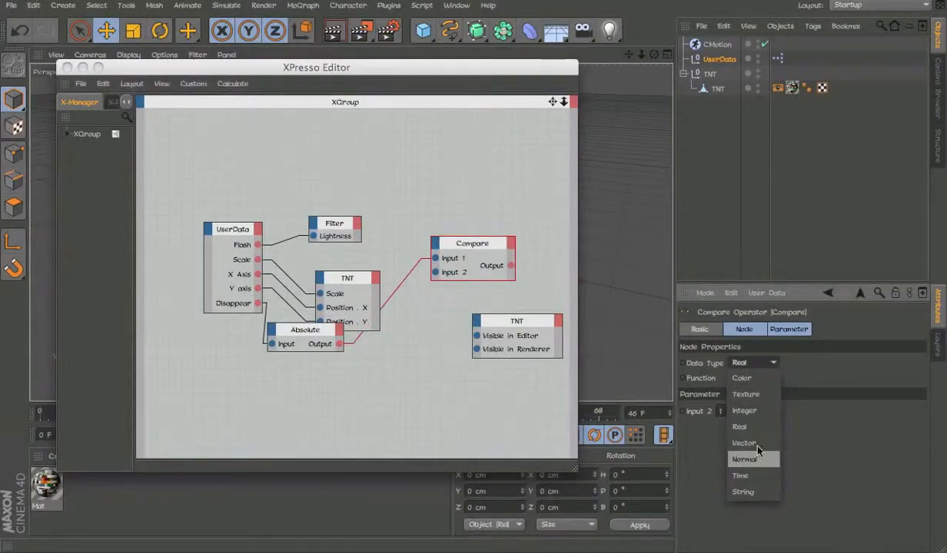
click(745, 411)
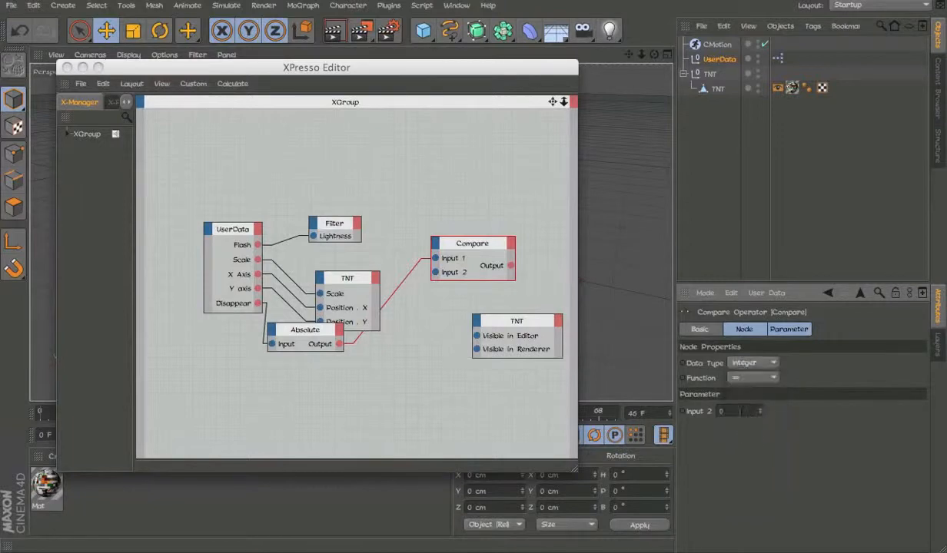
click(509, 270)
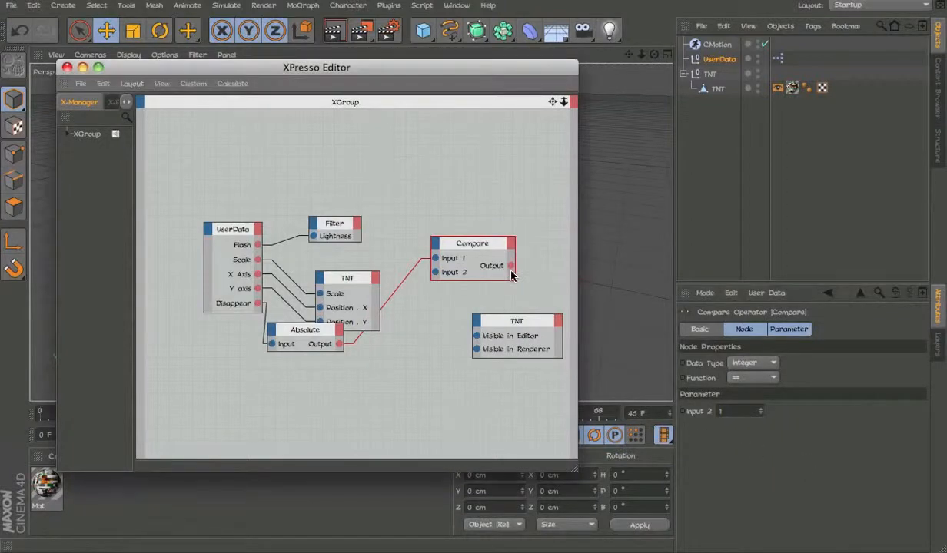
- Connect the Compare node's output to both Visible in Editor and Visible in Renderer on the TNT node
drag(510, 266, 476, 337)
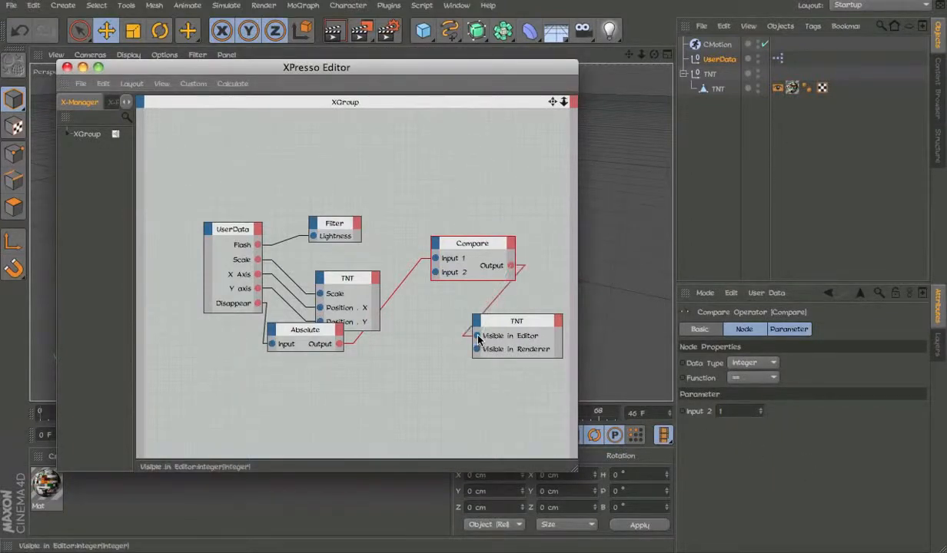
click(757, 87)
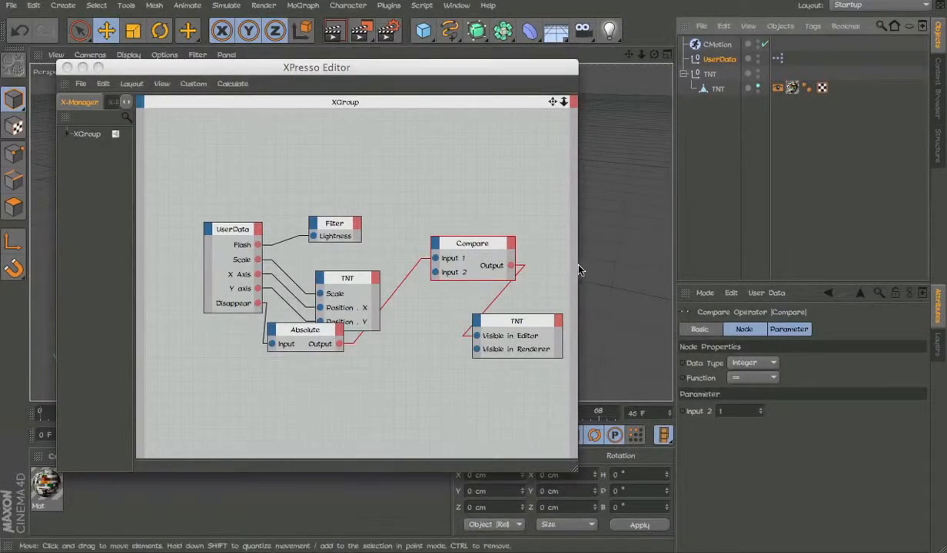
drag(511, 266, 477, 352)
- Arrange the Absolute, Compare and TNT visibility nodes in a row below the others and close the XPresso Editor
drag(472, 240, 393, 334)
drag(295, 328, 281, 348)
drag(405, 343, 375, 360)
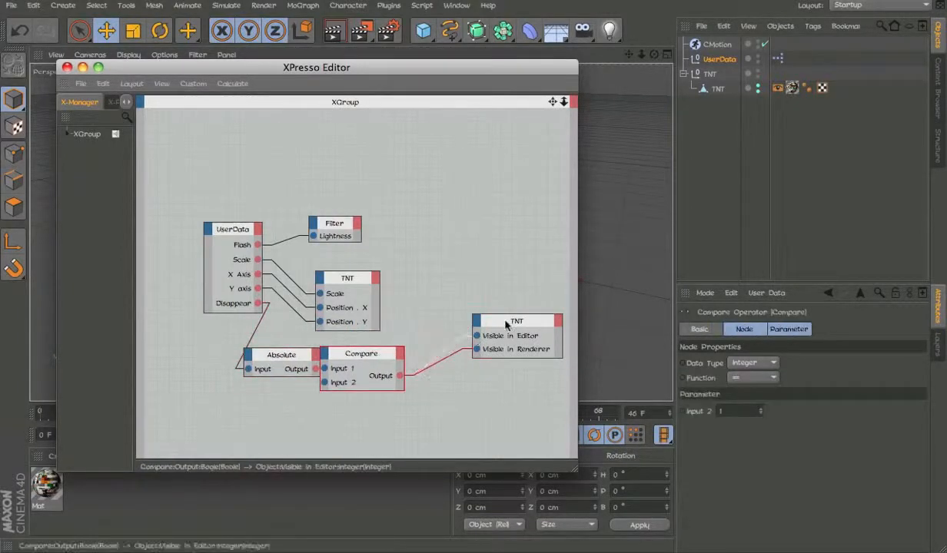
drag(513, 322, 457, 354)
mouse_move(367, 356)
mouse_down()
mouse_move(403, 346)
mouse_move(371, 350)
mouse_up()
click(67, 68)
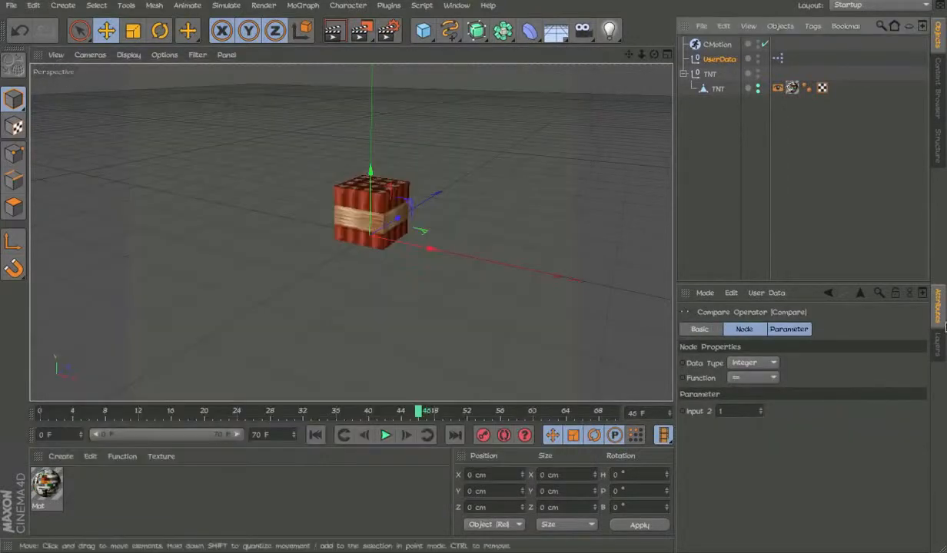
- Test the Disappear slider on UserData, checking its effect on the TNT block's visibility
click(701, 60)
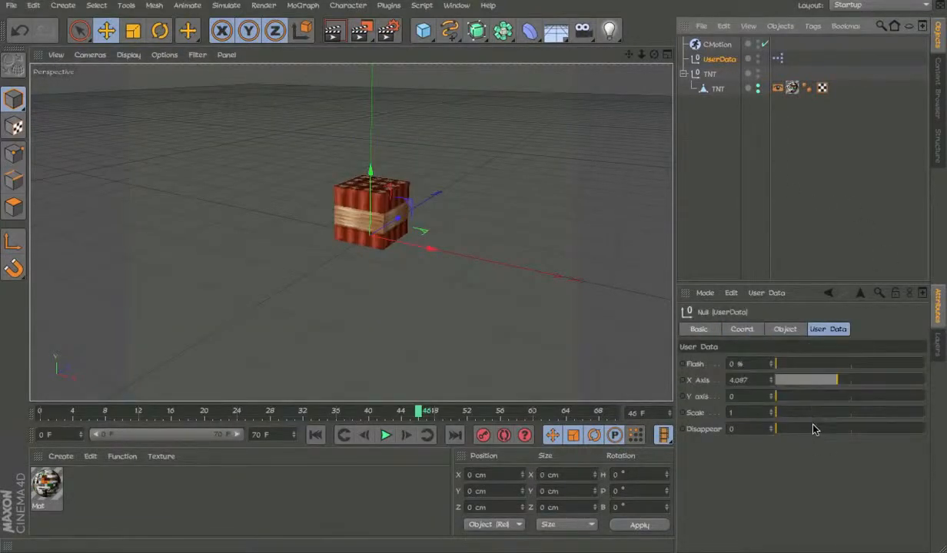
drag(815, 430, 724, 449)
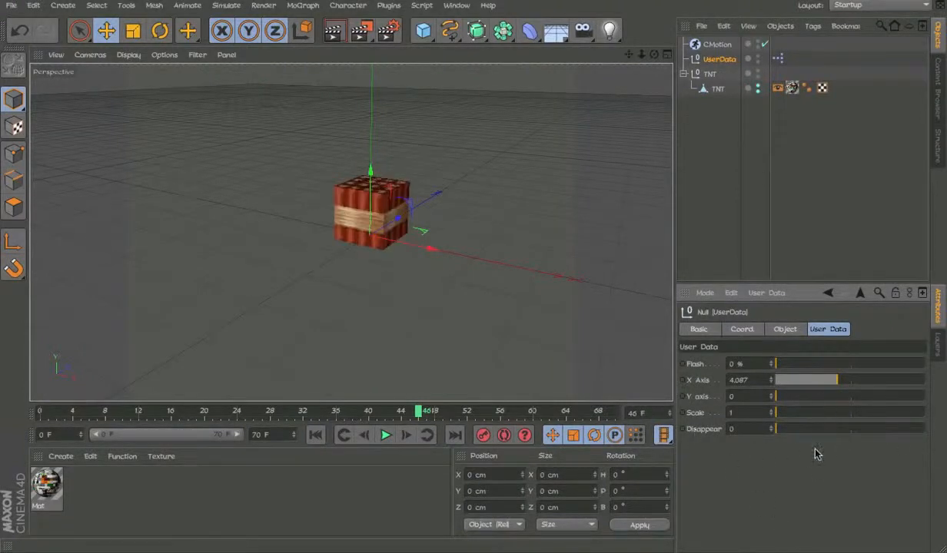
drag(823, 118, 740, 207)
mouse_move(919, 176)
mouse_down()
mouse_move(758, 176)
mouse_move(815, 156)
mouse_up()
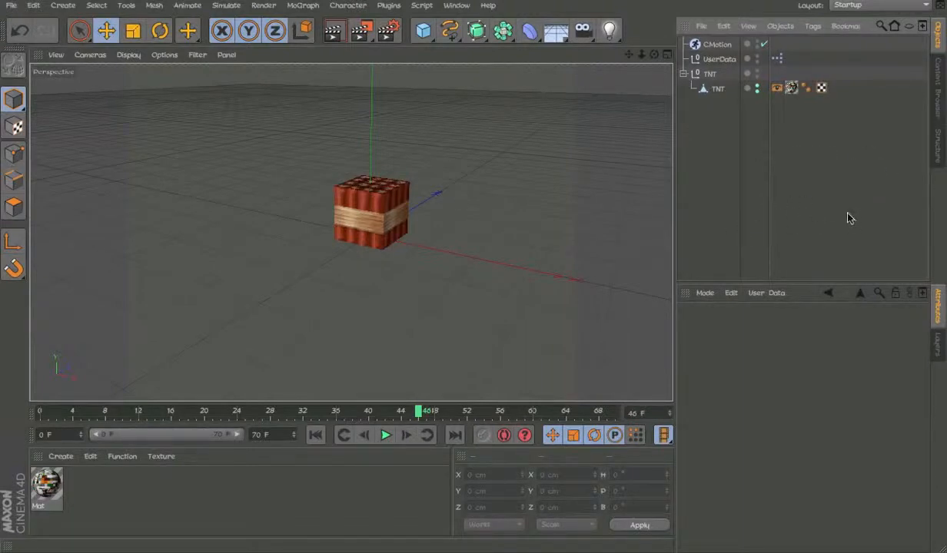
click(683, 74)
click(683, 74)
click(715, 62)
click(776, 60)
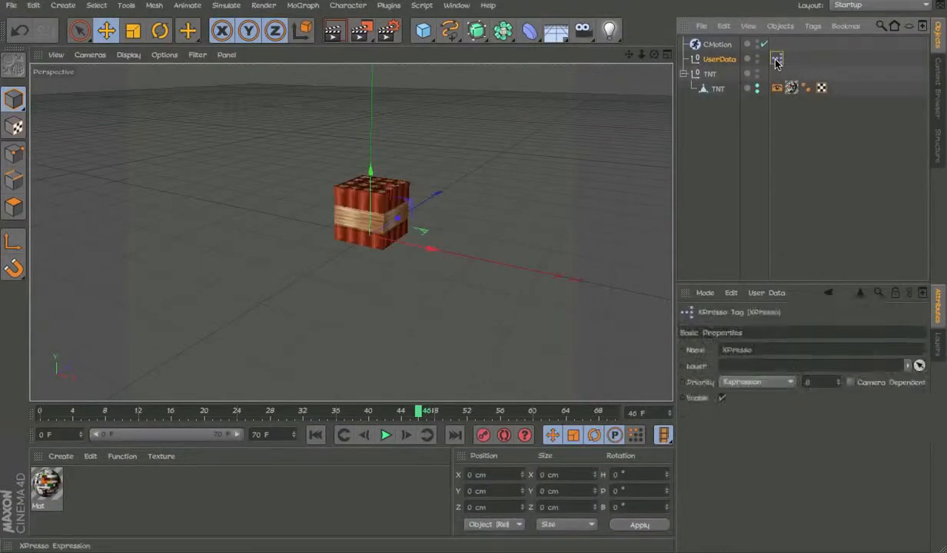
click(720, 60)
drag(802, 429, 776, 428)
- Add a Scale action to UserData in the CMotion object and show its settings
click(723, 26)
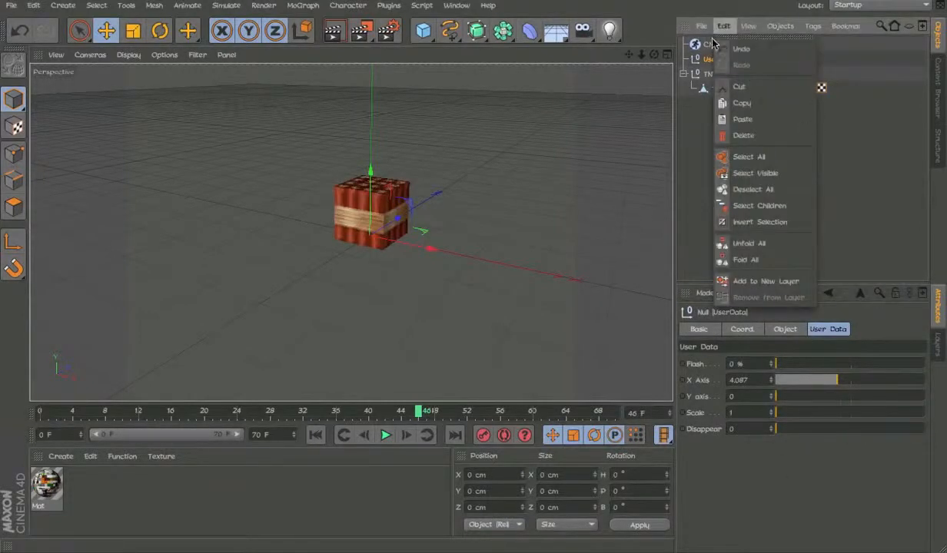
click(700, 44)
click(699, 43)
click(728, 486)
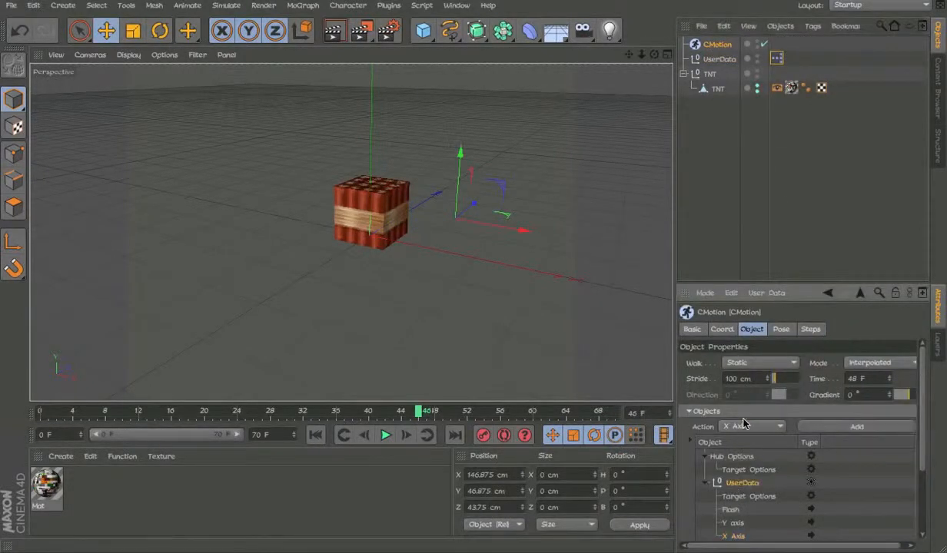
click(743, 425)
click(750, 397)
click(833, 417)
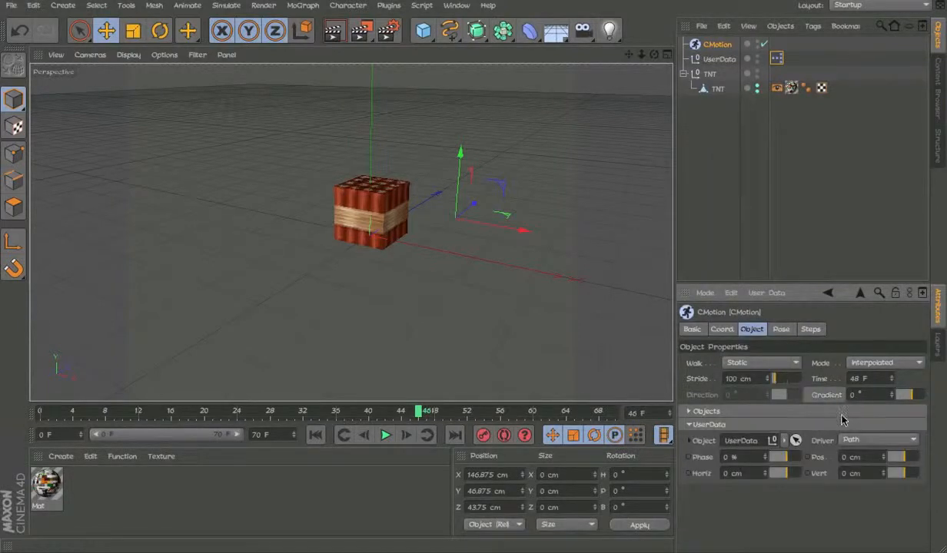
click(835, 414)
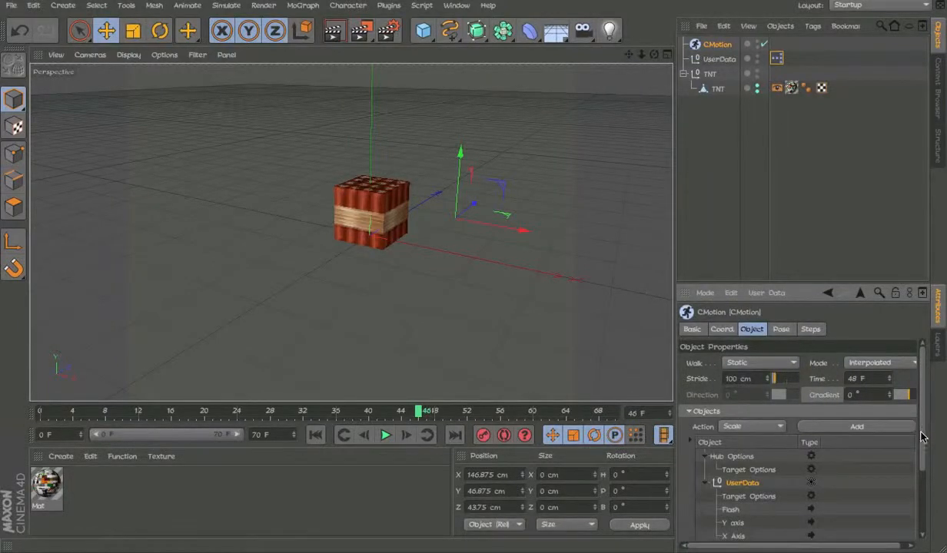
scroll(835, 542, down, 3)
click(731, 453)
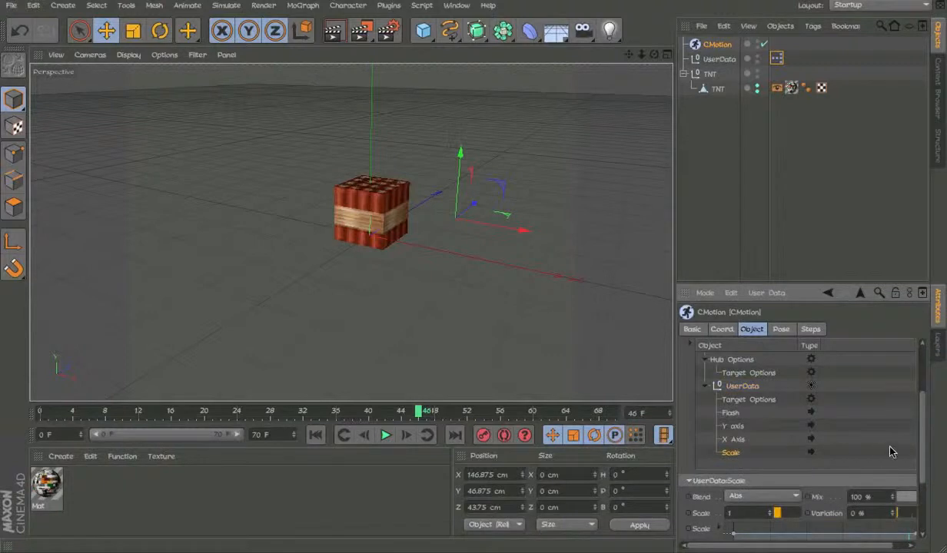
scroll(774, 412, down, 3)
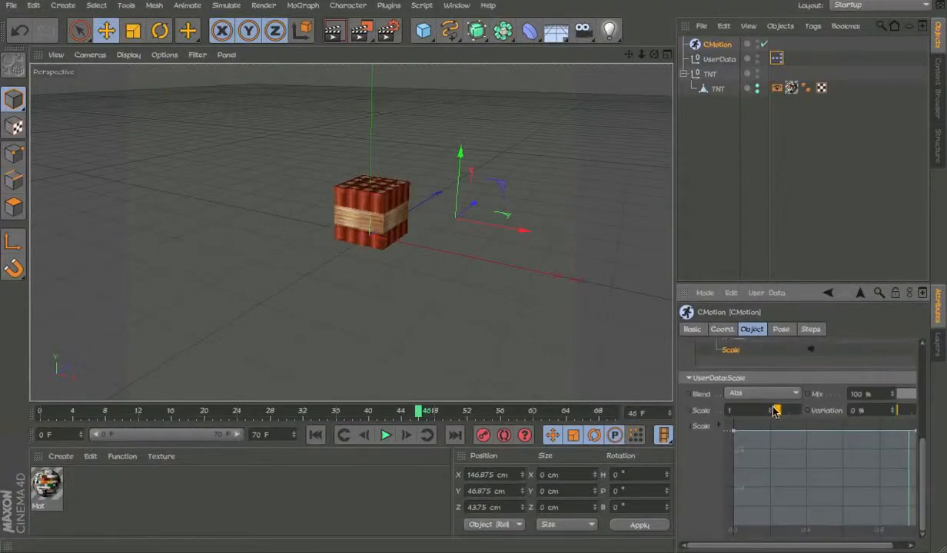
- Set the Scale action's amount to 2 and lower its curve's start point to the baseline near the end, using Linear interpolation
drag(792, 413, 813, 416)
right_click(828, 484)
click(811, 543)
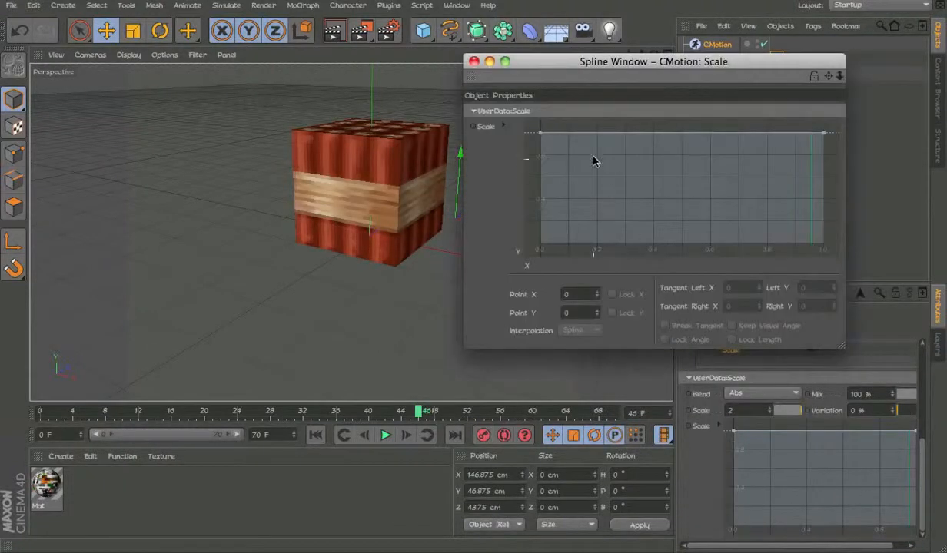
drag(542, 131, 810, 276)
click(591, 331)
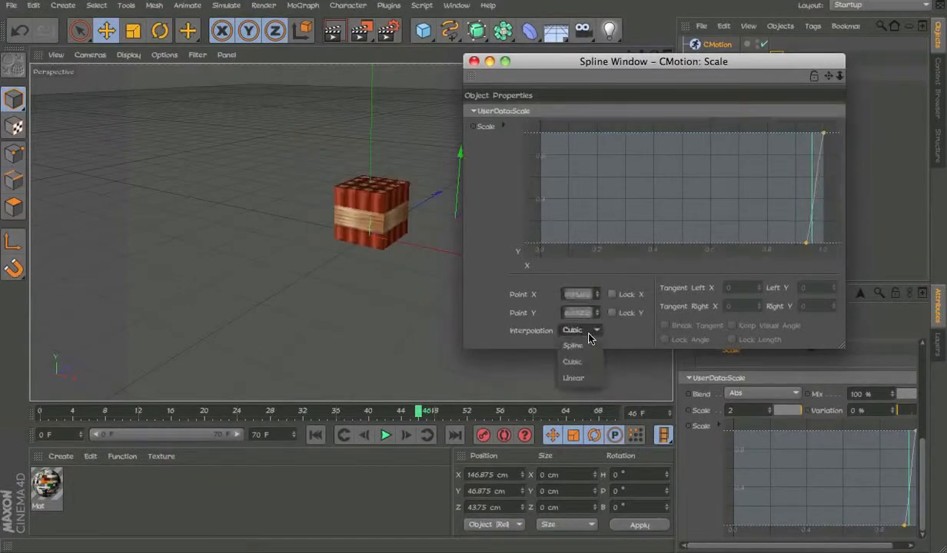
click(578, 378)
- Go to frame 47 and place the scale curve's upper point at X 0.979, Y 0.852 and its lower point at X 0.917, Y 0
drag(419, 419, 427, 422)
drag(823, 134, 820, 151)
drag(820, 151, 818, 148)
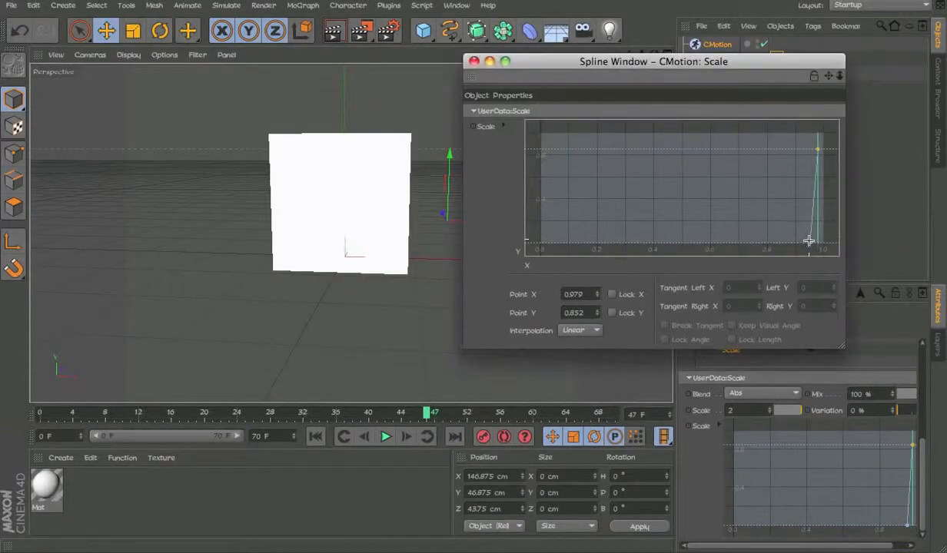
drag(805, 246, 800, 257)
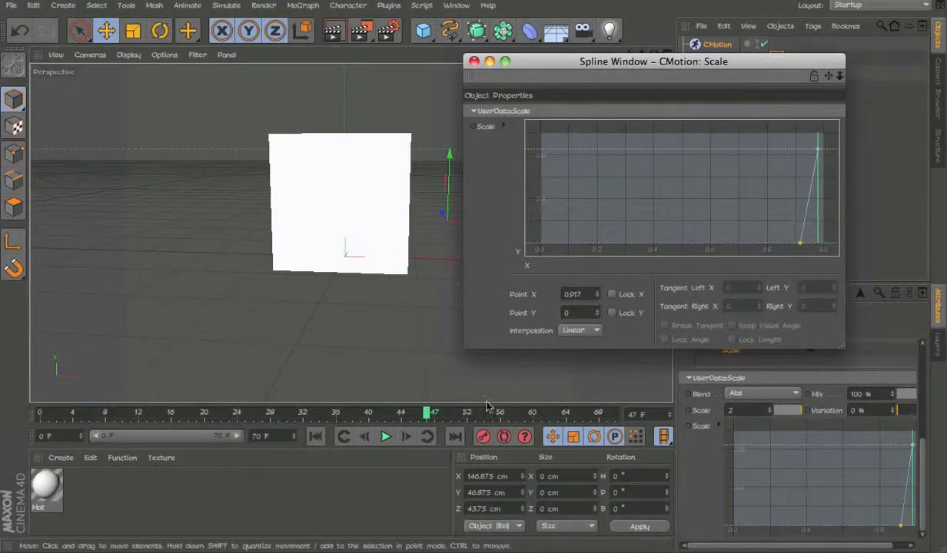
- Play back the animation to check the scale effect on the TNT block, stop at frame 50 and close the Spline Window
click(417, 401)
drag(426, 415, 359, 416)
click(383, 443)
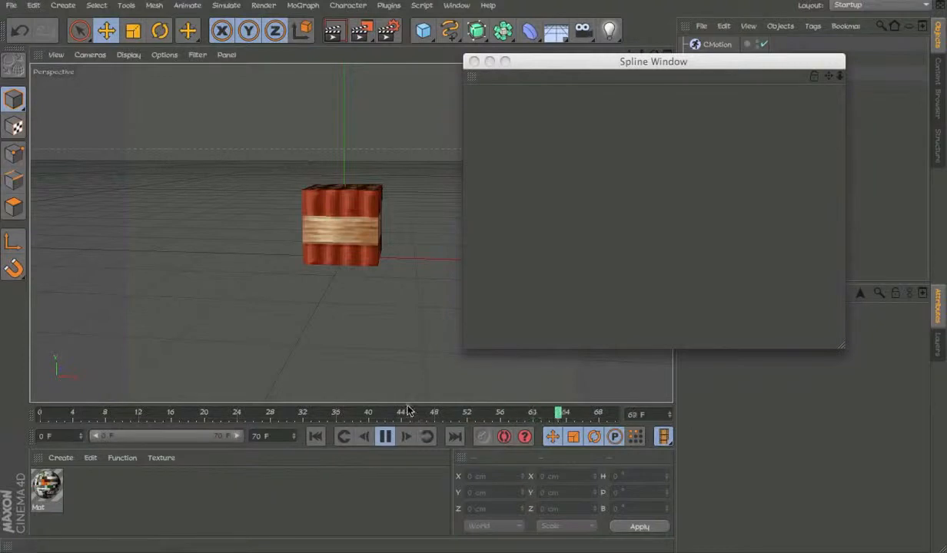
click(394, 418)
click(387, 438)
click(425, 407)
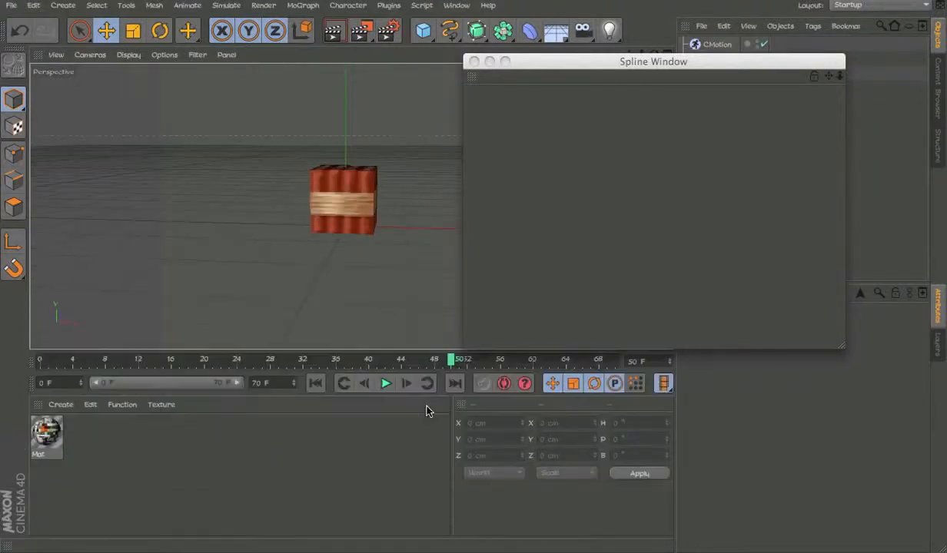
drag(395, 352, 398, 405)
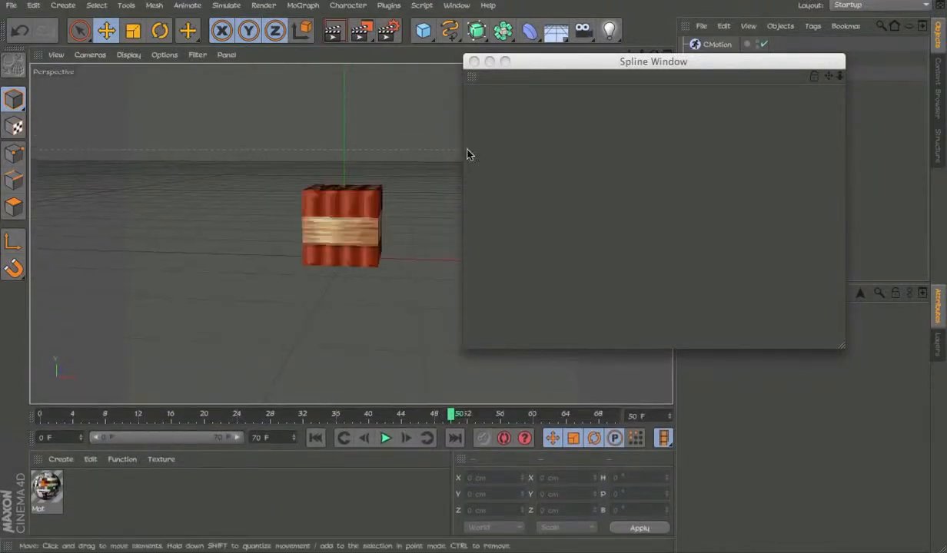
click(474, 60)
- Add a Bulge deformer and make it a child of the TNT polygon object
drag(450, 30, 518, 17)
click(529, 30)
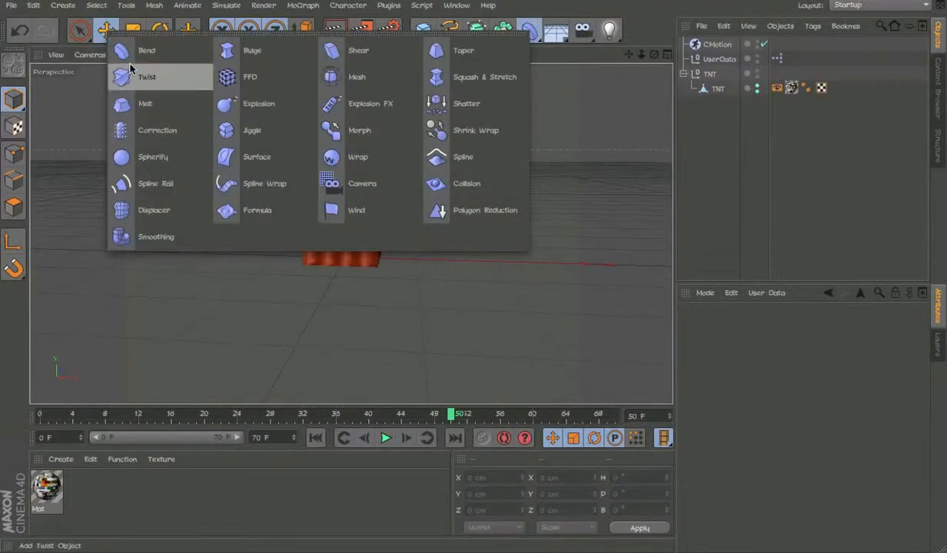
click(269, 54)
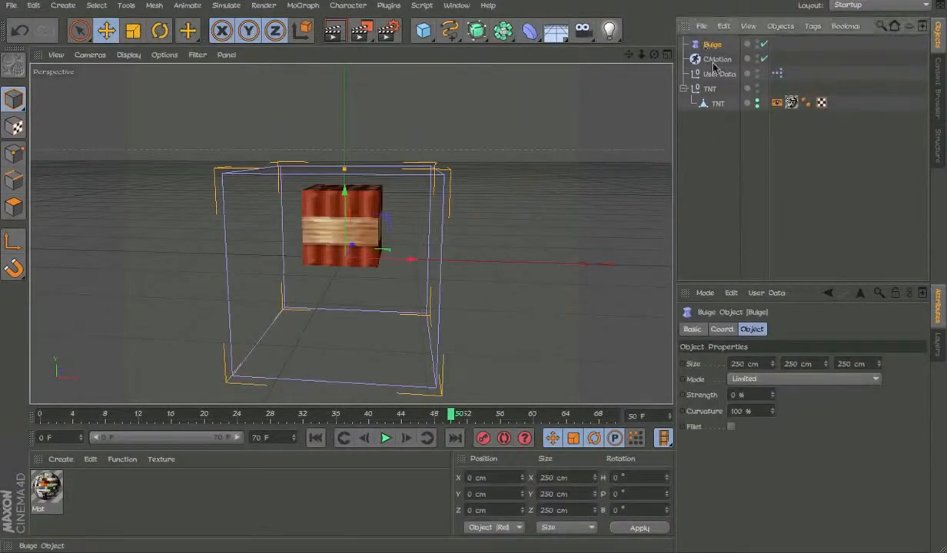
drag(710, 44, 715, 93)
click(716, 103)
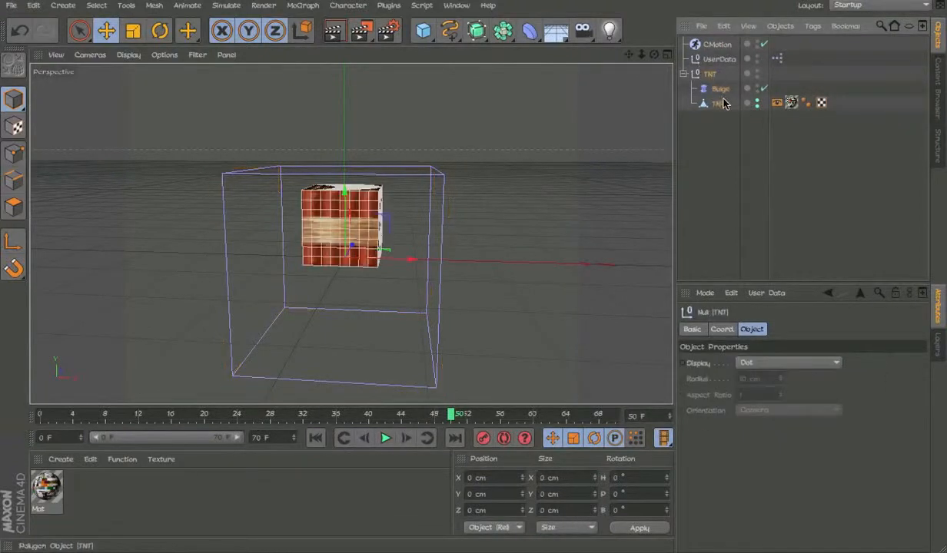
click(707, 89)
drag(715, 104, 713, 106)
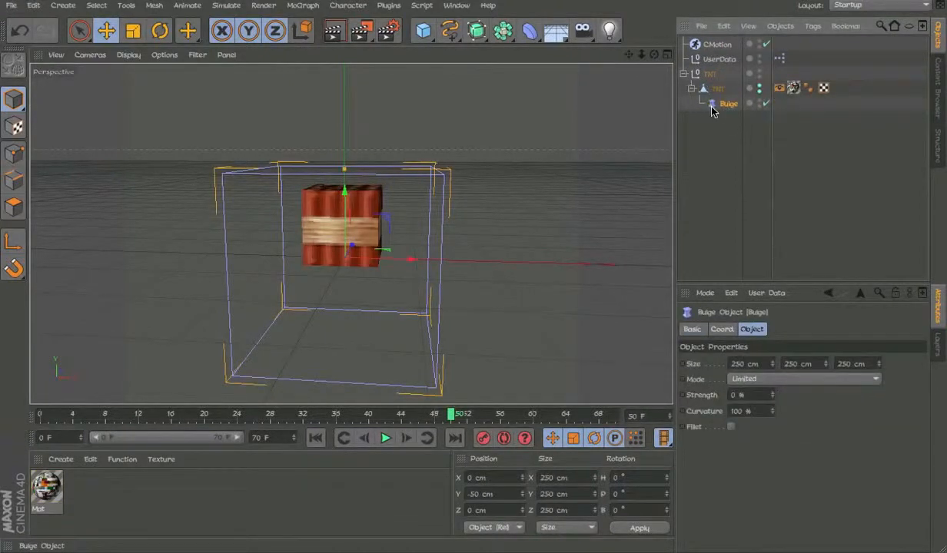
- Set the Bulge deformer's size to 100 cm in all three dimensions
click(734, 363)
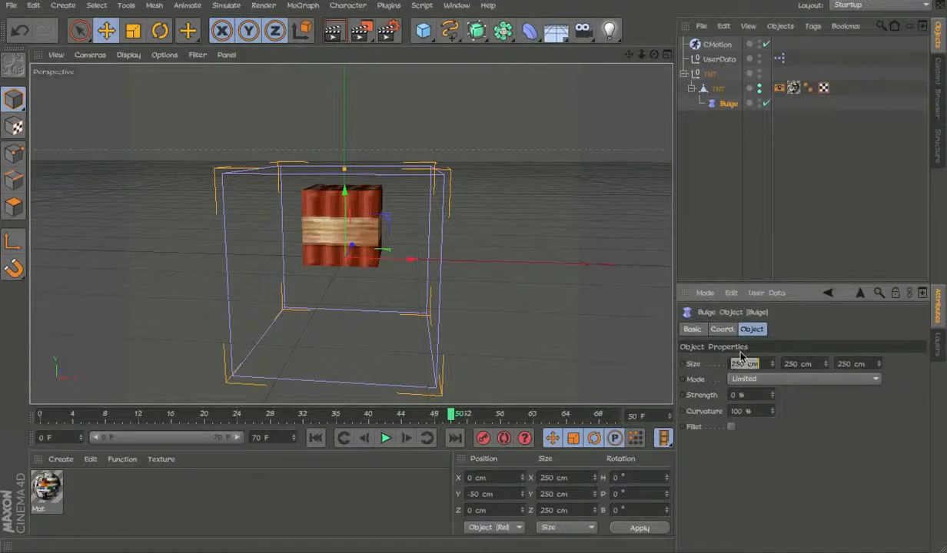
text(100)
key(Tab)
text(100)
key(Tab)
text(100)
key(Return)
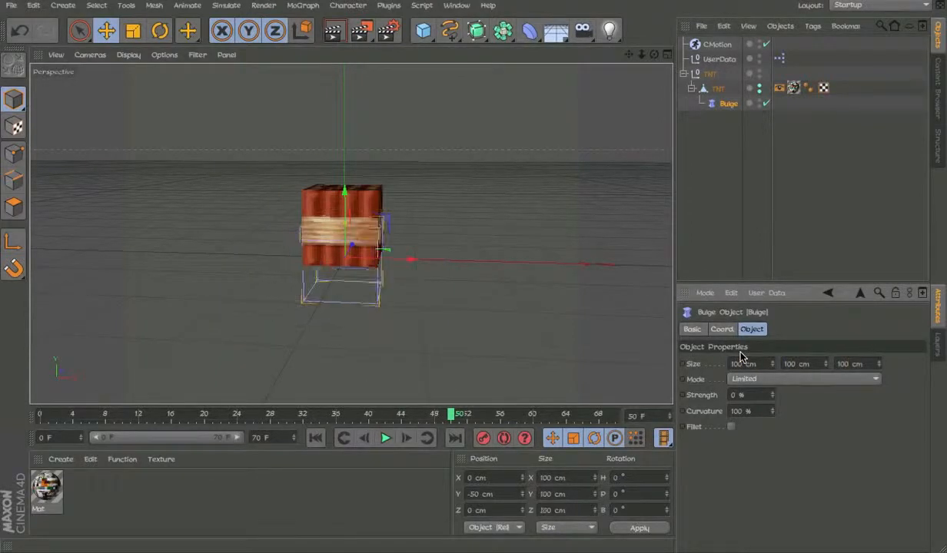
- Move the Bulge deformer up along Y until its cage encloses the TNT block
drag(358, 217, 359, 173)
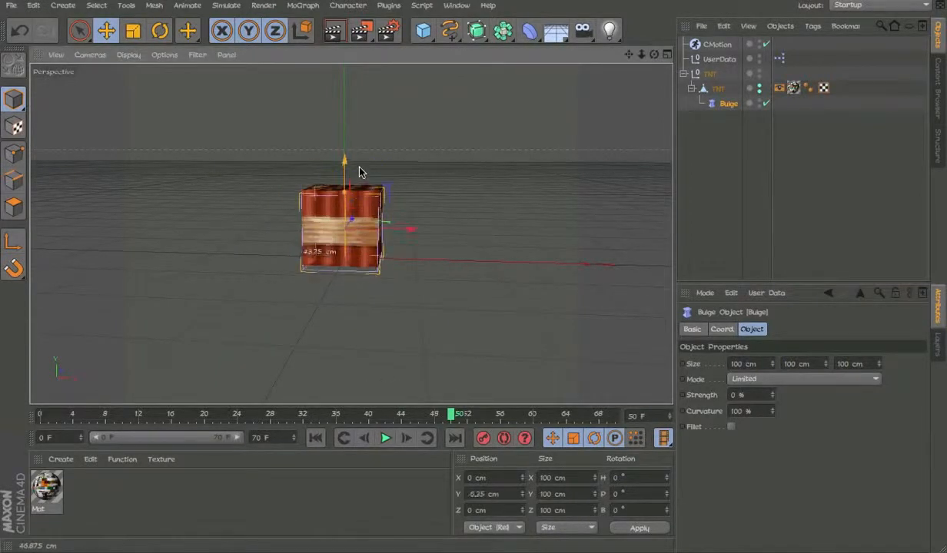
scroll(355, 206, up, 4)
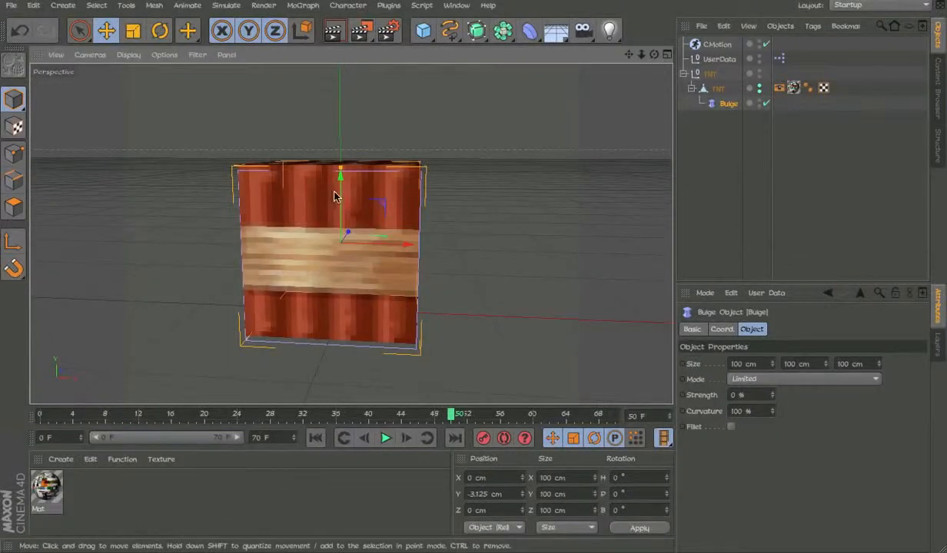
drag(334, 196, 334, 180)
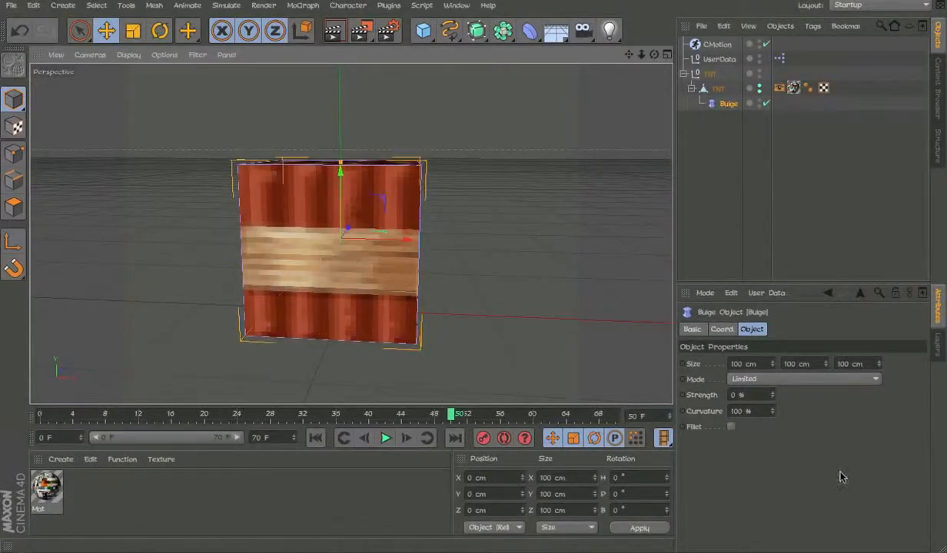
- Try out different Bulge strength values on the TNT block and undo them
drag(771, 394, 771, 400)
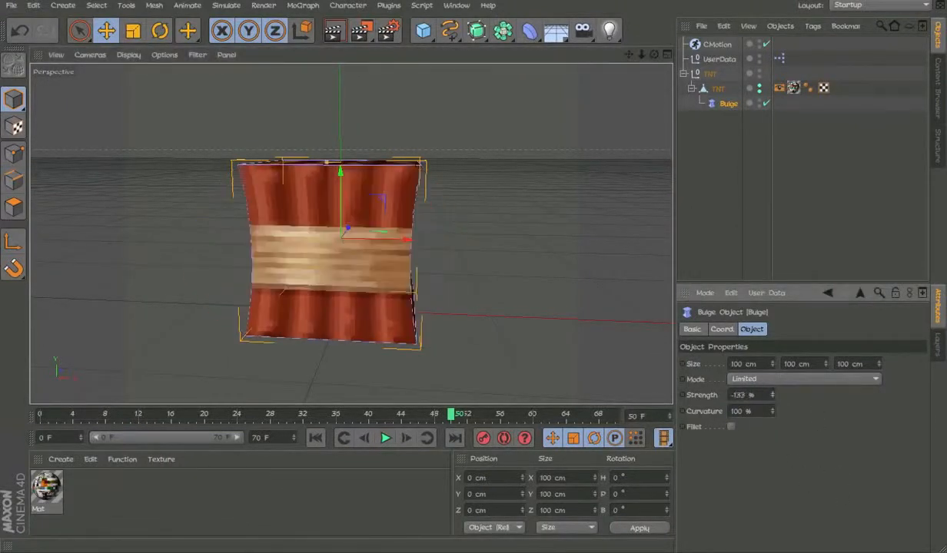
key(ctrl+z)
alt+drag(420, 288, 516, 142)
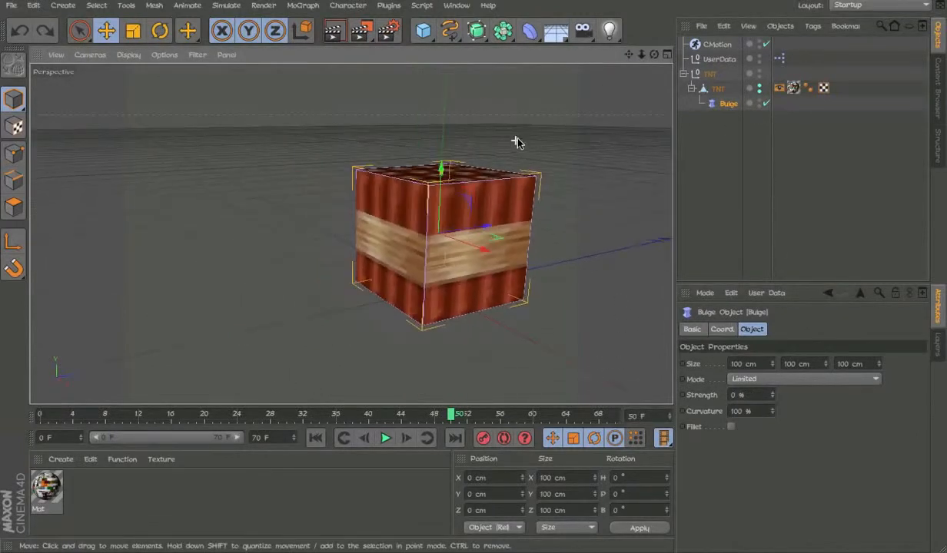
click(766, 395)
mouse_move(771, 395)
mouse_down()
mouse_move(771, 415)
mouse_move(772, 377)
mouse_up()
key(ctrl+z)
- Add a user data entry named Bulge to the UserData null and give it the Float Slider interface
click(719, 60)
click(766, 293)
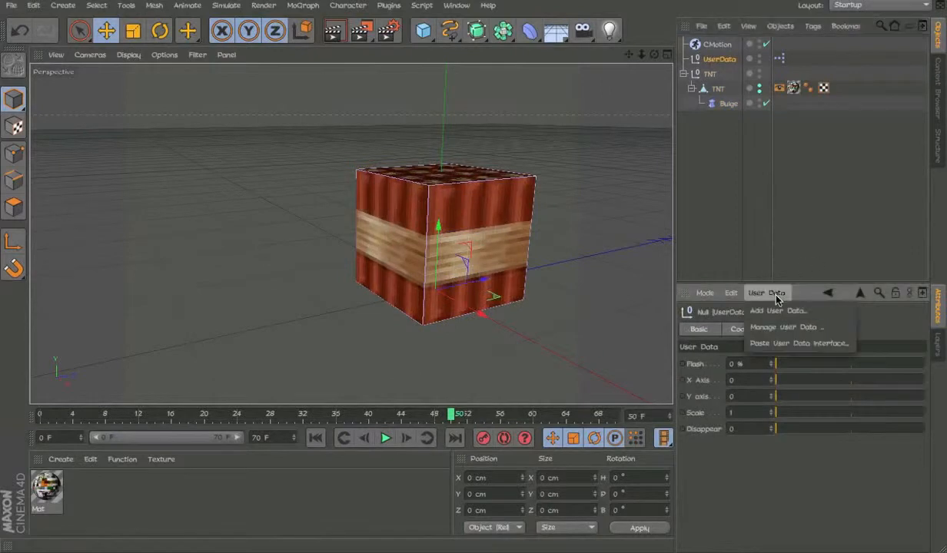
click(803, 327)
click(411, 219)
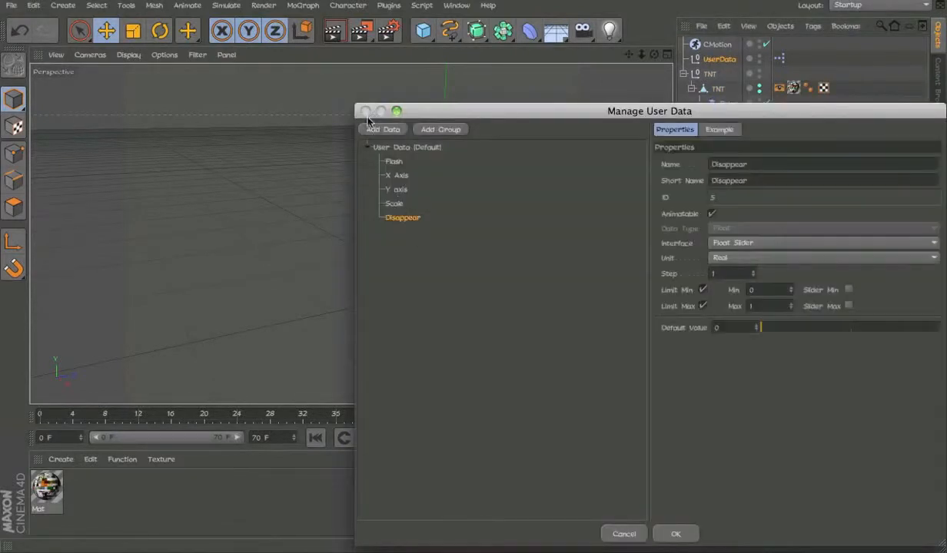
click(367, 126)
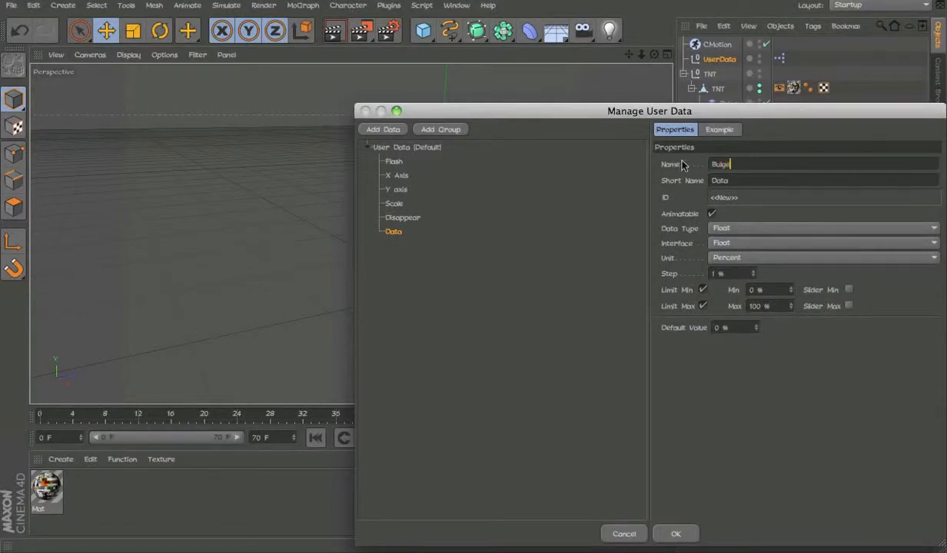
click(763, 243)
click(770, 275)
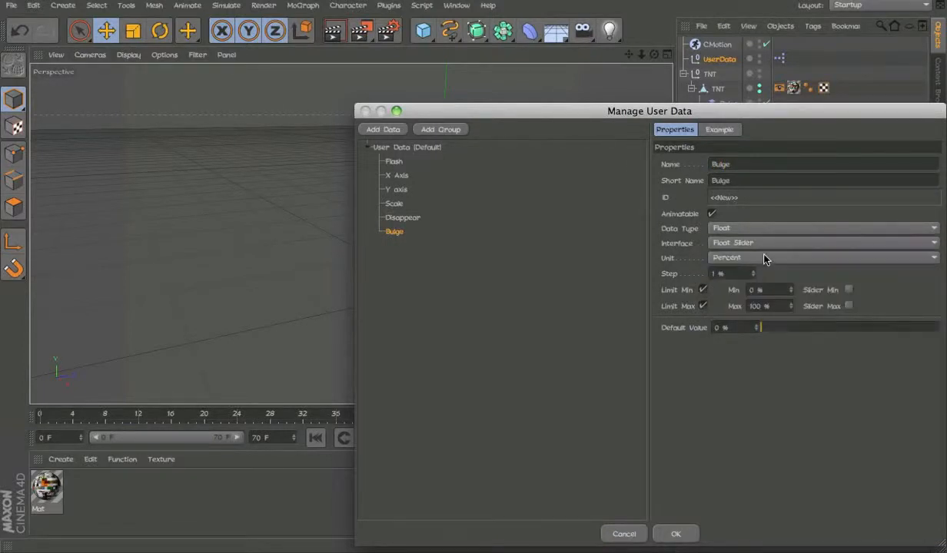
- Limit the Bulge entry to a range of -30 % to 30 % and accept the user data changes
click(765, 257)
click(738, 290)
text(-30)
key(Return)
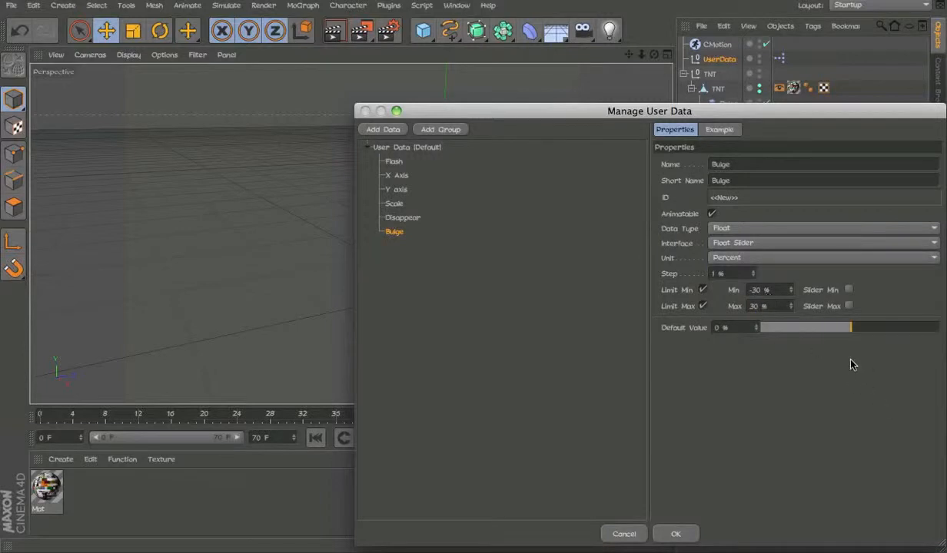
click(673, 533)
- In the UserData XPresso setup, add a Bulge output to the UserData node and bring in the Bulge deformer as a node
double_click(778, 60)
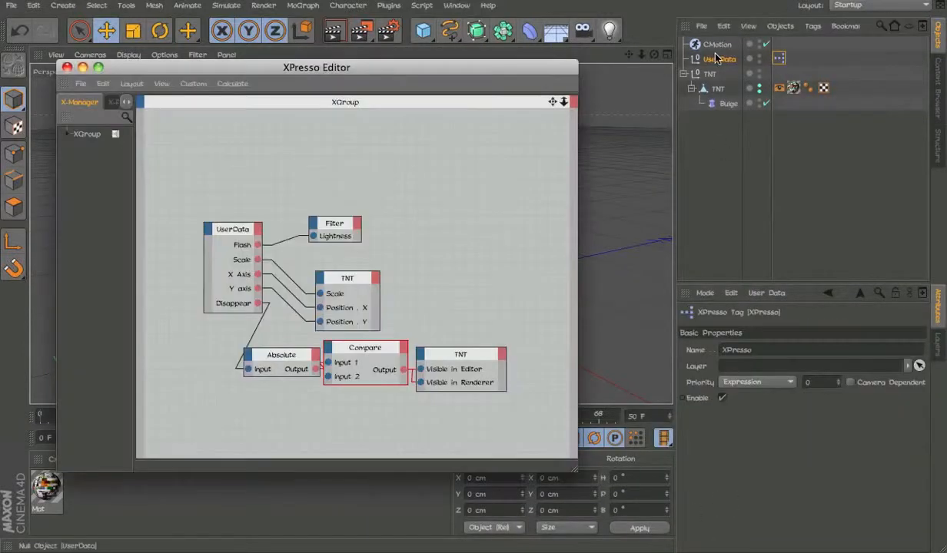
click(258, 230)
mouse_move(285, 469)
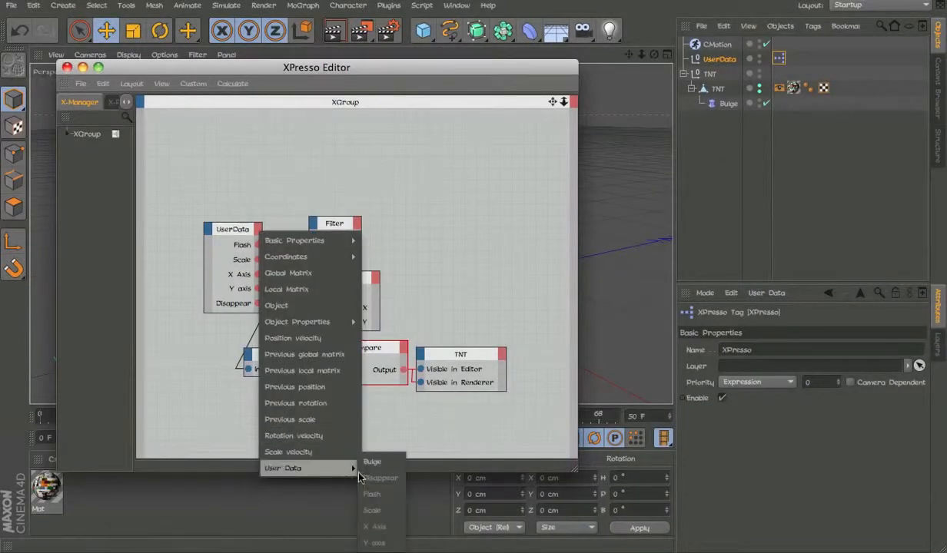
click(376, 402)
drag(742, 108, 549, 167)
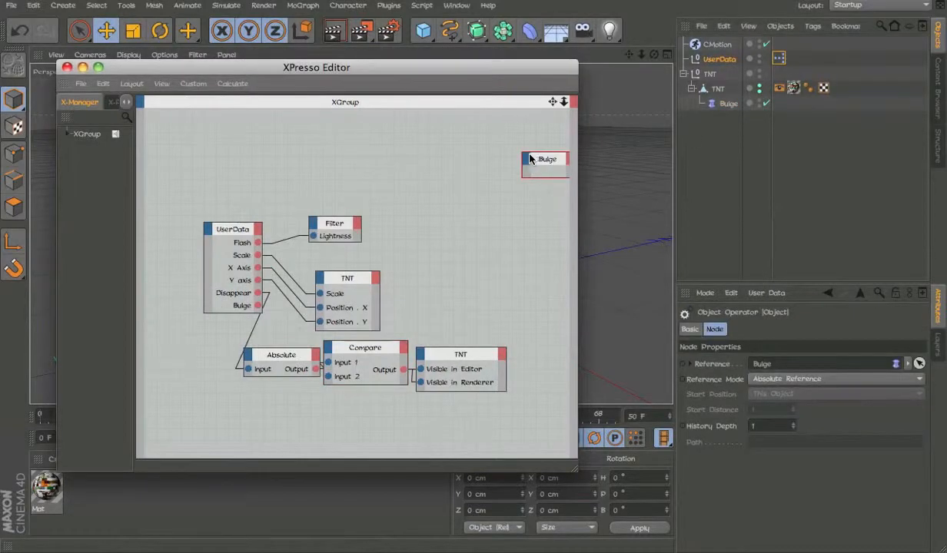
- Add a Strength input to the Bulge node, connect UserData's Bulge output to it and close the XPresso Editor
click(565, 158)
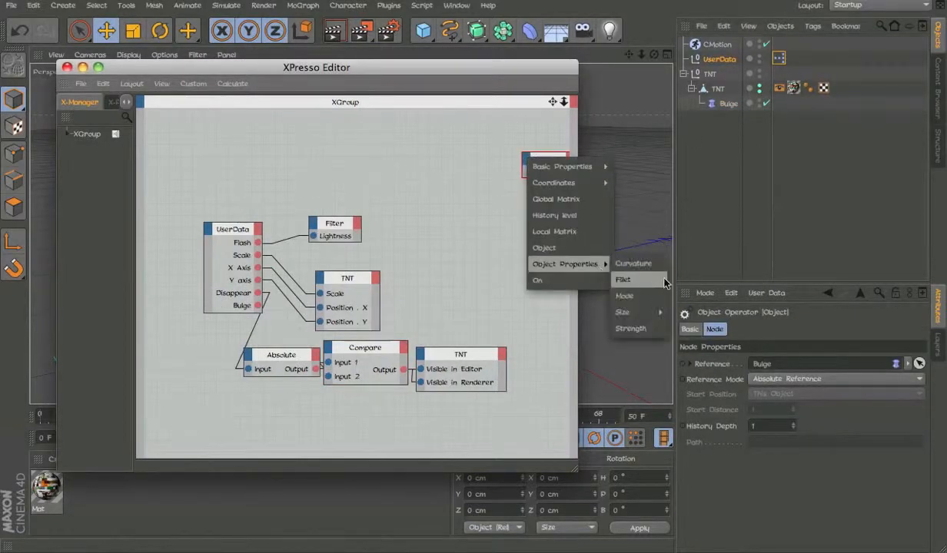
click(624, 326)
drag(530, 165, 422, 328)
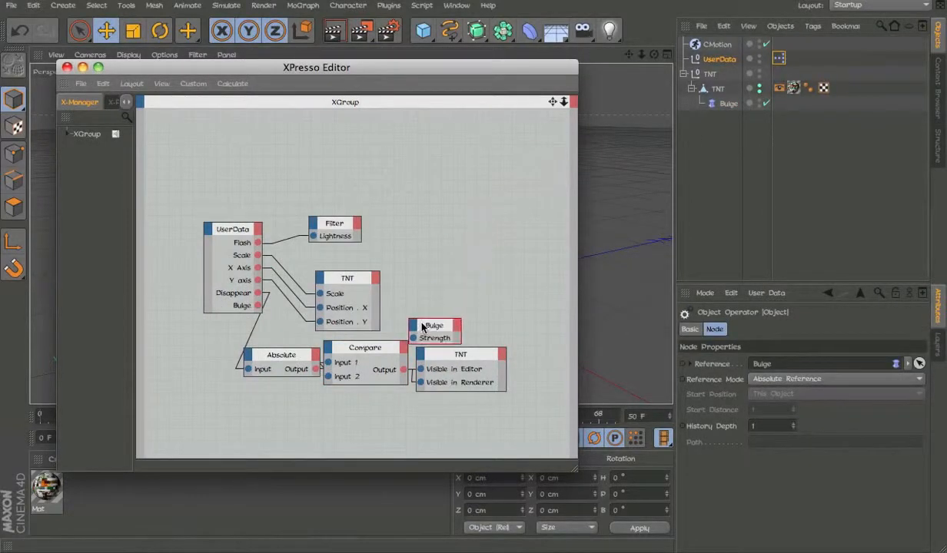
drag(302, 286, 258, 306)
click(66, 68)
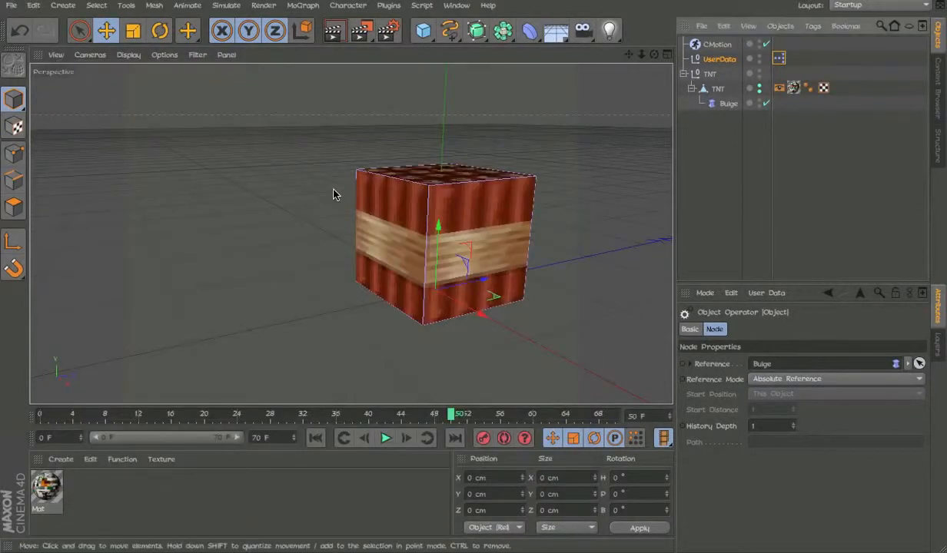
- Test UserData's Bulge slider at -30 %, inspect the TNT block's deformation and undo the change
click(709, 59)
drag(845, 446, 774, 447)
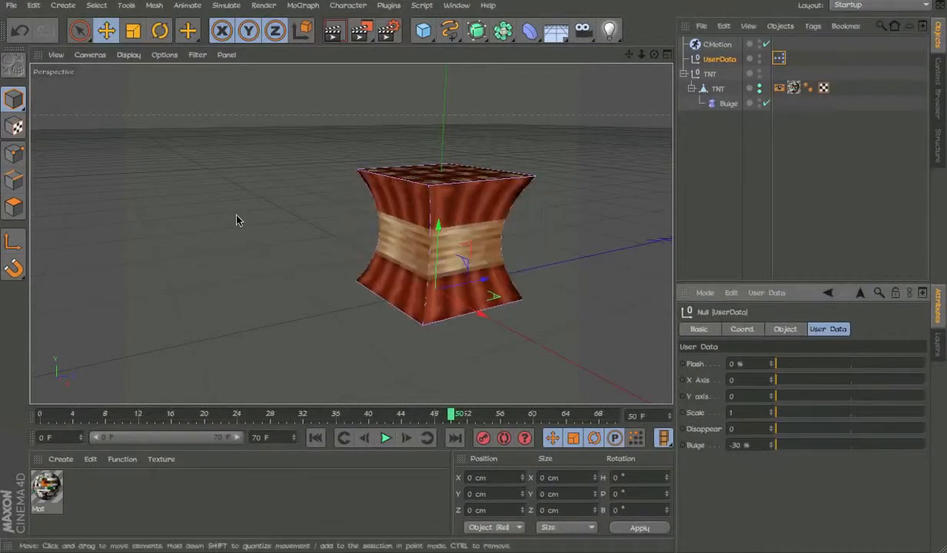
alt+drag(237, 219, 518, 223)
key(ctrl+z)
alt+drag(536, 375, 430, 200)
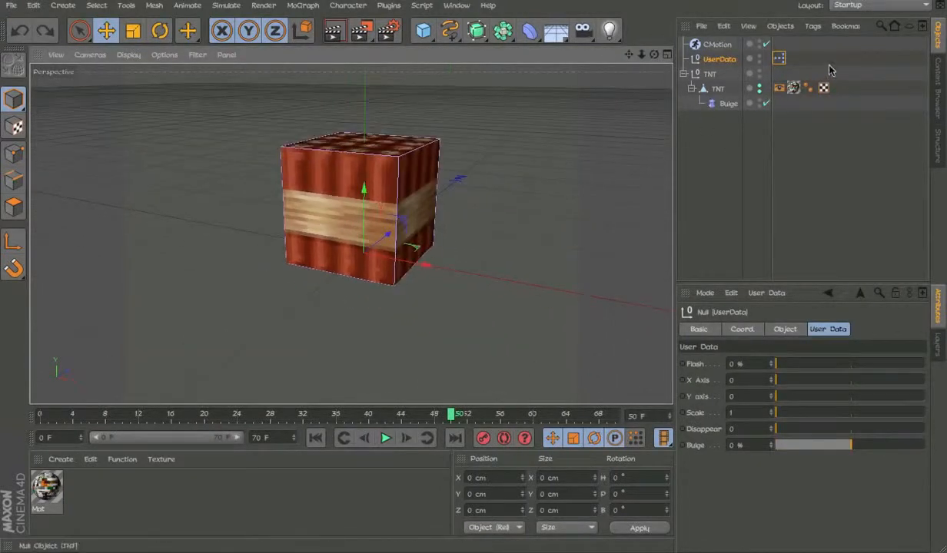
- Select UserData in the CMotion object's list and choose Disappear as the action
click(698, 27)
click(693, 30)
click(713, 45)
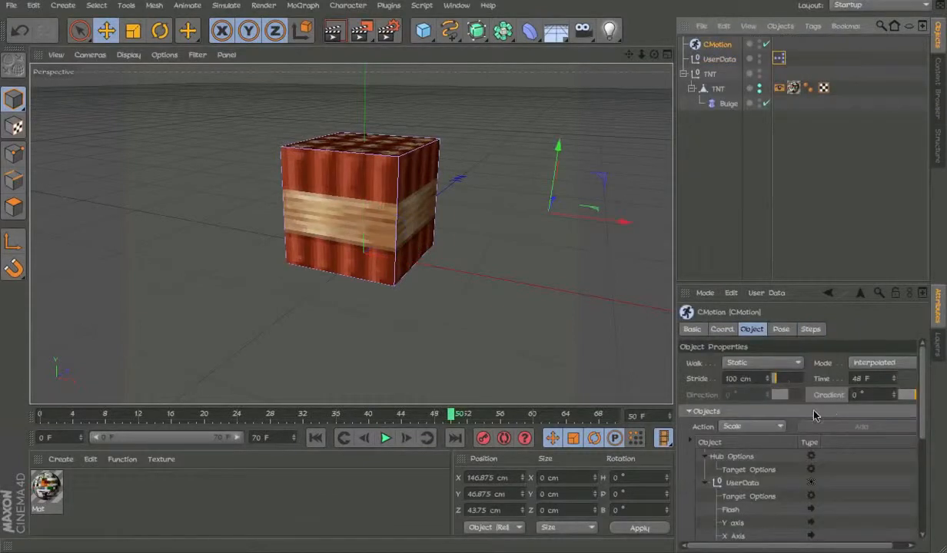
drag(922, 418, 921, 455)
click(725, 392)
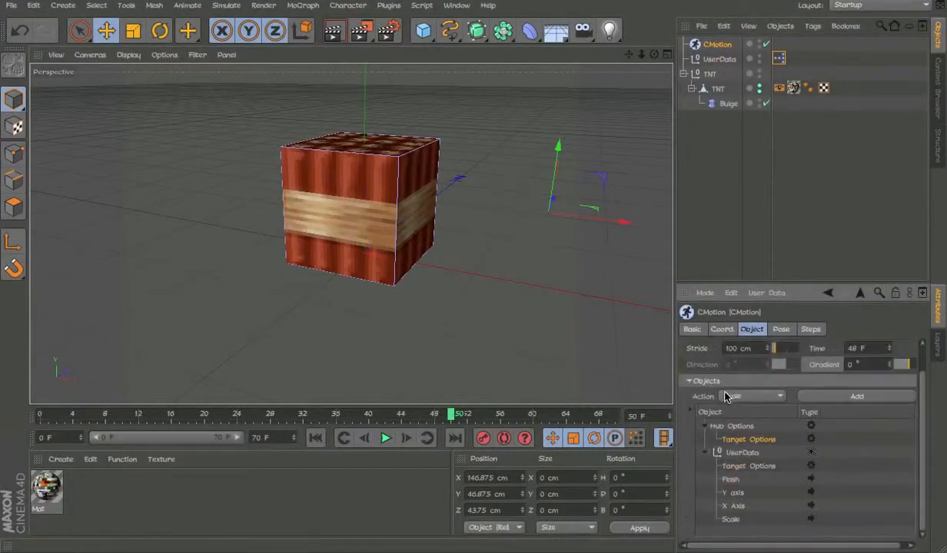
click(742, 451)
click(756, 382)
click(752, 412)
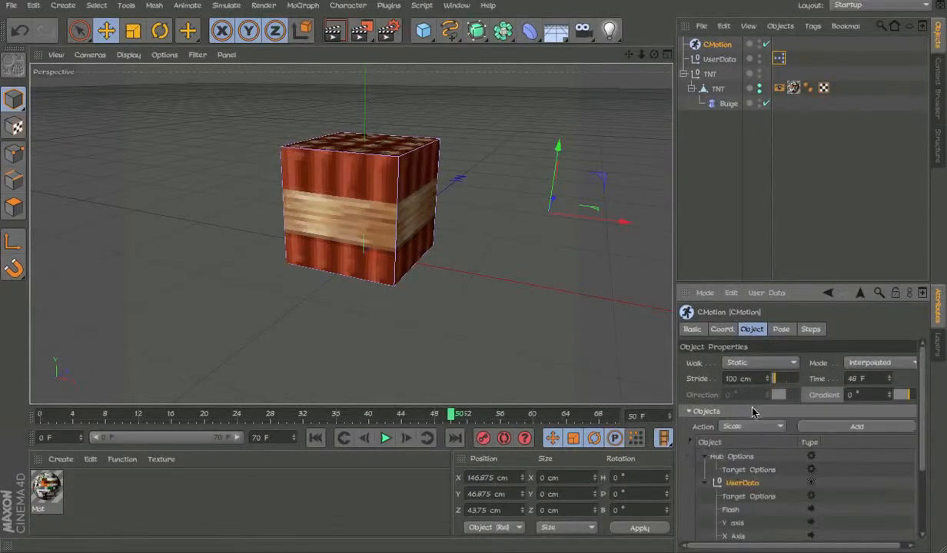
click(747, 431)
click(734, 382)
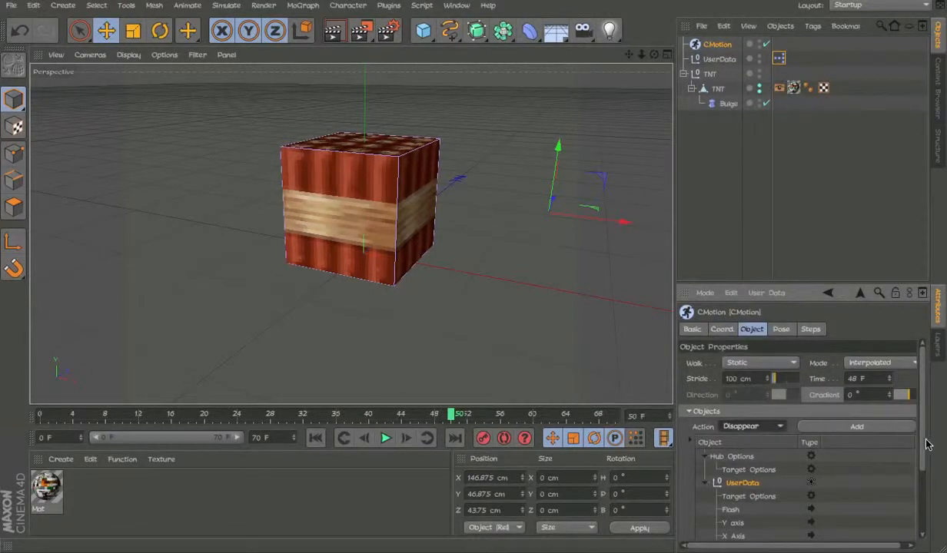
- Add the Disappear action to UserData in the CMotion object and show its settings
scroll(819, 485, down, 3)
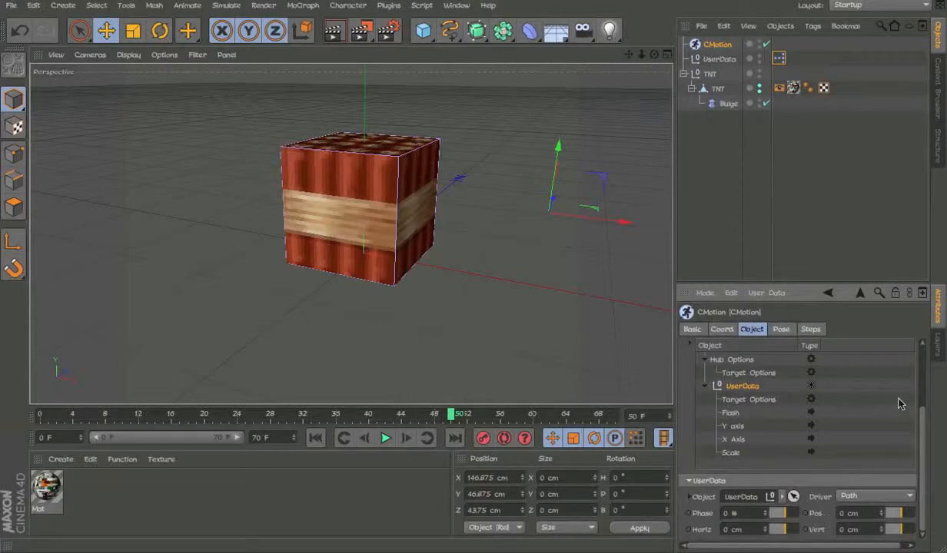
scroll(884, 434, up, 3)
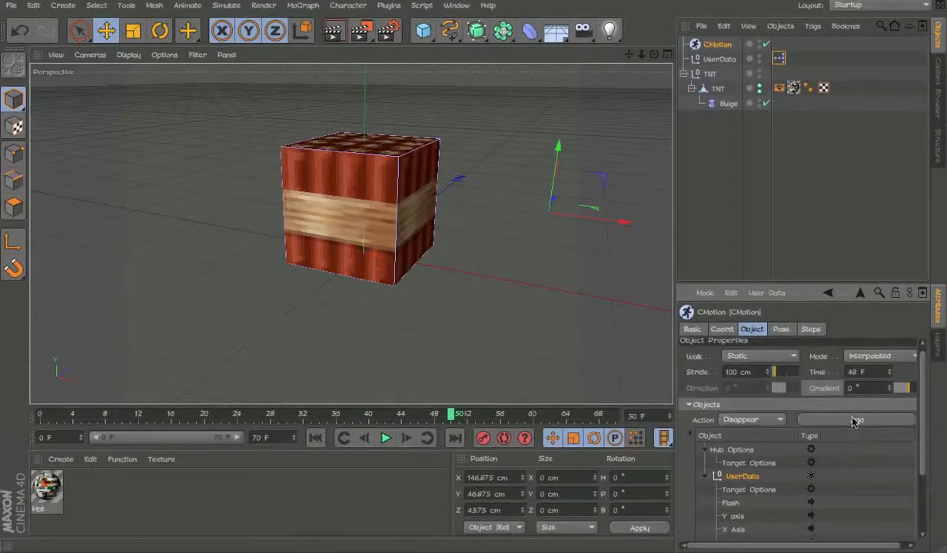
scroll(868, 415, down, 3)
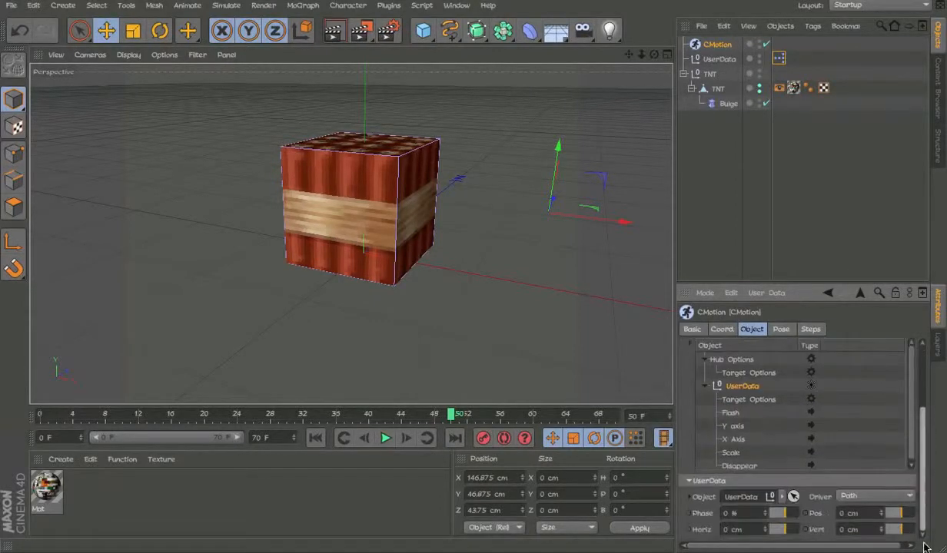
click(760, 464)
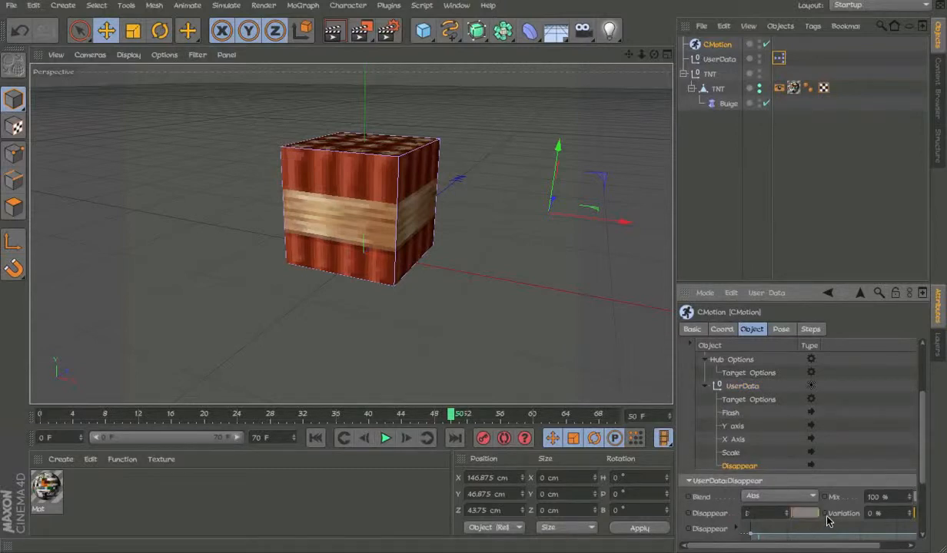
- Open UserData's Disappear curve in a separate Spline Window, check its final rise against the TNT block at frame 47 and close the window
right_click(799, 513)
click(818, 541)
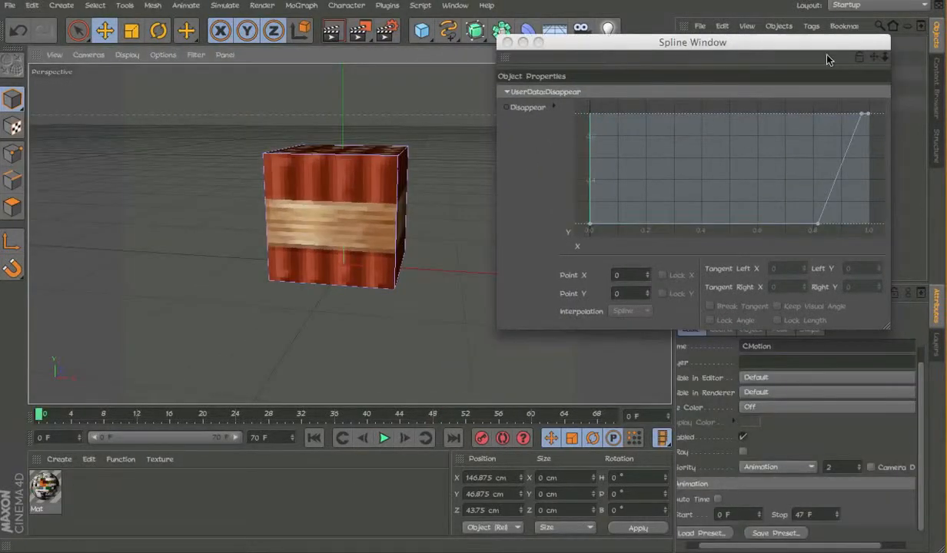
click(582, 34)
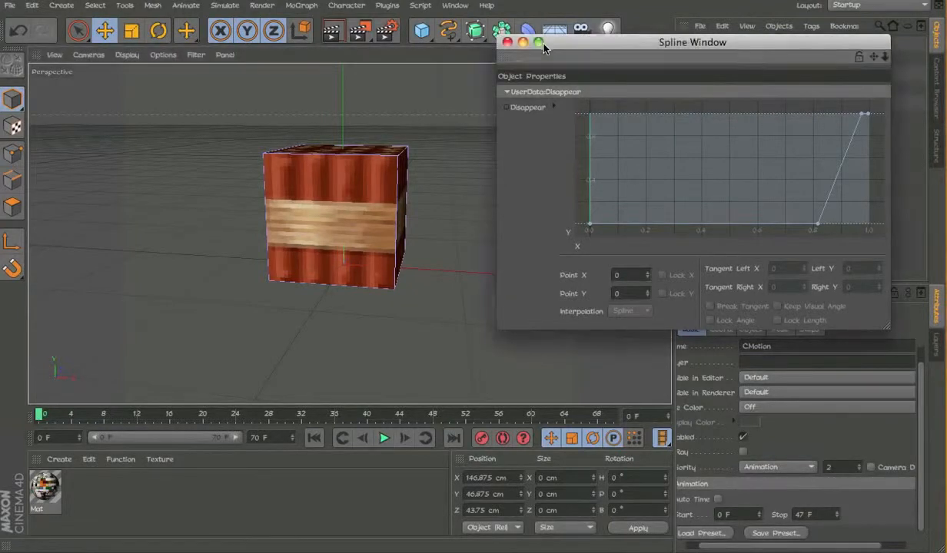
drag(522, 42, 473, 31)
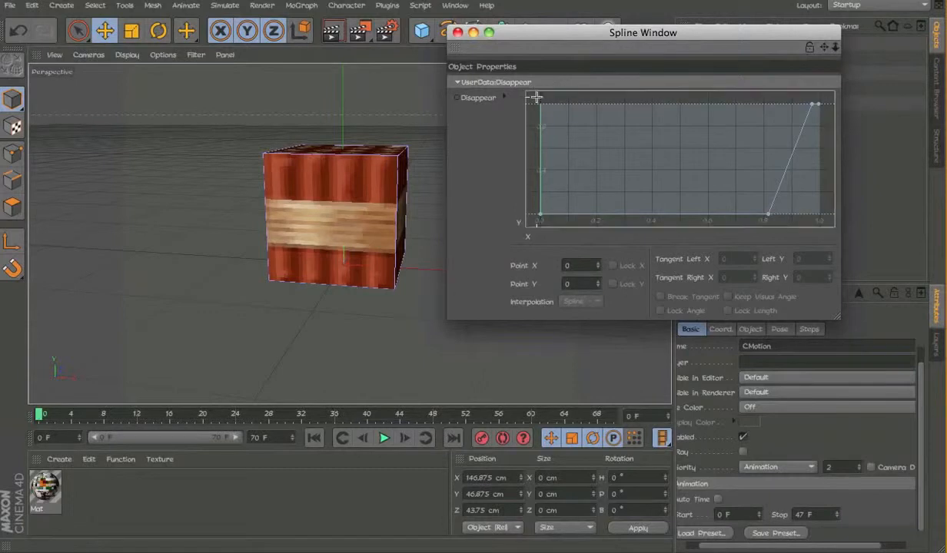
drag(535, 95, 840, 217)
mouse_move(422, 415)
mouse_down()
mouse_move(402, 415)
mouse_move(424, 414)
mouse_up()
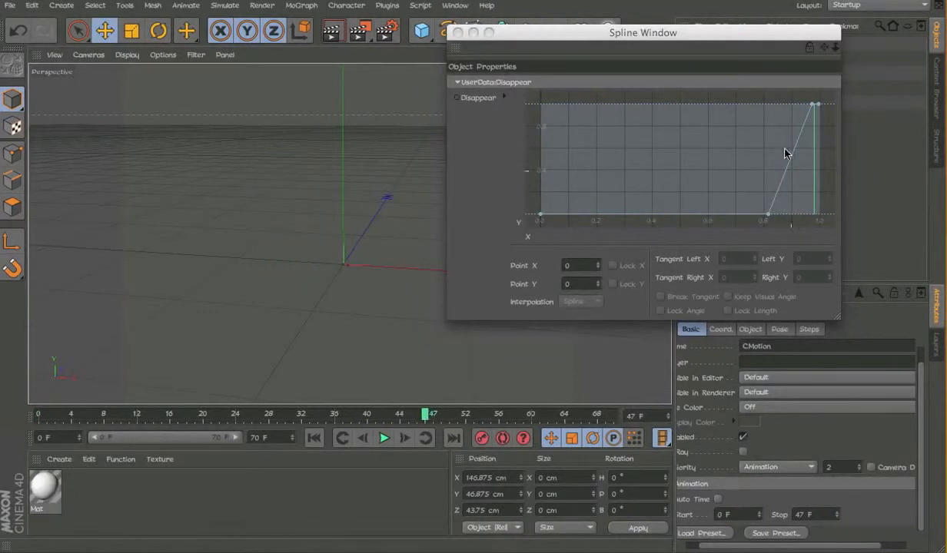
click(817, 103)
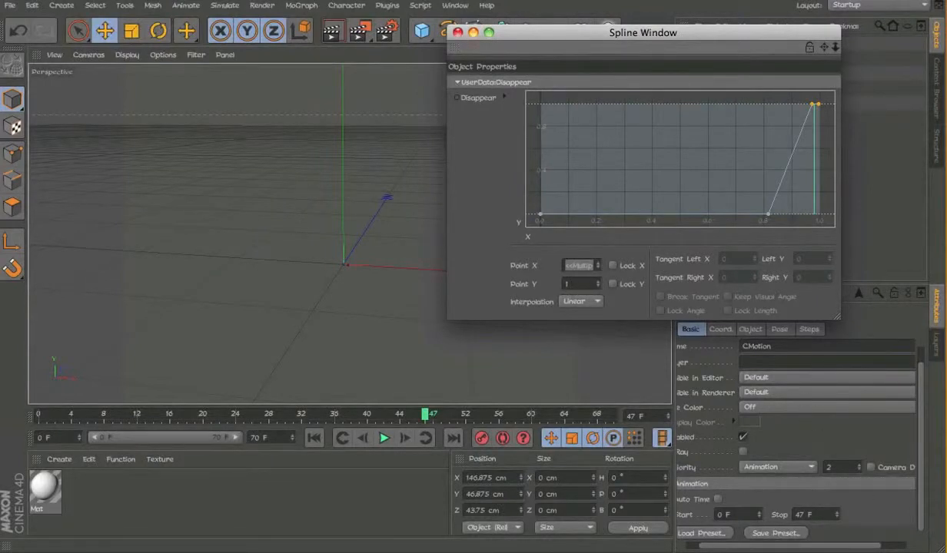
click(457, 32)
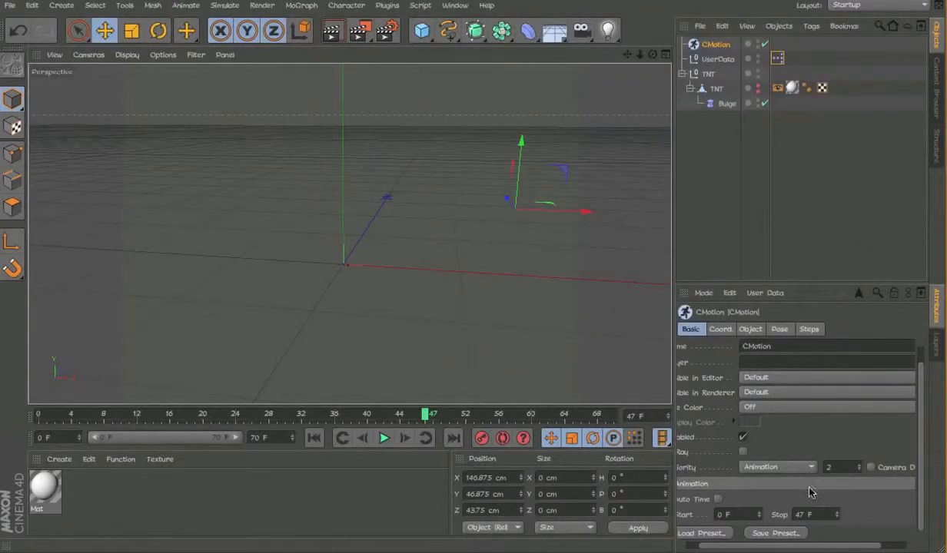
- Review the CMotion object's Time setting and its animation start and stop frames
double_click(805, 514)
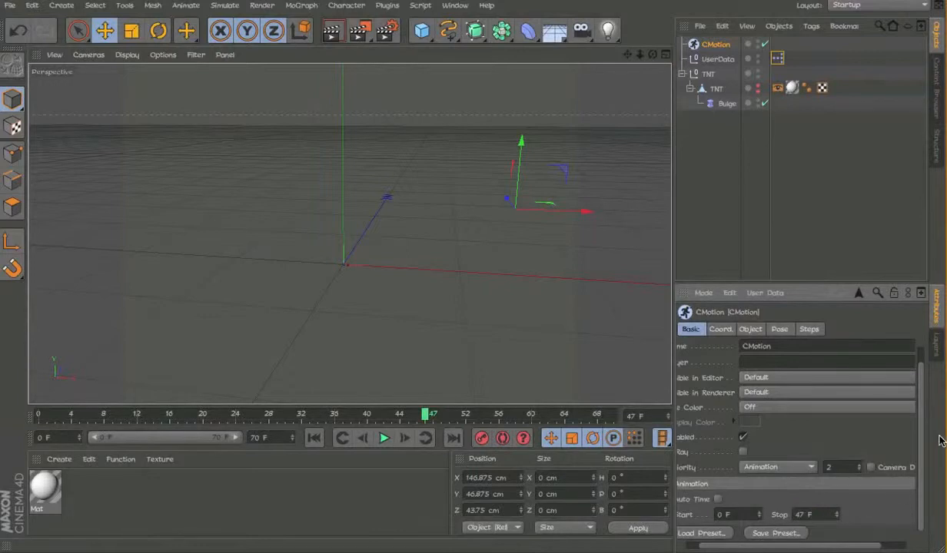
scroll(922, 444, up, 1)
click(747, 330)
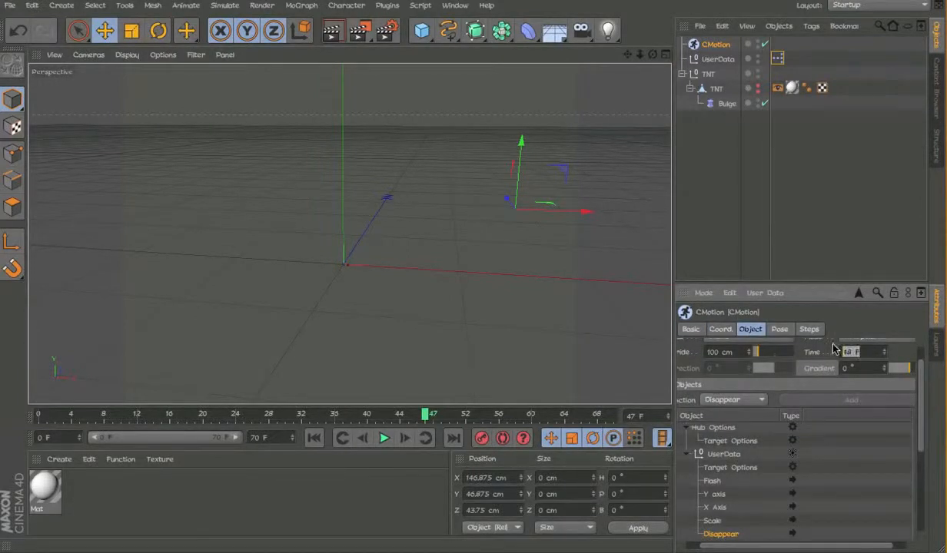
click(720, 329)
click(690, 329)
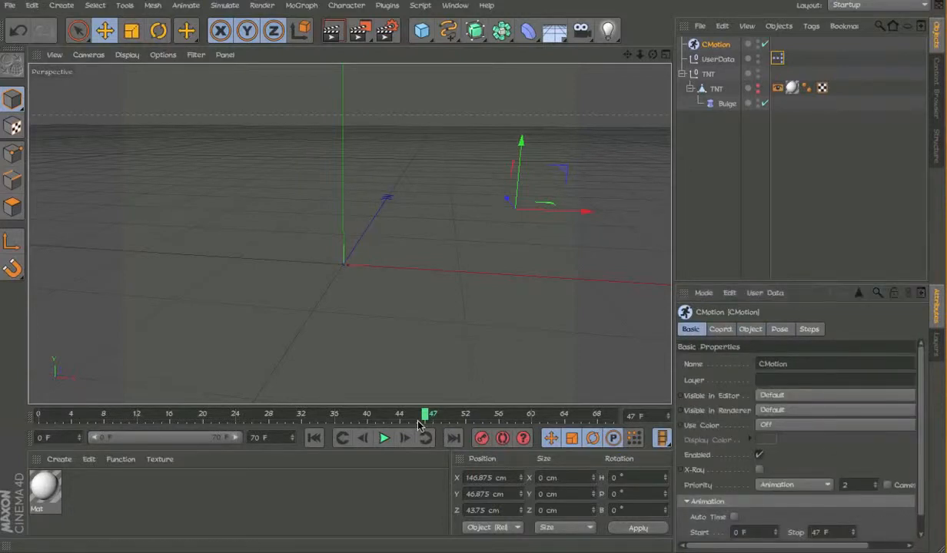
- Play the animation from near its start and scrub back to frame 44 to check how the TNT block disappears
drag(424, 415, 74, 416)
click(379, 444)
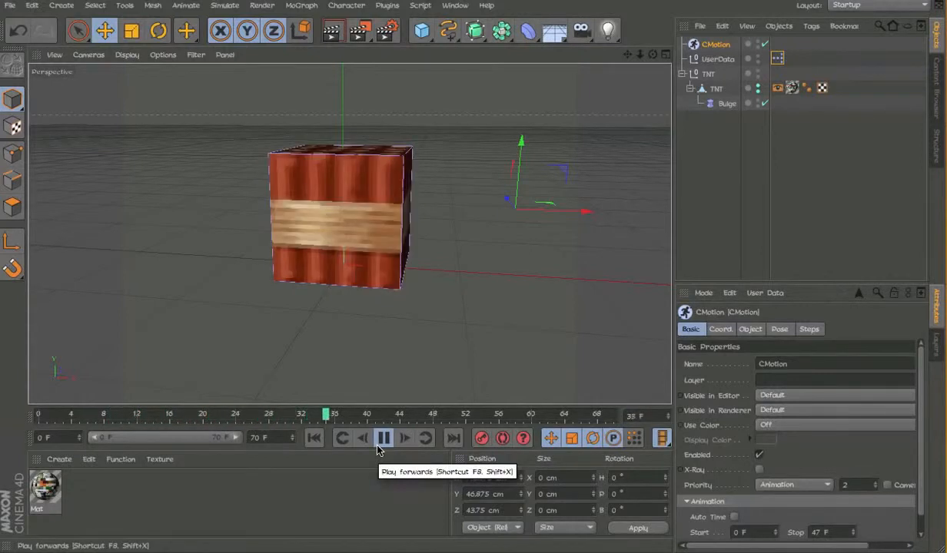
click(382, 438)
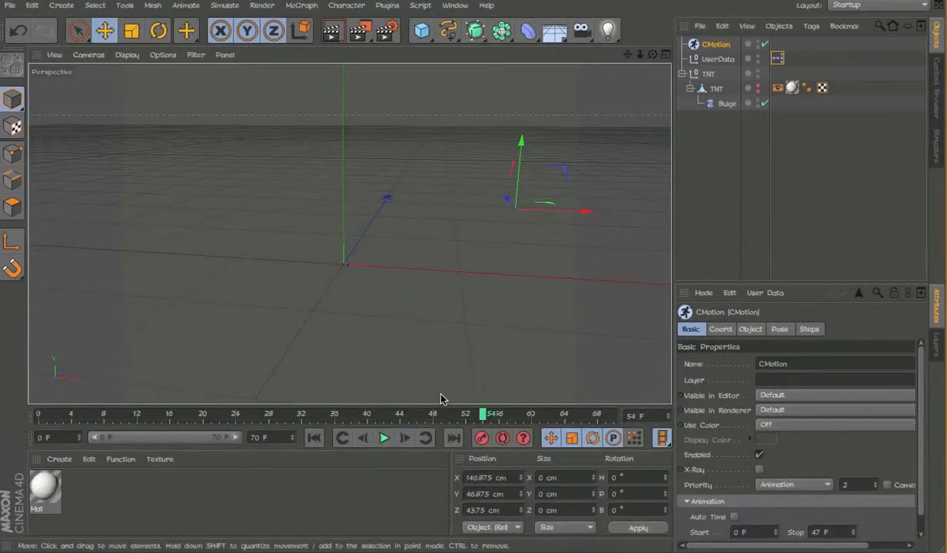
click(442, 414)
mouse_move(442, 414)
mouse_down()
mouse_move(377, 416)
mouse_move(399, 416)
mouse_up()
click(384, 438)
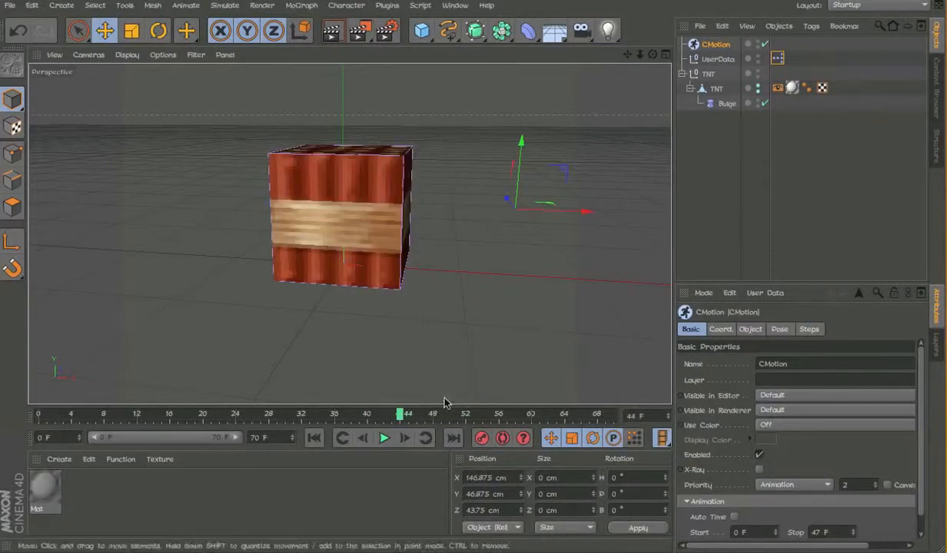
- Inspect UserData's slider values at frame 44 and examine where the Scale action's curve begins rising in the CMotion object
click(713, 59)
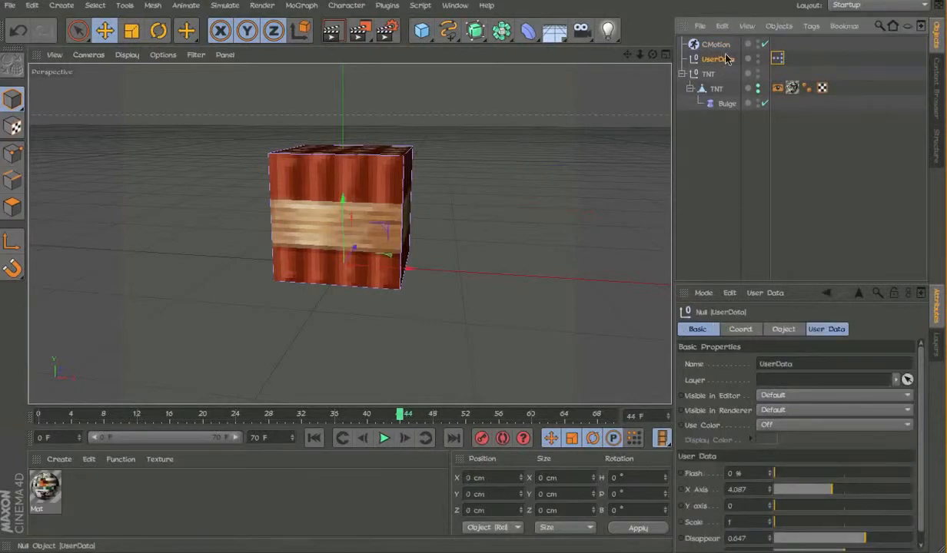
click(823, 328)
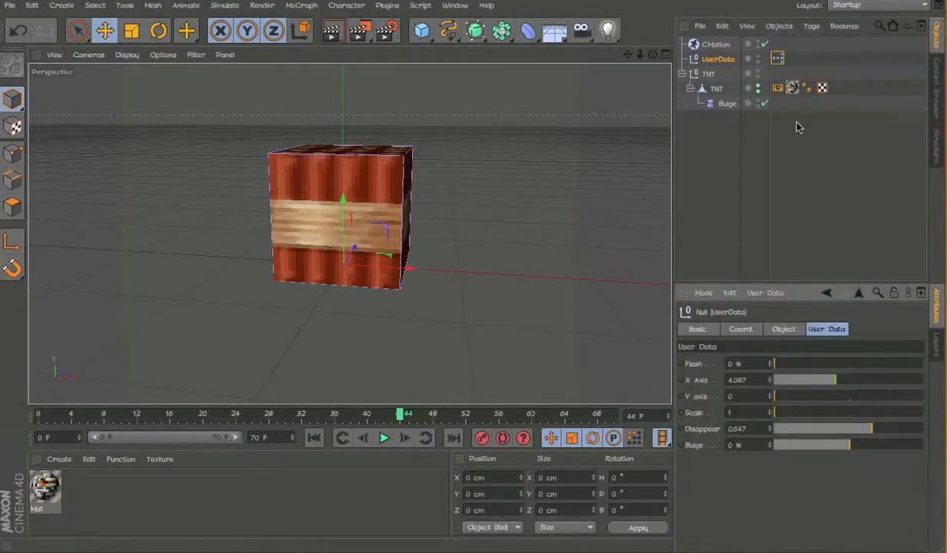
click(720, 46)
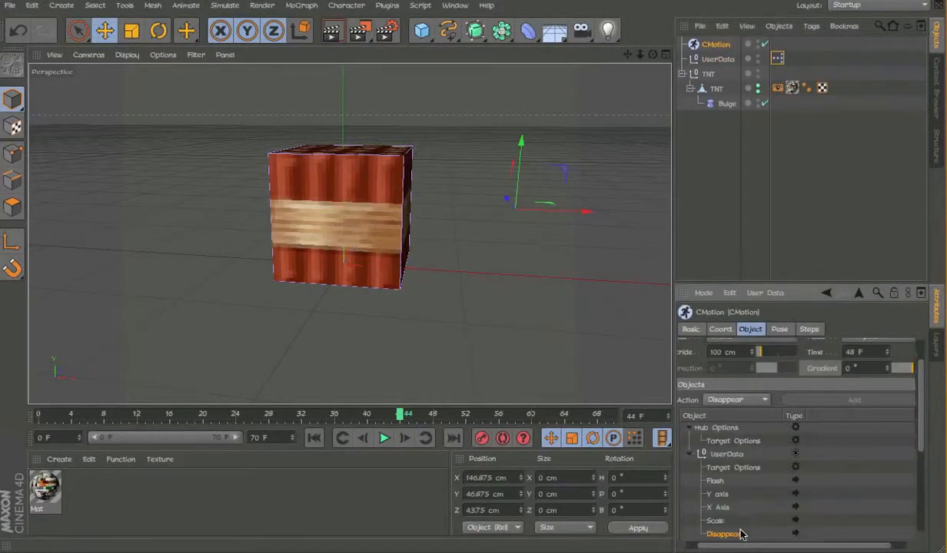
click(711, 469)
ctrl+click(720, 494)
ctrl+click(732, 521)
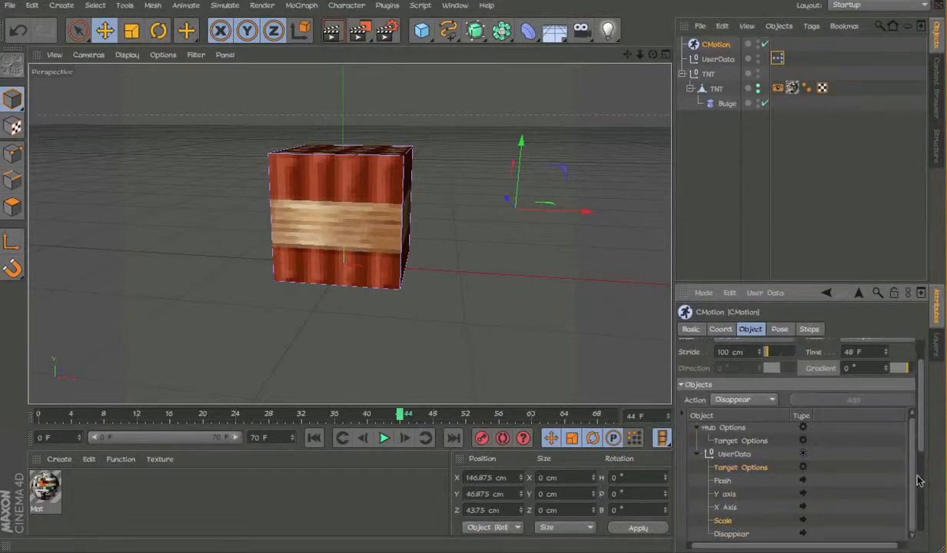
scroll(897, 415, down, 5)
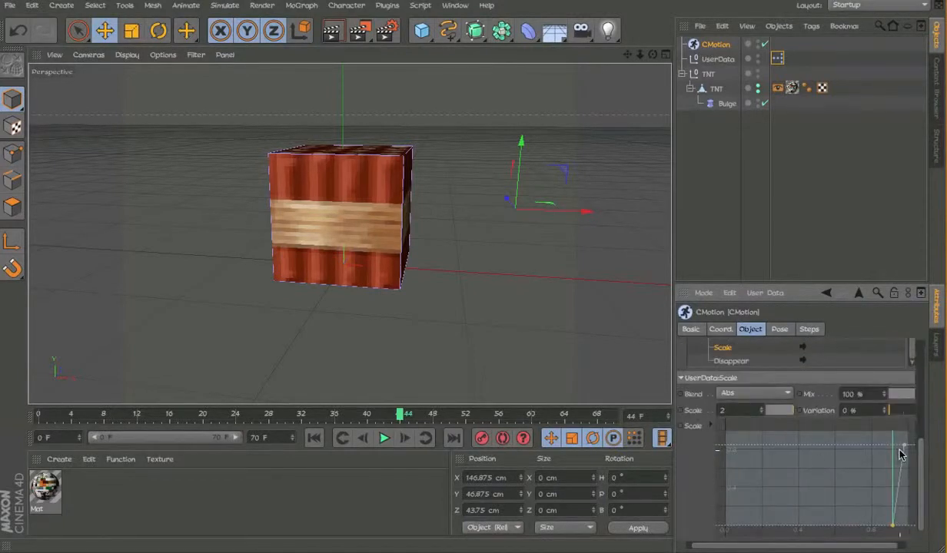
click(893, 527)
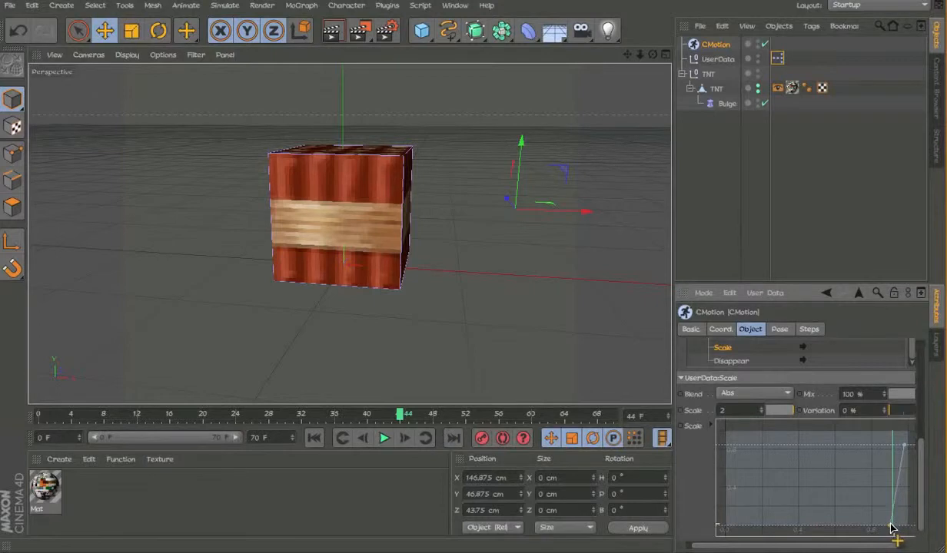
- Select UserData in the CMotion object's list and add the Bulge action to it
click(718, 59)
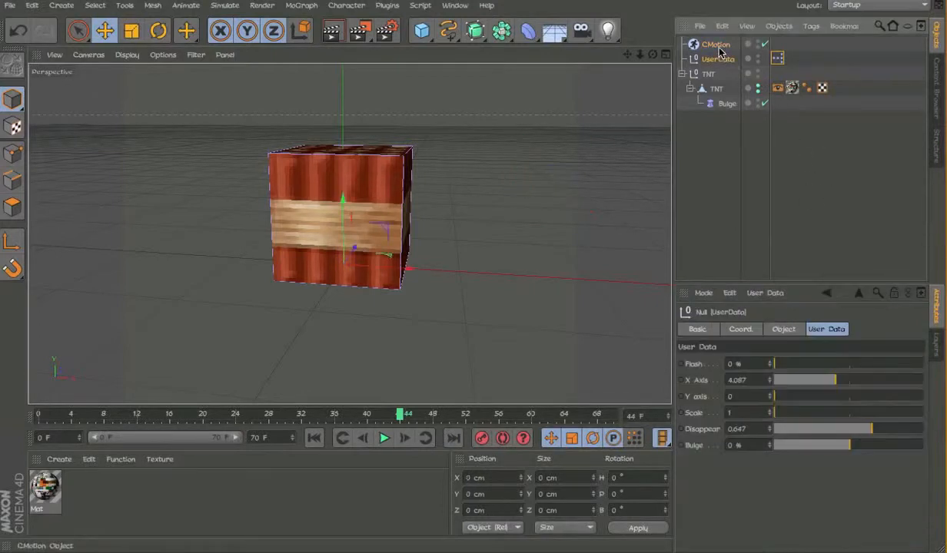
click(715, 44)
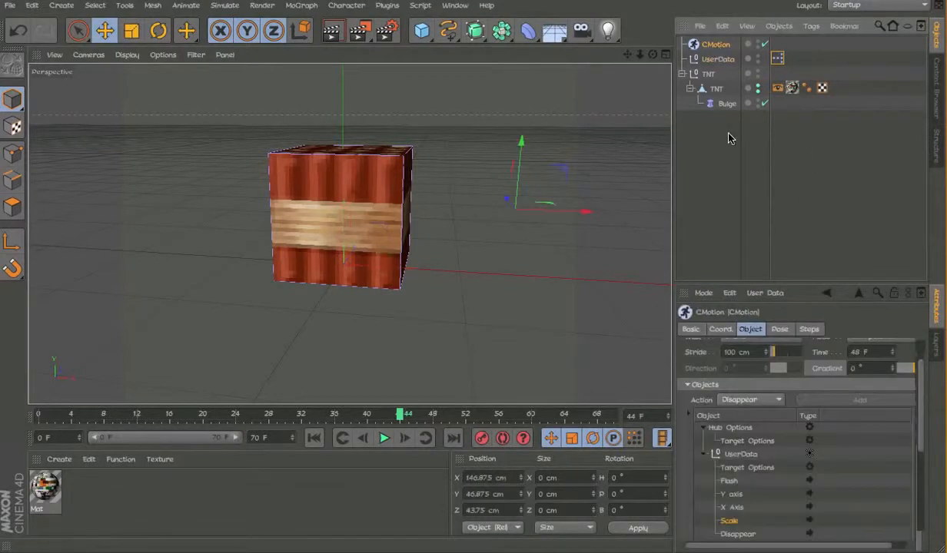
click(716, 59)
click(714, 45)
click(755, 452)
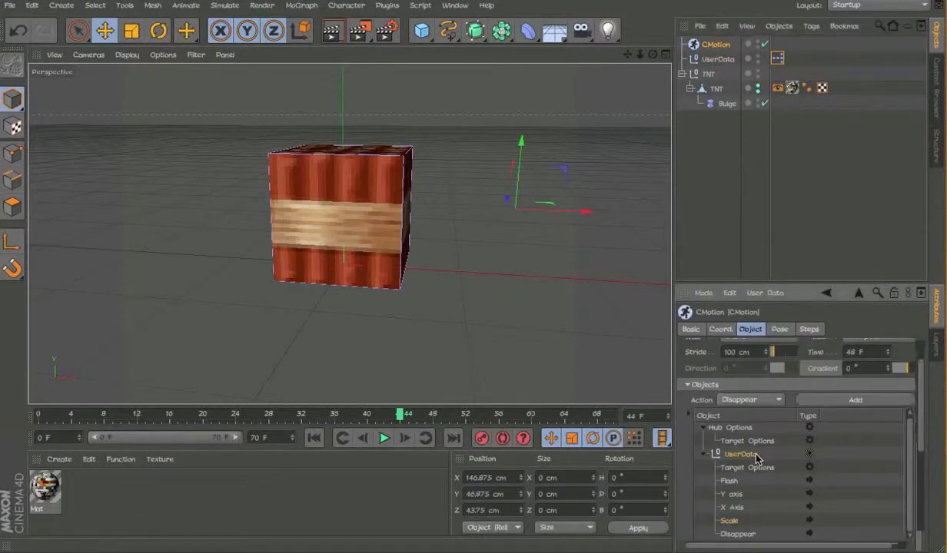
scroll(757, 419, up, 1)
click(757, 425)
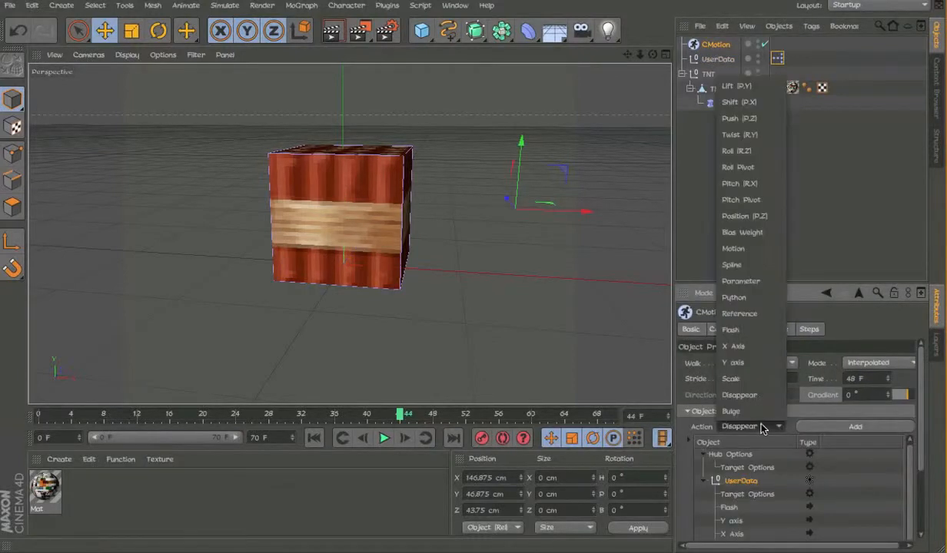
click(733, 407)
scroll(883, 434, down, 1)
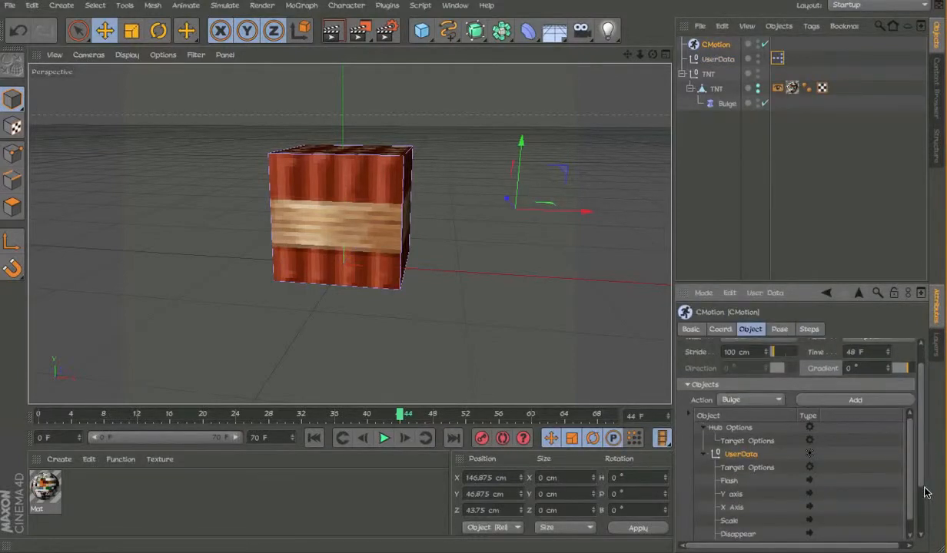
scroll(905, 530, down, 1)
scroll(736, 423, down, 1)
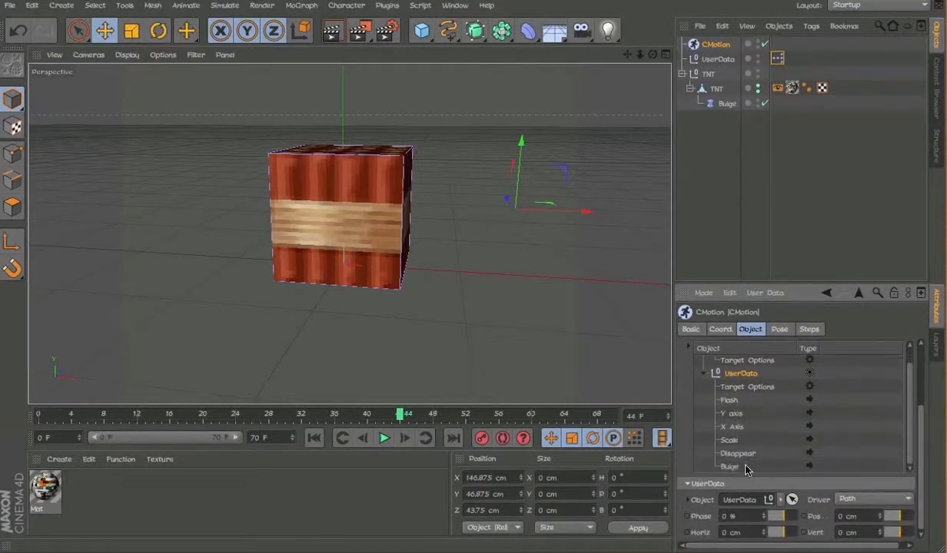
- Set the new Bulge action's Bulge value to 30 %
click(734, 466)
scroll(805, 443, down, 2)
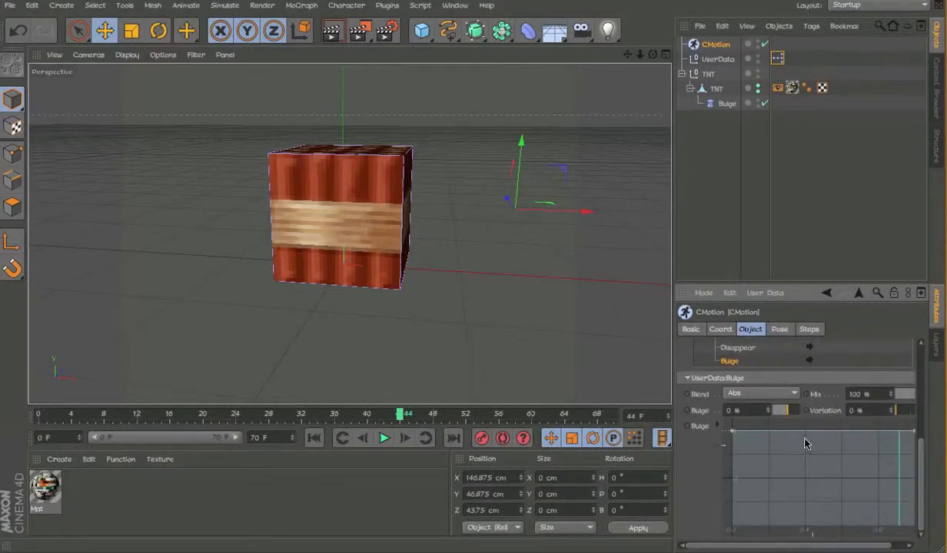
drag(766, 412, 885, 414)
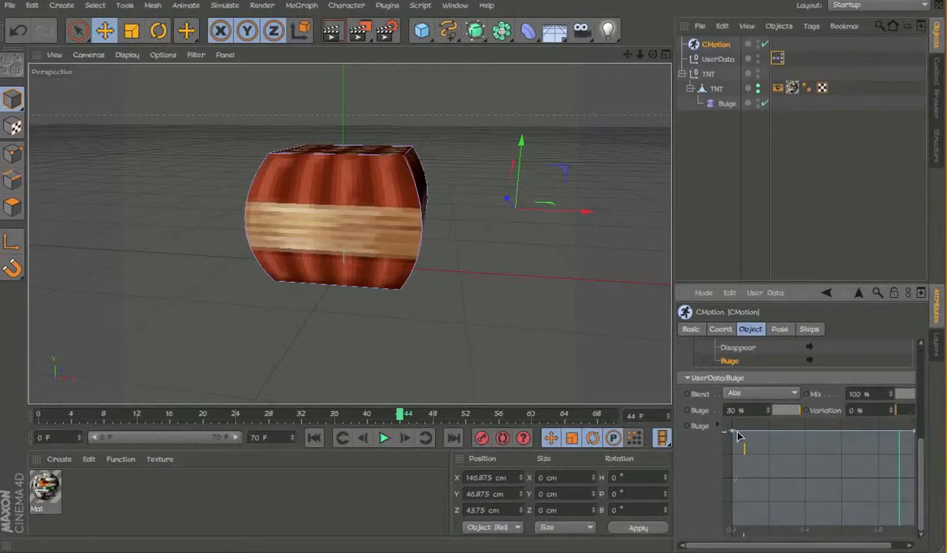
- Lower the Bulge curve's first point, open the curve in a separate Spline Window and set the point's Y to 0
drag(737, 435, 734, 481)
scroll(733, 480, up, 2)
right_click(704, 514)
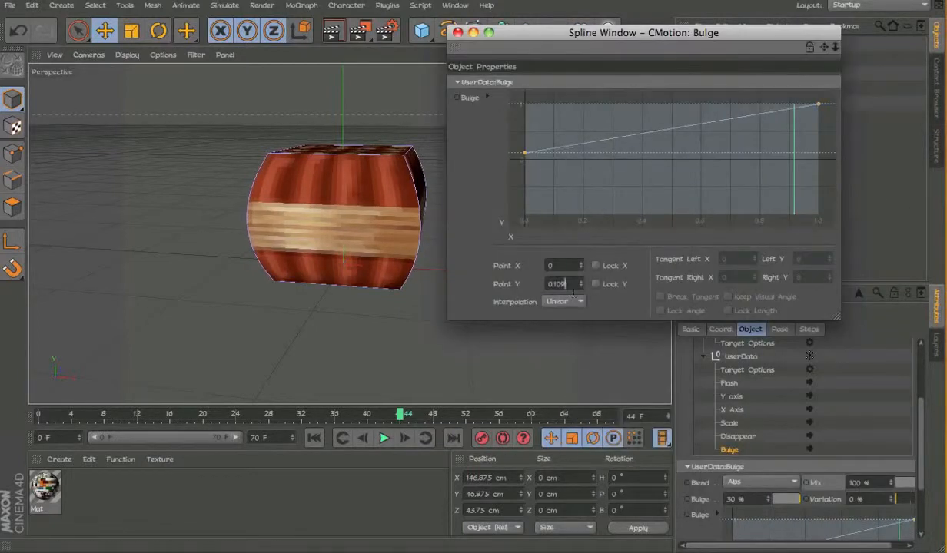
text(0)
click(596, 285)
- Shape the Bulge curve to stay at 0 until about X 0.88, dip to -0.637 at X 0.916 and peak at 0.731 at X 0.96
drag(525, 159, 795, 162)
mouse_move(401, 415)
mouse_down()
mouse_move(426, 415)
mouse_move(416, 415)
mouse_up()
mouse_move(819, 104)
mouse_down()
mouse_move(806, 106)
mouse_move(807, 119)
mouse_up()
drag(416, 415, 411, 415)
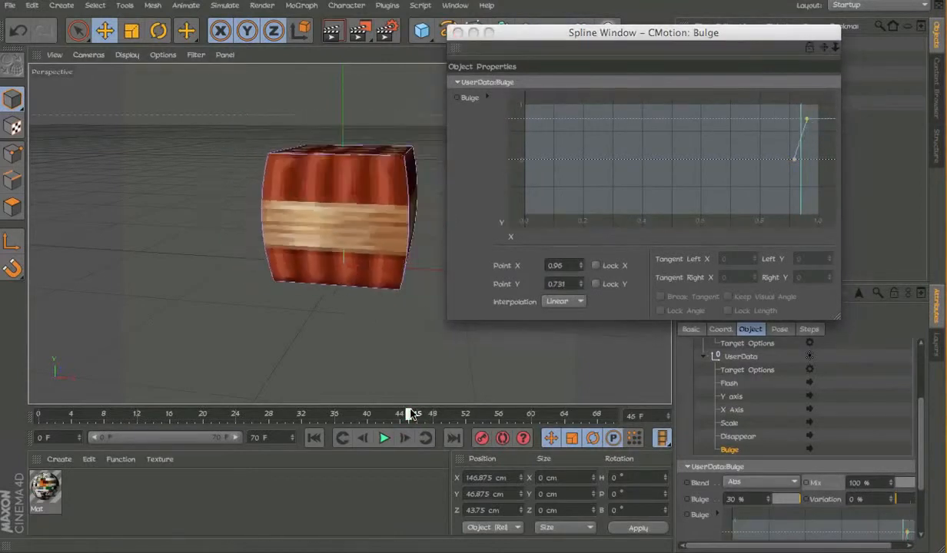
drag(794, 159, 794, 194)
- Play the animation to check the TNT block's bulge against its curve, and close the Spline Window
click(383, 438)
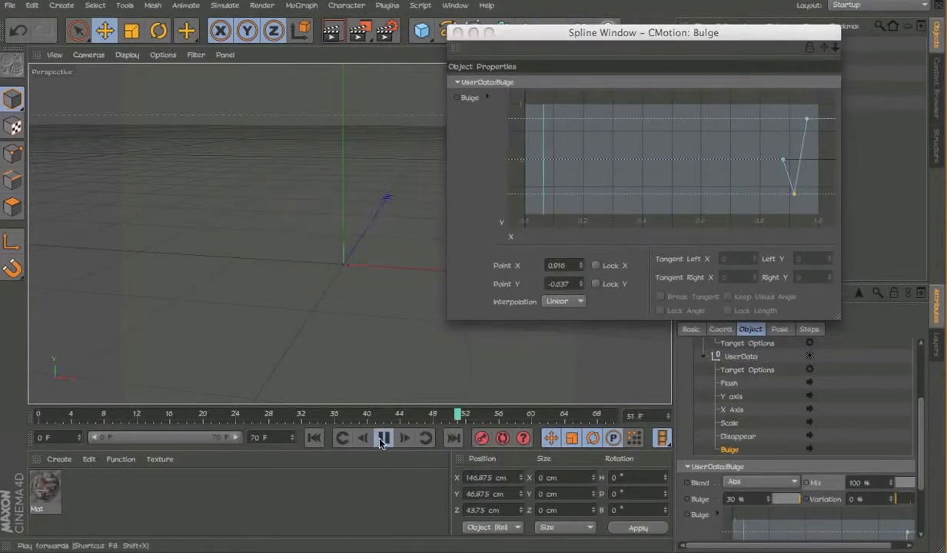
click(383, 438)
click(455, 47)
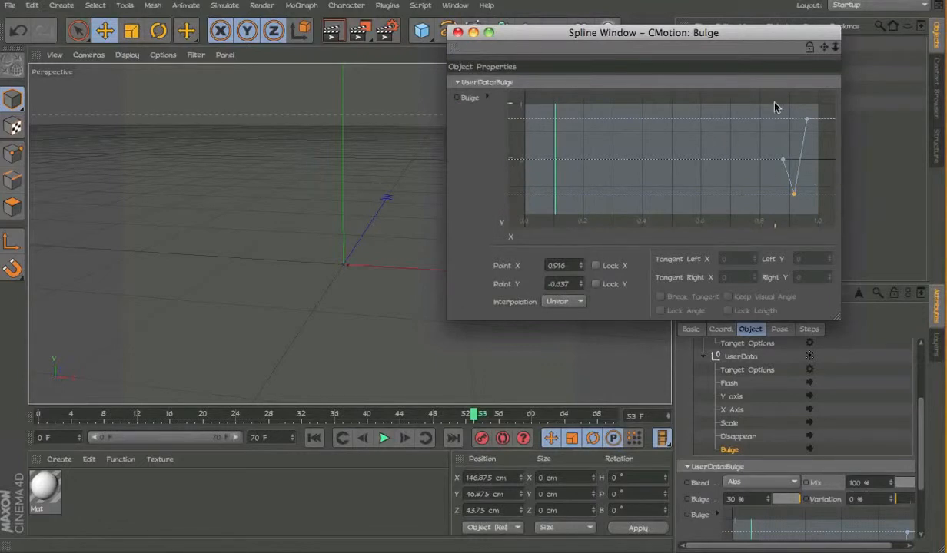
drag(774, 107, 845, 201)
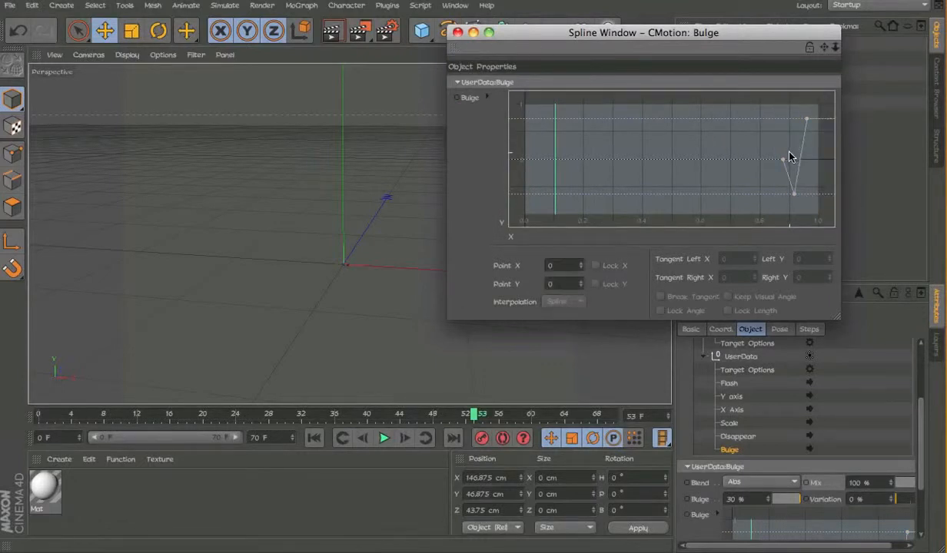
mouse_move(465, 415)
mouse_down()
mouse_move(457, 408)
mouse_move(315, 416)
mouse_move(433, 423)
mouse_move(400, 424)
mouse_up()
click(383, 438)
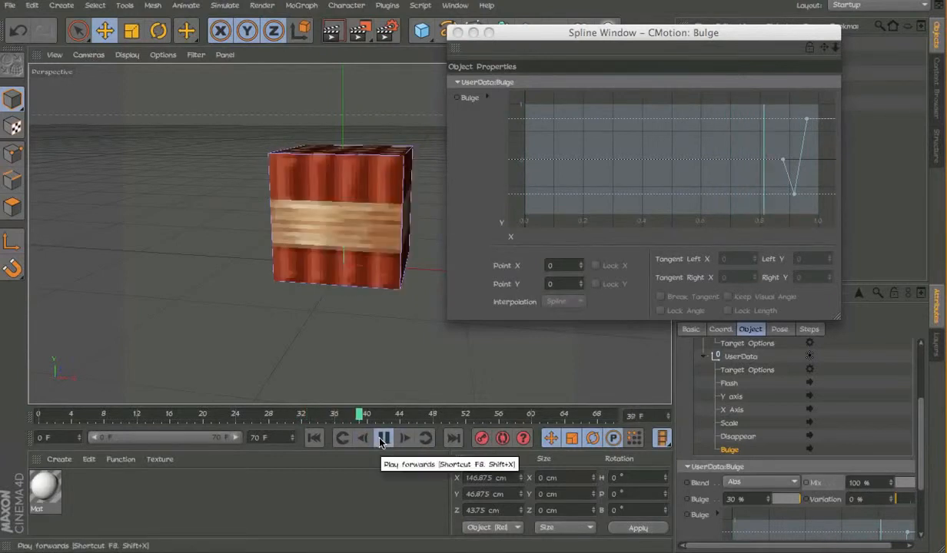
click(457, 33)
- Play the full explosion animation from the first frame, stop around frame 42 and view the TNT block from the front
mouse_move(406, 415)
mouse_down()
mouse_move(465, 415)
mouse_move(94, 455)
mouse_move(145, 449)
mouse_up()
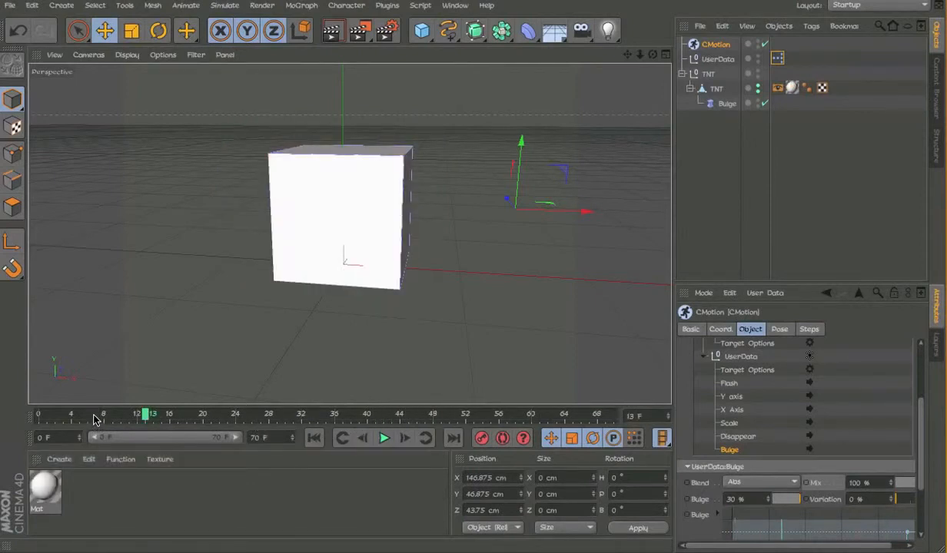
click(314, 437)
click(384, 437)
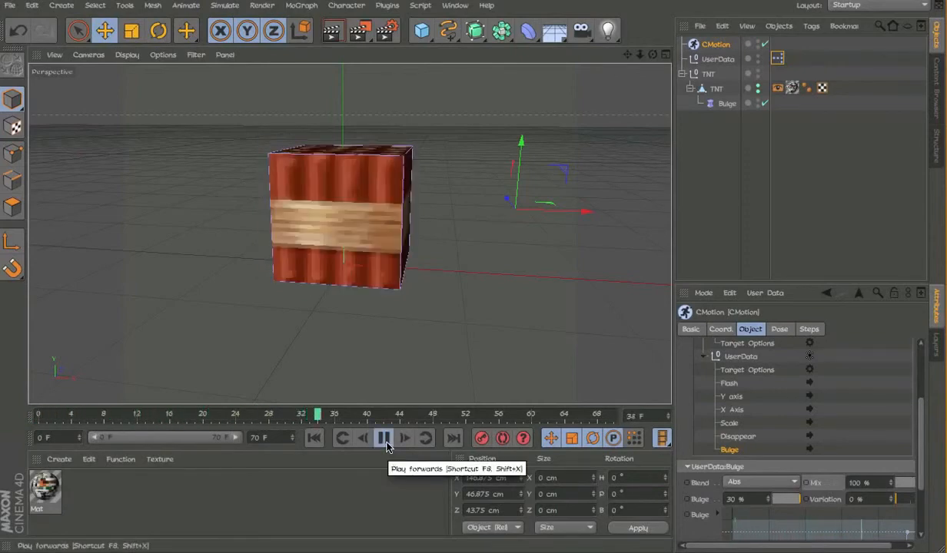
click(384, 437)
alt+drag(371, 218, 420, 166)
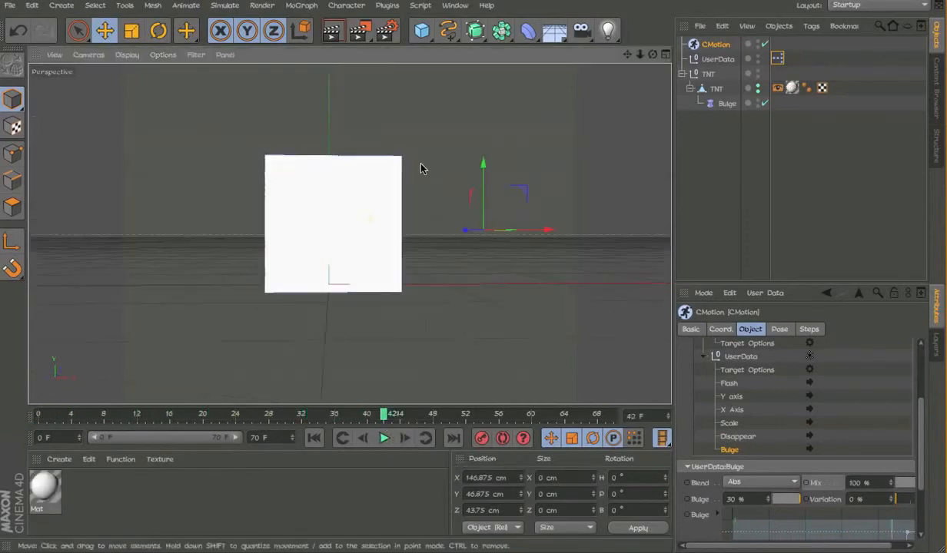